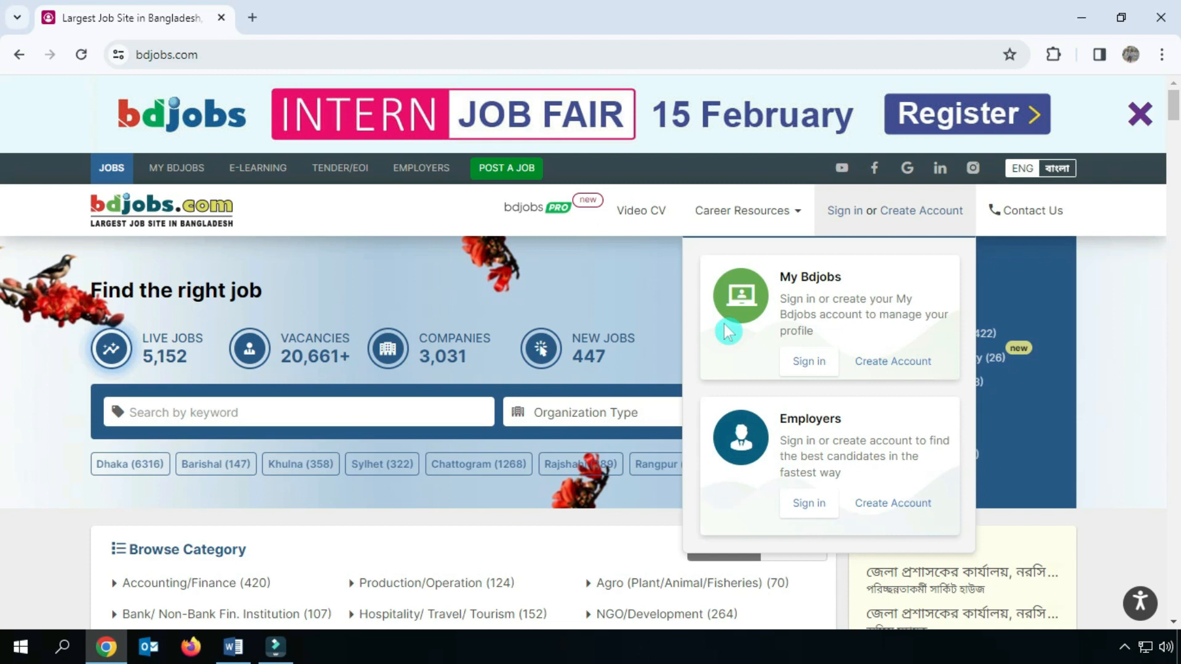
Step: Close the Bdjobs Chrome window and relaunch Chrome from the desktop icon to a new tab
left_click(1174, 23)
double_click(32, 372)
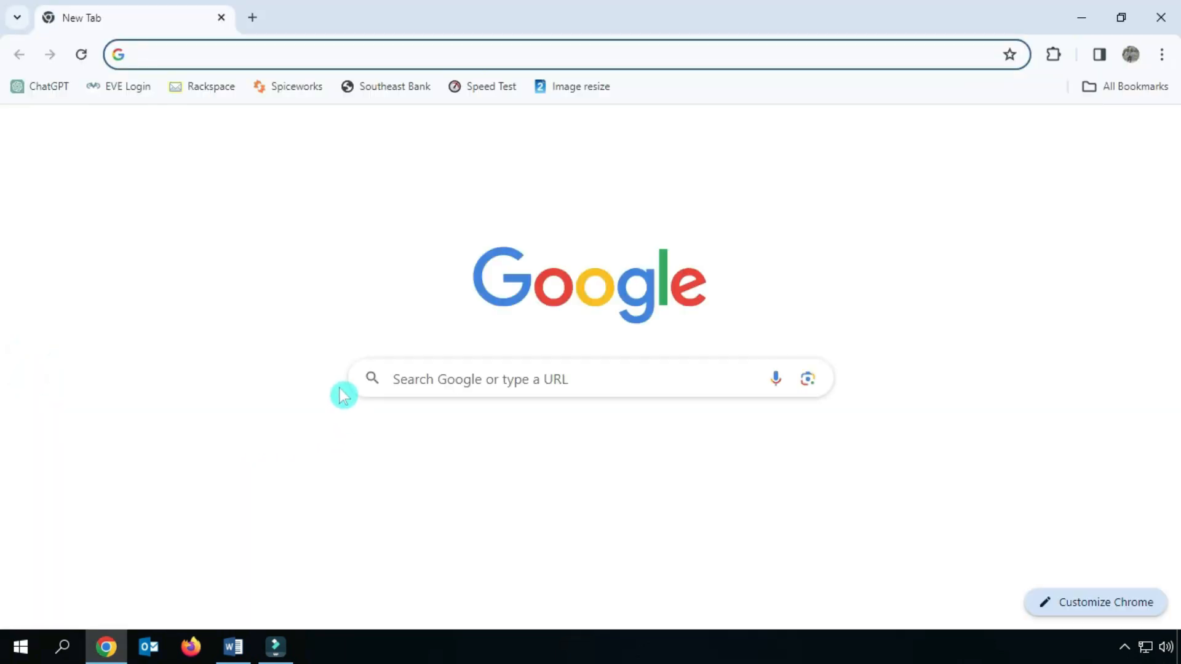
Step: Load bdjobs.com by accepting the address bar's autocompletion
left_click(206, 62)
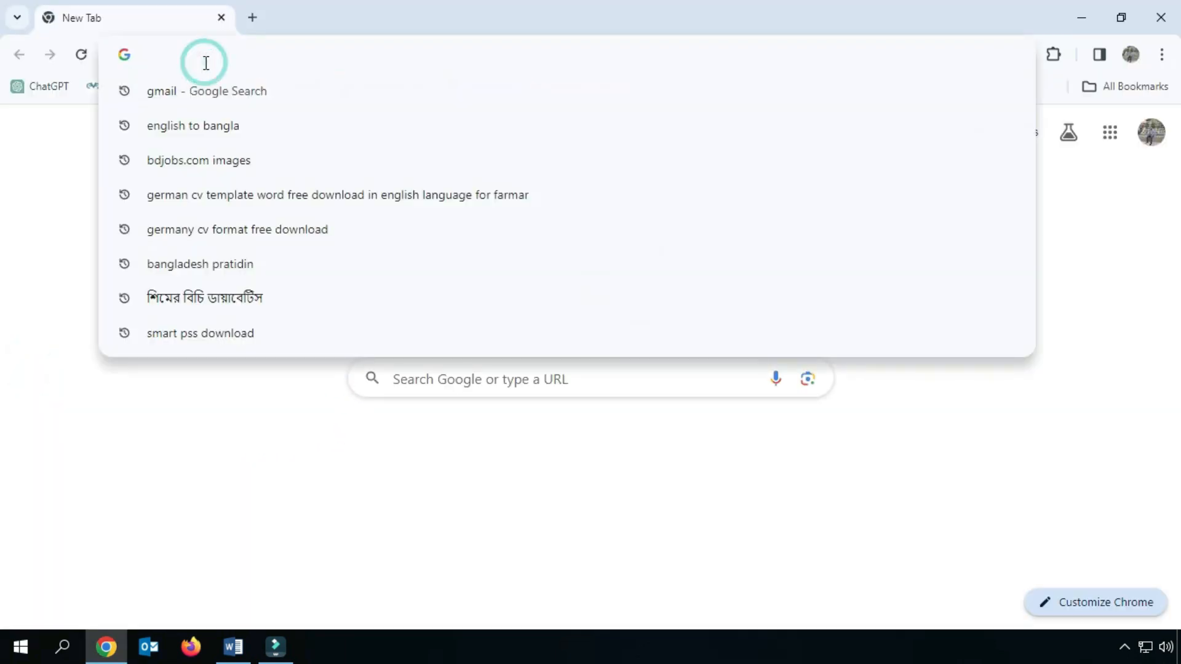
type("bdjobs.com")
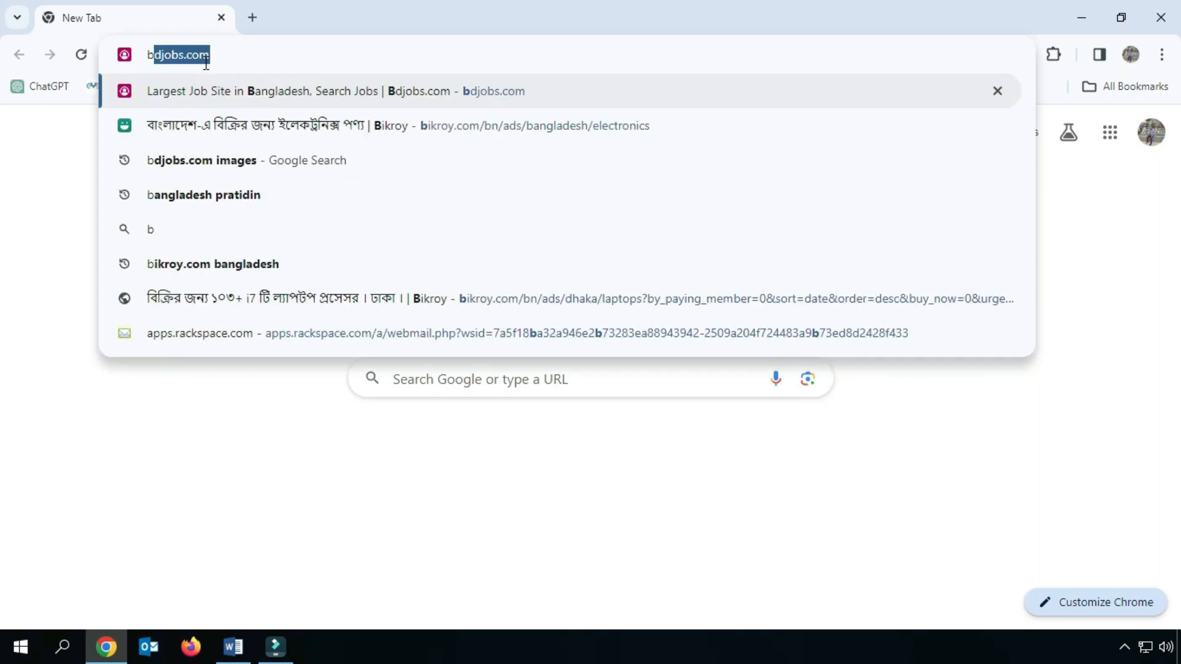
key("Right")
key("Return")
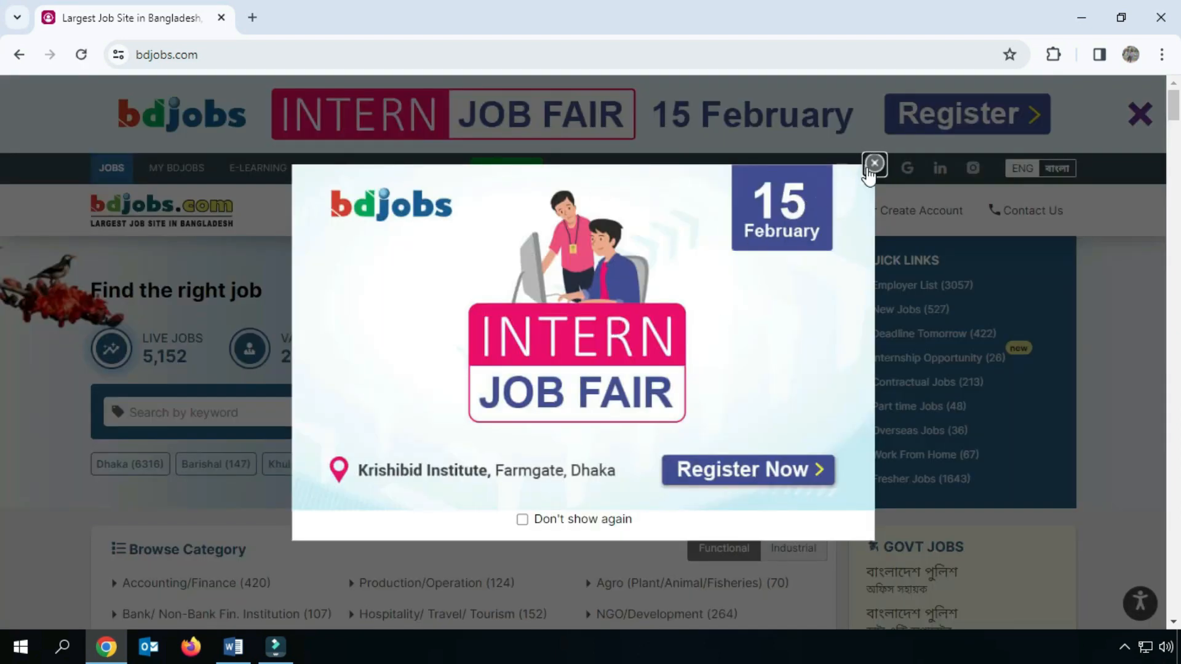
Step: Dismiss the Intern Job Fair popup and go to My Bdjobs Create Account
left_click(873, 163)
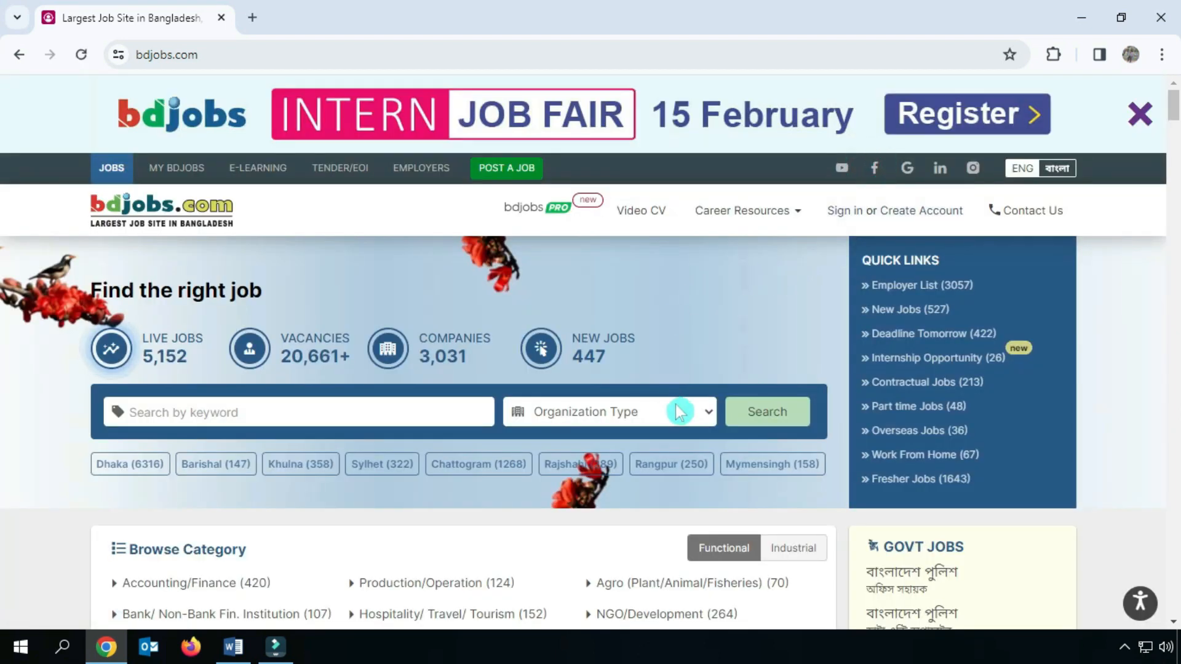
left_click(843, 216)
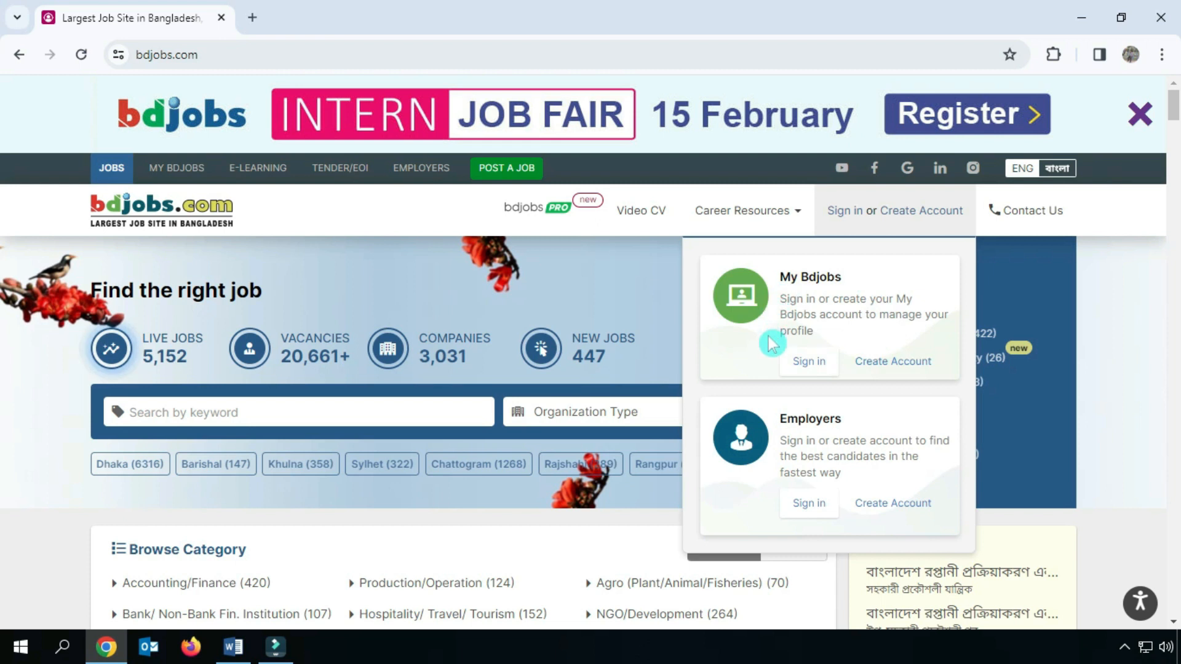
left_click(883, 364)
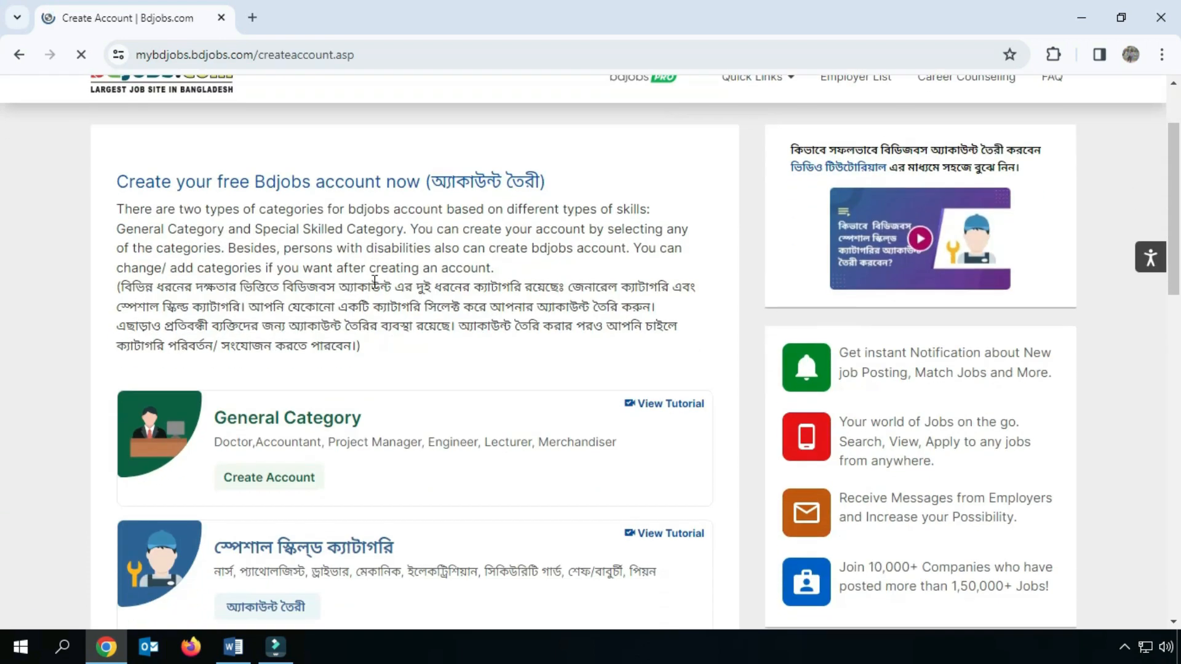
Step: Review the account categories and start a General Category account
scroll(375, 282, "down", 4)
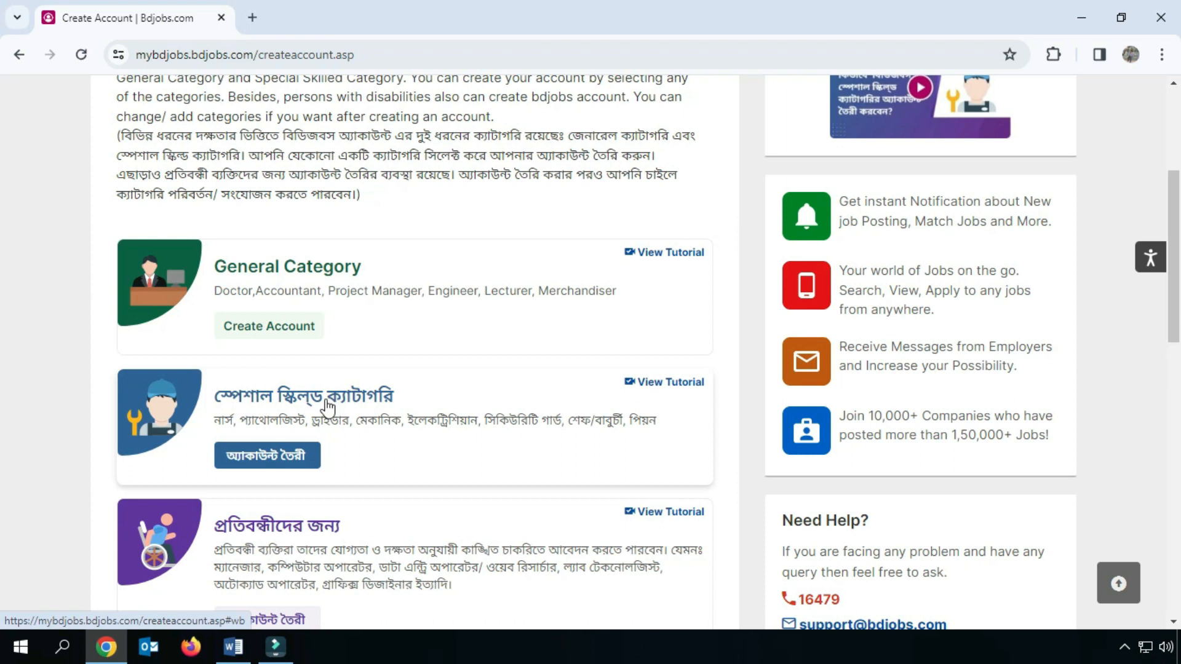
scroll(332, 409, "down", 3)
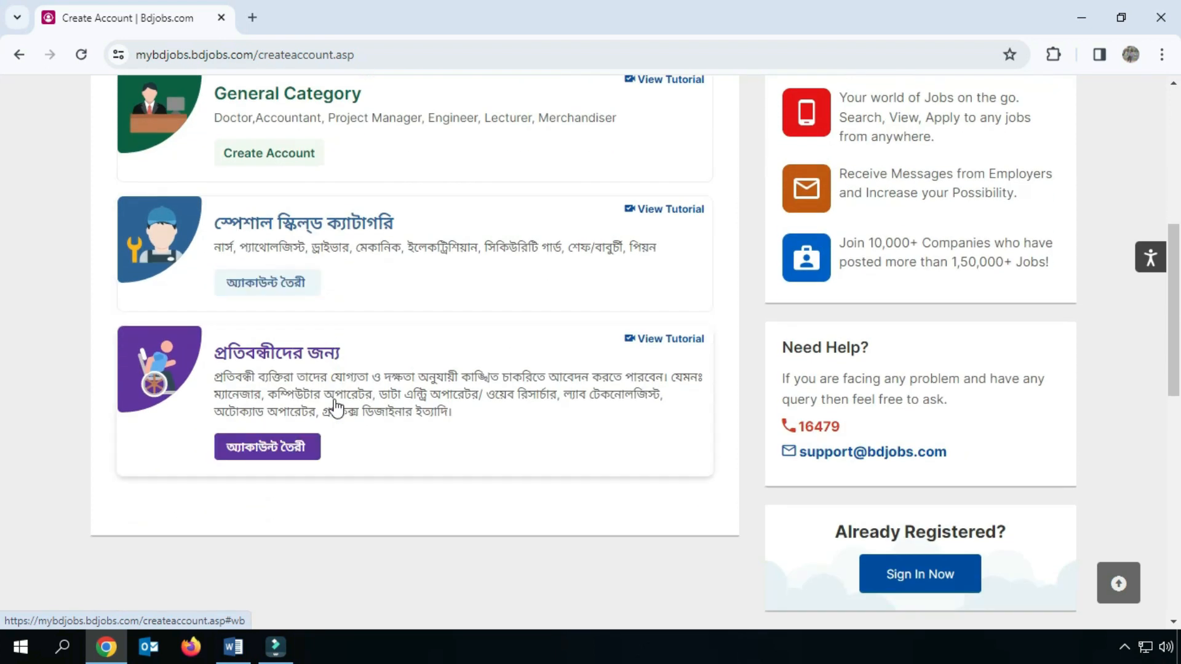
scroll(366, 375, "up", 1)
scroll(365, 375, "up", 3)
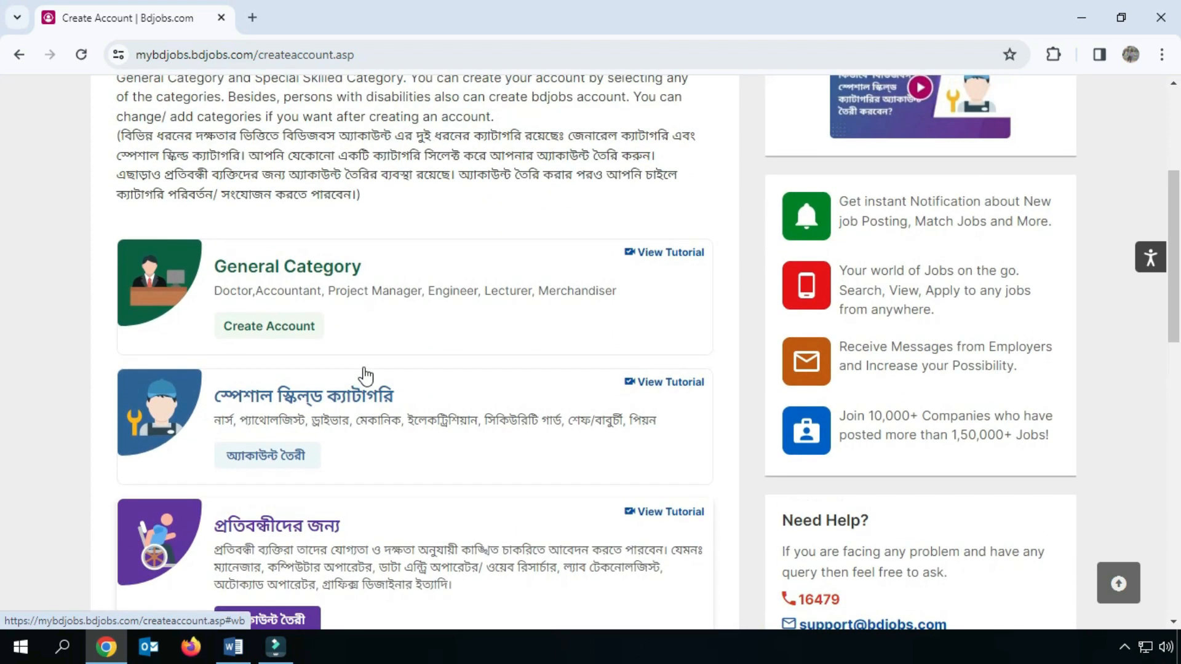
left_click(279, 336)
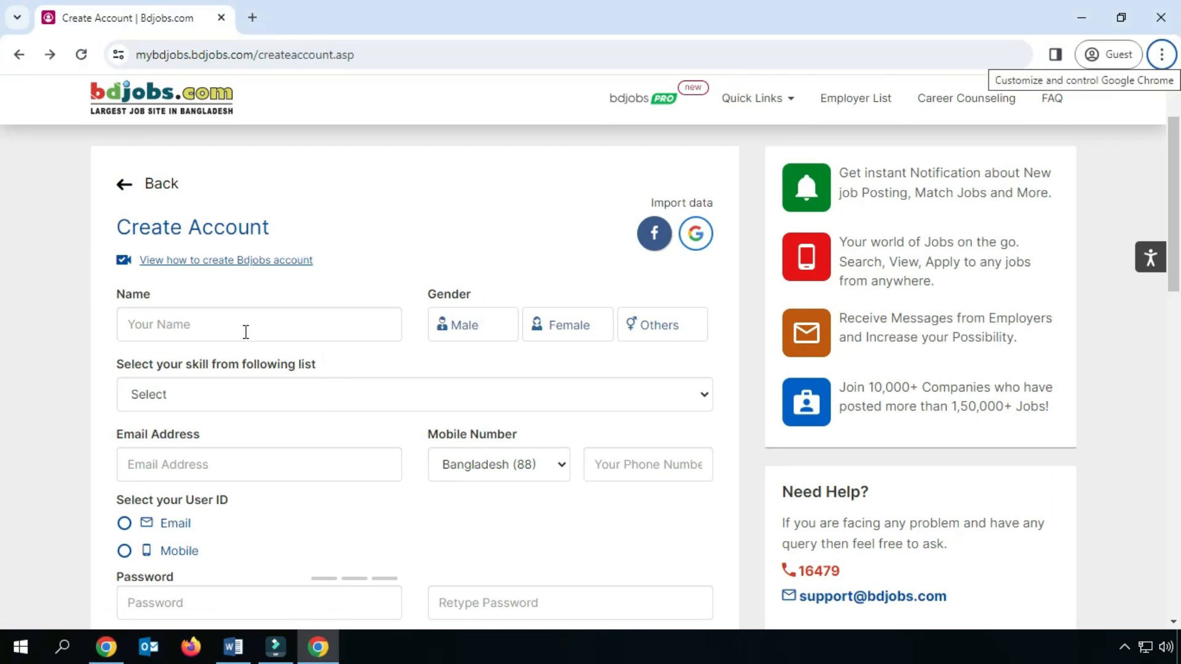
Step: Enter the applicant's name, select Male, and choose IT/Telecommunication as the skill
left_click(245, 332)
type("Rohim")
left_click(461, 332)
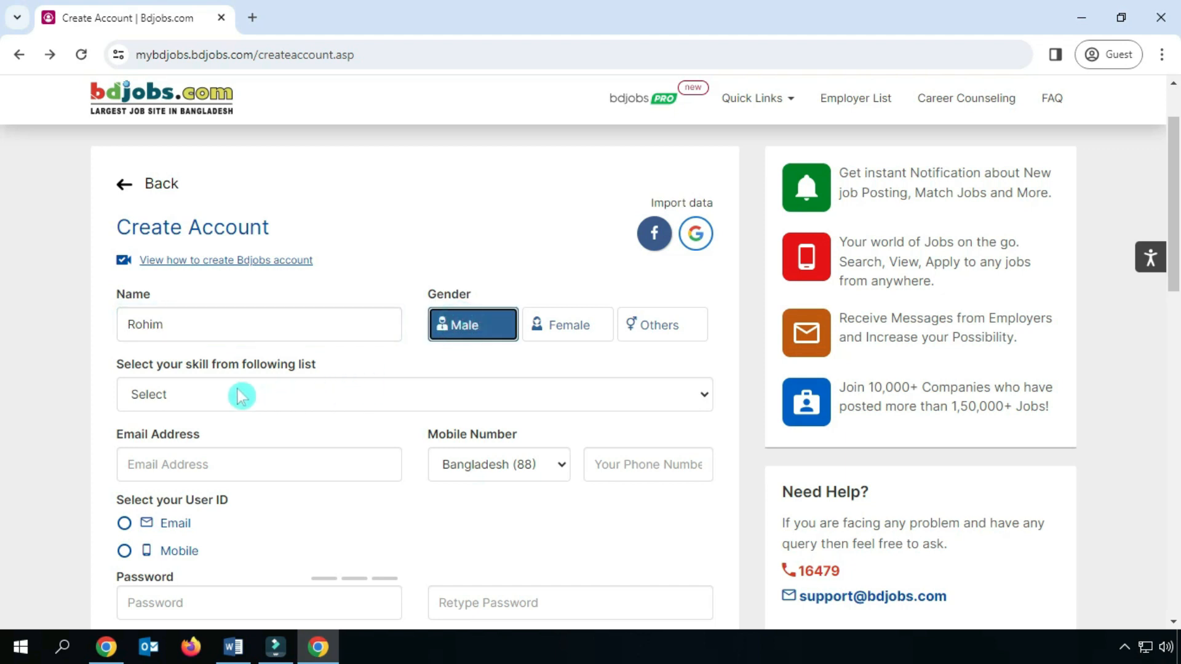
left_click(206, 393)
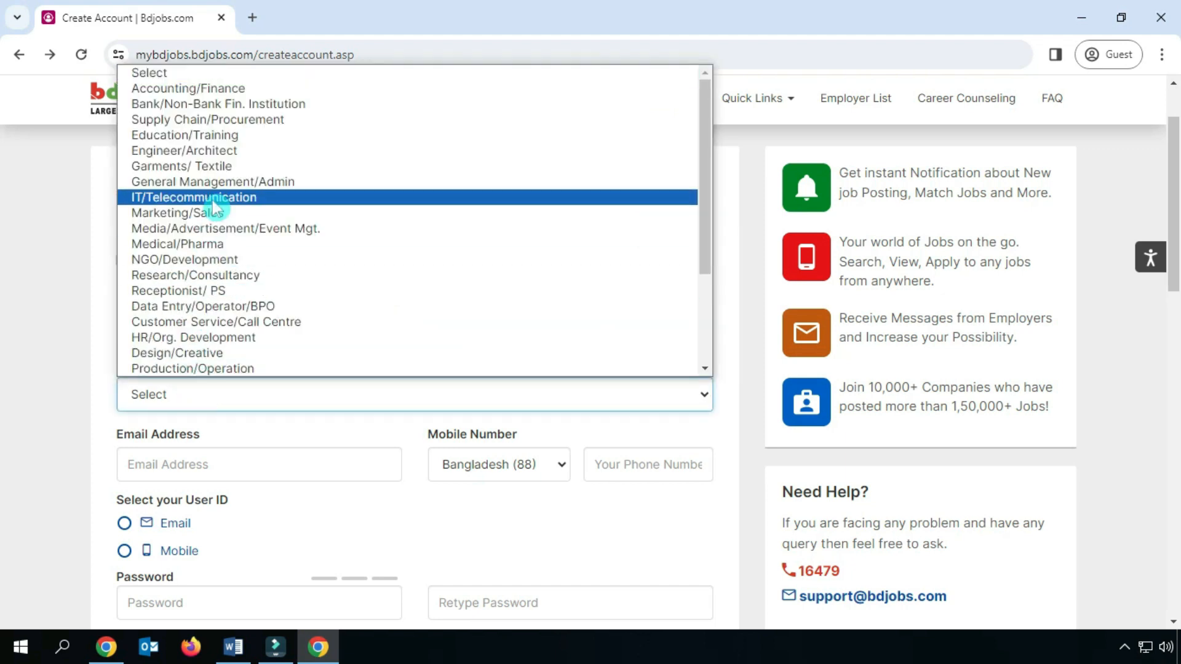
left_click(212, 198)
Step: Fill in the e-mail address and mobile number, using the mobile number as user ID
scroll(221, 378, "down", 1)
left_click(221, 377)
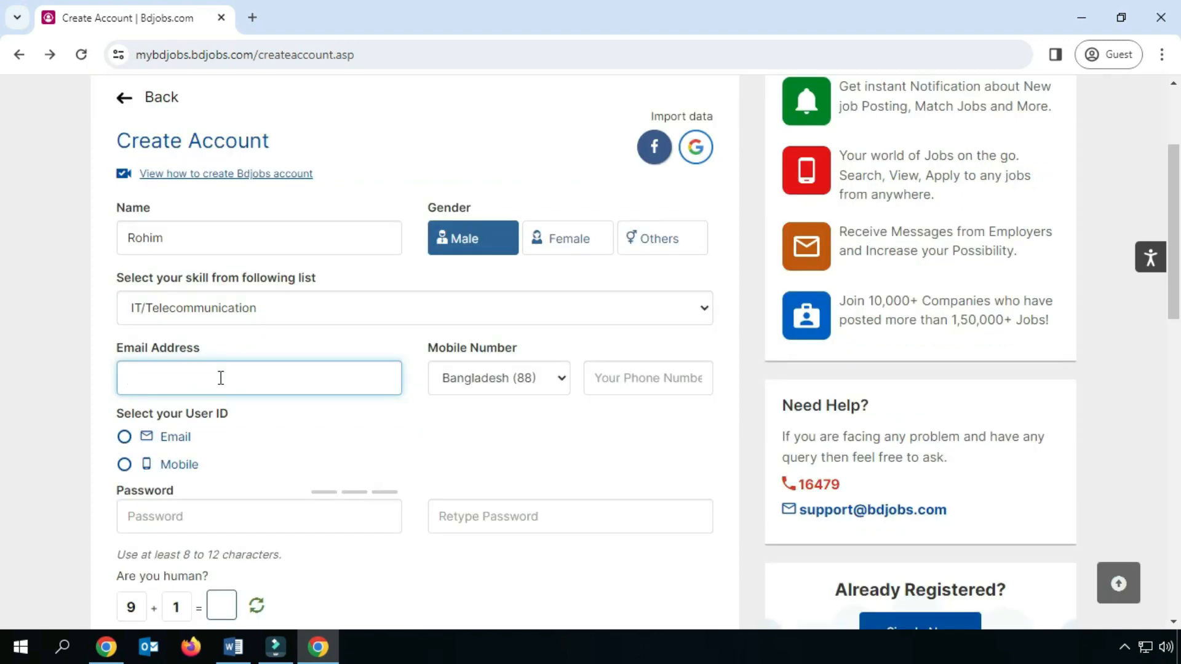
left_click(609, 383)
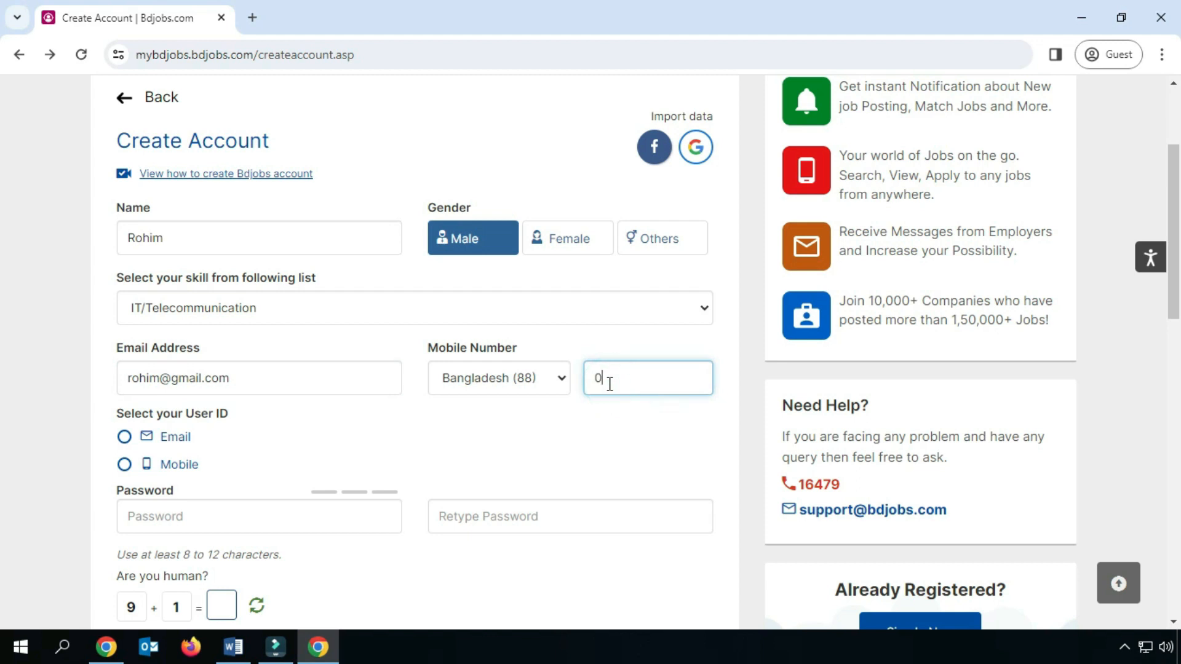
left_click(125, 466)
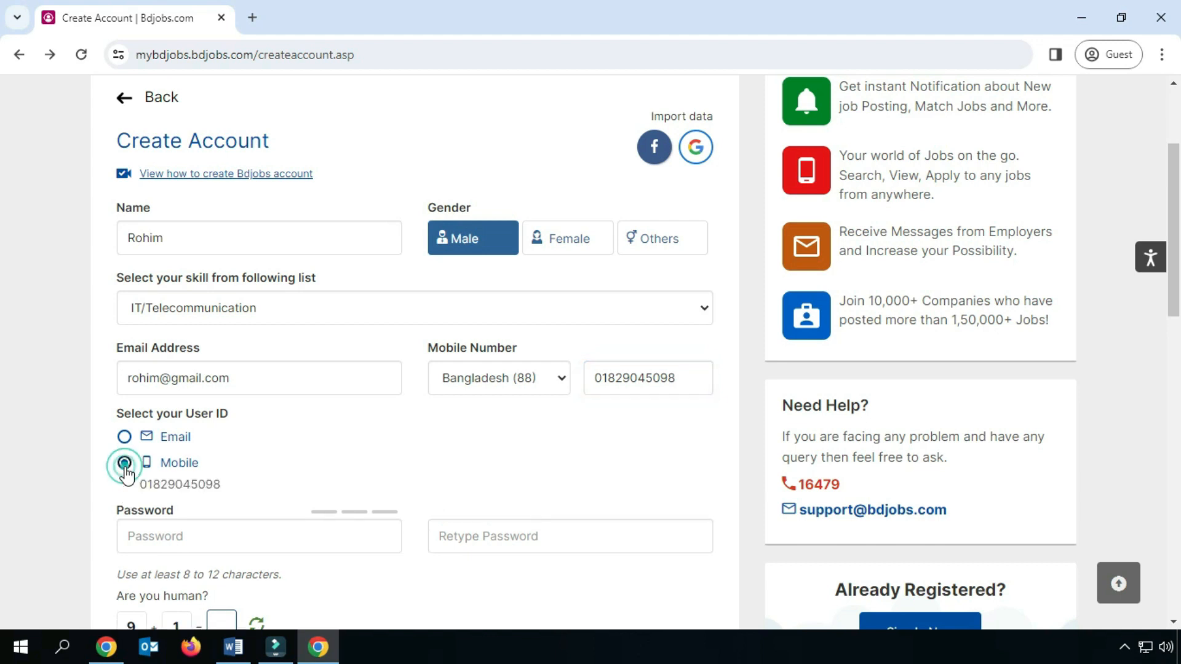
Step: Enter the account password and confirm it
scroll(268, 447, "down", 1)
scroll(268, 448, "down", 3)
left_click(238, 370)
left_click(481, 367)
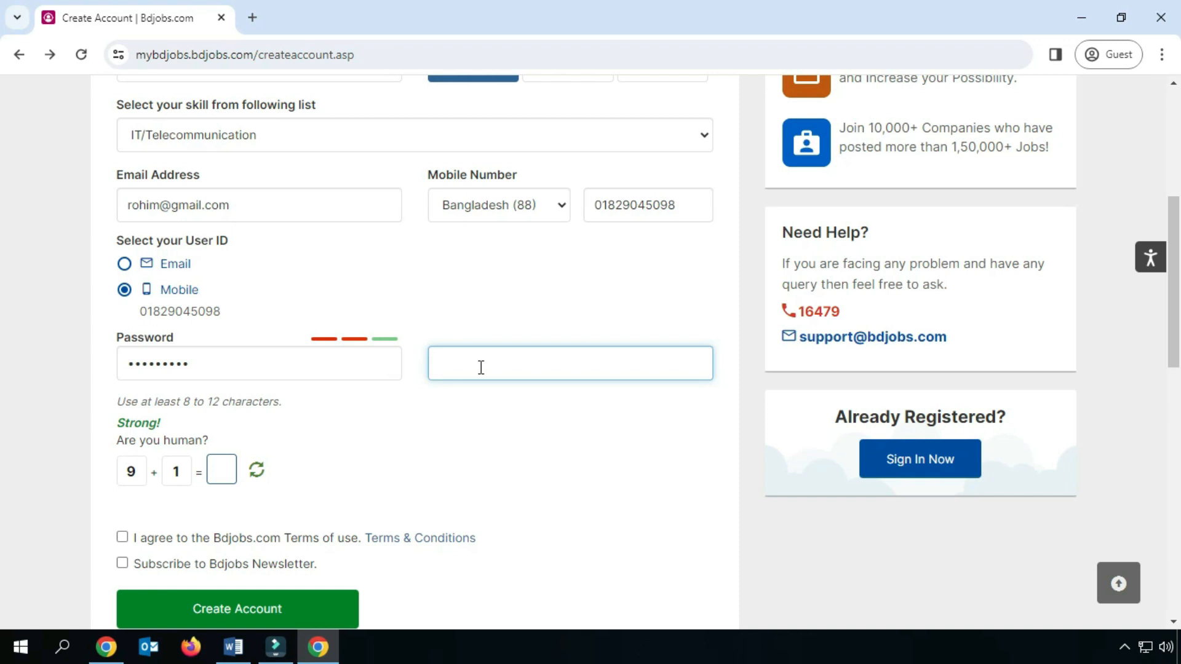
Step: Answer the captcha with 10, accept Terms and newsletter, and submit after fixing the password mismatch
scroll(127, 295, "down", 3)
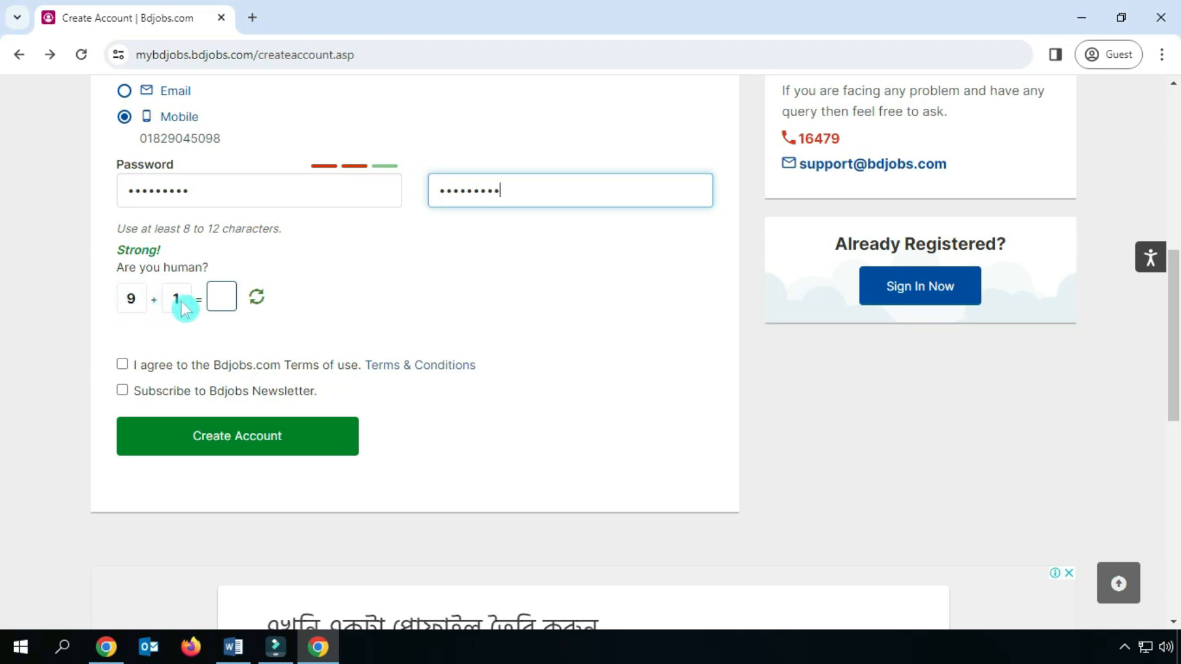
left_click(224, 296)
type("10")
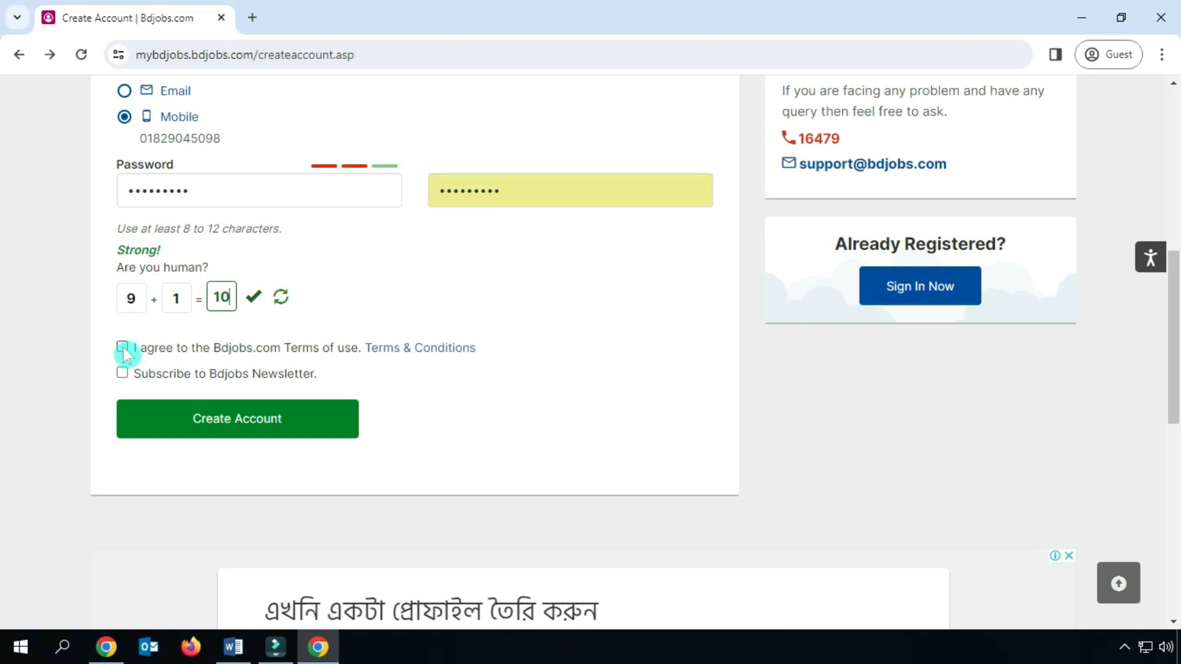
left_click(123, 348)
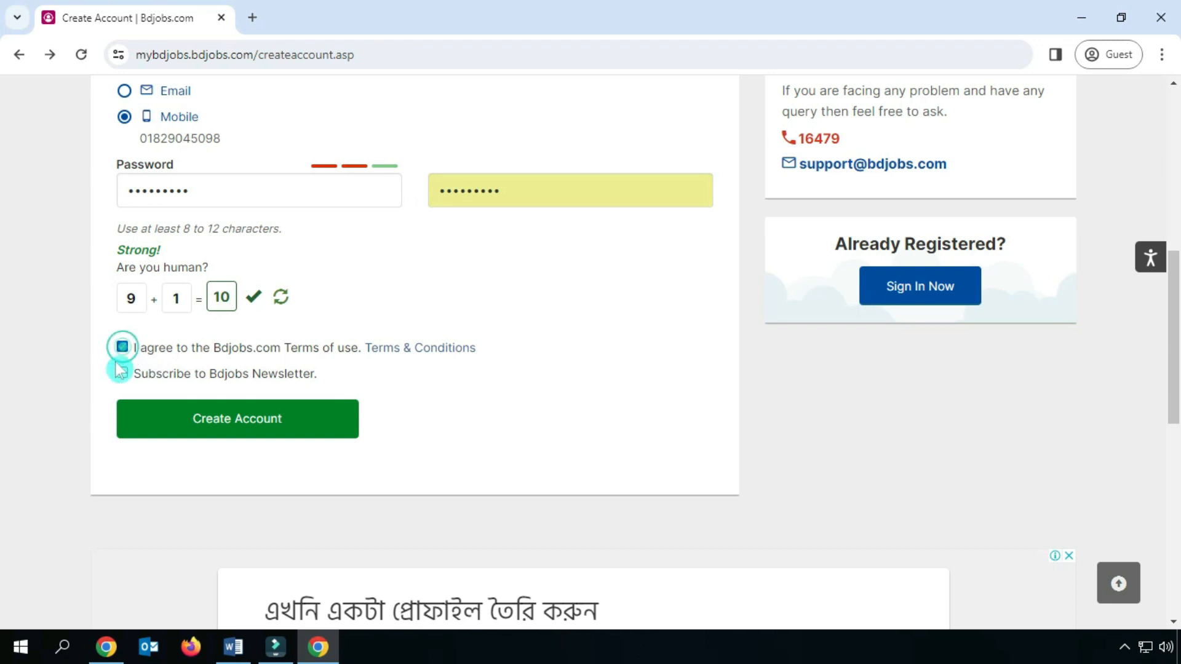
left_click(122, 373)
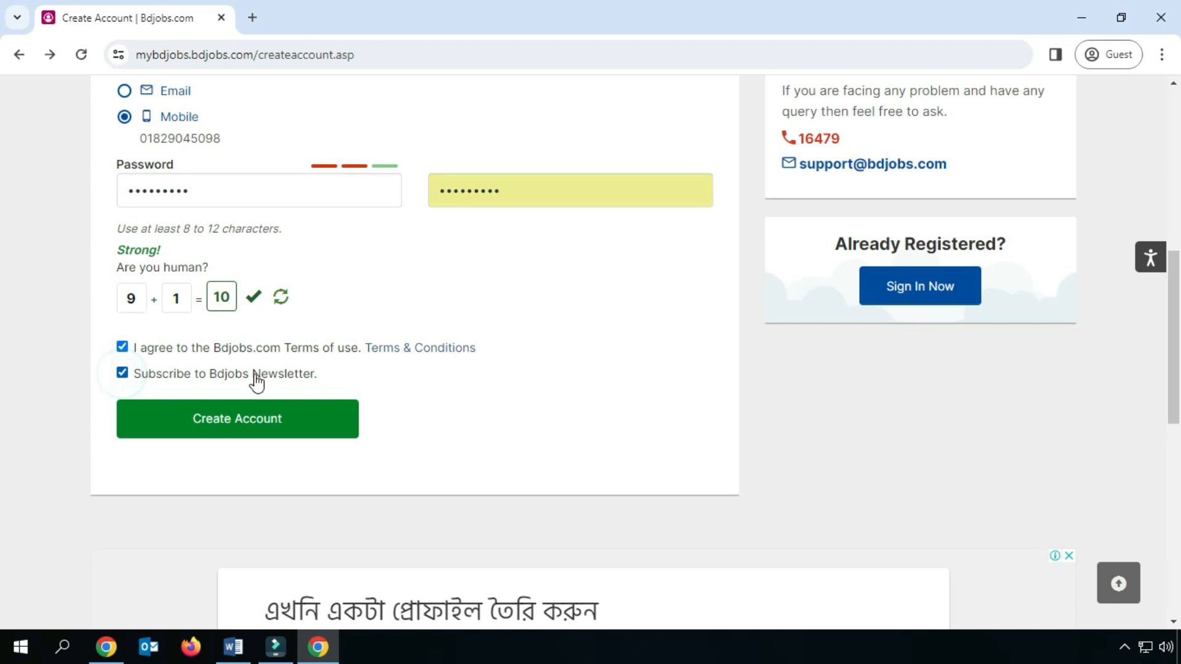
left_click(244, 428)
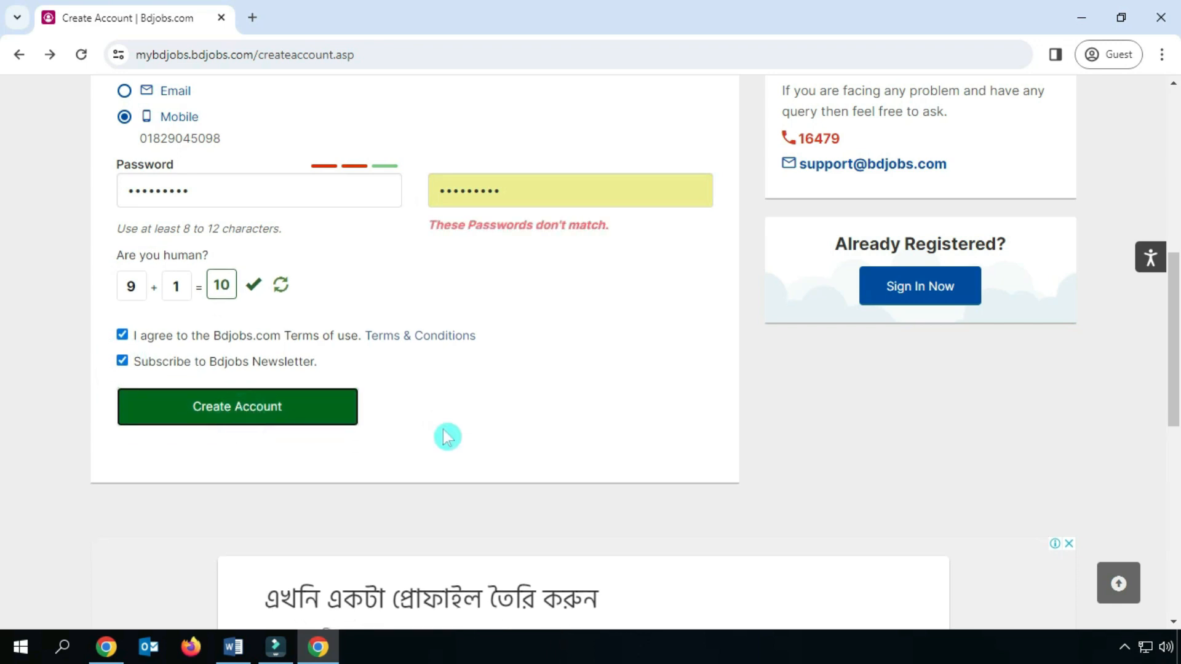
left_click(197, 187)
left_click(558, 393)
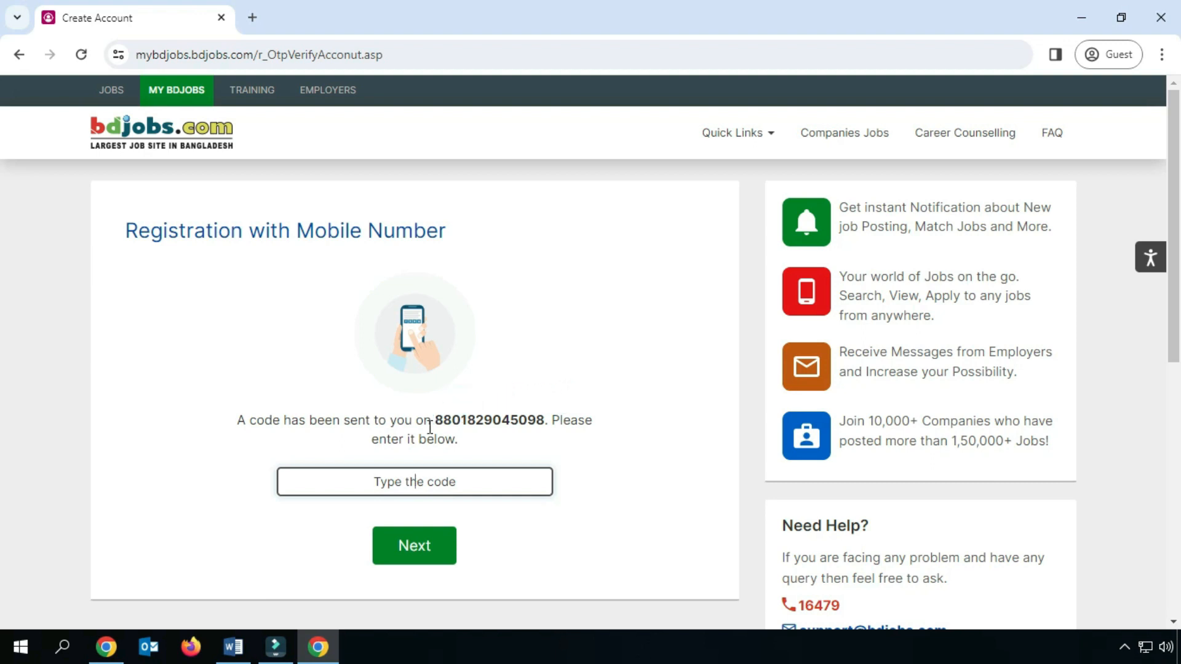
Step: Enter the texted verification code and continue to the present address page
left_click(387, 481)
left_click(422, 544)
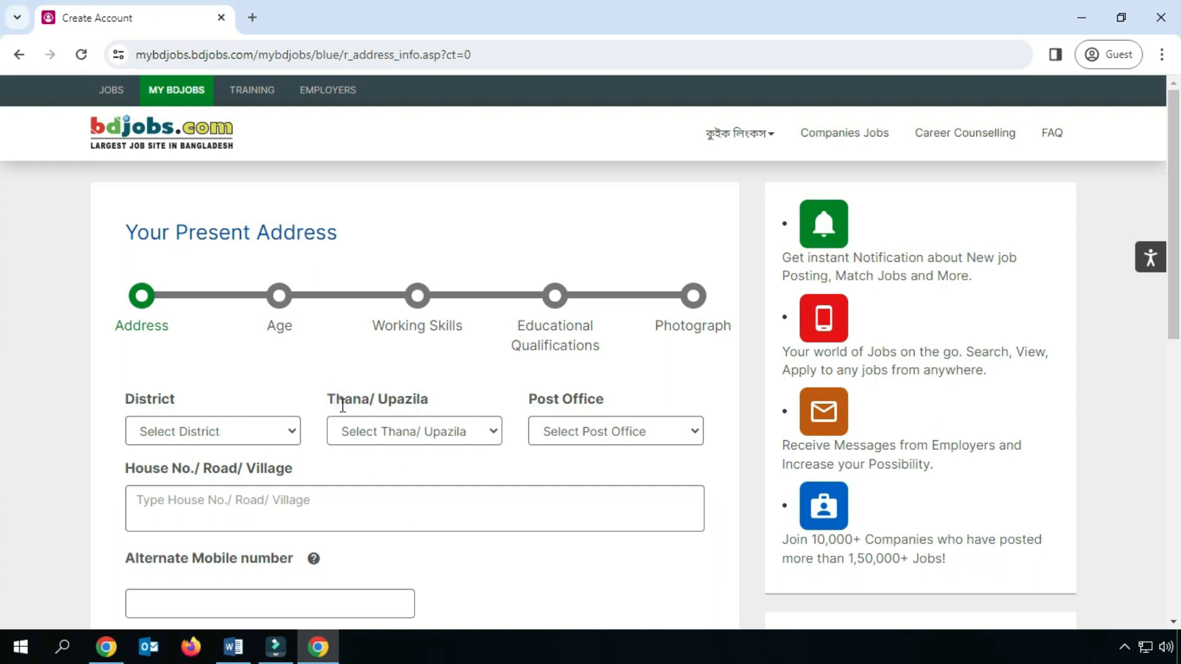
left_click(294, 438)
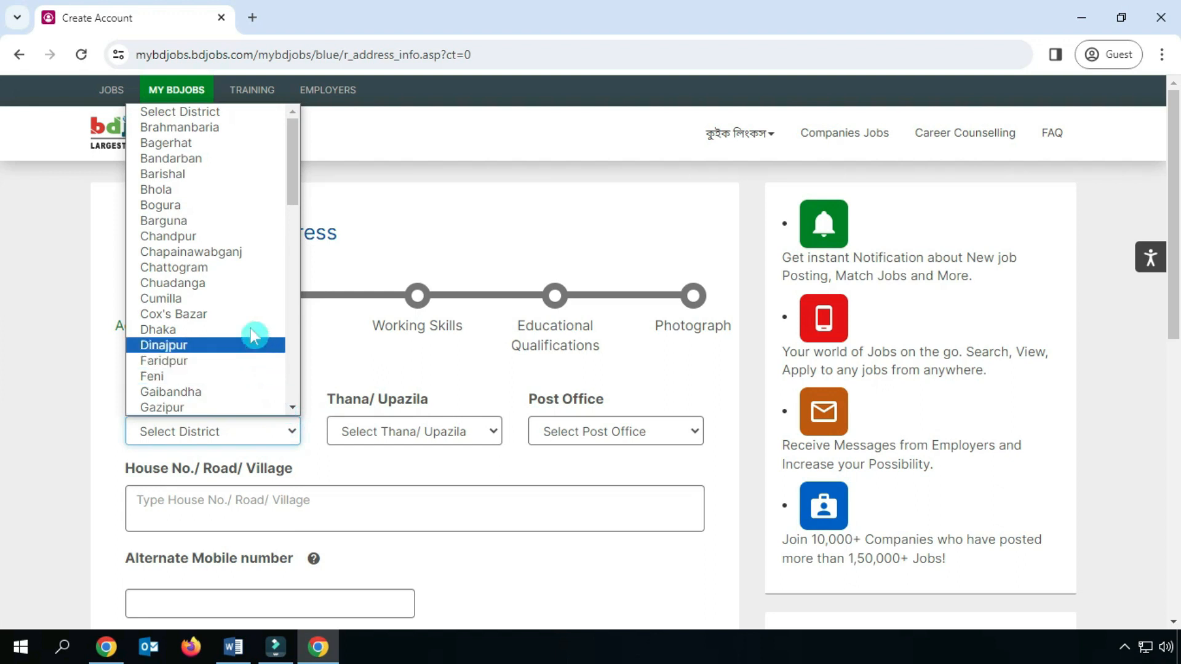
left_click(238, 269)
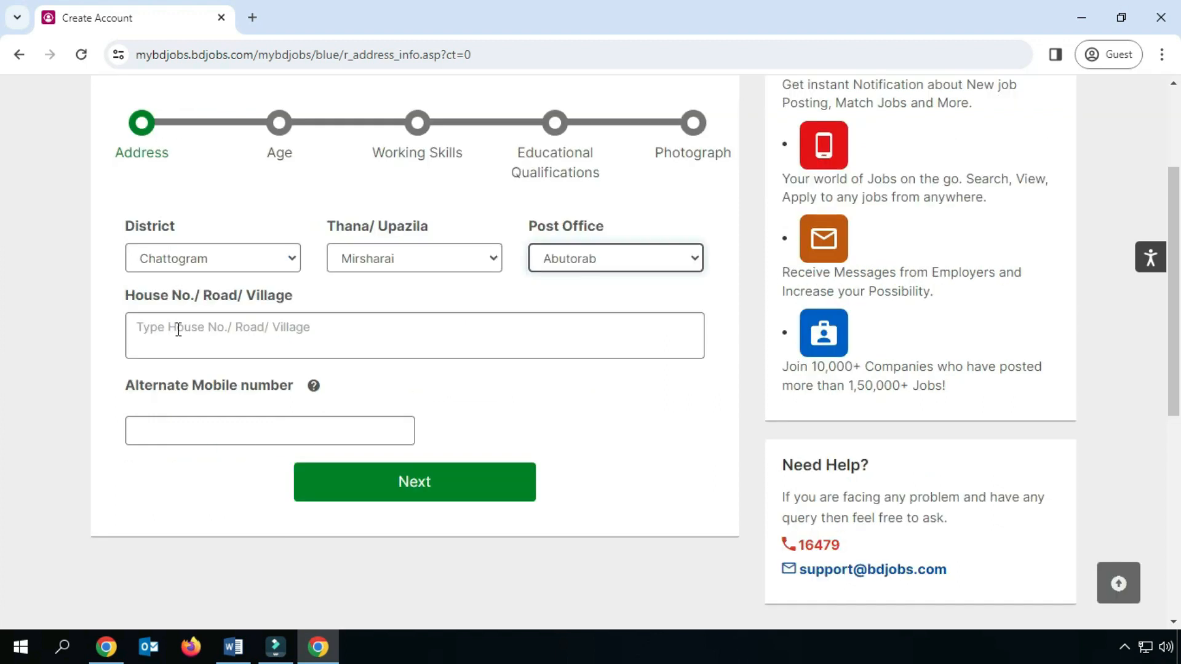
left_click(179, 329)
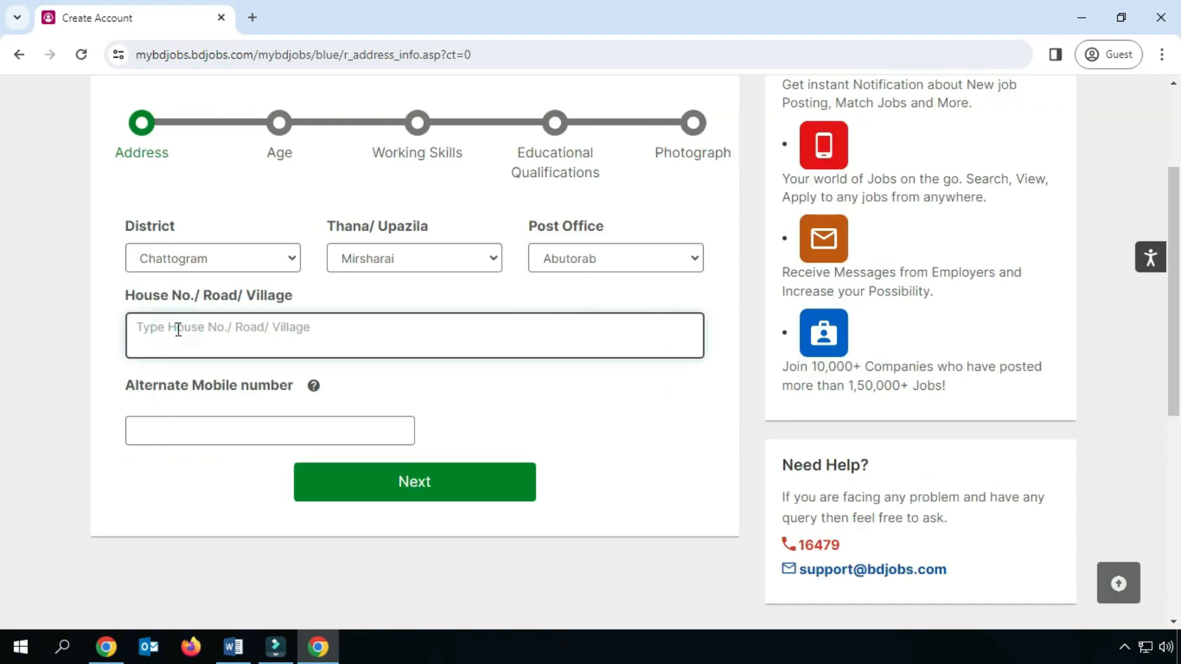
left_click(199, 435)
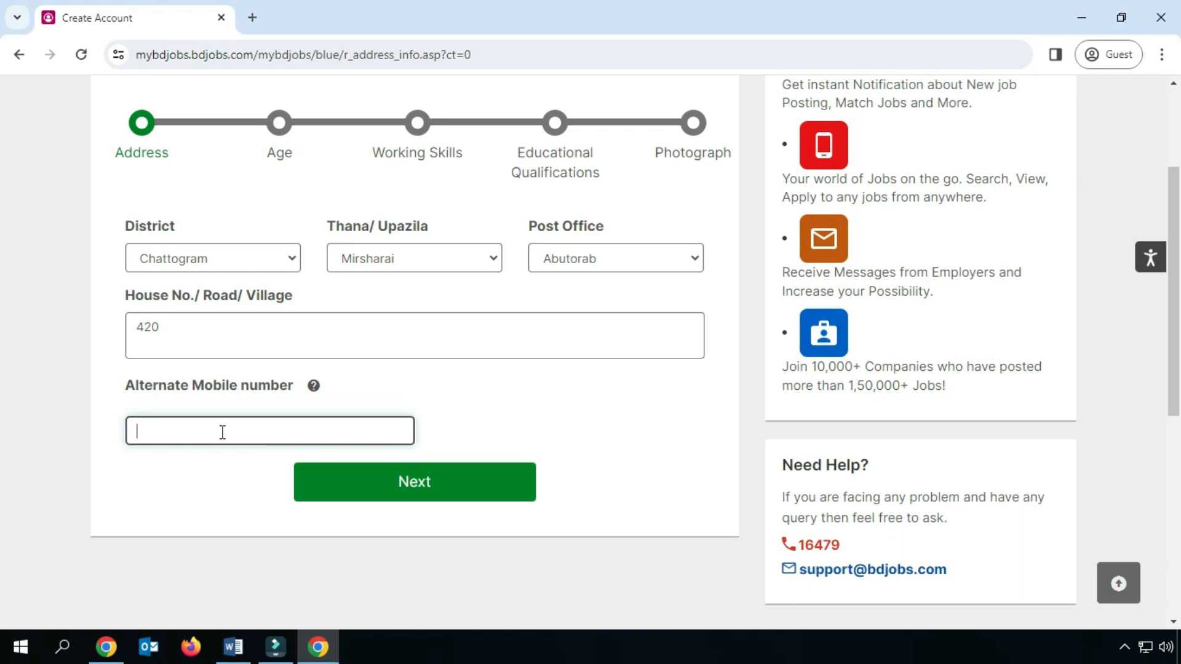
left_click(412, 483)
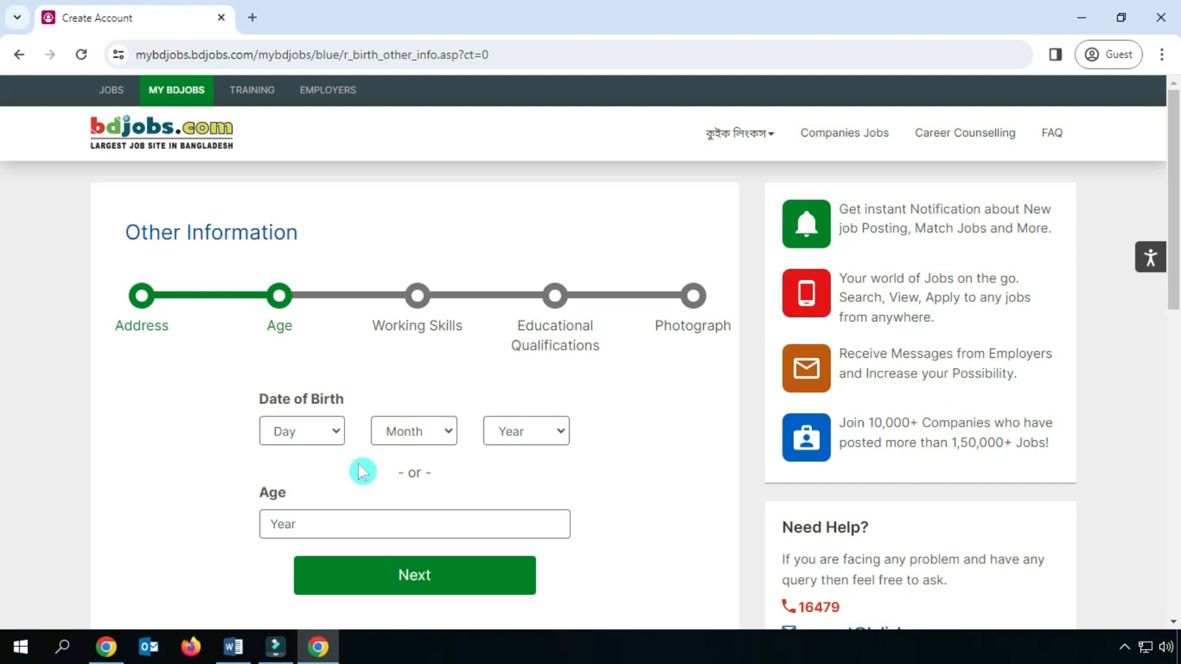
left_click(334, 433)
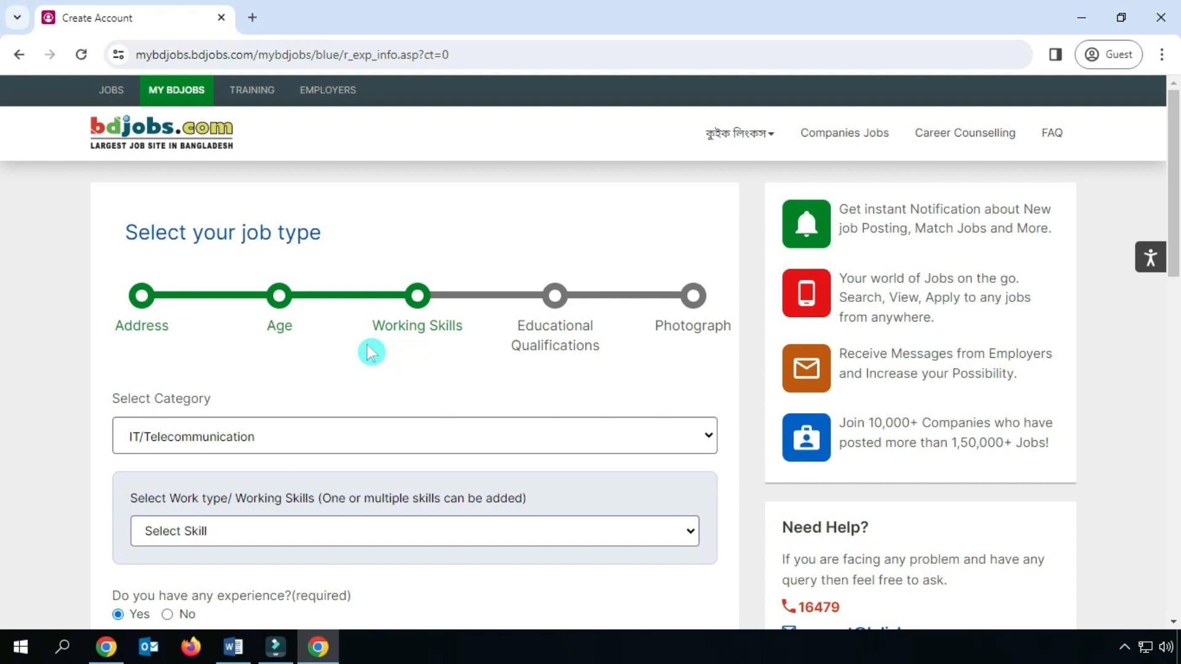
Step: Keep IT/Telecommunication as the job category and select the IT system manager skill
scroll(371, 352, "down", 1)
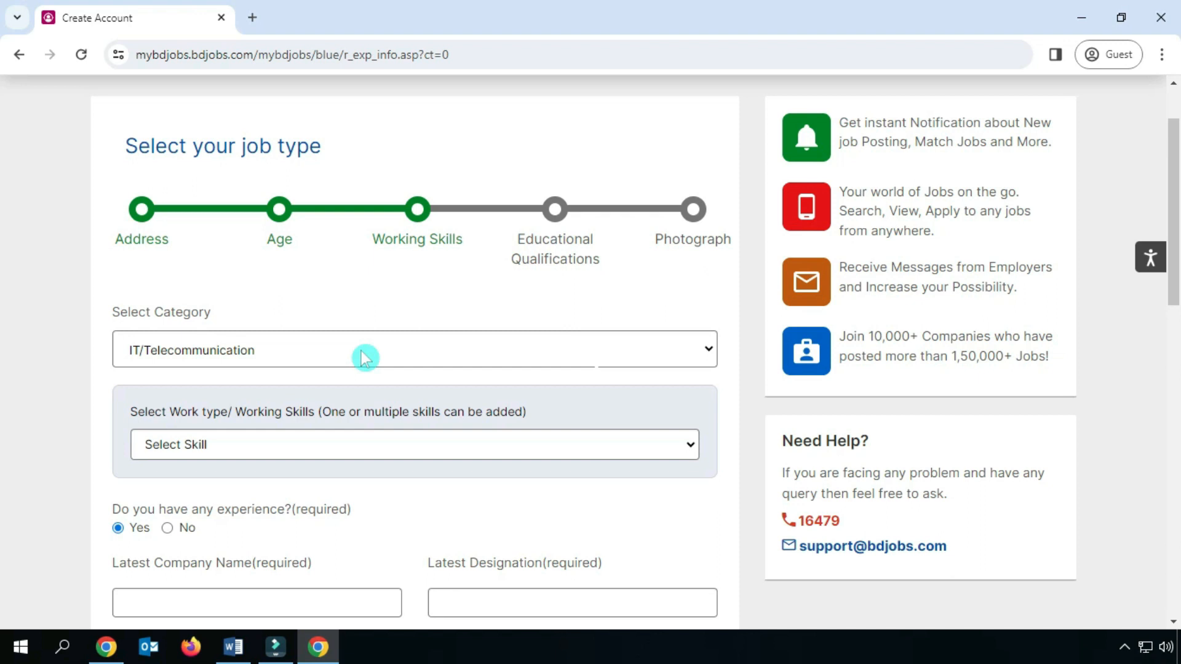
scroll(362, 353, "up", 2)
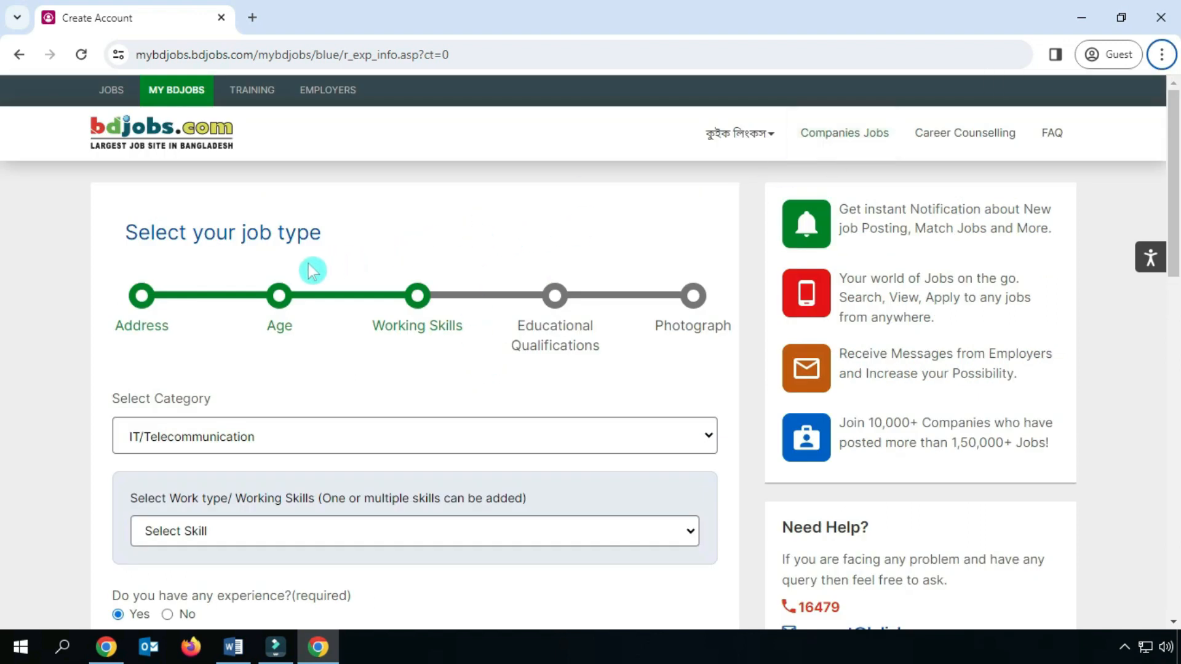
scroll(329, 332, "down", 2)
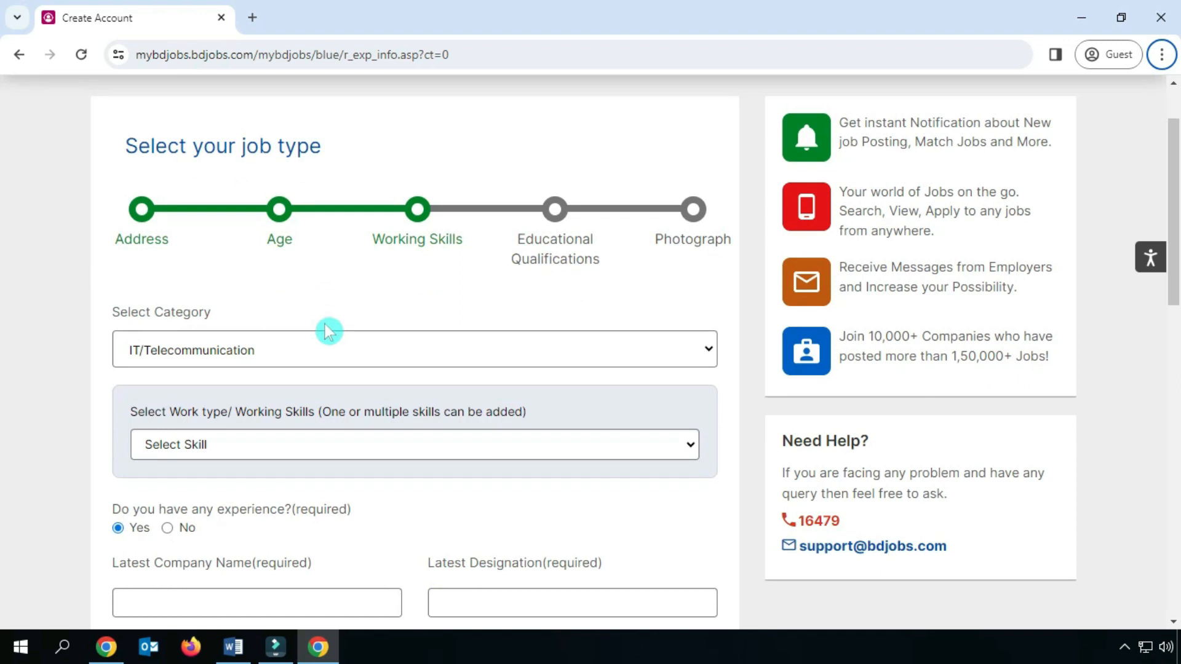
left_click(680, 350)
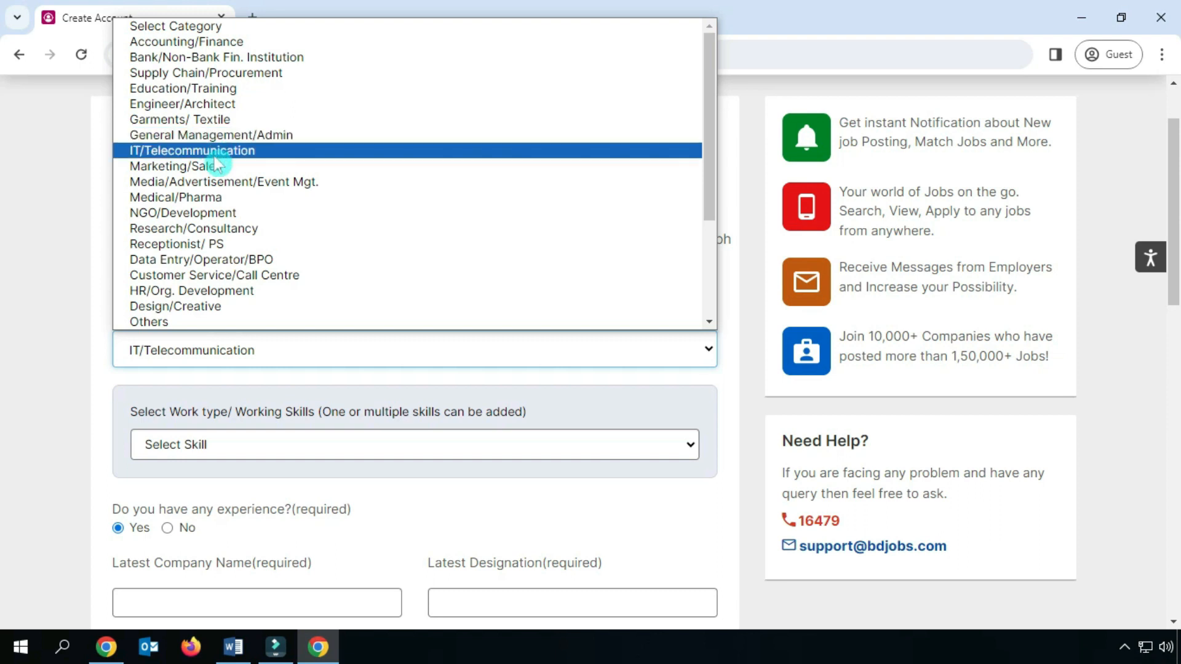
left_click(215, 154)
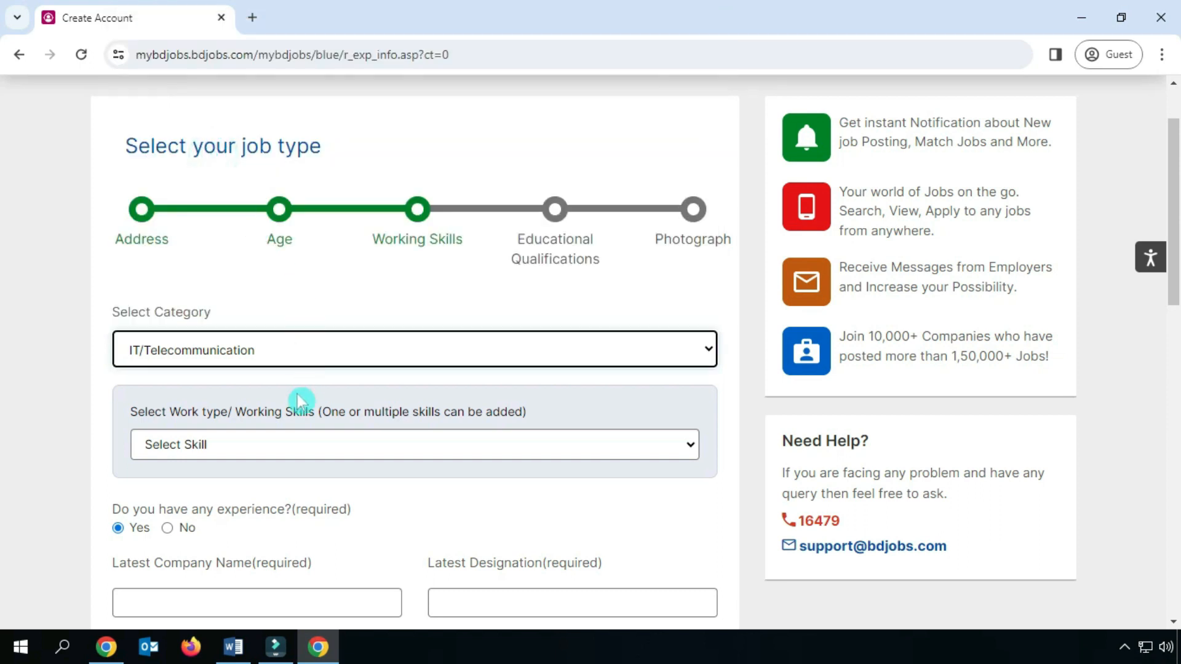
scroll(281, 391, "down", 3)
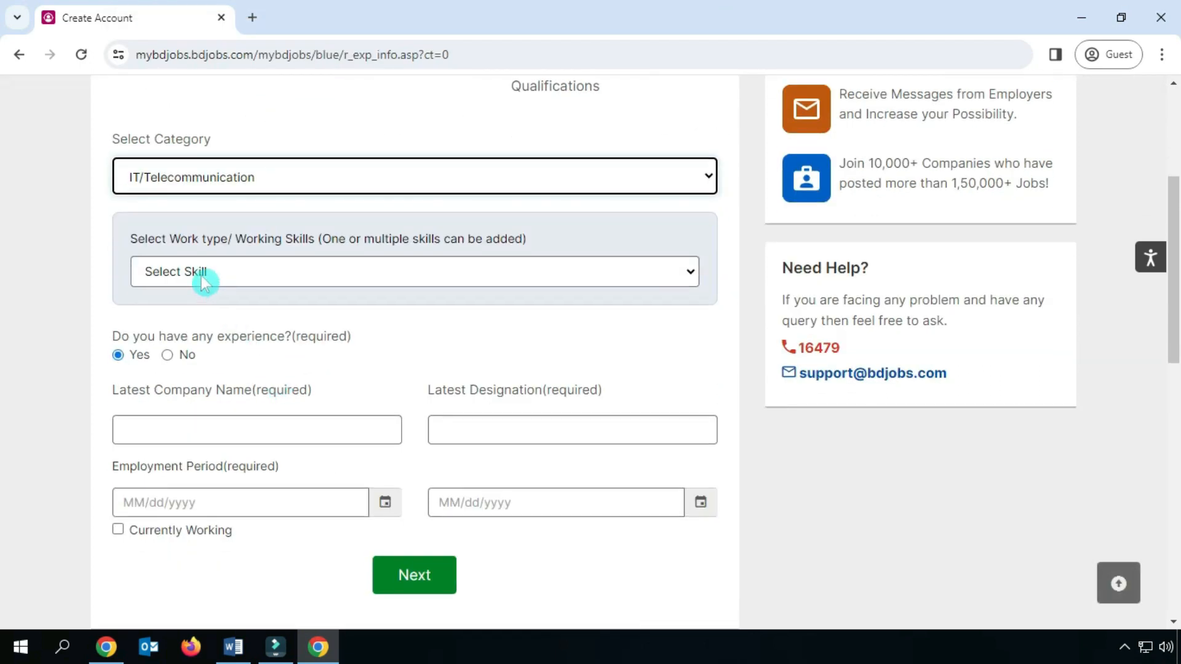
left_click(347, 283)
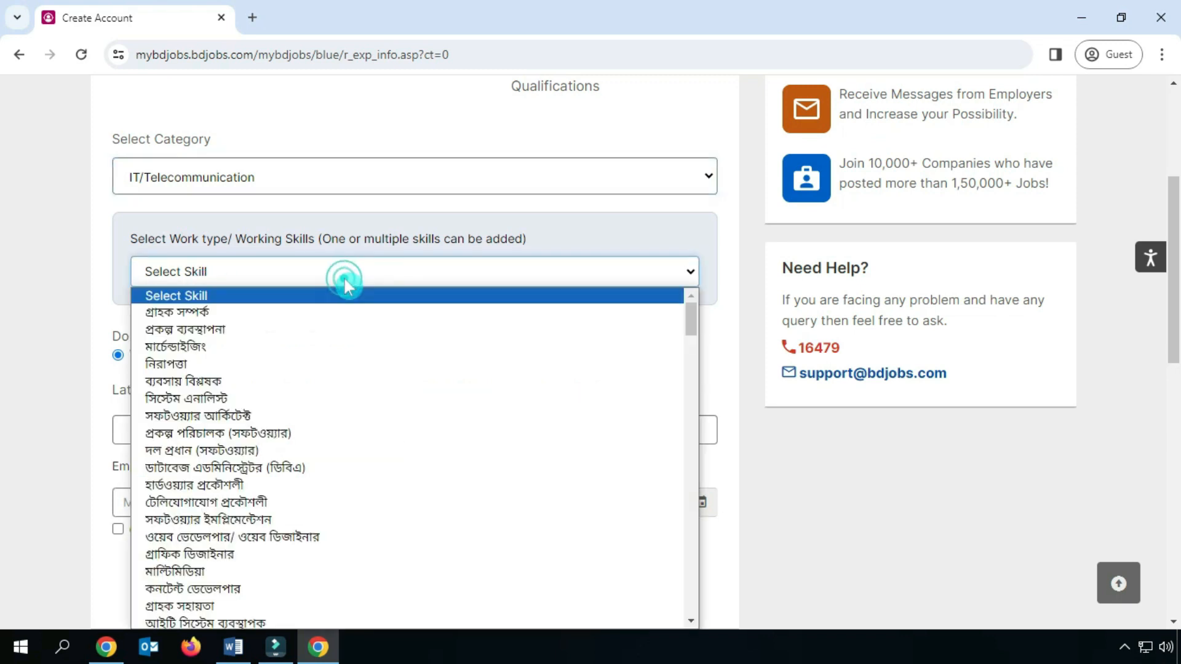
left_click(307, 623)
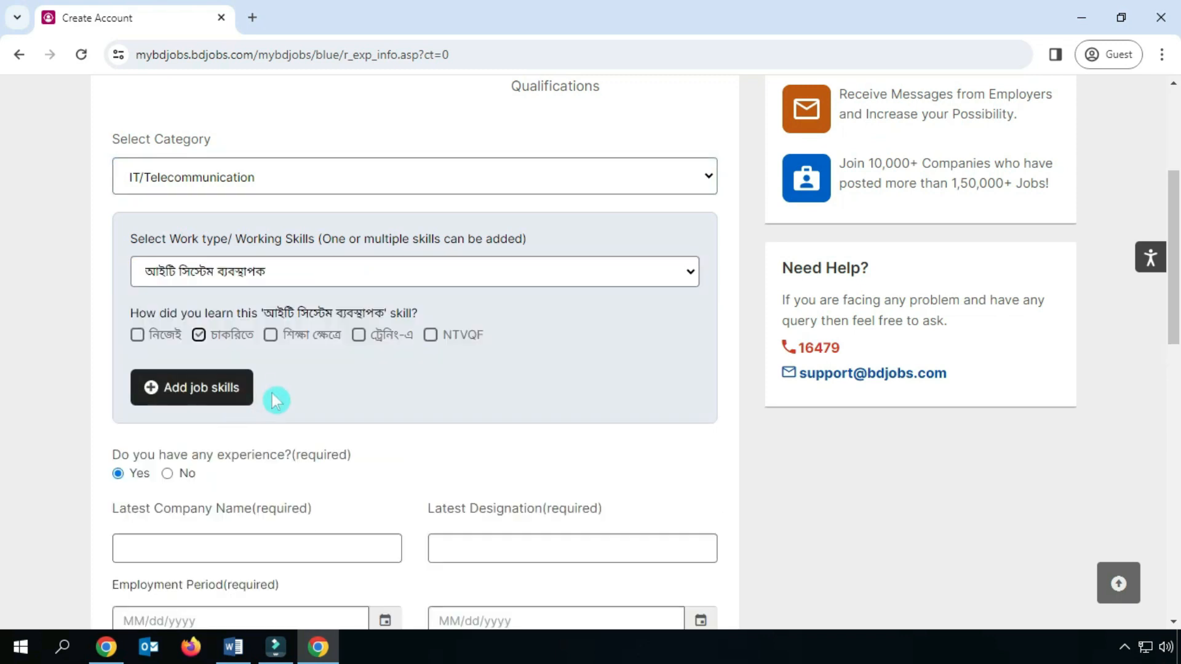
Step: Add a current Manager ICT job at ABC Company Limited with its start date and submit
scroll(284, 356, "down", 1)
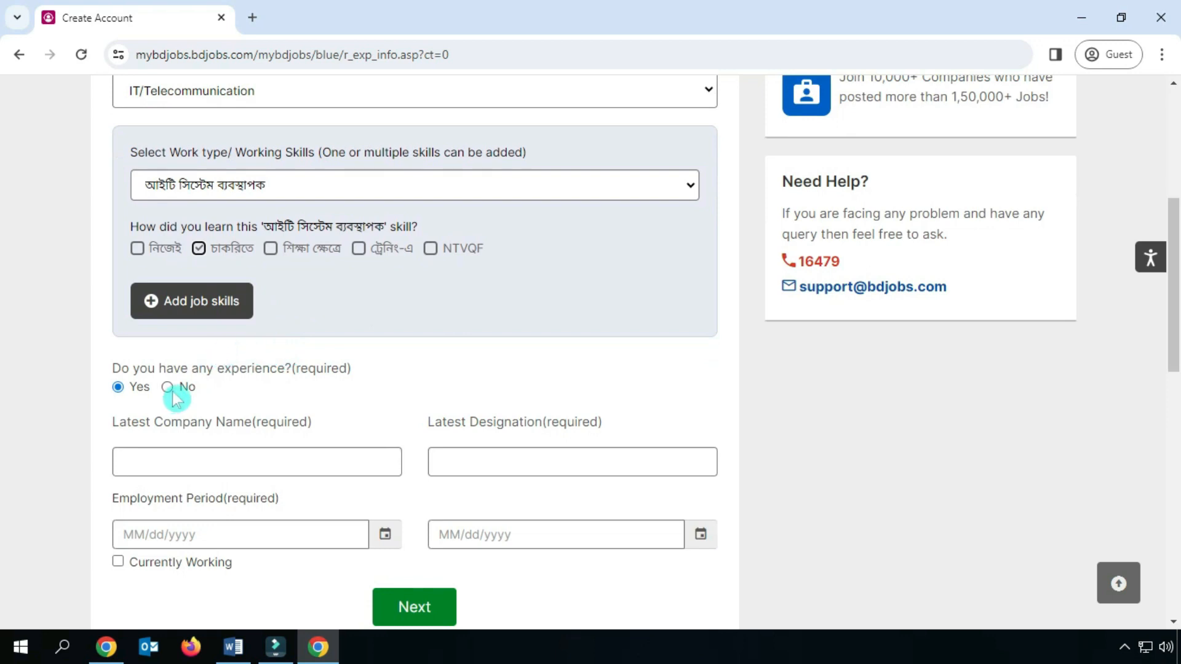
scroll(176, 394, "down", 1)
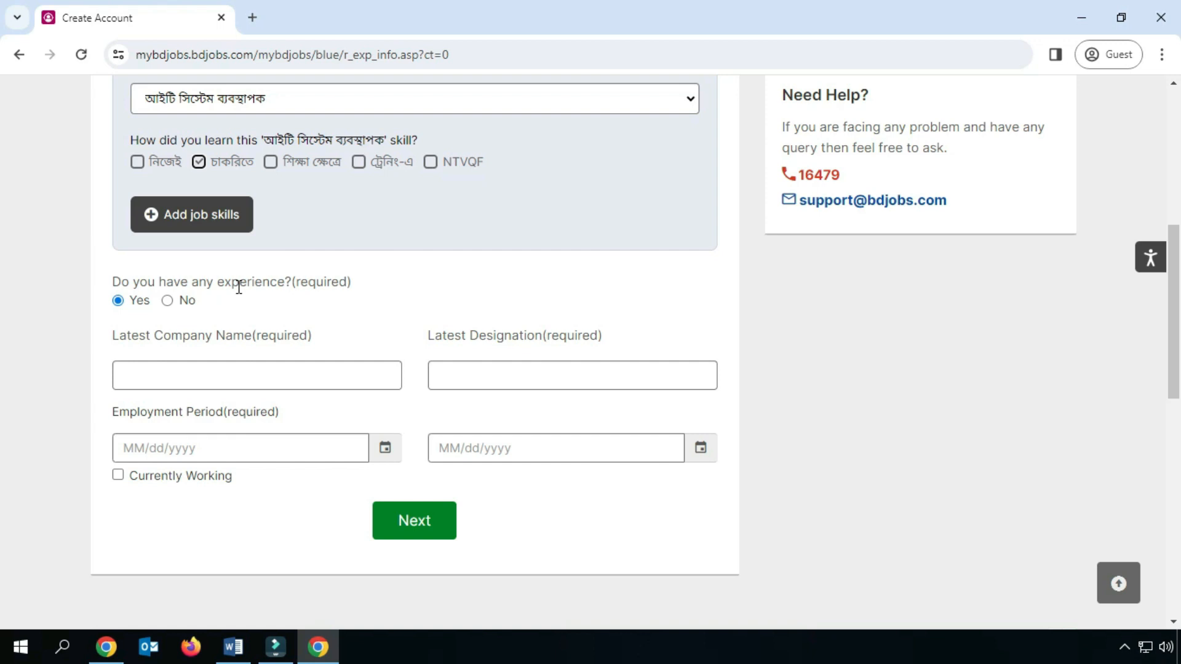
left_click(148, 370)
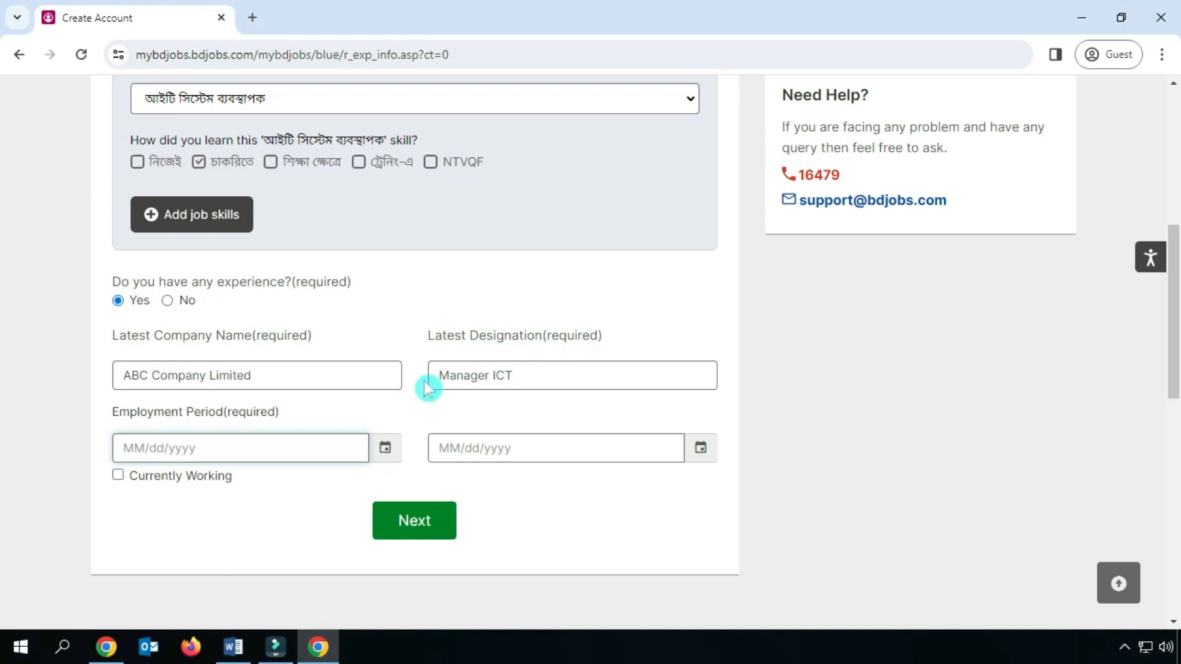
left_click(229, 447)
left_click(471, 444)
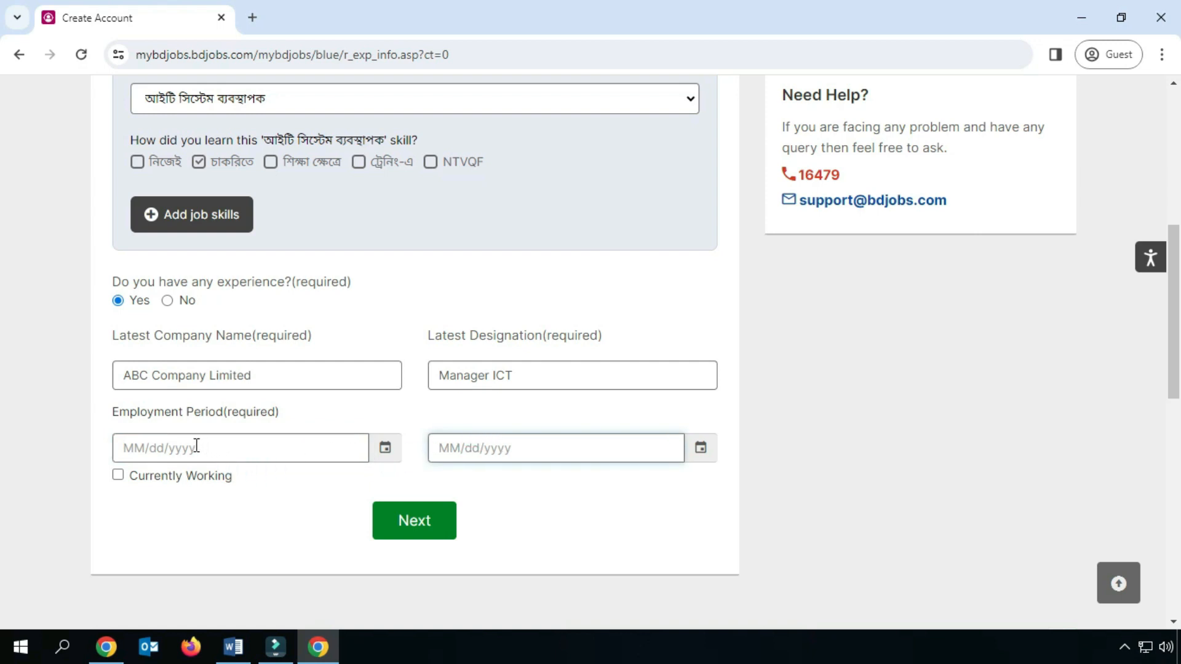
left_click(118, 475)
left_click(159, 449)
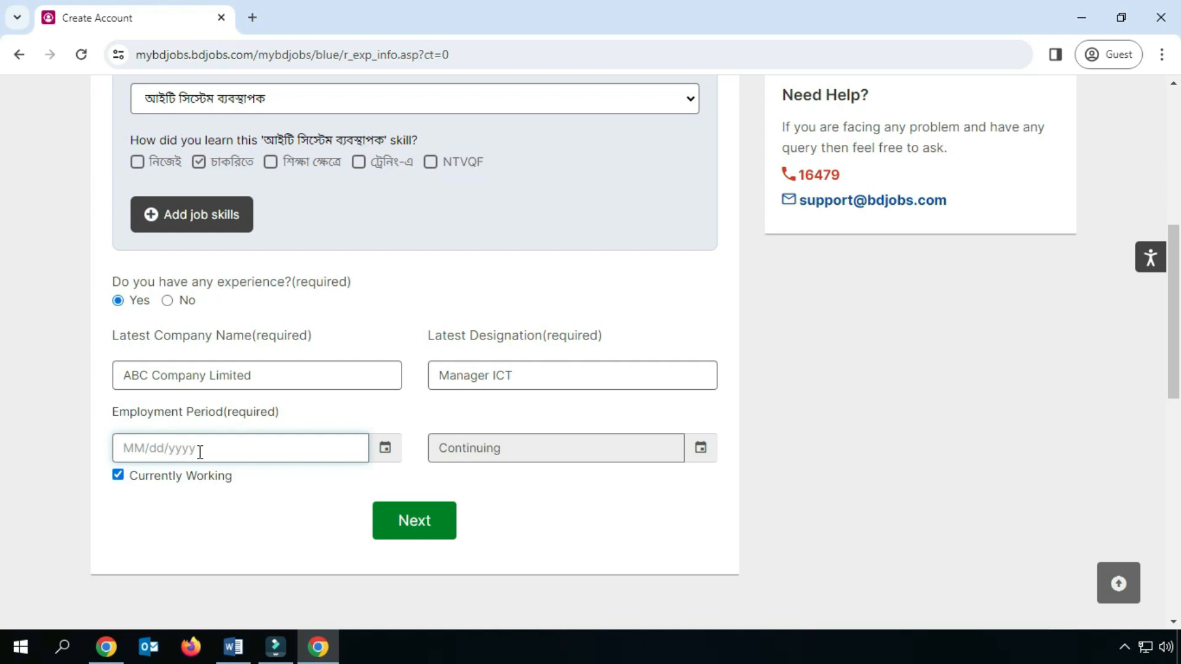
left_click(432, 522)
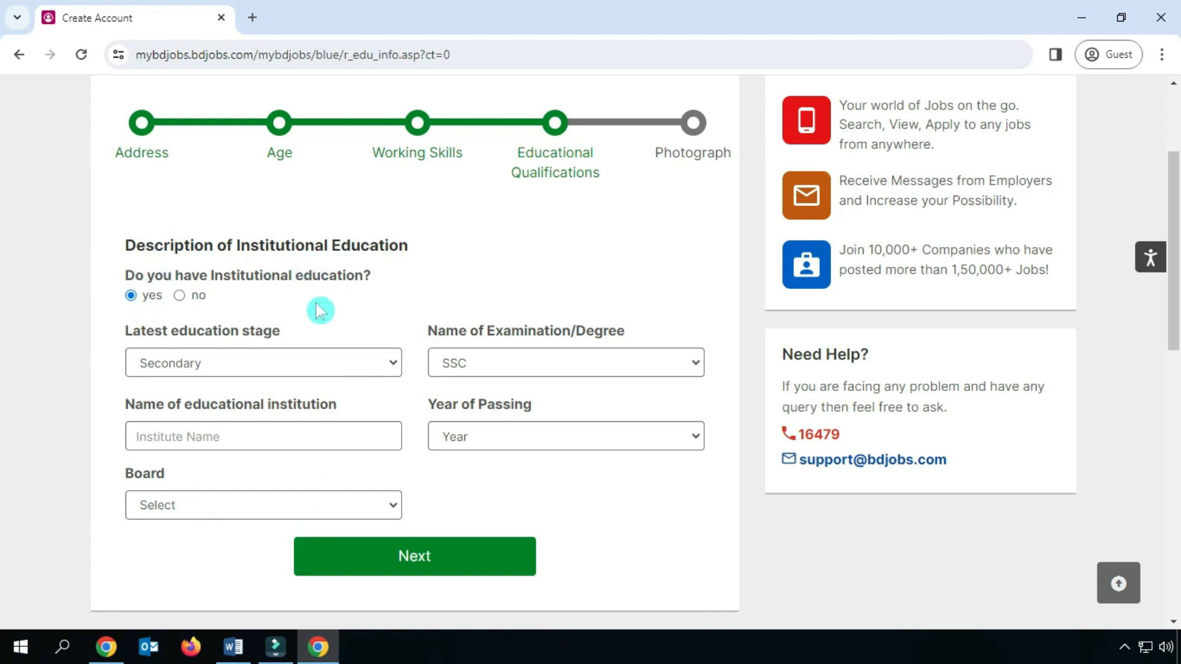
Step: Enter Secondary education (ABC High School, 2005, Chattogram board) and continue
left_click(248, 364)
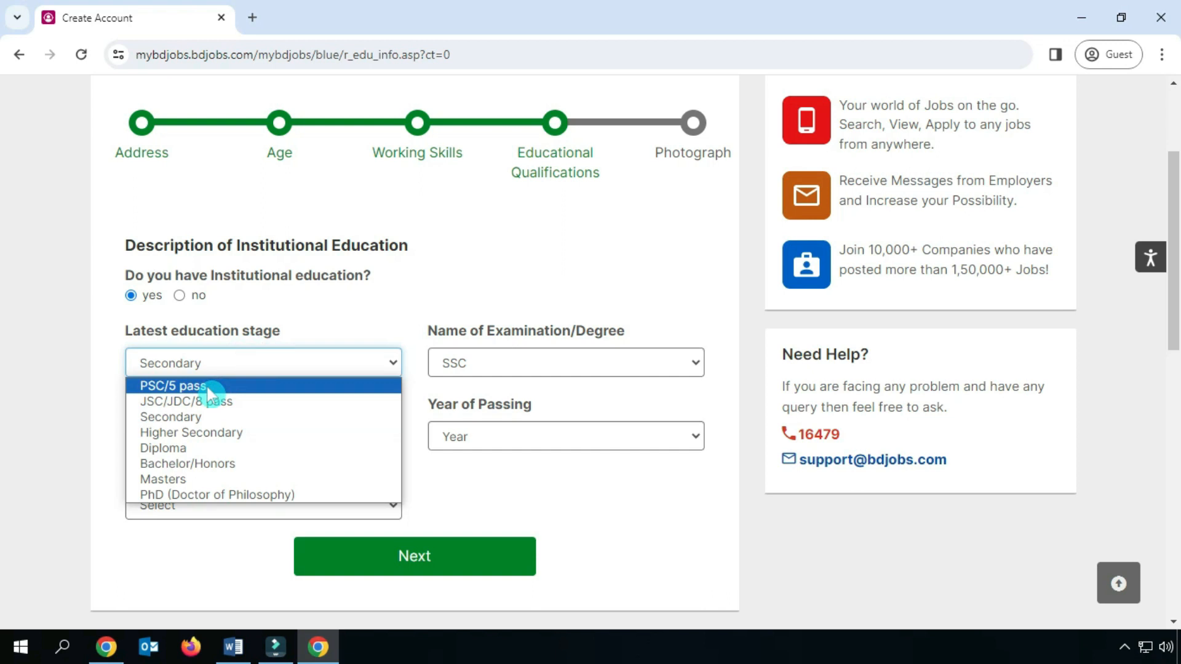
left_click(213, 418)
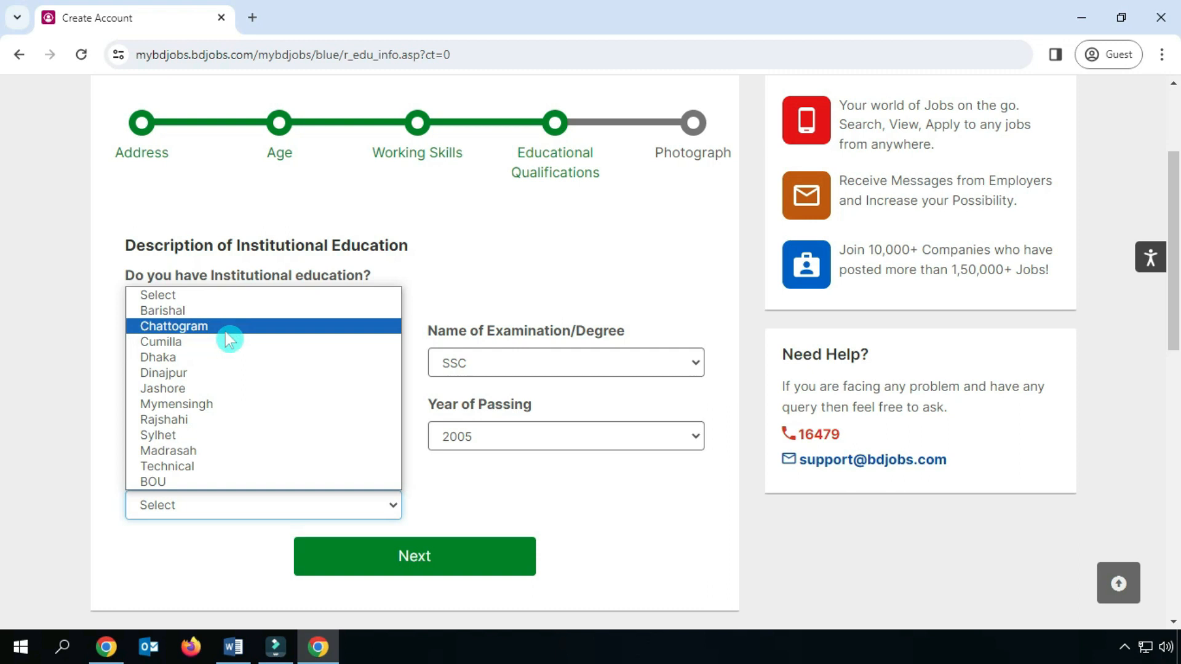
left_click(225, 331)
left_click(417, 562)
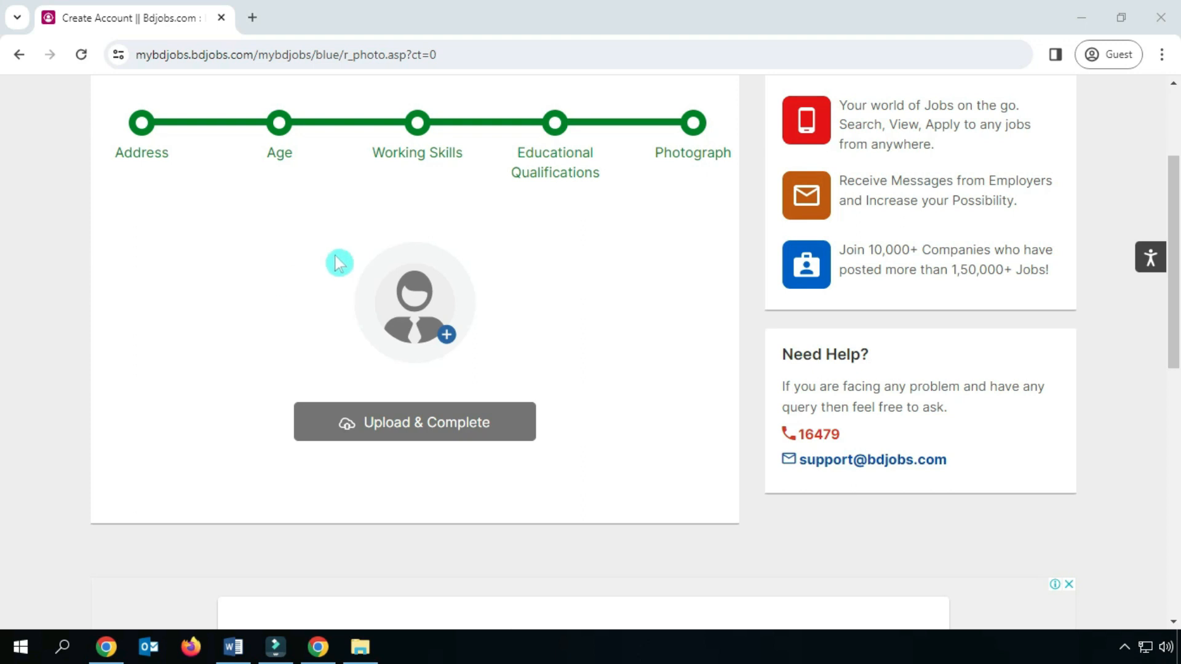
Step: Upload the pic2 300x300 profile photo and complete the registration
left_click(403, 430)
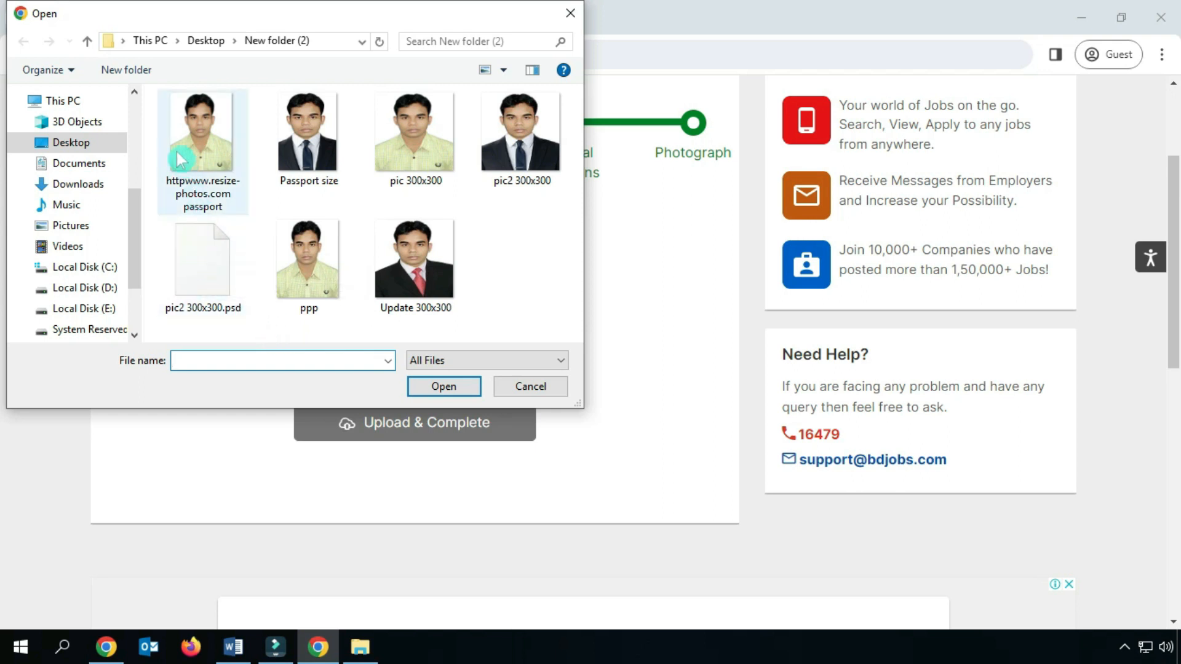
double_click(314, 152)
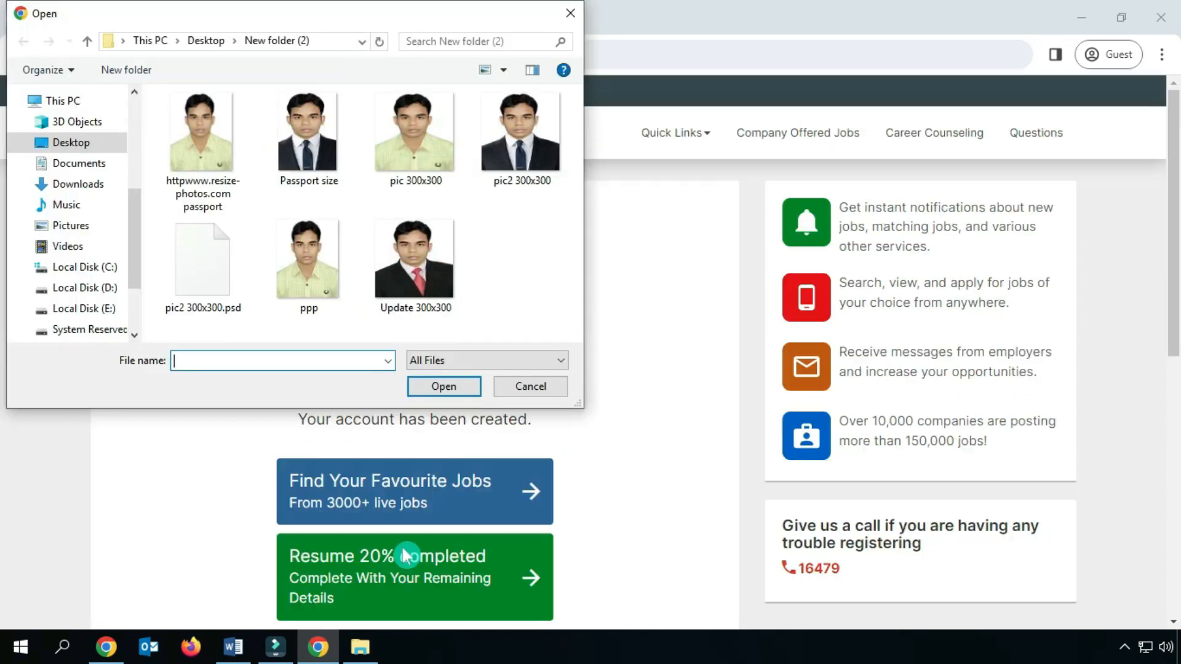
double_click(520, 181)
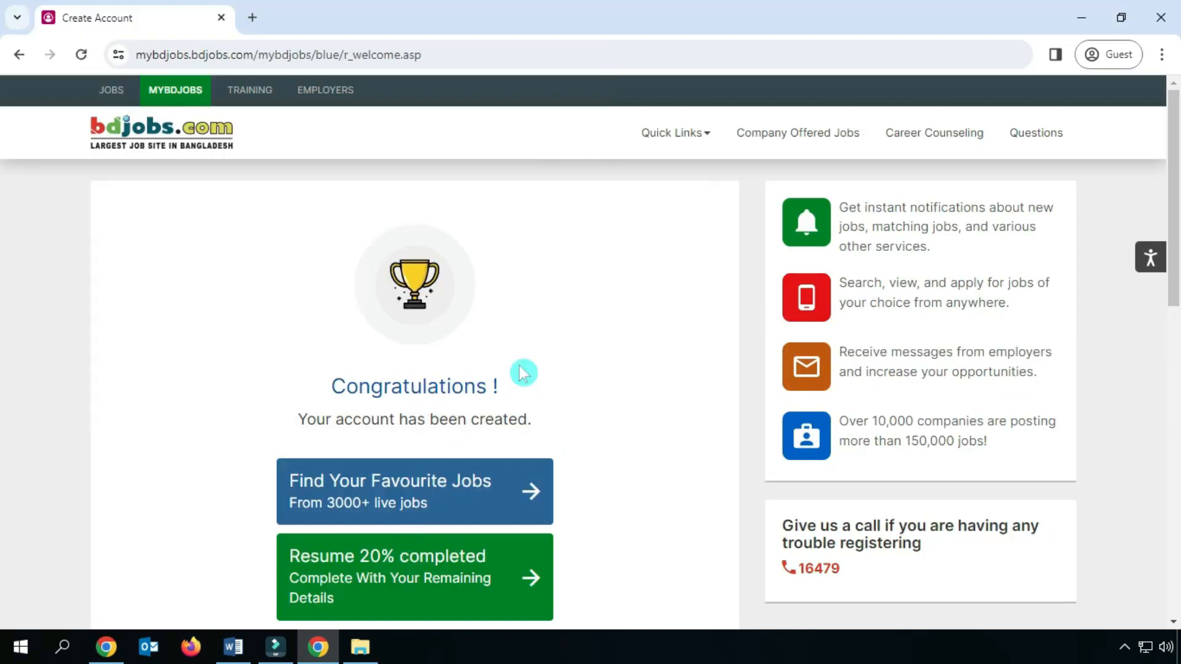
Step: Open the Edit Bdjobs Profile page from the 'Resume 20% completed' button
scroll(567, 418, "down", 1)
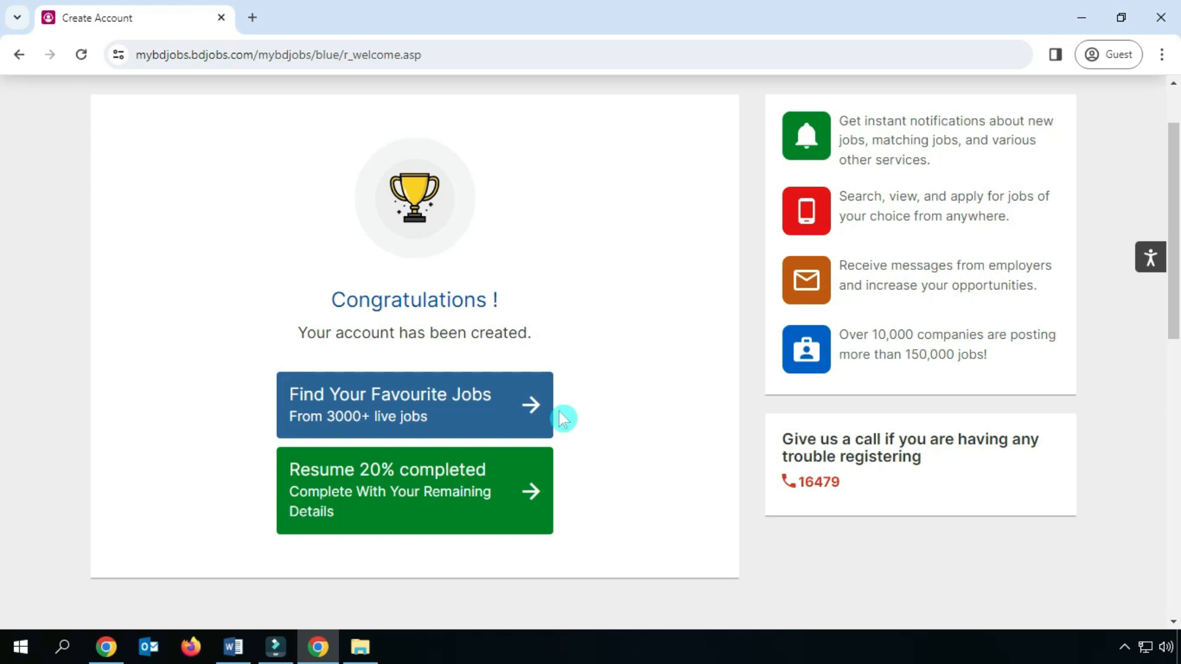
left_click(399, 514)
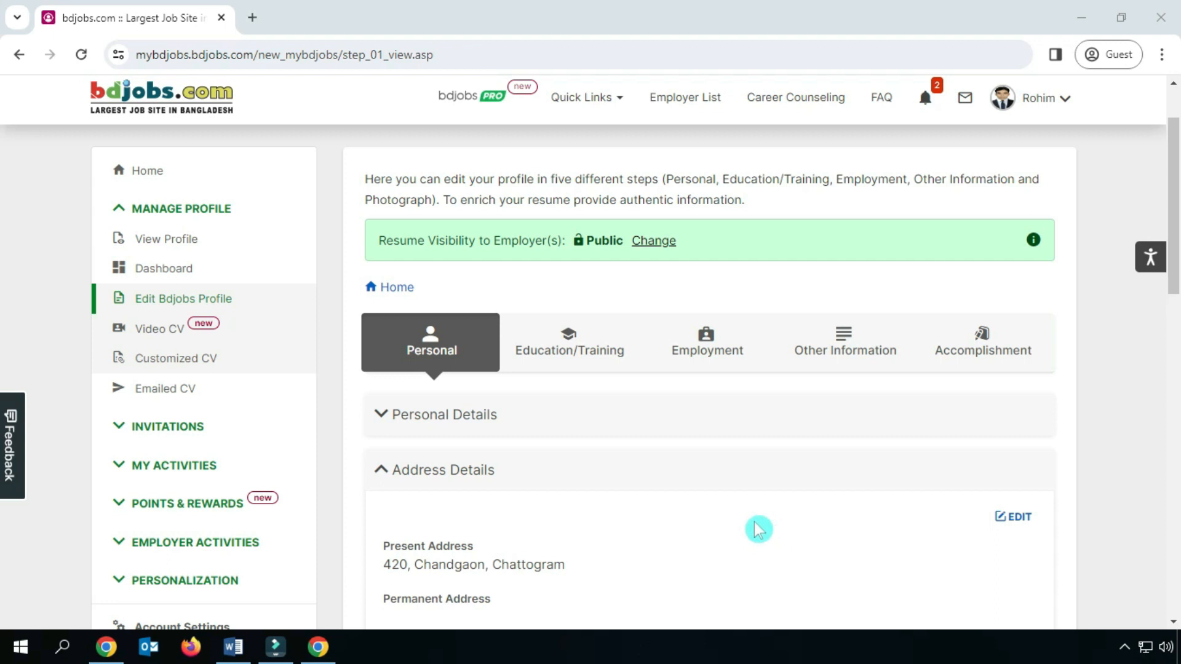
Step: Expand Personal Details and set religion to Islam and marital status to Unmarried
scroll(720, 500, "down", 3)
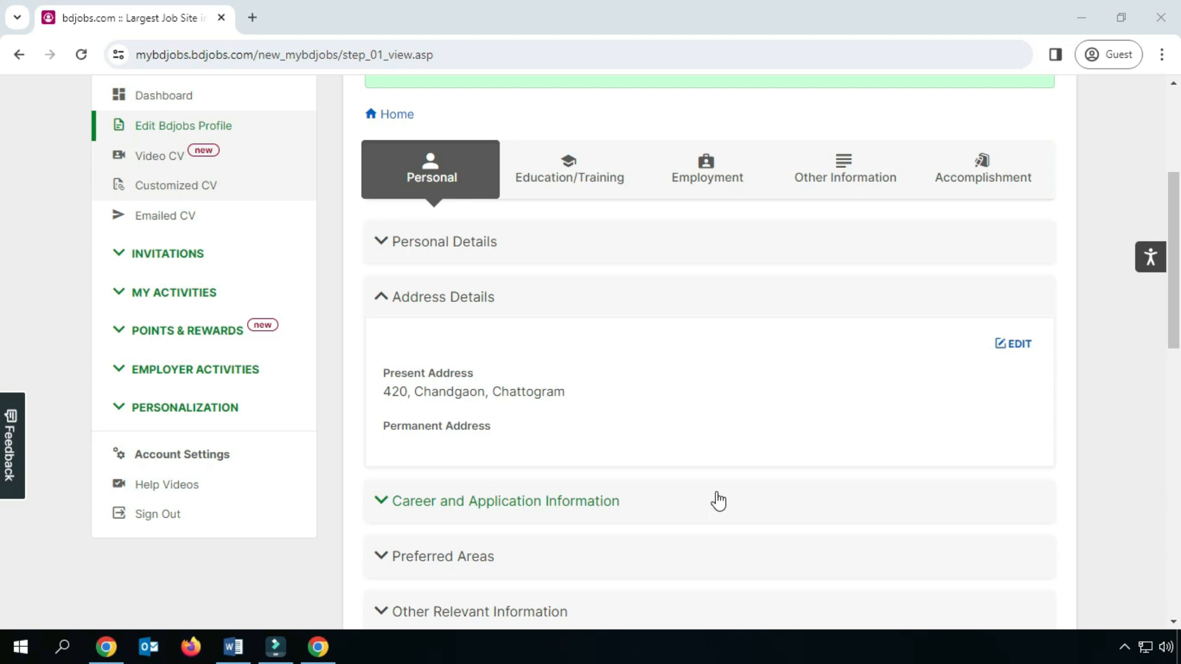
left_click(385, 242)
scroll(385, 237, "down", 2)
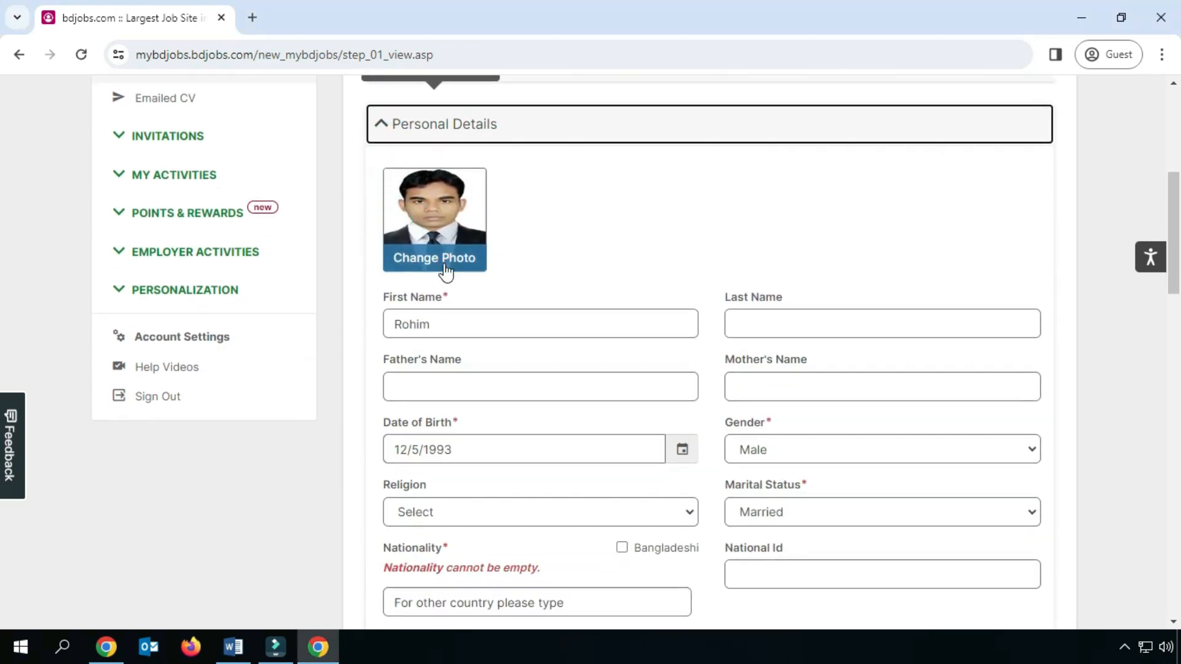
left_click(452, 323)
left_click(747, 327)
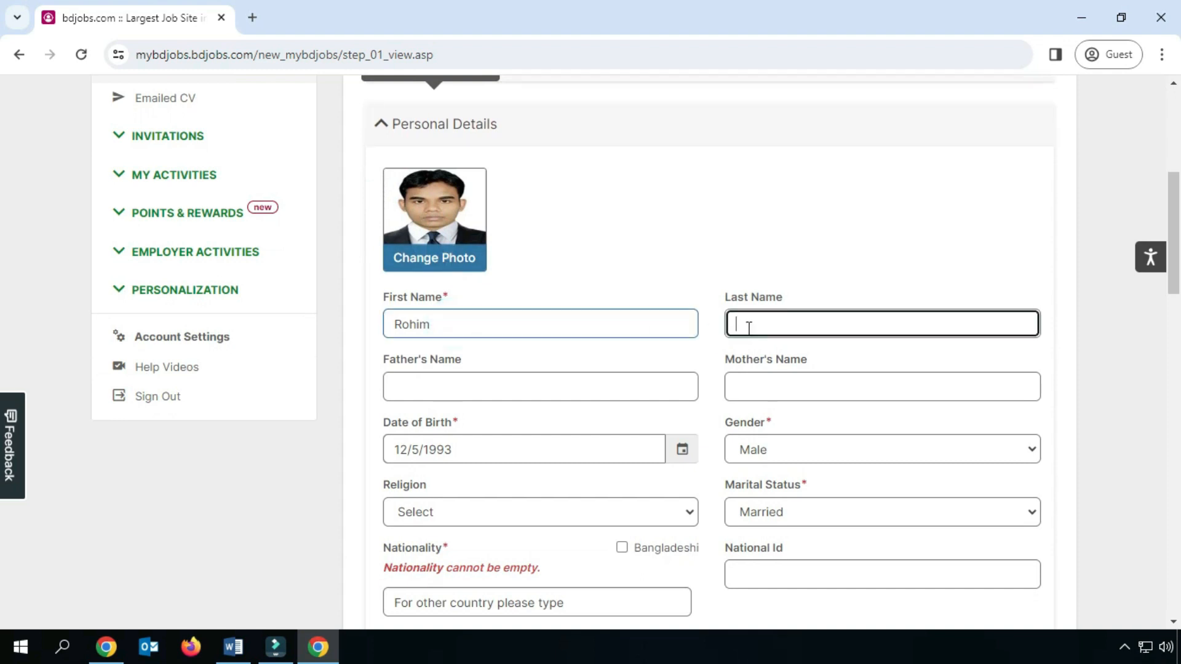
left_click(468, 388)
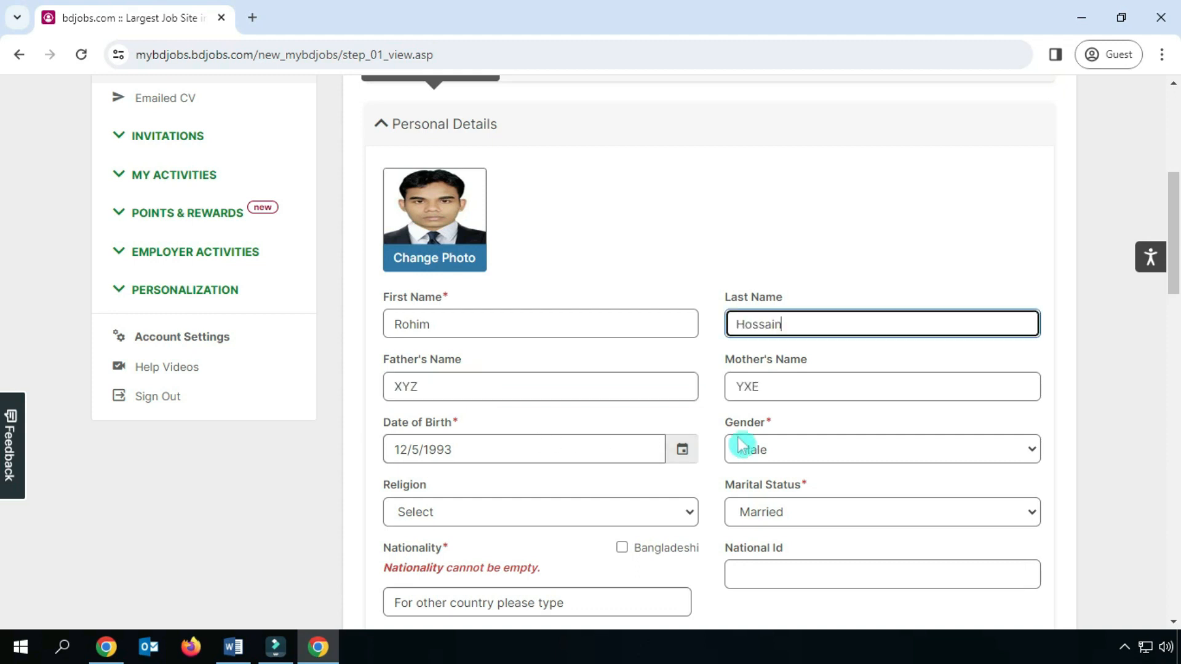
scroll(744, 448, "down", 3)
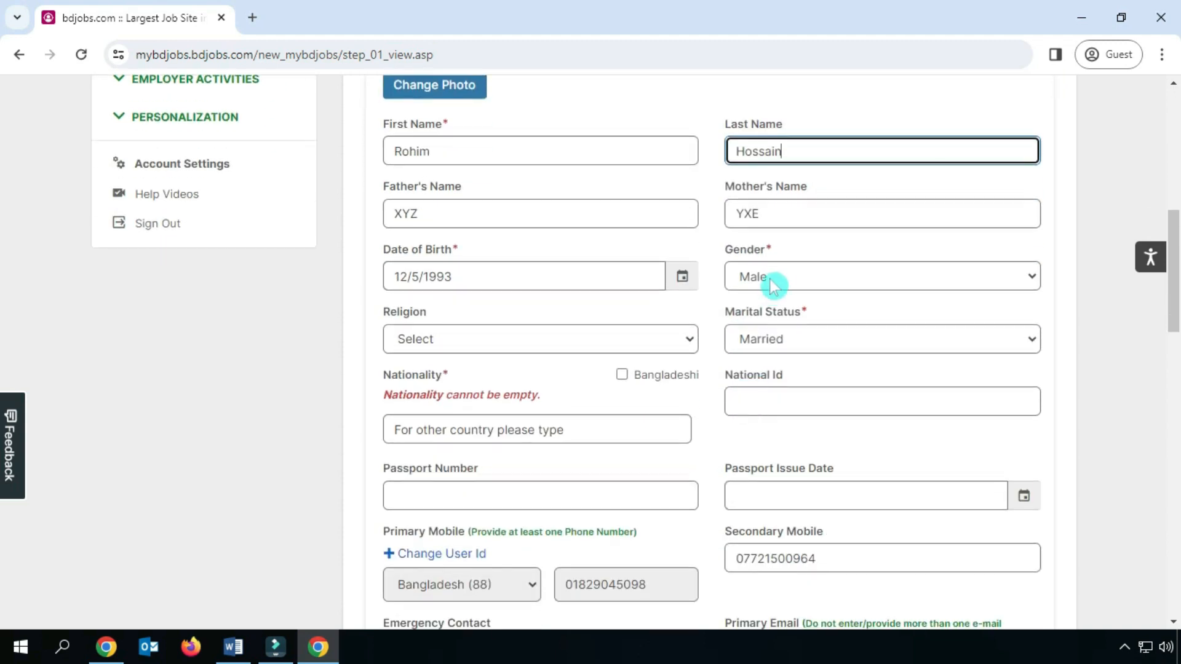
left_click(461, 339)
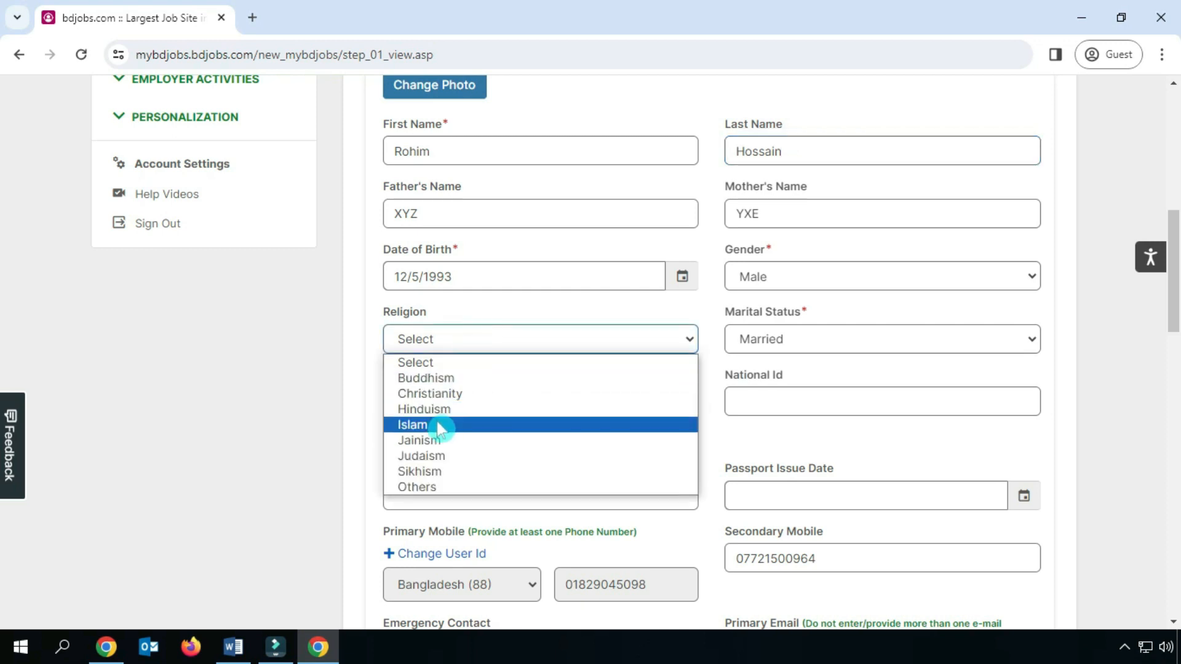
left_click(436, 424)
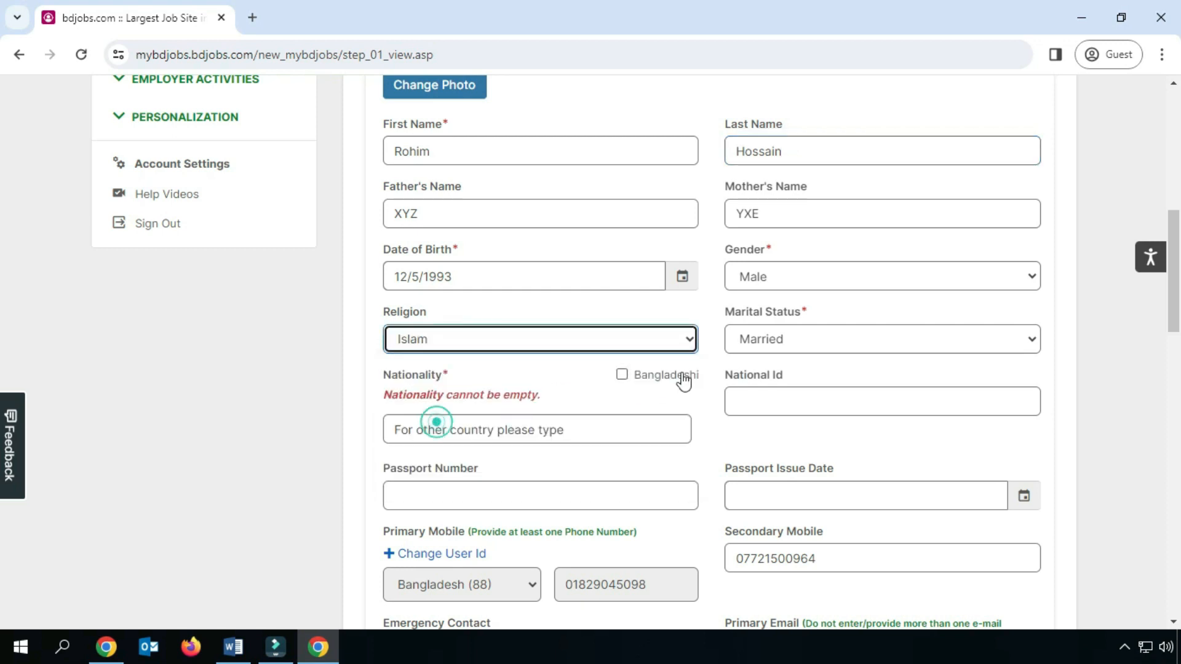
left_click(798, 348)
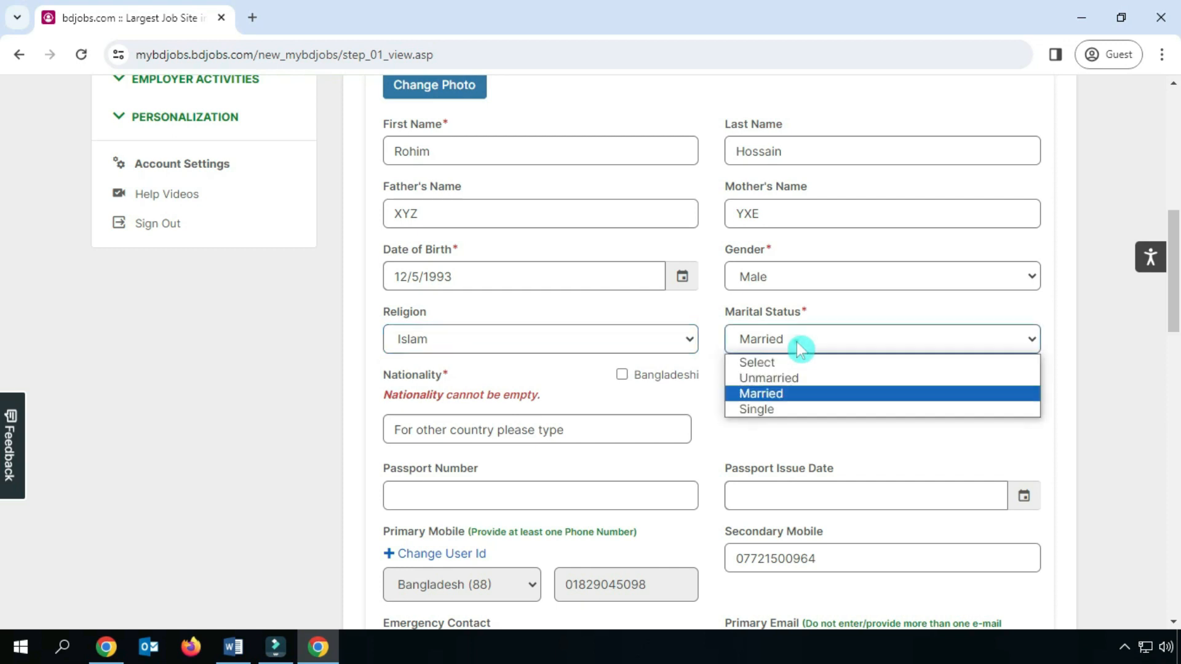
left_click(769, 378)
Step: Mark nationality as Bangladeshi and move through the National ID and passport fields
scroll(522, 393, "down", 1)
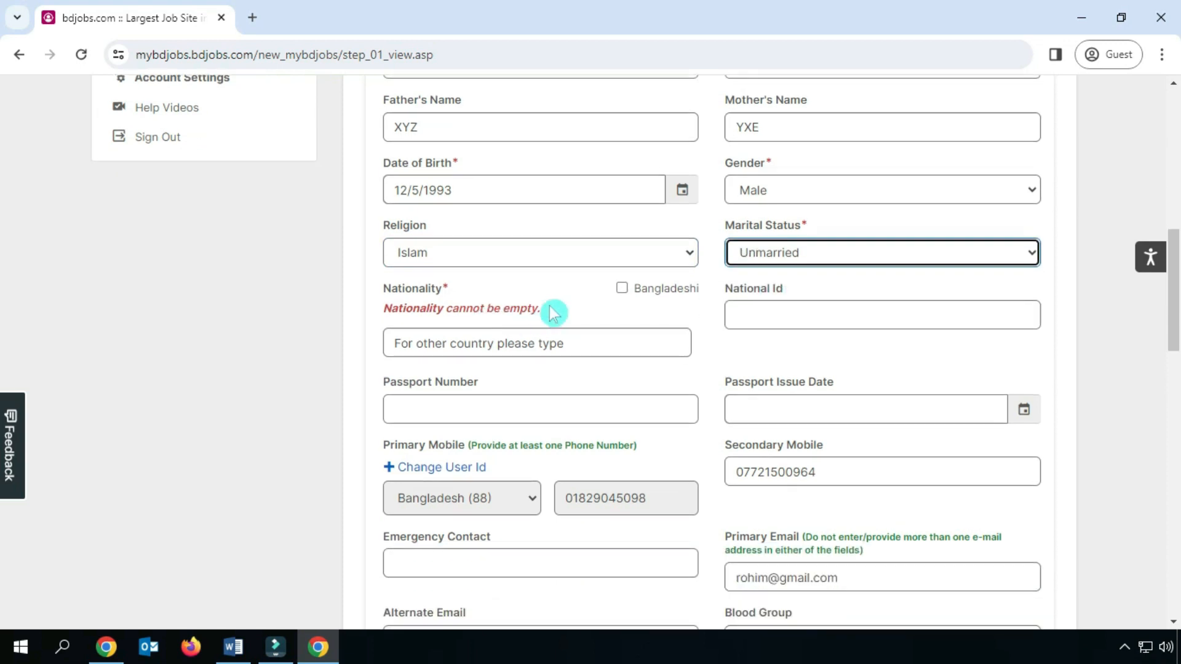
left_click(622, 288)
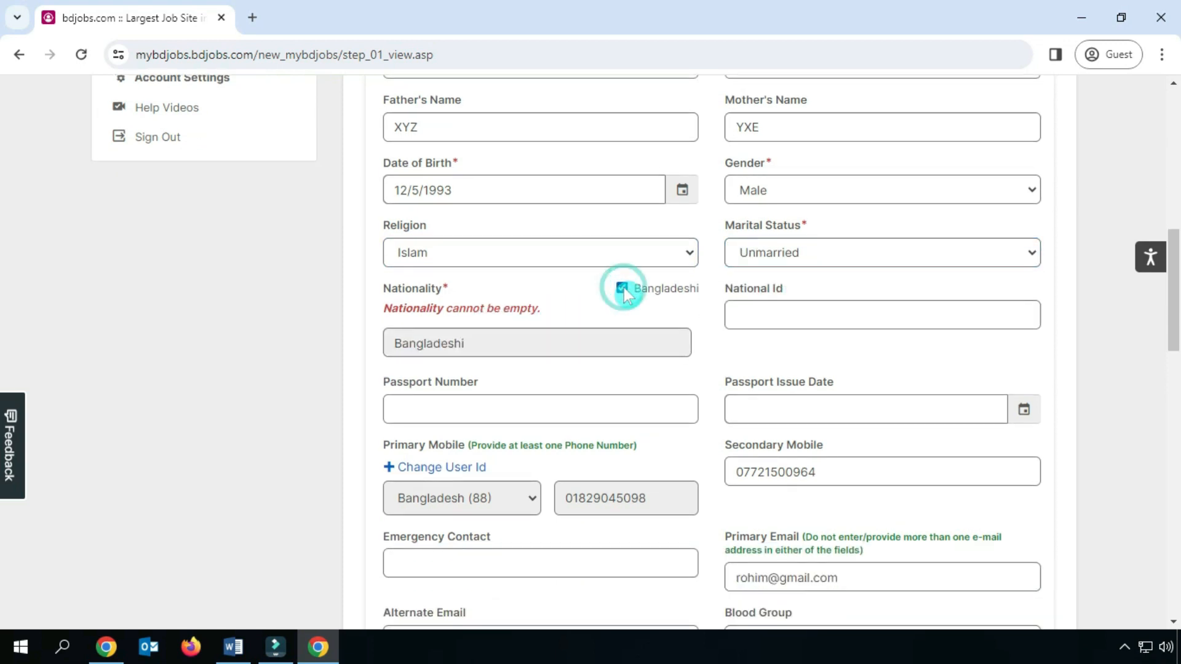
left_click(780, 315)
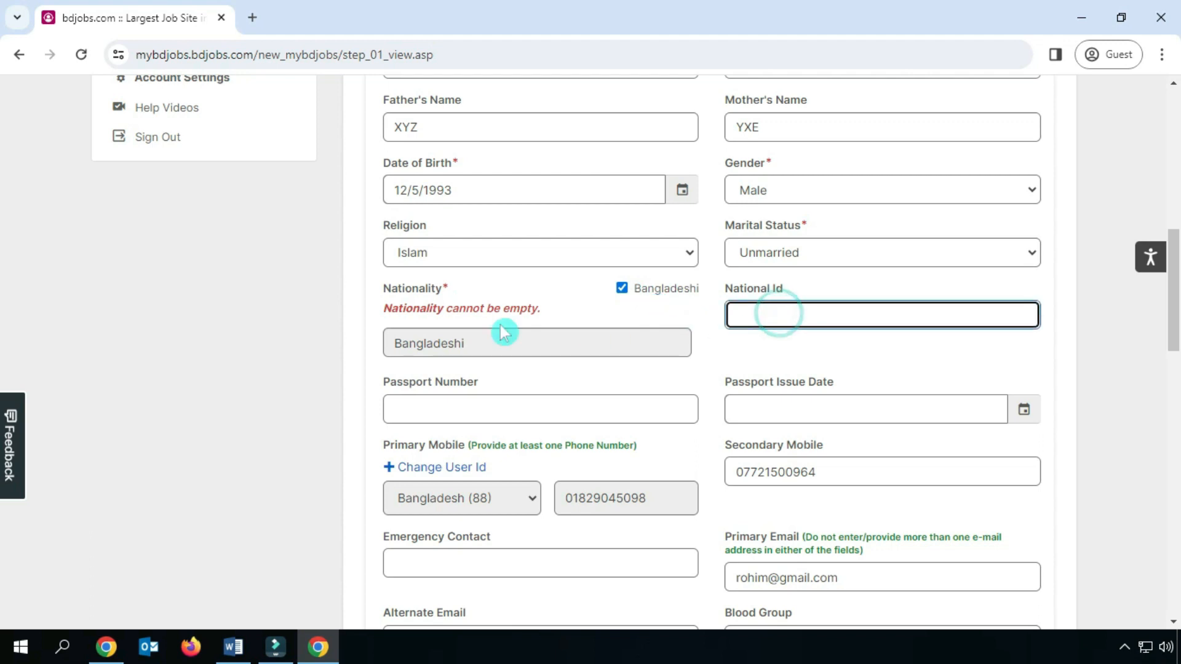
scroll(500, 325, "down", 2)
left_click(452, 235)
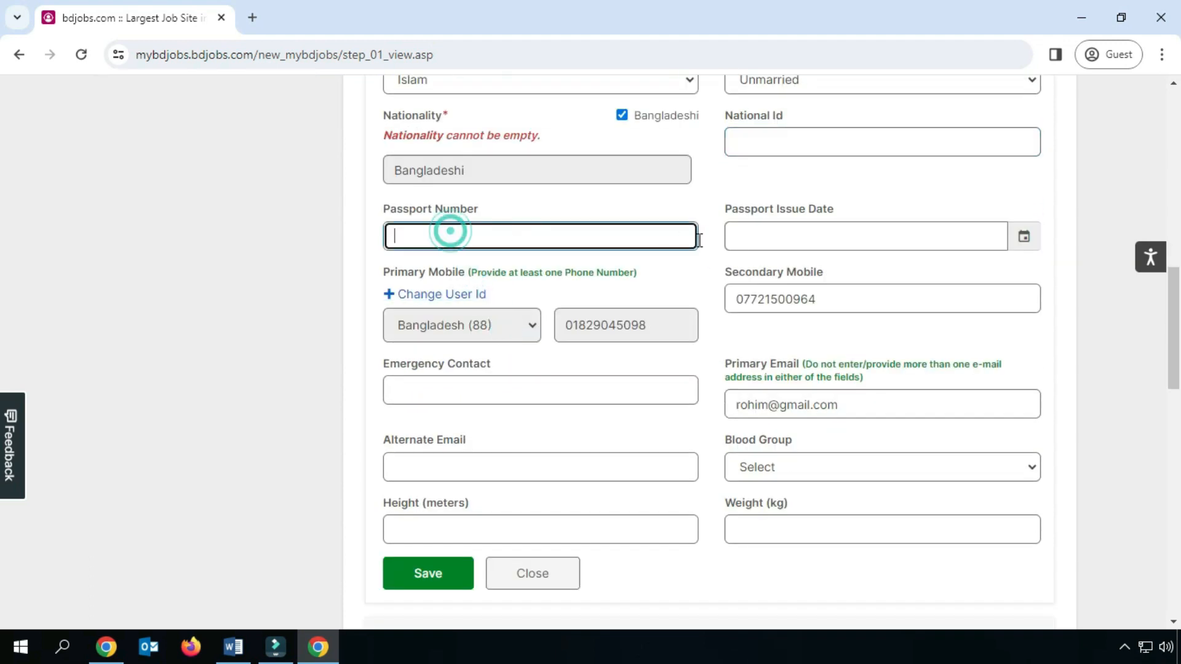
left_click(749, 238)
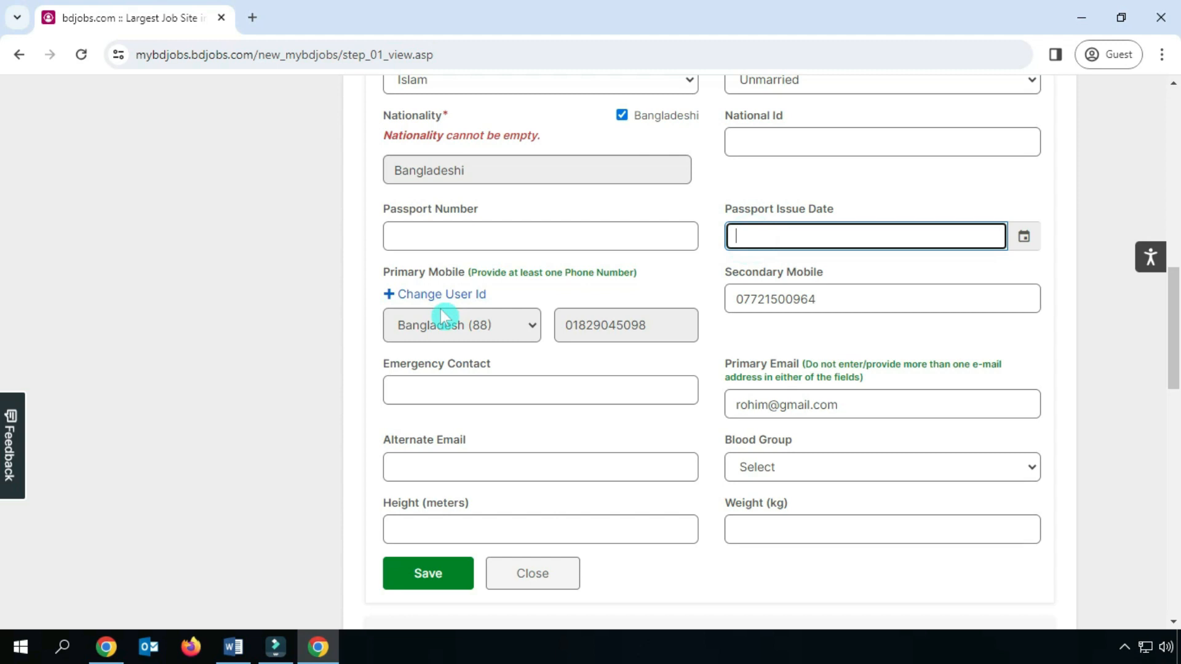
left_click(833, 301)
Step: Set blood group to A(+ve) and save the personal details
scroll(529, 366, "down", 3)
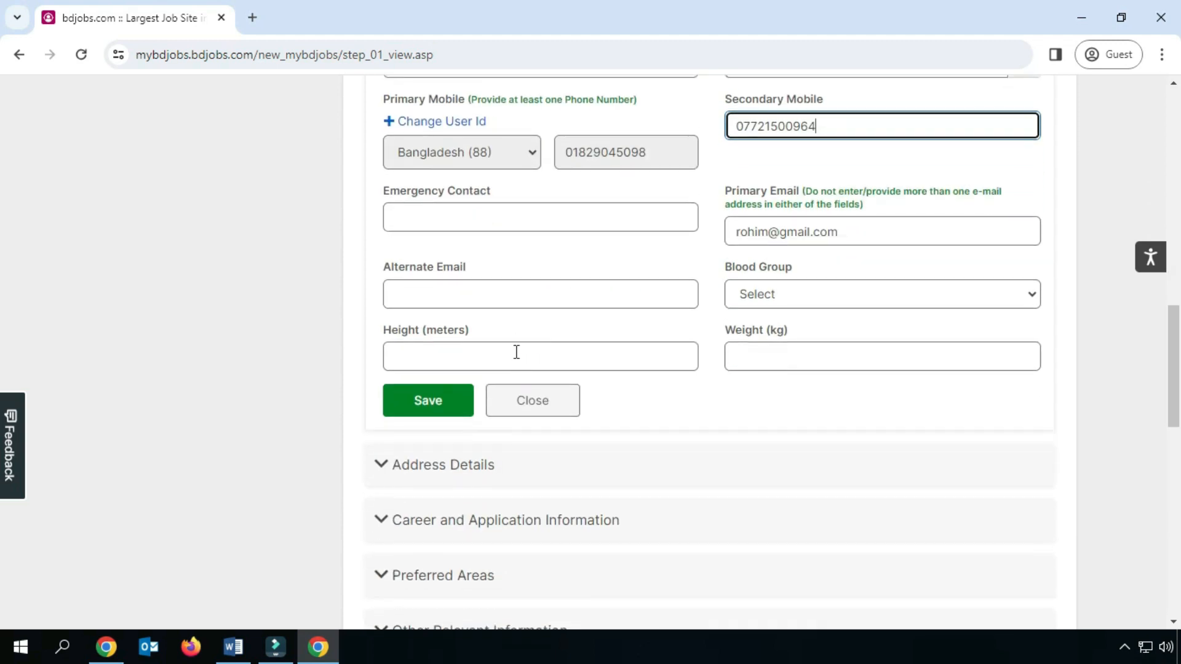
left_click(455, 215)
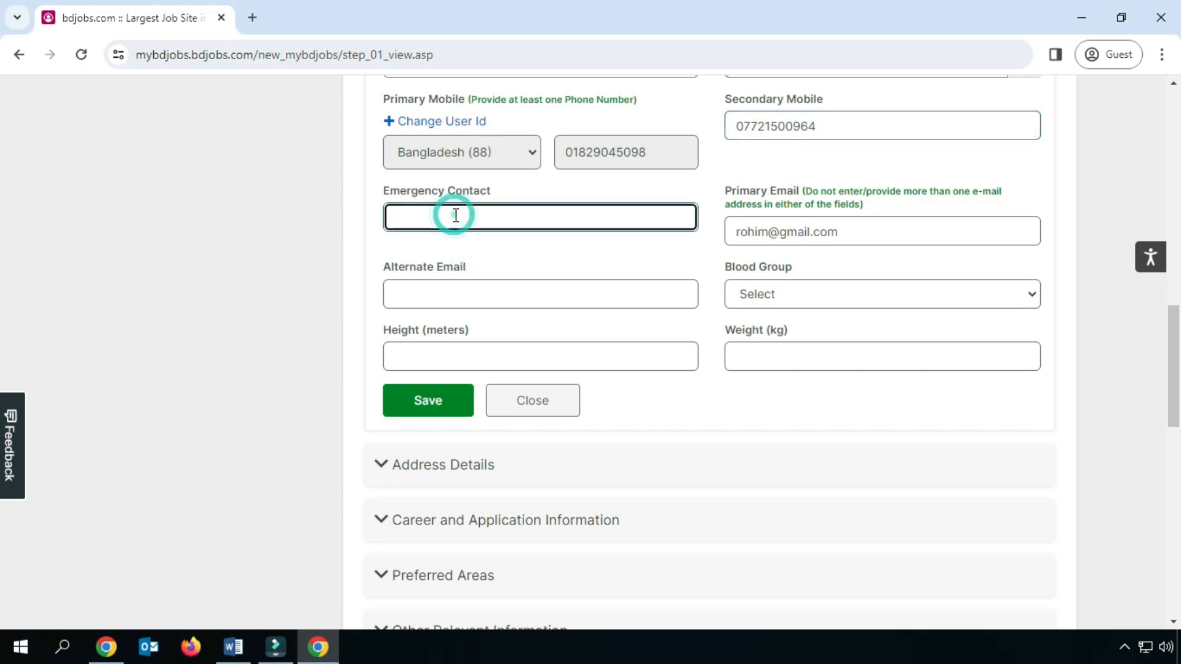
left_click(849, 234)
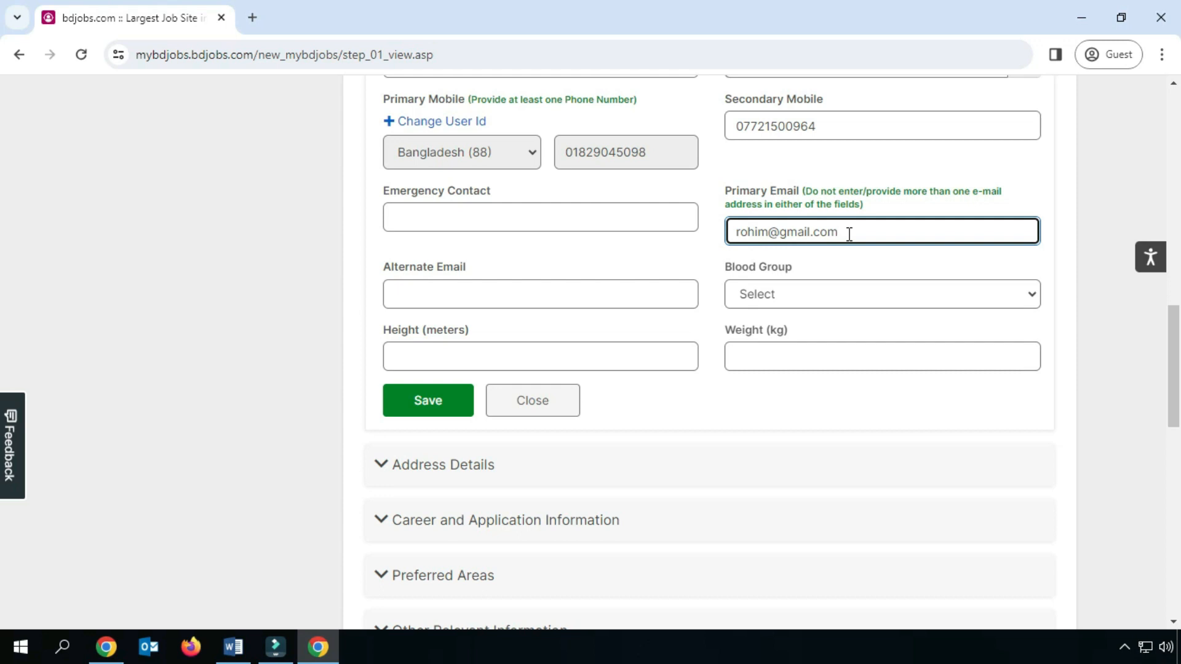
left_click(462, 291)
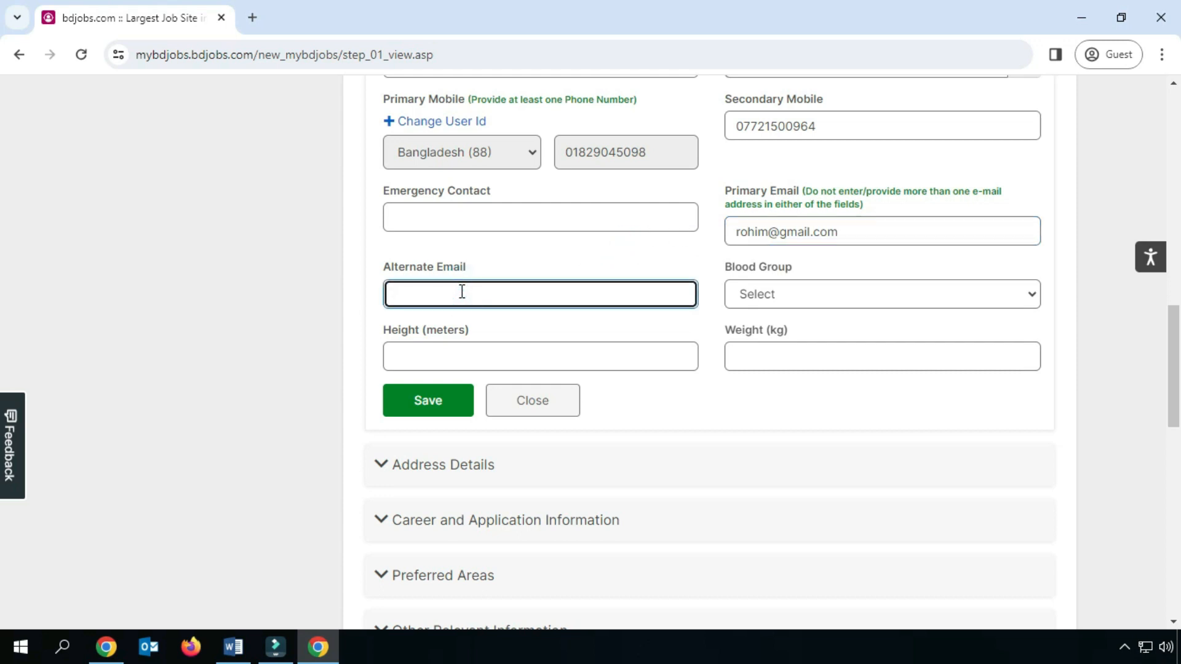
left_click(835, 297)
left_click(769, 332)
left_click(492, 351)
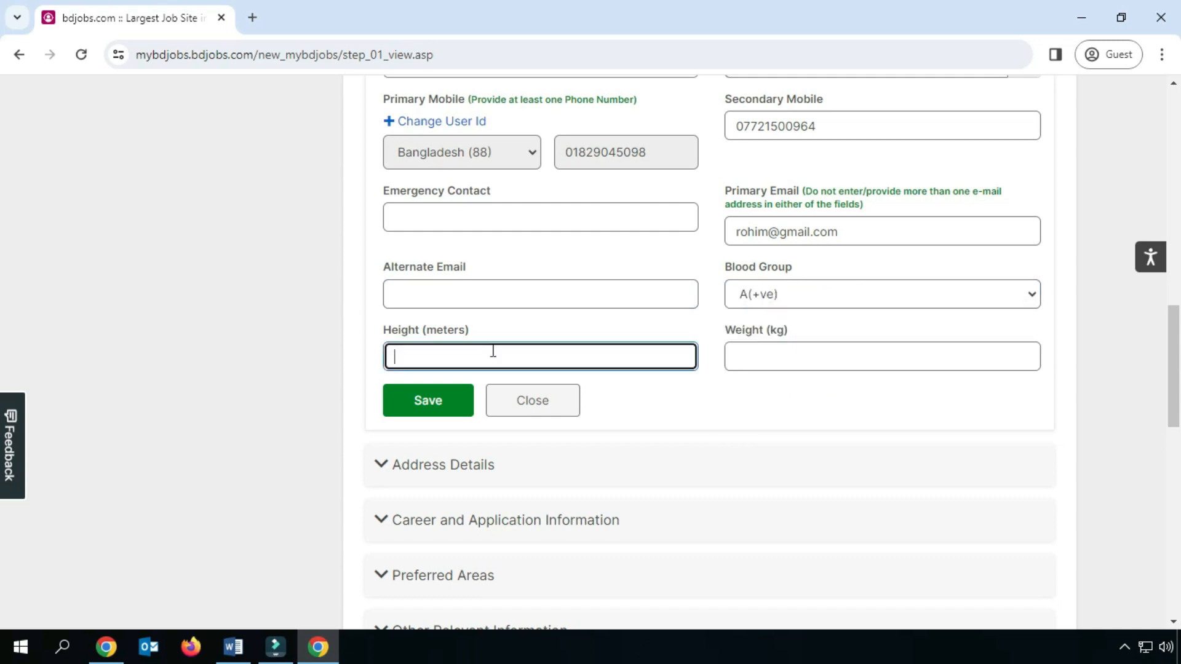
left_click(726, 353)
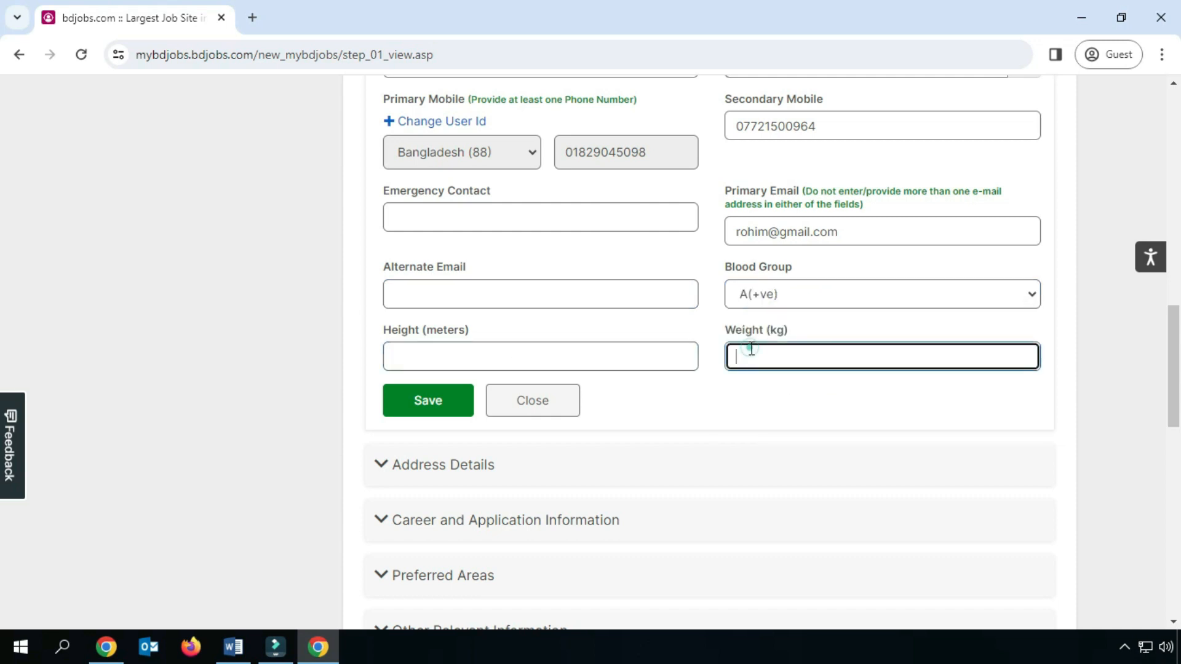
scroll(492, 350, "down", 3)
left_click(433, 230)
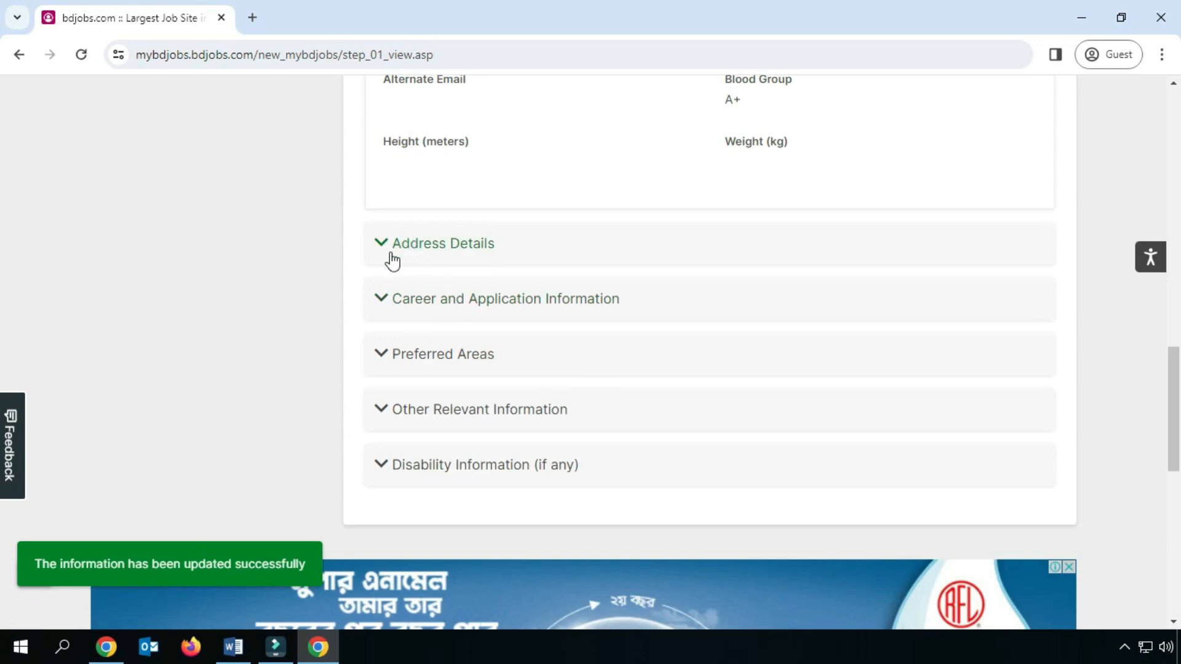
Step: Mark the permanent address 'Same as Present Address', save, and collapse Address Details
left_click(392, 261)
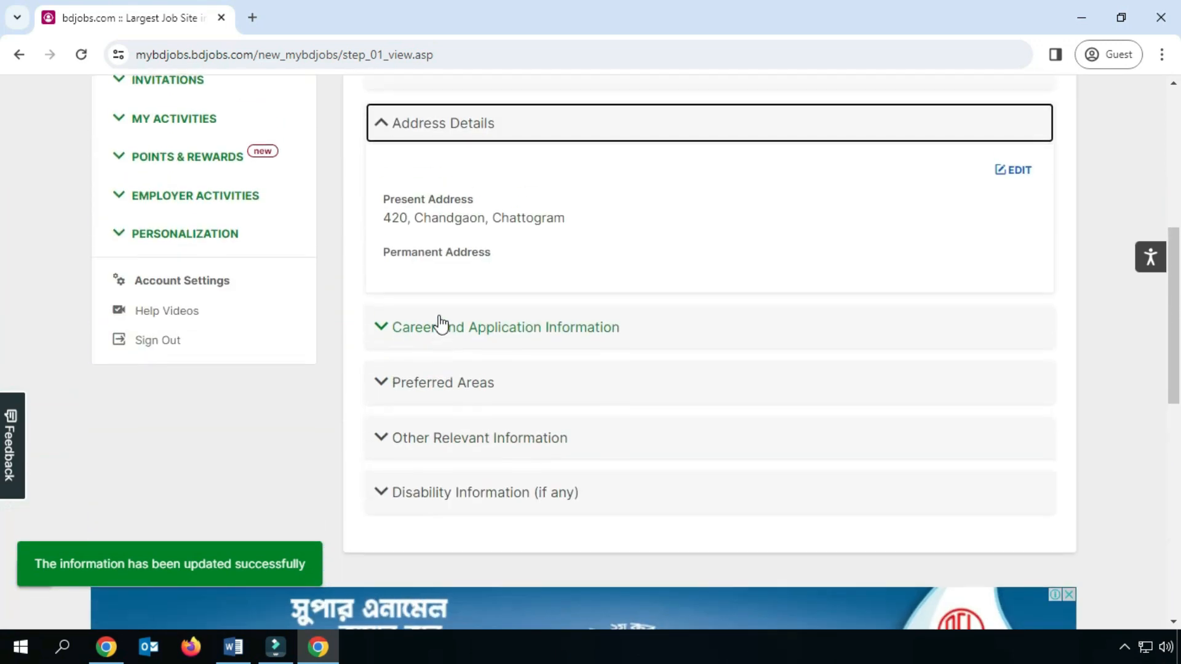
left_click(431, 308)
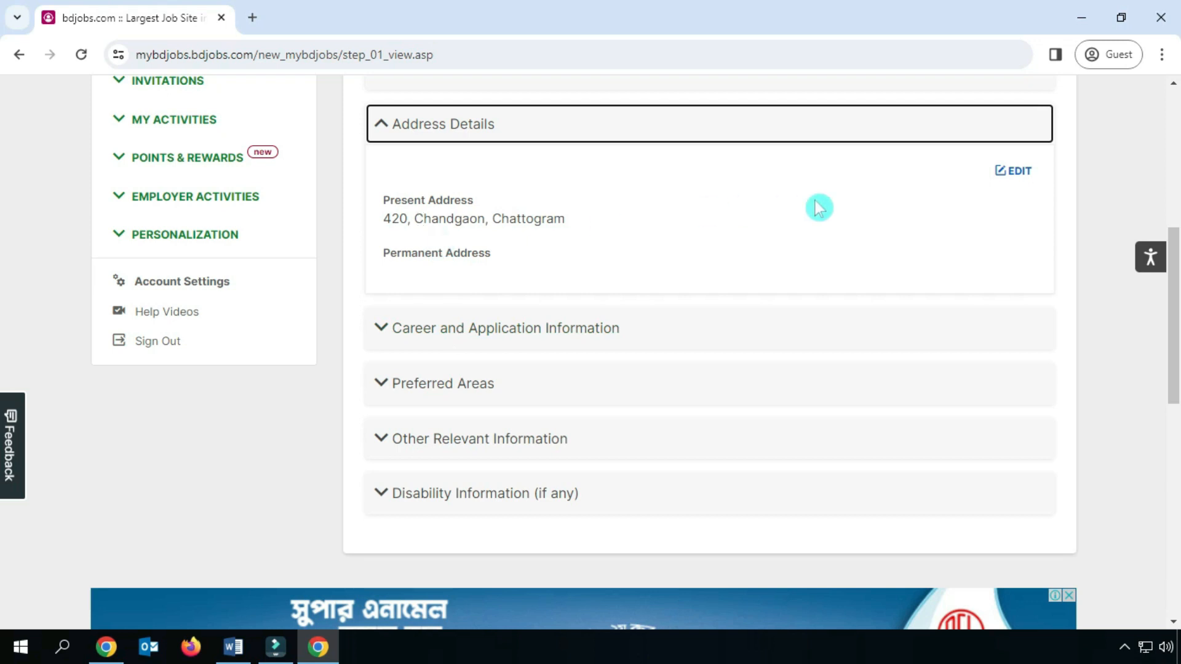
left_click(1016, 175)
left_click(458, 252)
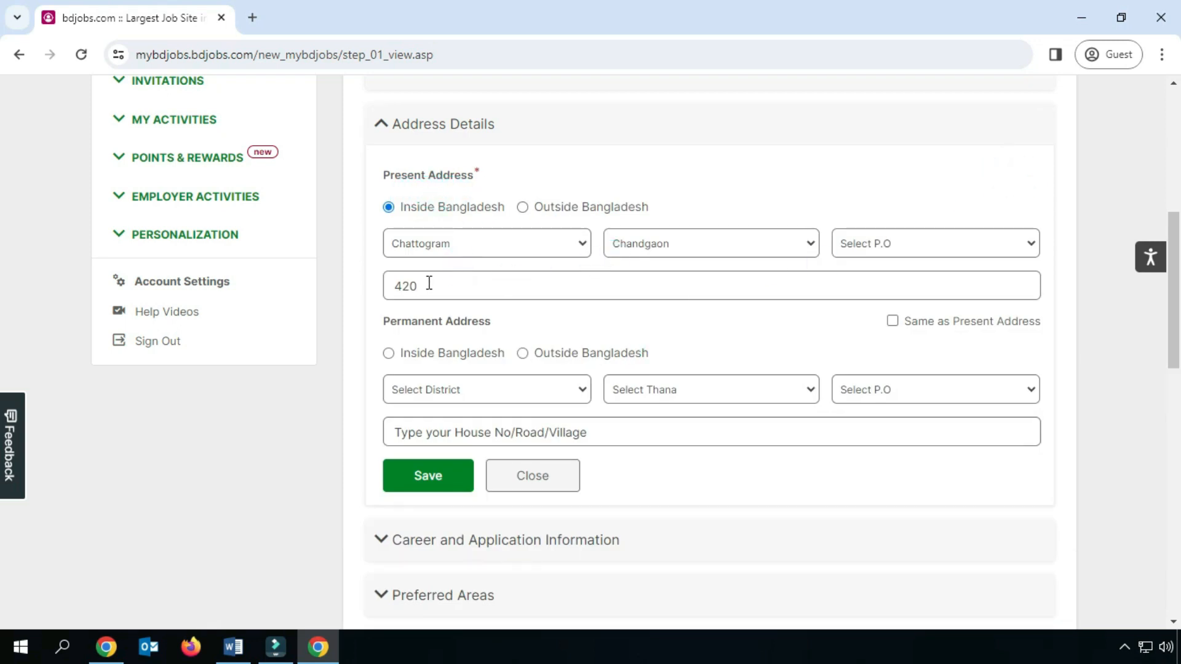
scroll(546, 286, "down", 3)
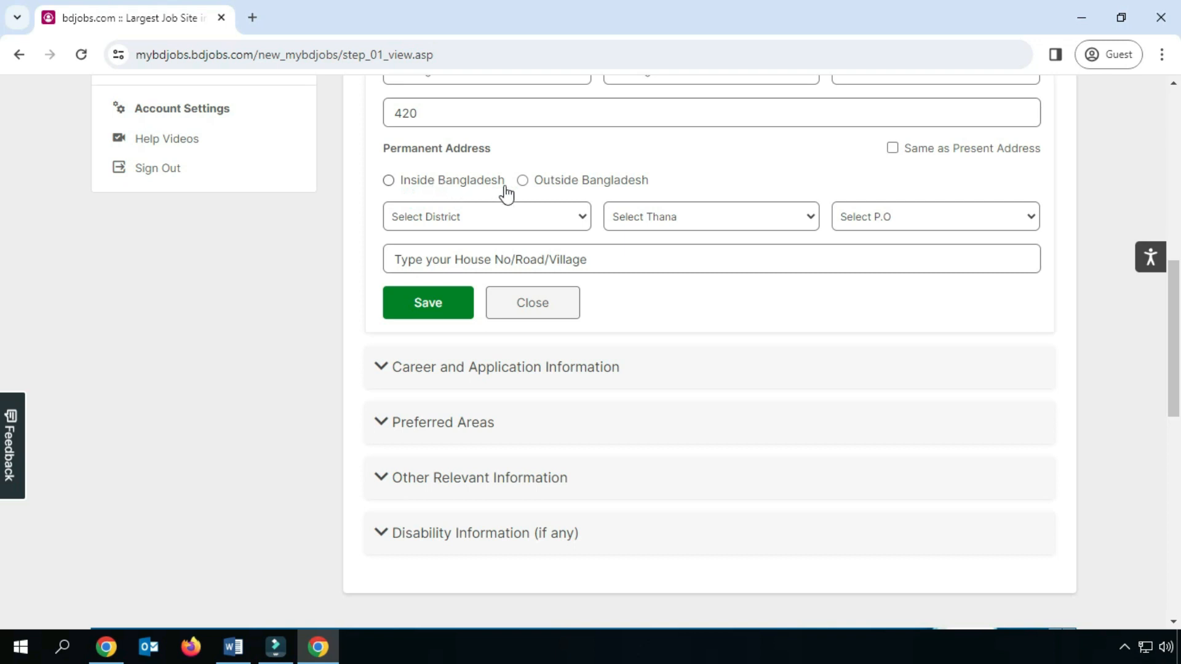
scroll(530, 215, "up", 2)
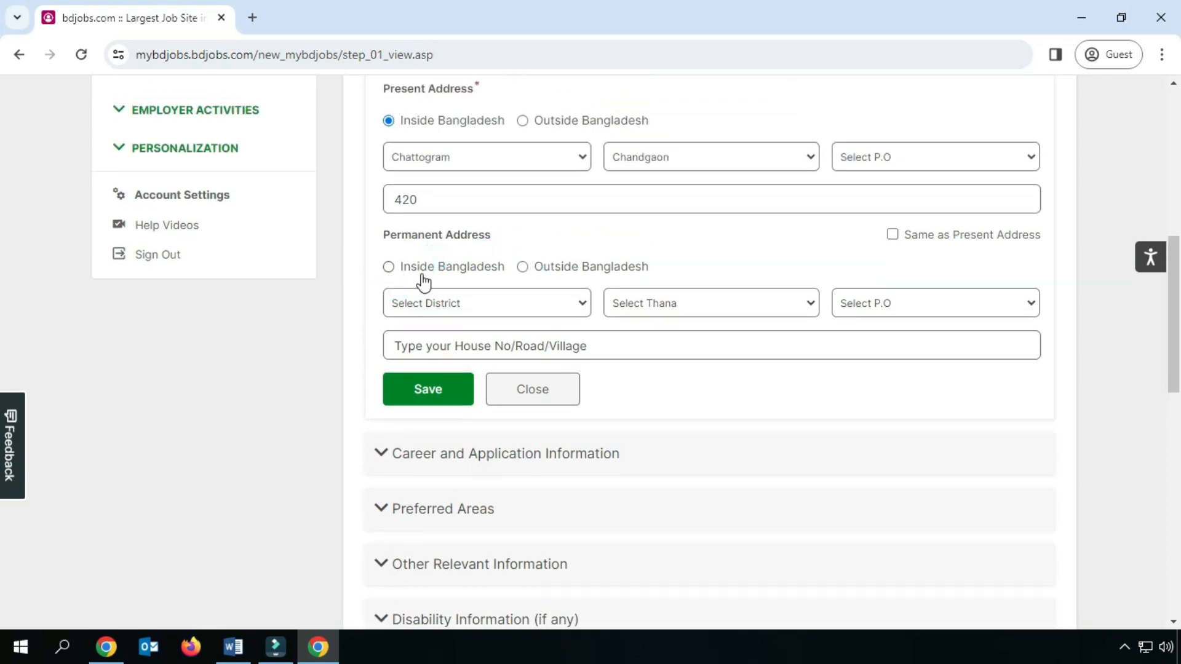
left_click(893, 236)
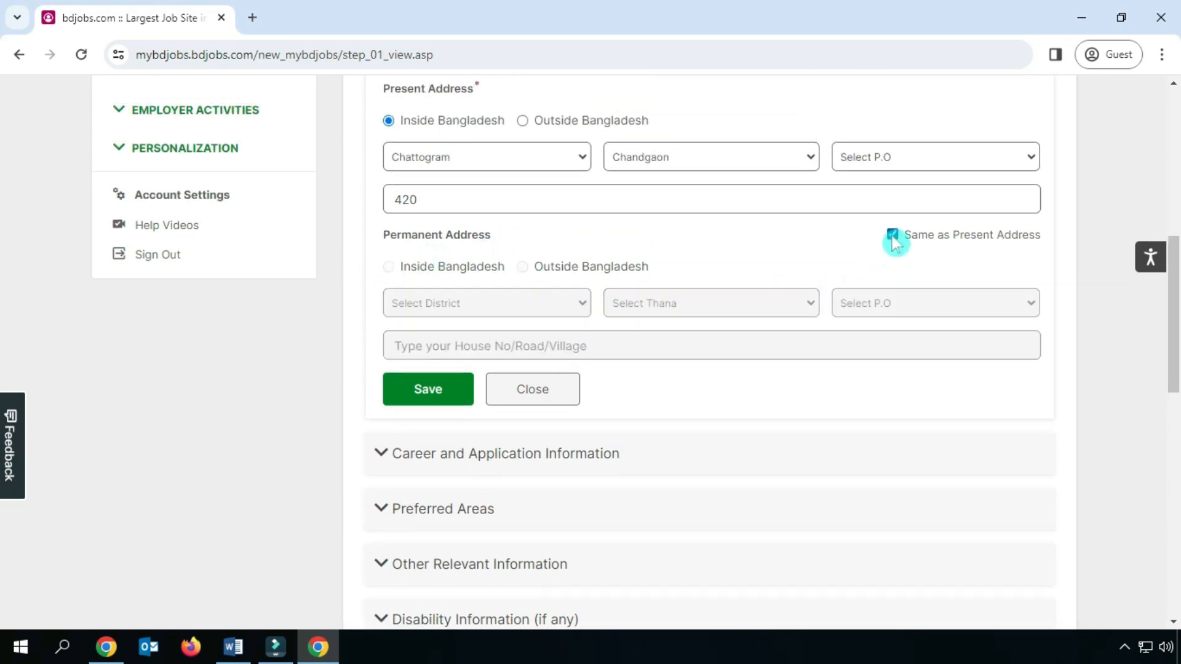
left_click(428, 390)
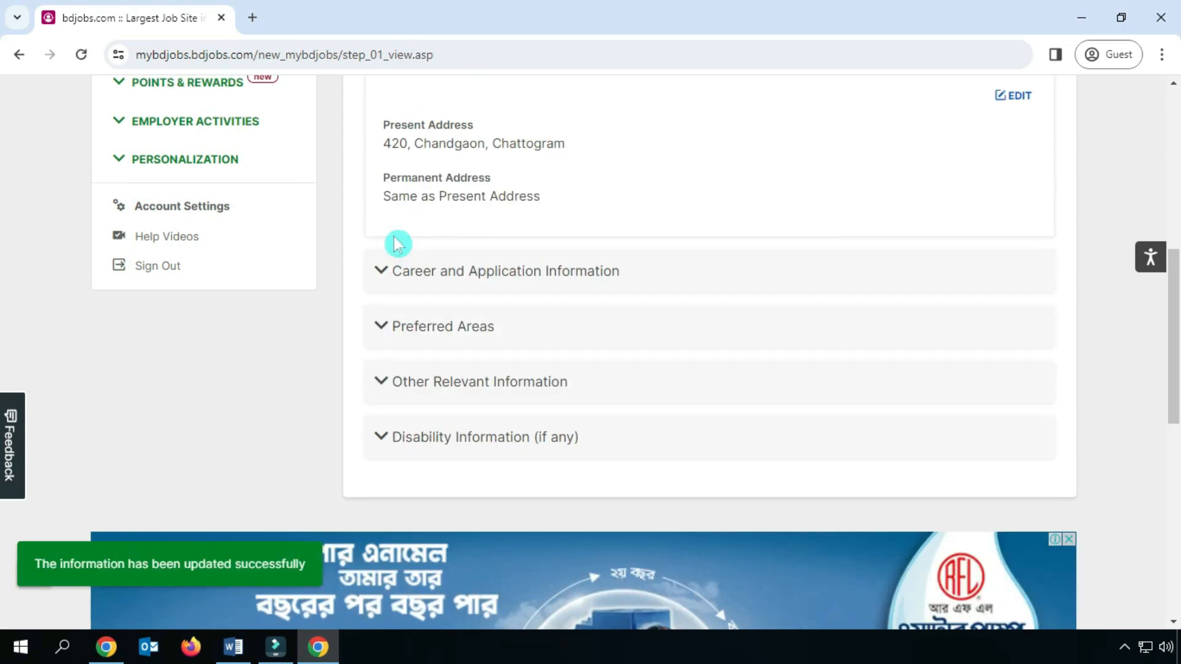
scroll(397, 246, "up", 4)
left_click(382, 297)
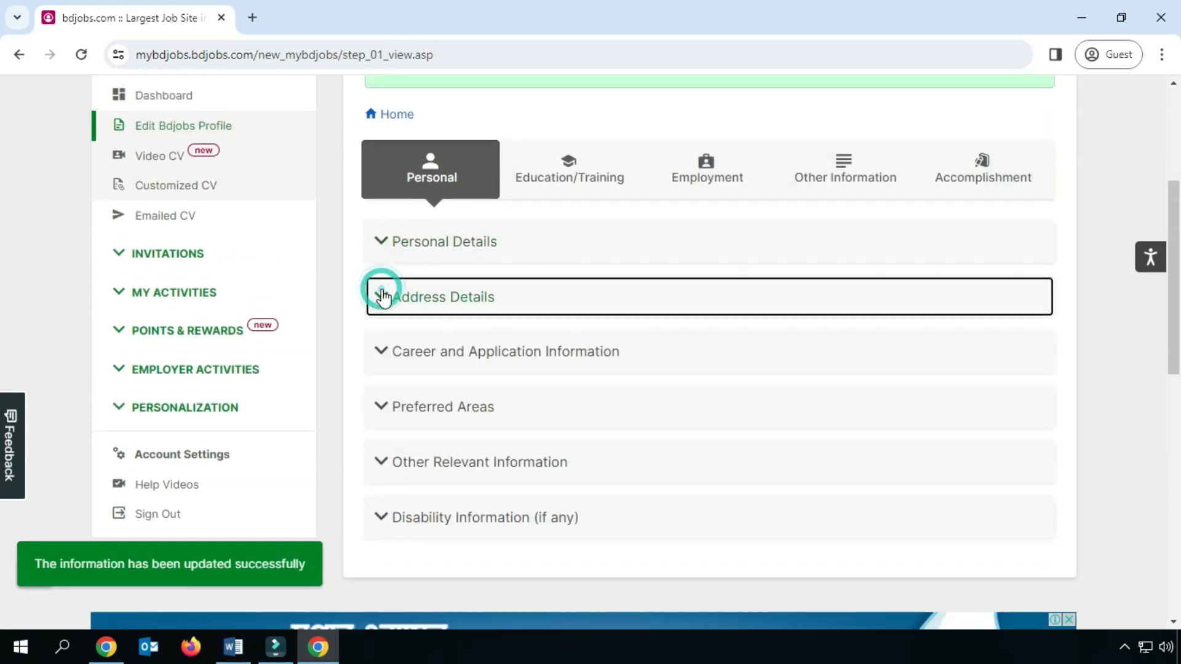
Step: Expand Career and Application Information to view its blank objective and salary fields
left_click(382, 357)
scroll(719, 243, "down", 2)
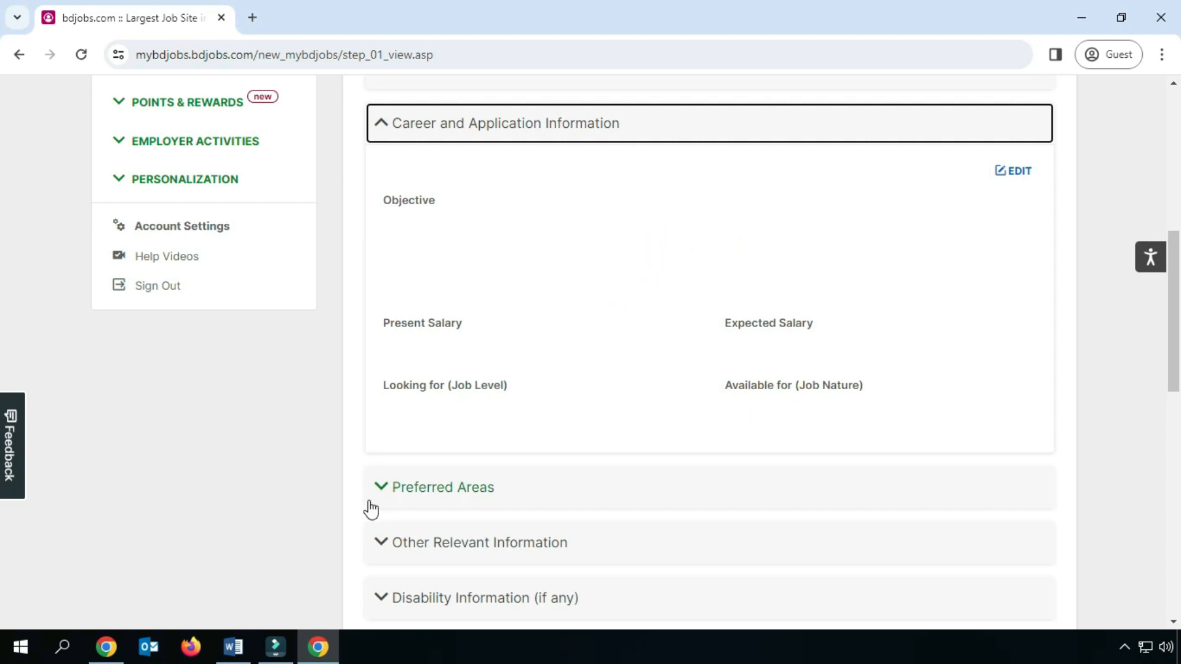
Step: Copy the Career Objective paragraph from the CV in Word and return to Bdjobs
left_click(232, 646)
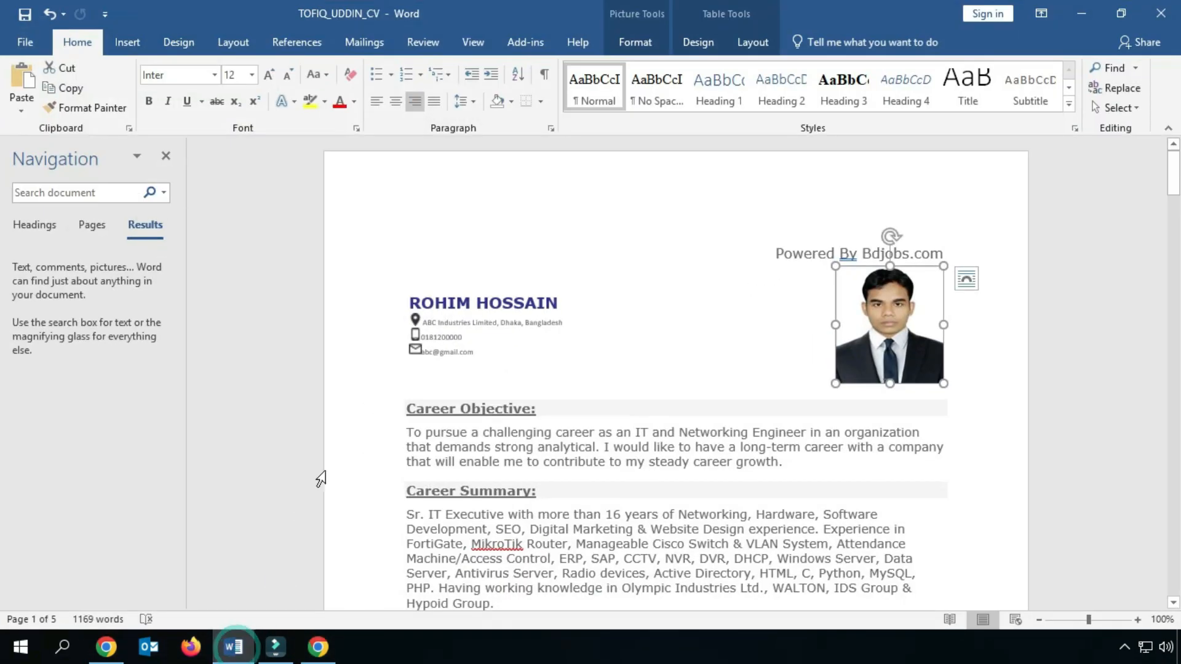
scroll(411, 369, "down", 3)
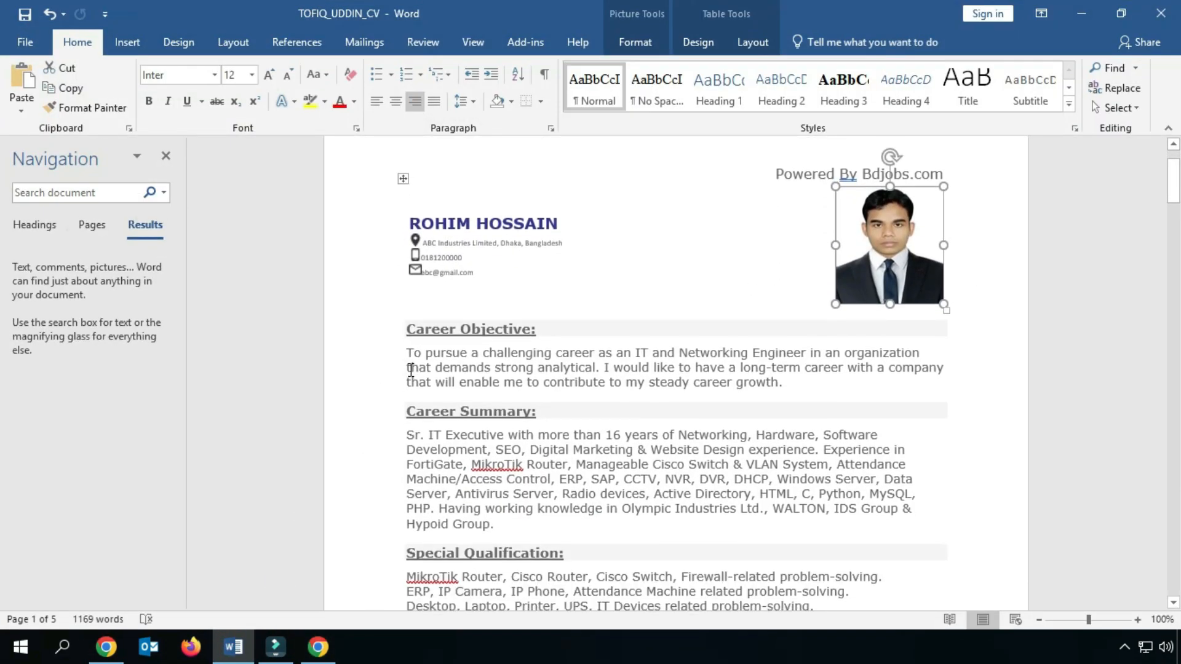
left_click_drag(787, 380, 415, 351)
key("ctrl+c")
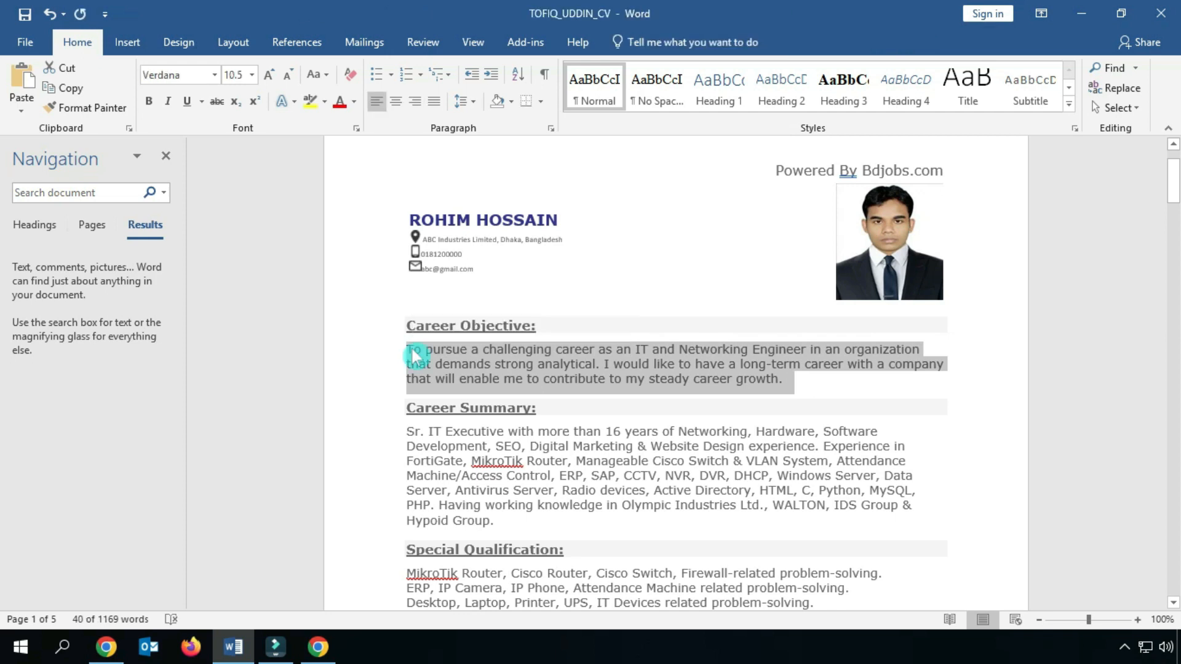
key("alt+Tab")
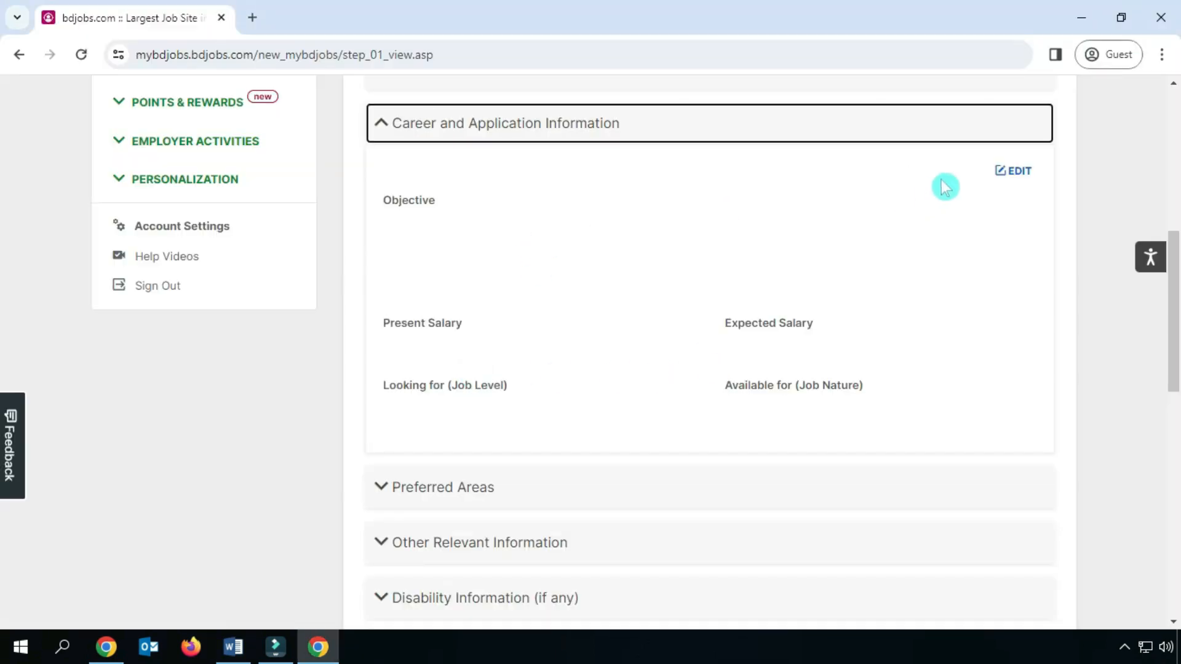
Step: Paste the copied career objective into the Objective box
left_click(1012, 172)
left_click(443, 218)
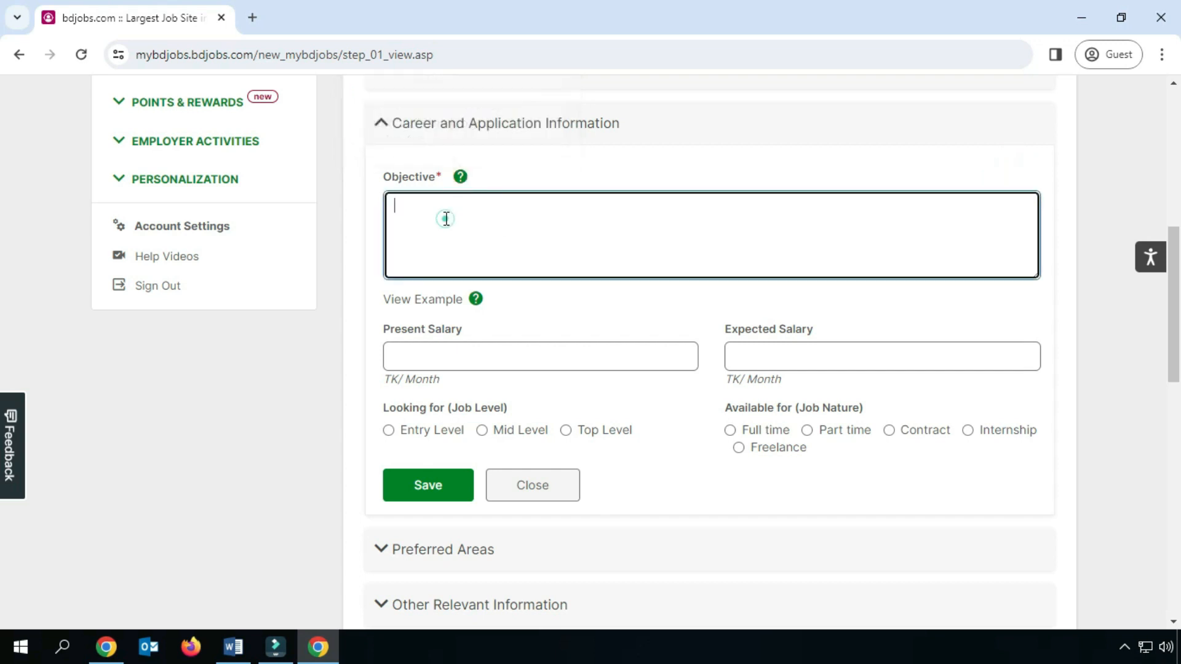
key("ctrl+v")
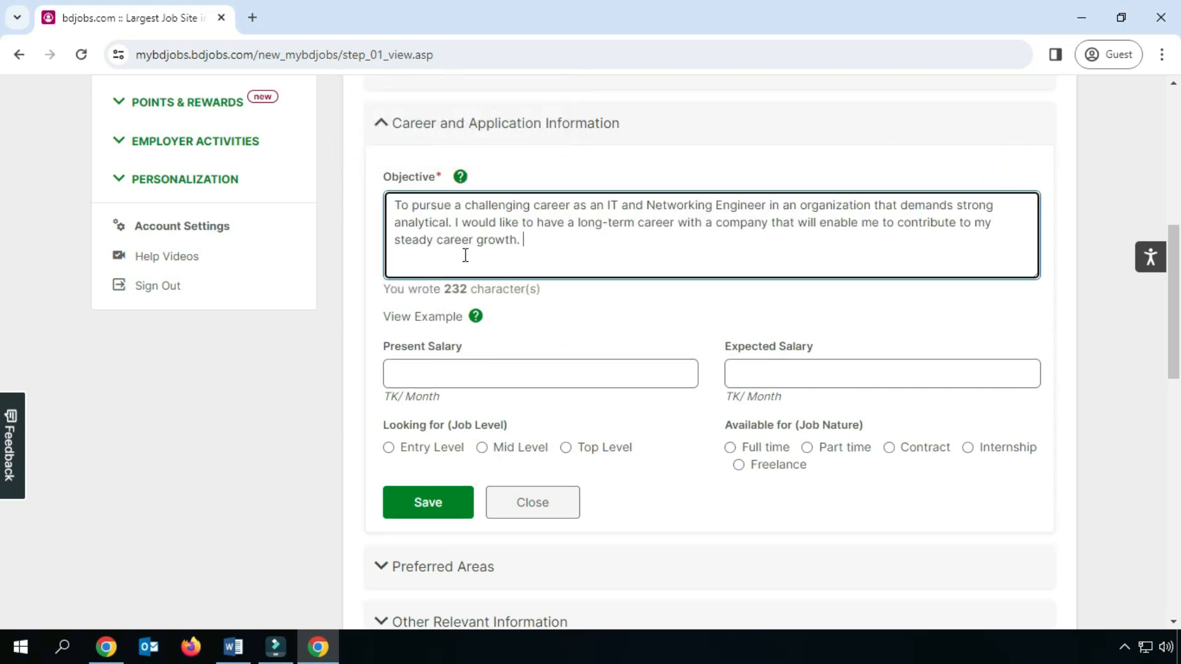
scroll(480, 257, "down", 1)
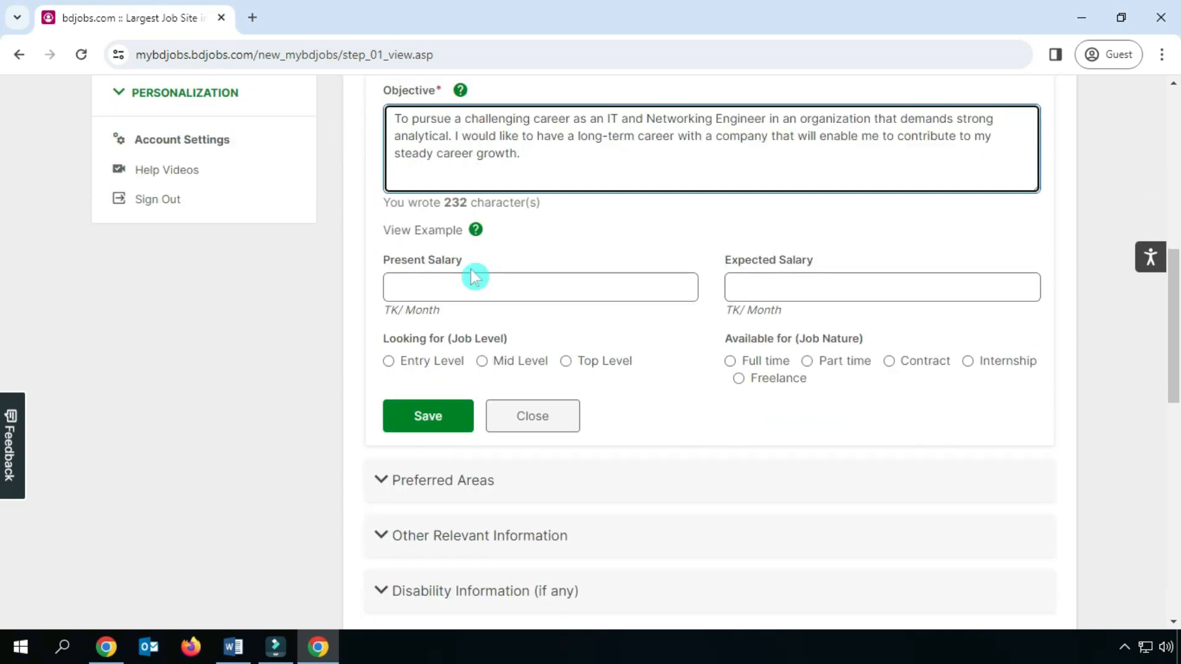
Step: Enter present salary 70000 and expected 80000, choose Mid Level and Full time, and save
left_click(437, 285)
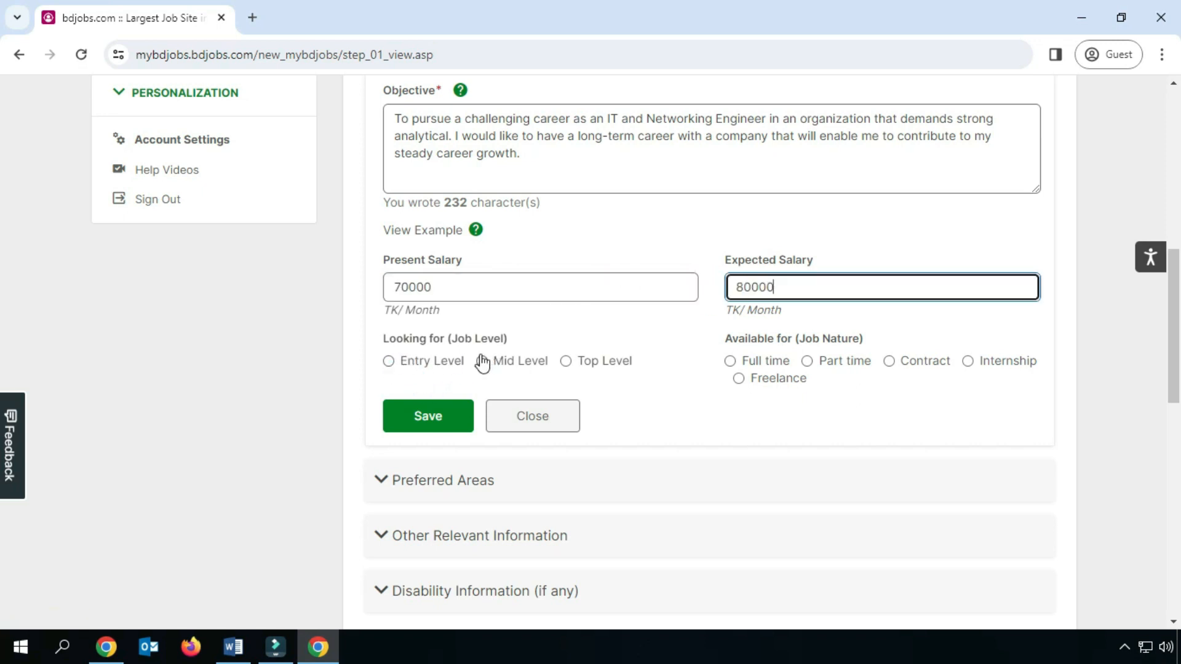
left_click(478, 373)
left_click(480, 372)
left_click(481, 361)
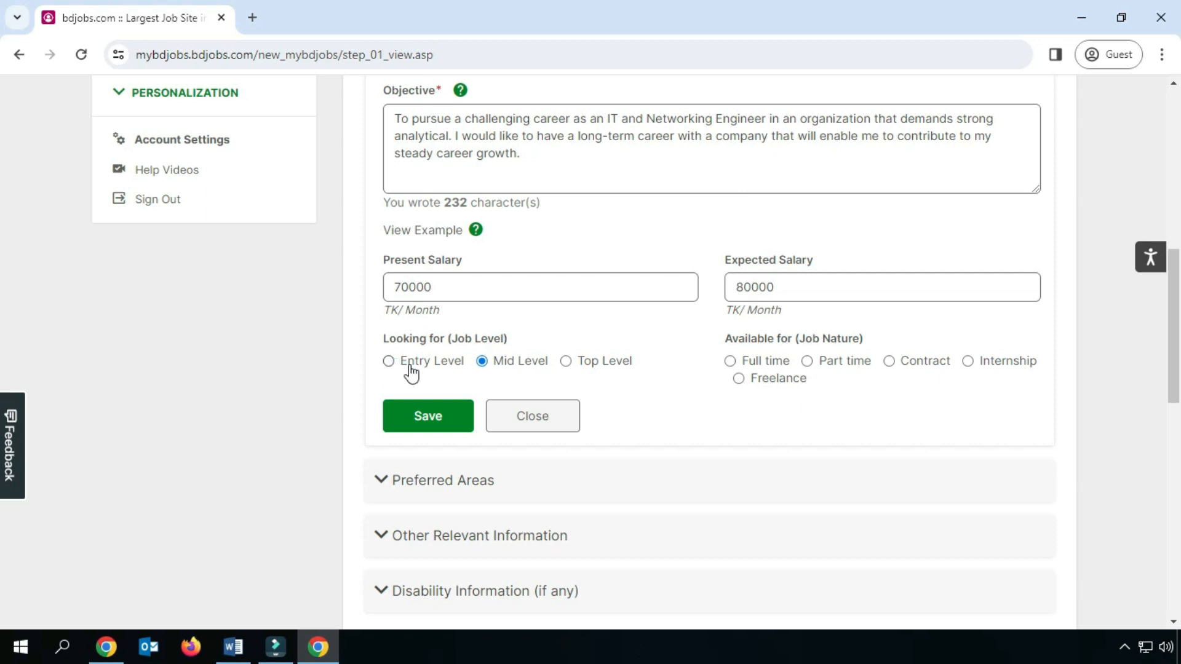
left_click(734, 368)
left_click(448, 410)
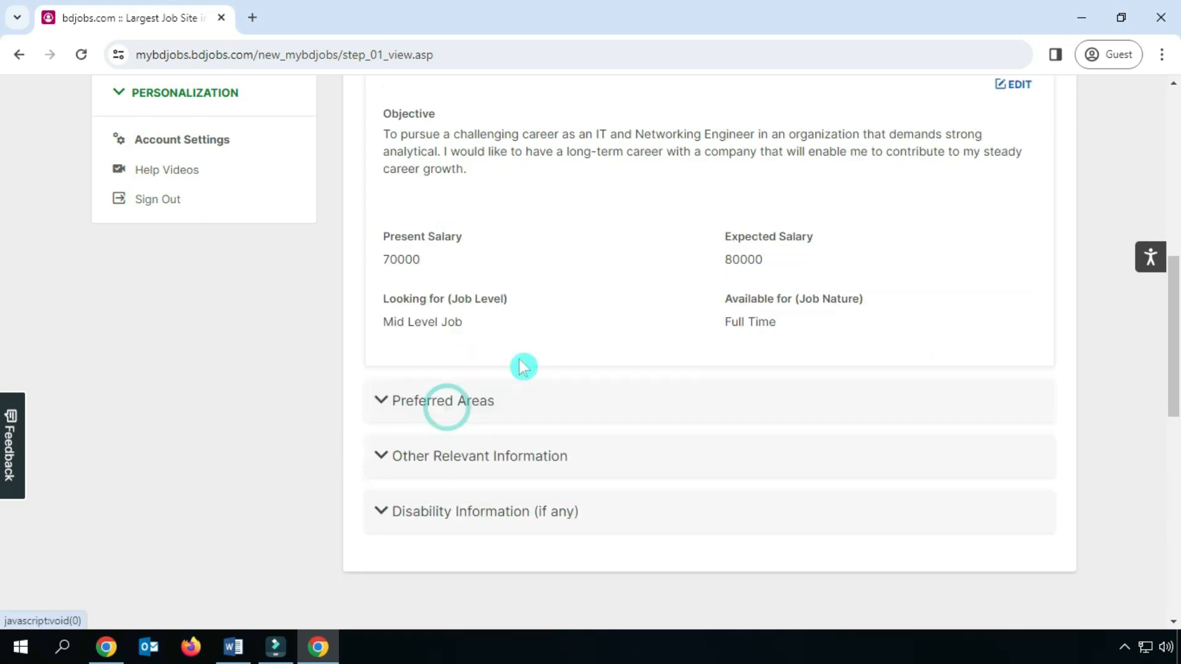
scroll(523, 366, "down", 3)
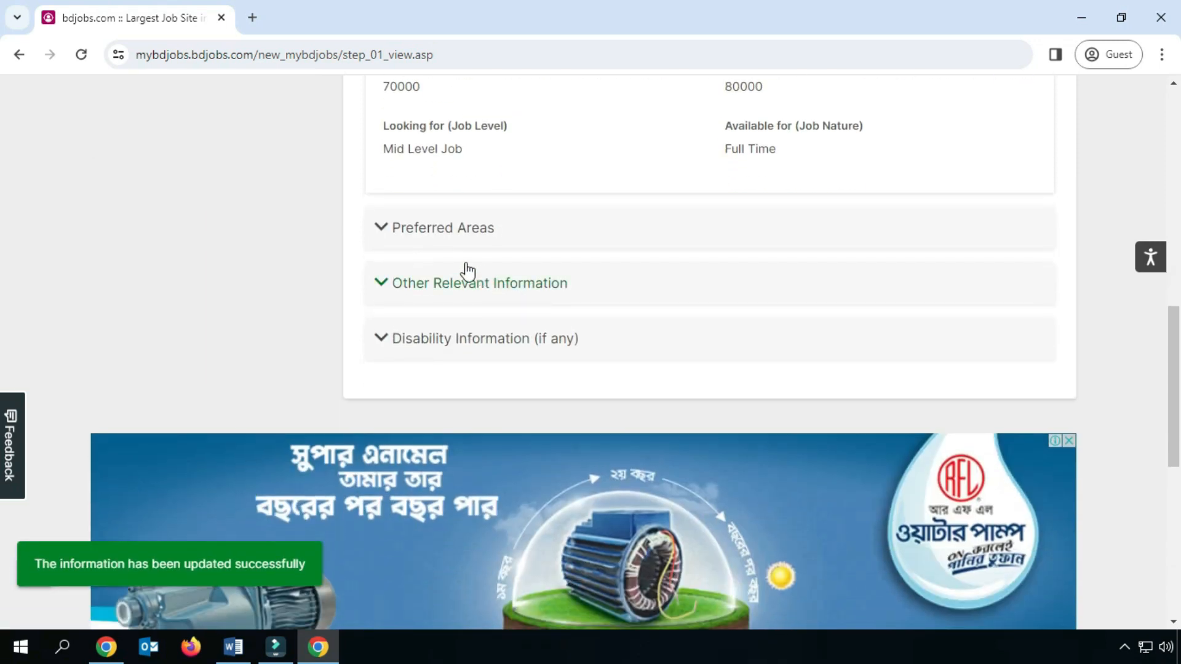
Step: Add Accounting/Finance and Bank/Non-Bank Fin. Institution to the preferred job categories
left_click(382, 230)
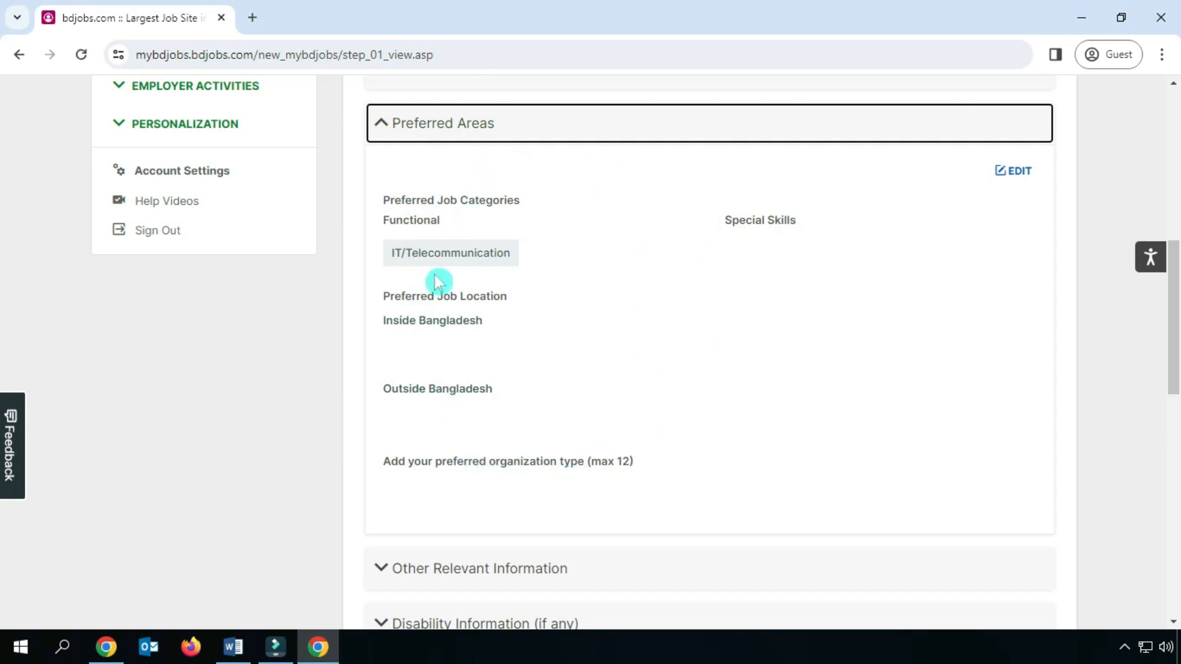
left_click(1013, 171)
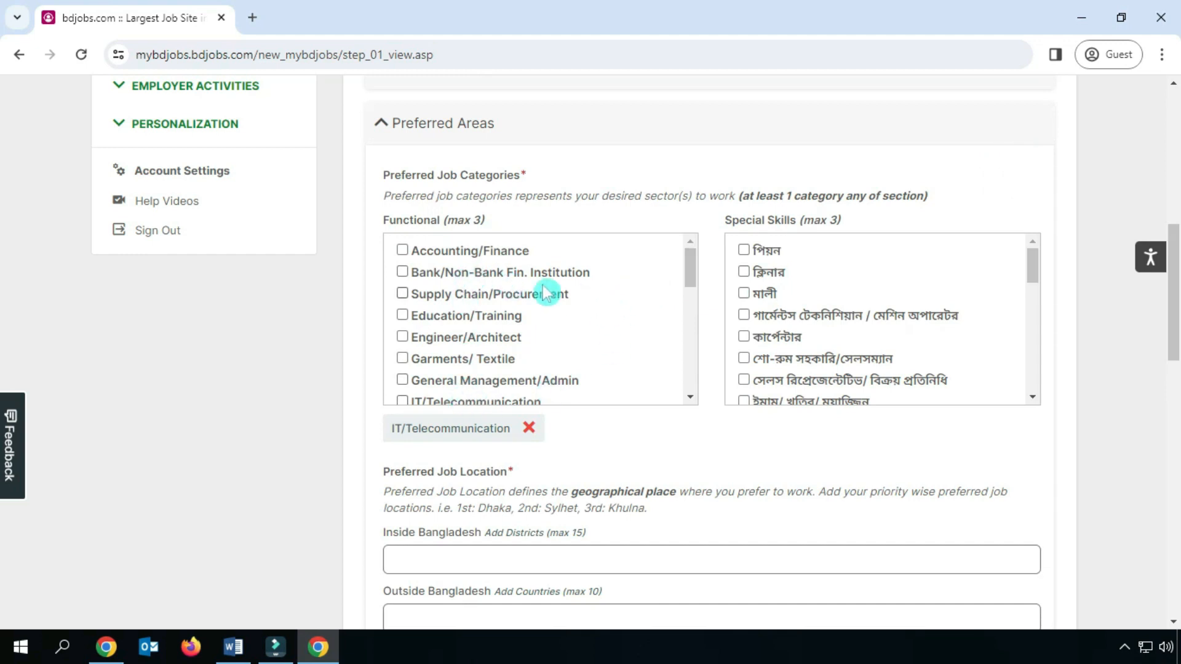
left_click(401, 250)
left_click(403, 272)
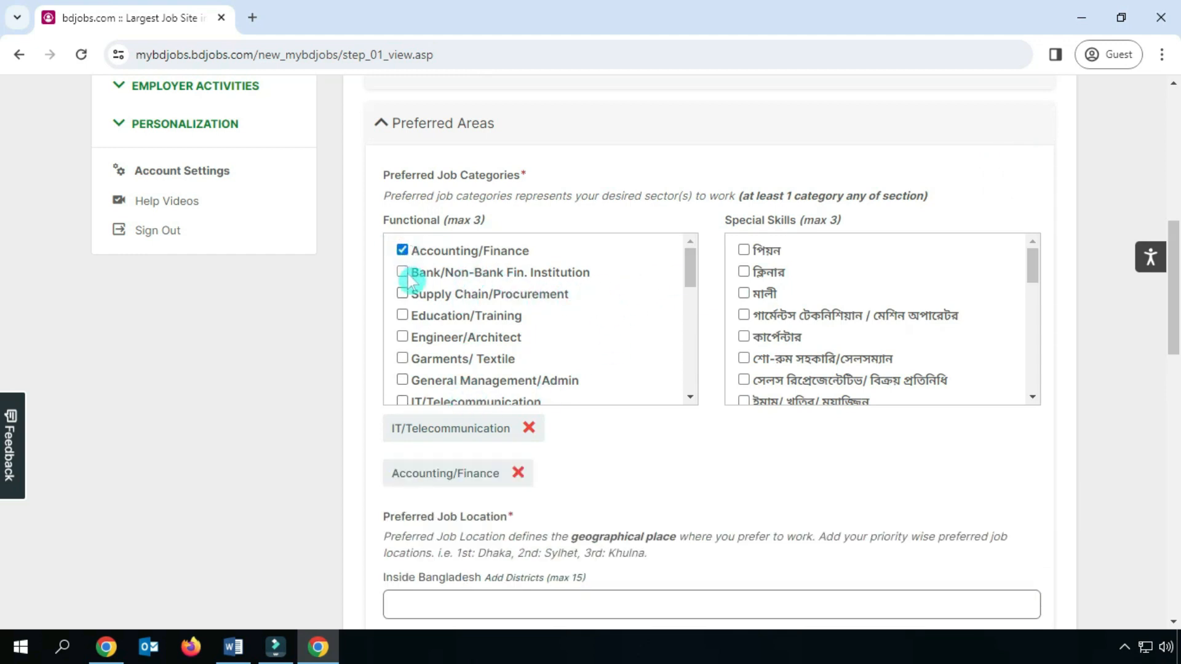
scroll(431, 307, "down", 5)
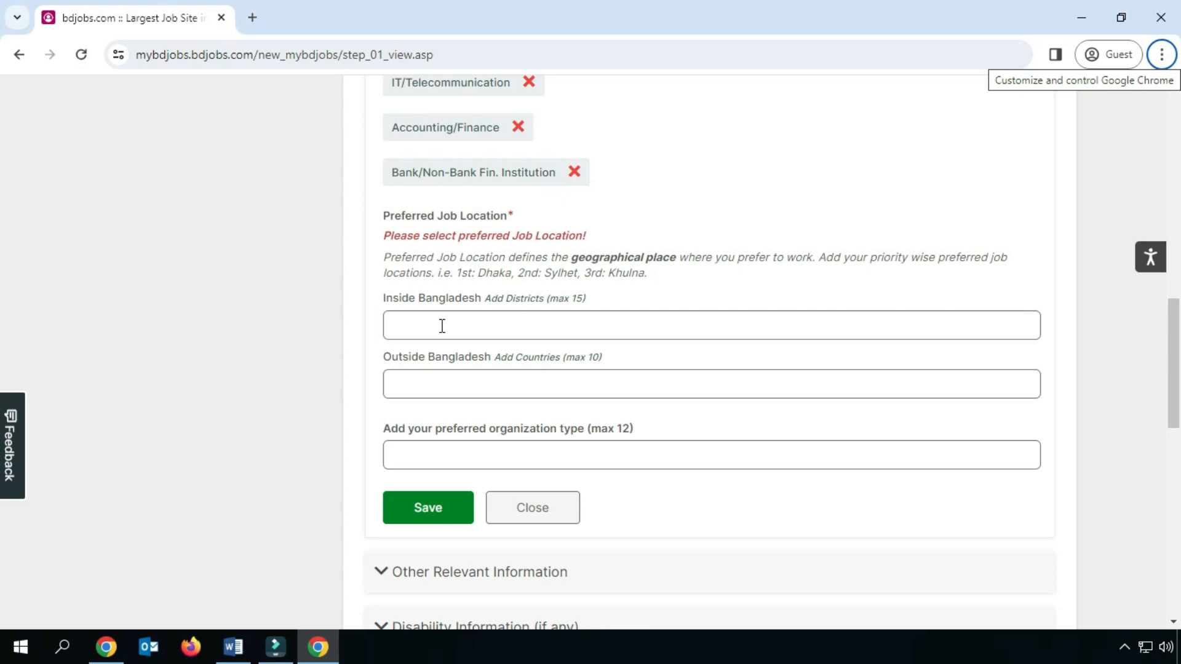
Step: Add Anywhere in Bangladesh, Australia and IT Enabled Service, then save the preferred areas
left_click(441, 326)
type("any")
left_click(447, 355)
left_click(437, 416)
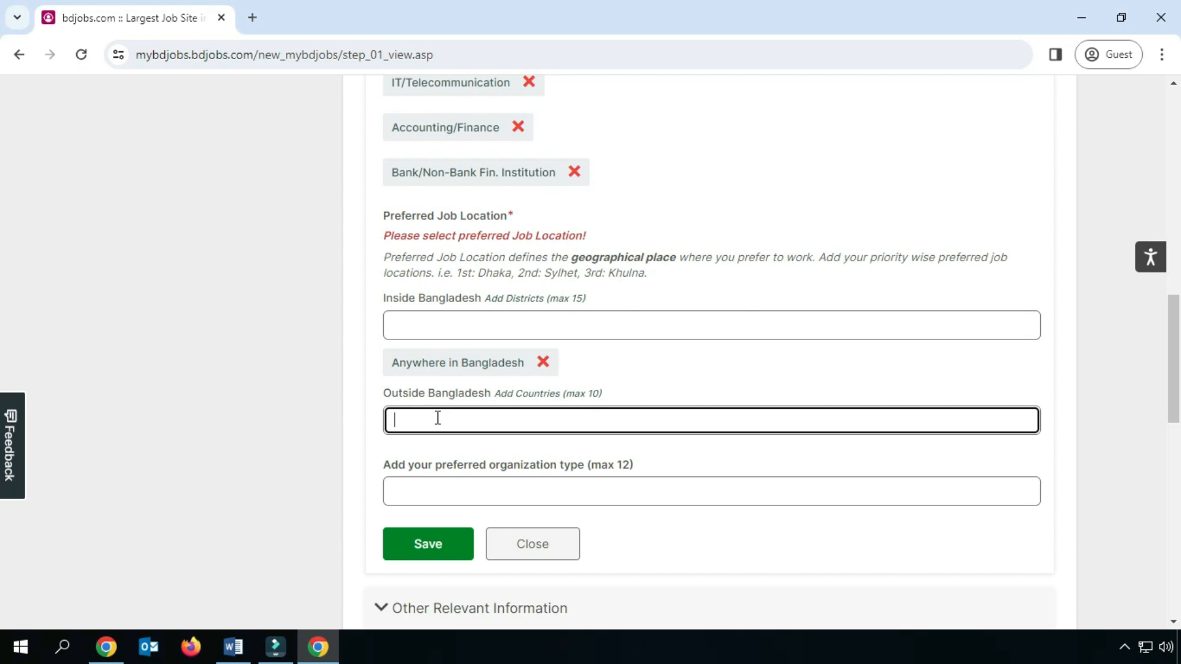
left_click(514, 427)
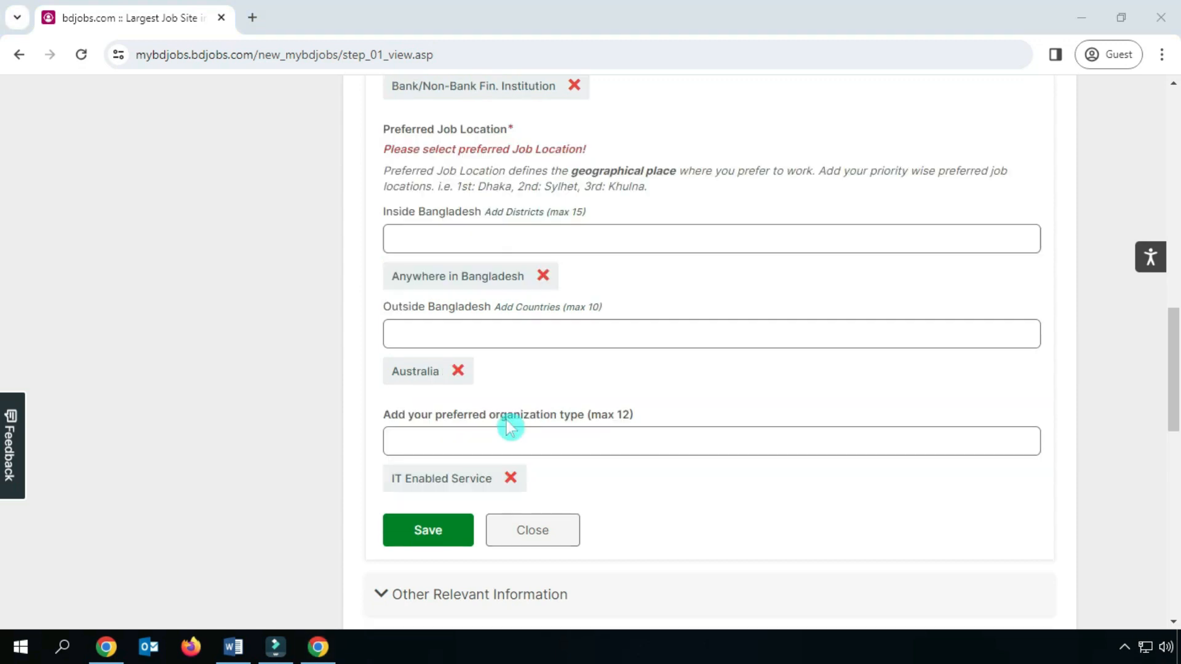
left_click(402, 445)
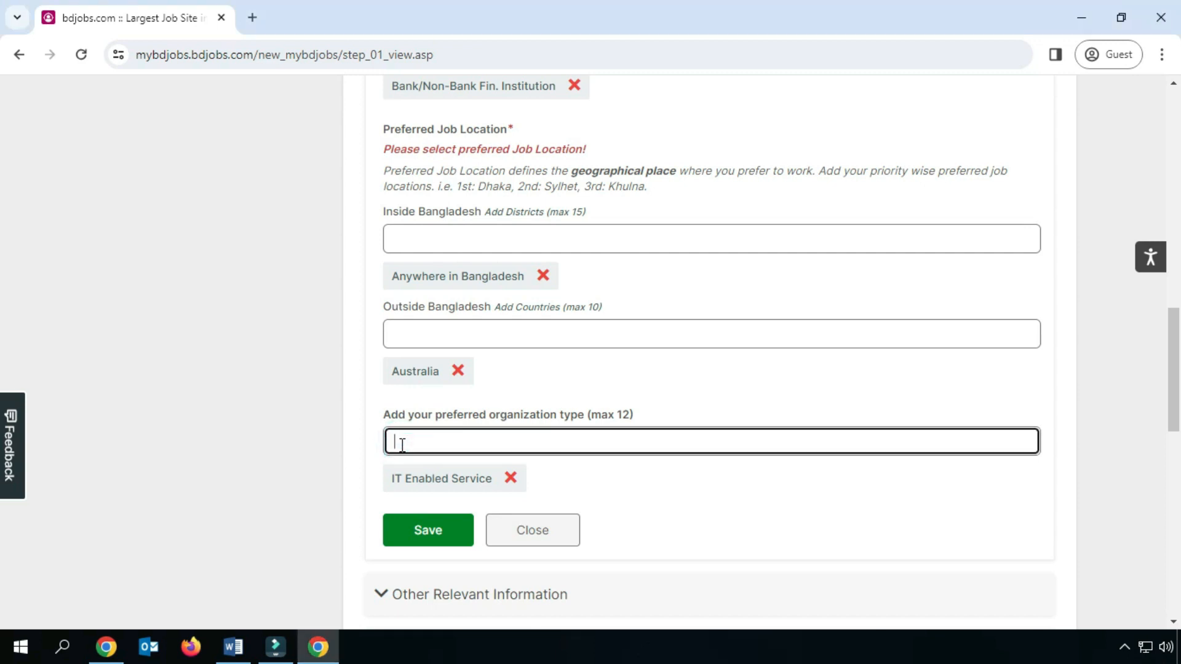
left_click(414, 541)
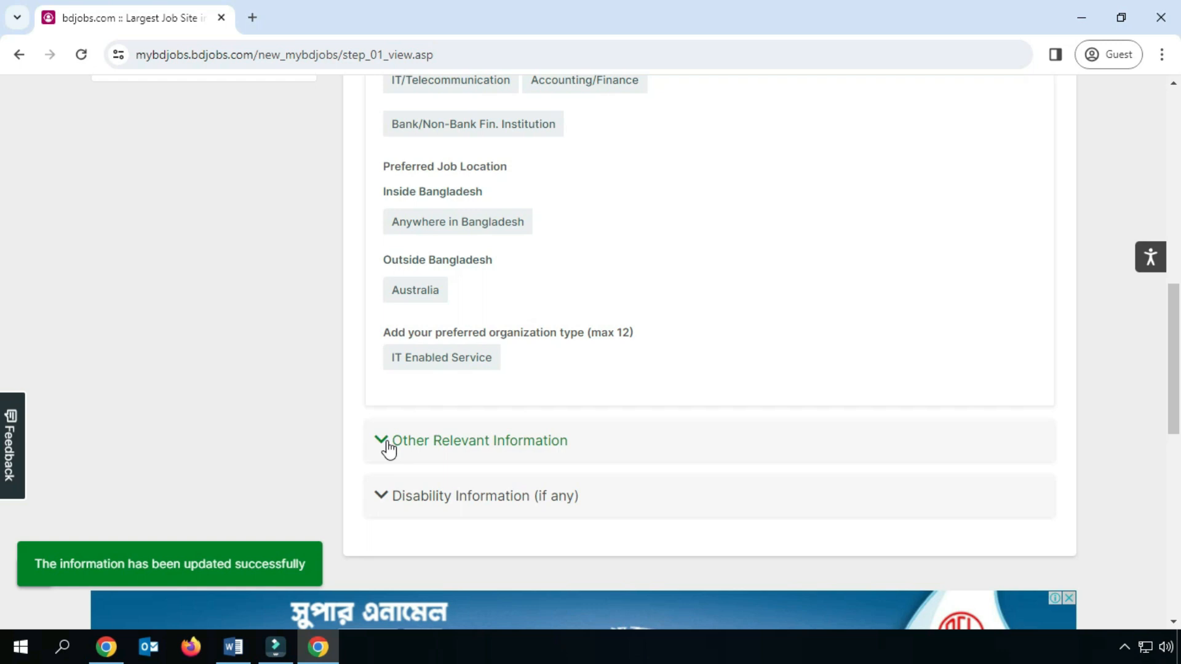
left_click(389, 442)
Step: Bring up the CV in Word showing its Career Summary and Special Qualification
scroll(441, 280, "down", 7)
scroll(443, 245, "up", 2)
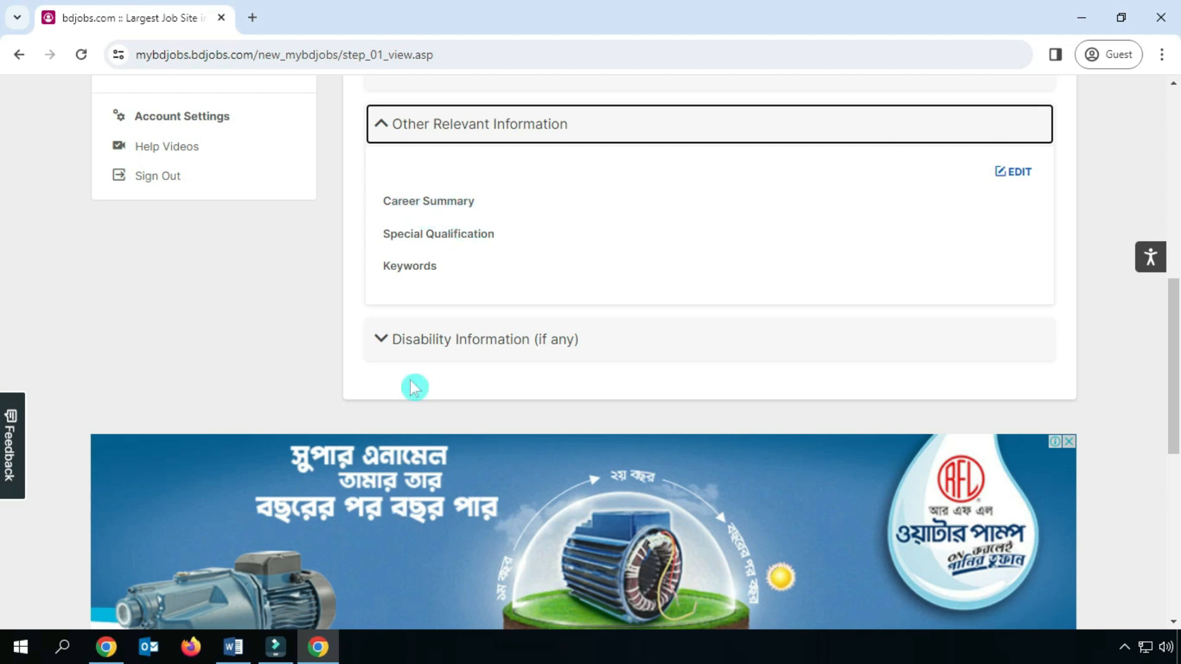
left_click(239, 646)
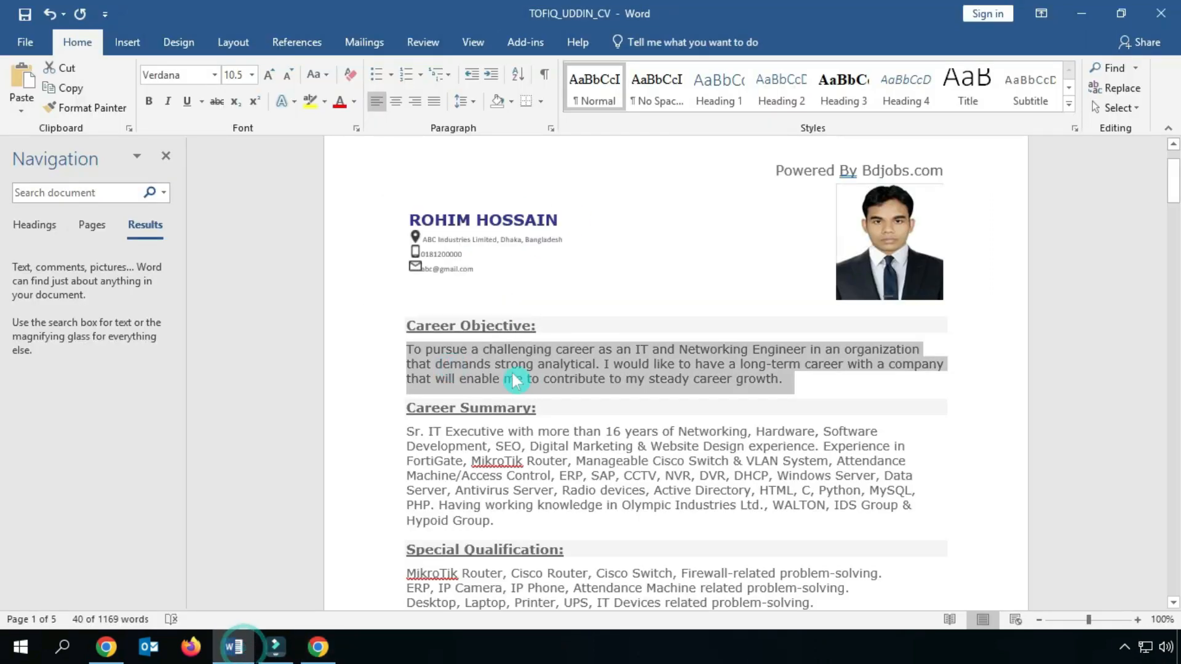
Step: Copy the CV's Career Summary paragraph and open Other Relevant Information for editing
left_click(932, 460)
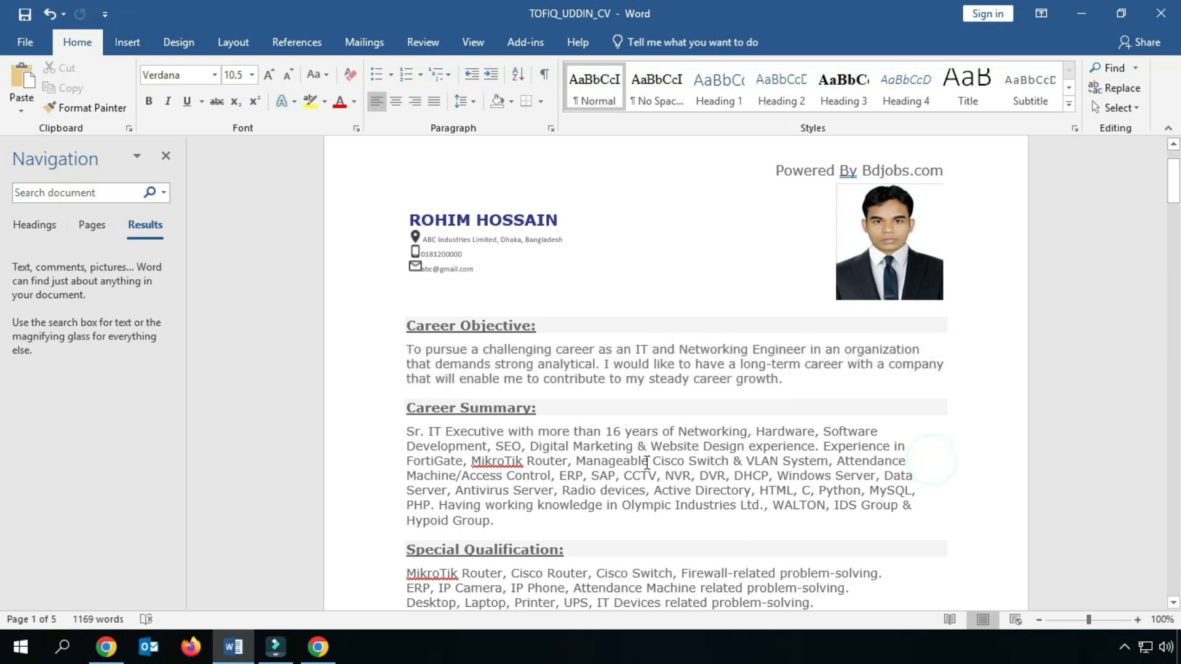
scroll(494, 379, "down", 2)
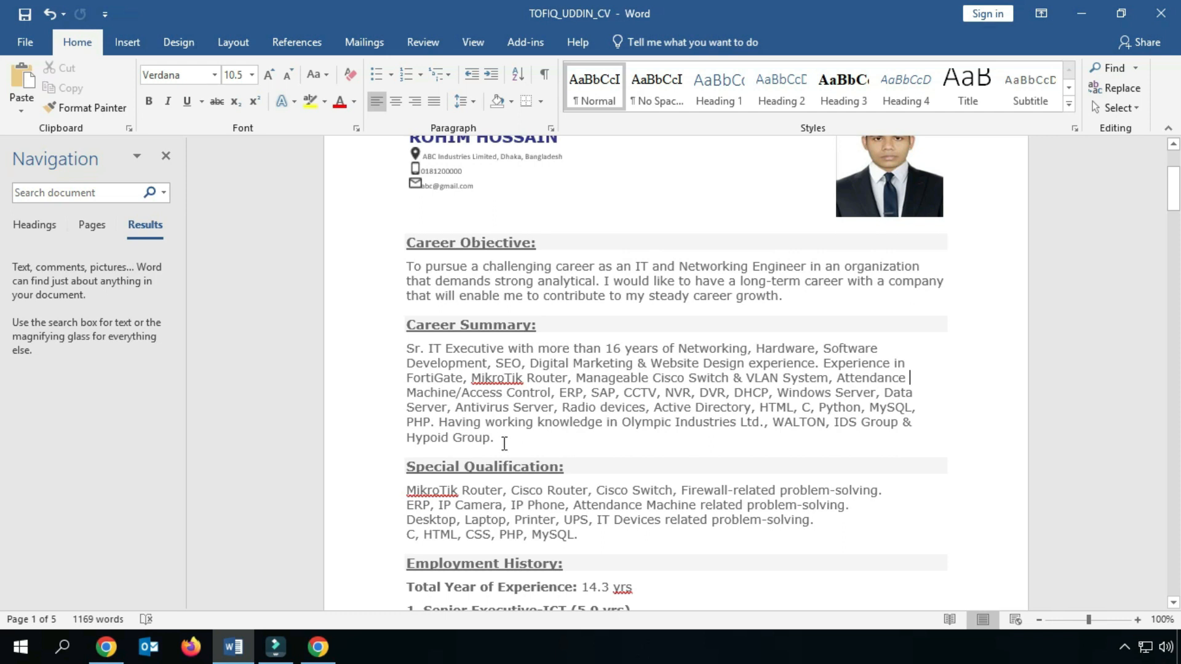
left_click_drag(493, 437, 401, 360)
key("ctrl+c")
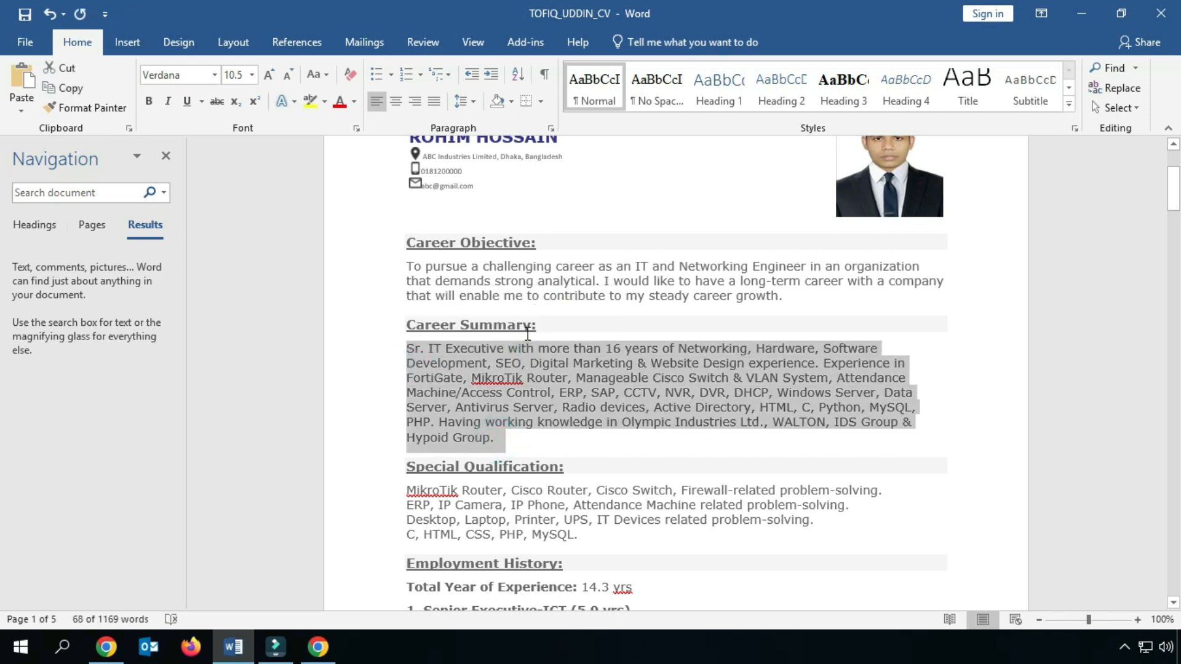
key("alt+Tab")
scroll(551, 258, "up", 2)
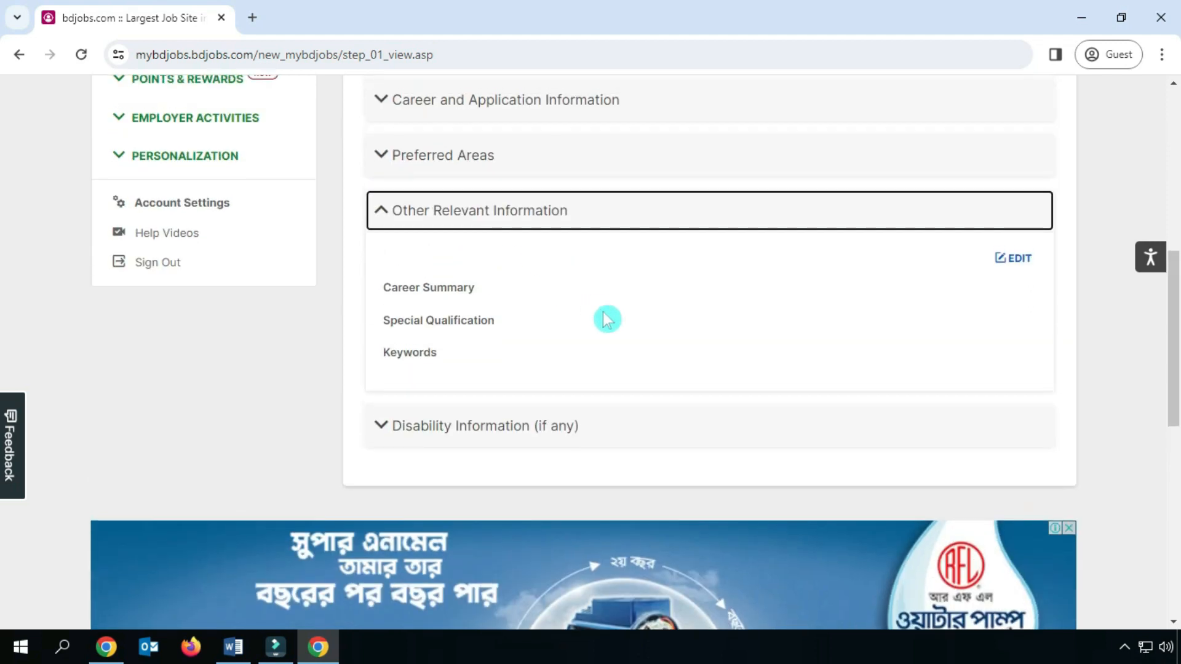
left_click(978, 266)
left_click(450, 299)
Step: Paste the Career Summary and the four Special Qualification lines copied from the CV
key("ctrl+v")
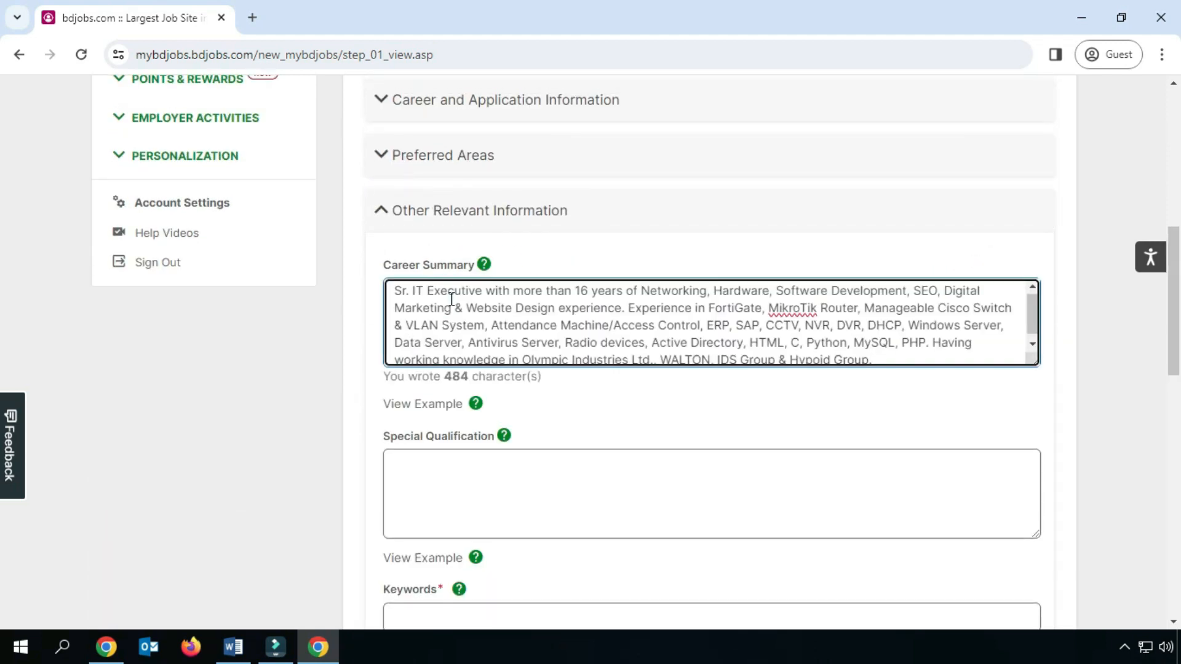
left_click(428, 463)
key("alt+Tab")
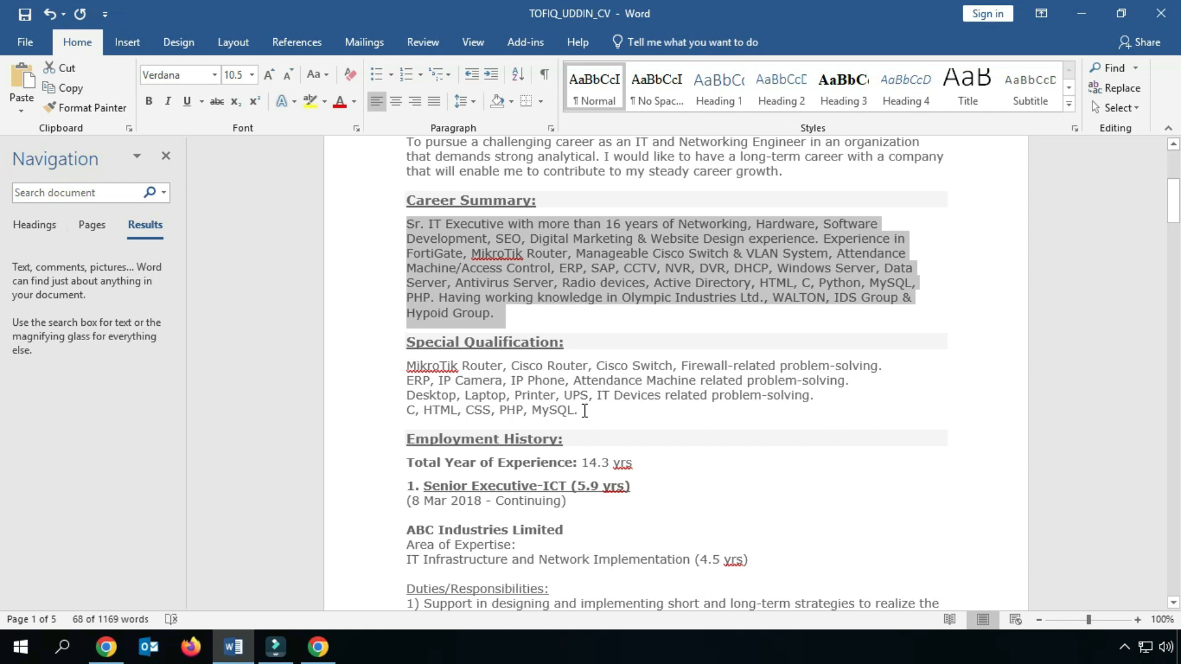
left_click_drag(584, 411, 401, 372)
key("ctrl+c")
key("alt+Tab")
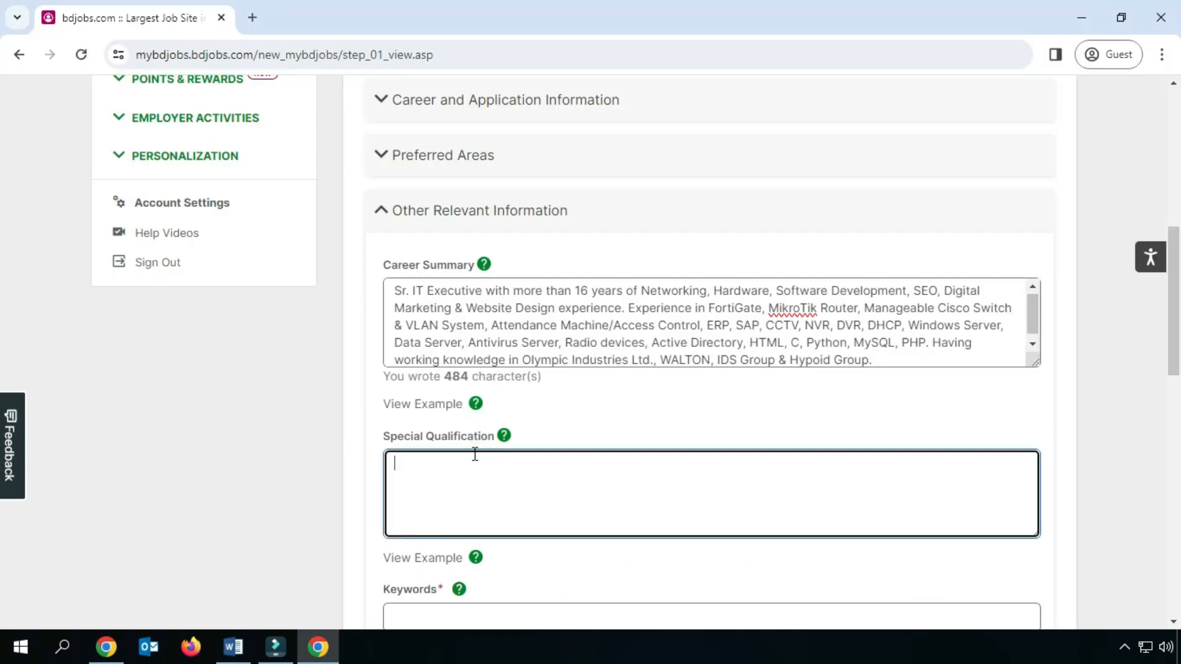
key("ctrl+v")
Step: Enter keywords 'CSE, IT' and save the Other Relevant Information
scroll(455, 393, "down", 4)
left_click(417, 373)
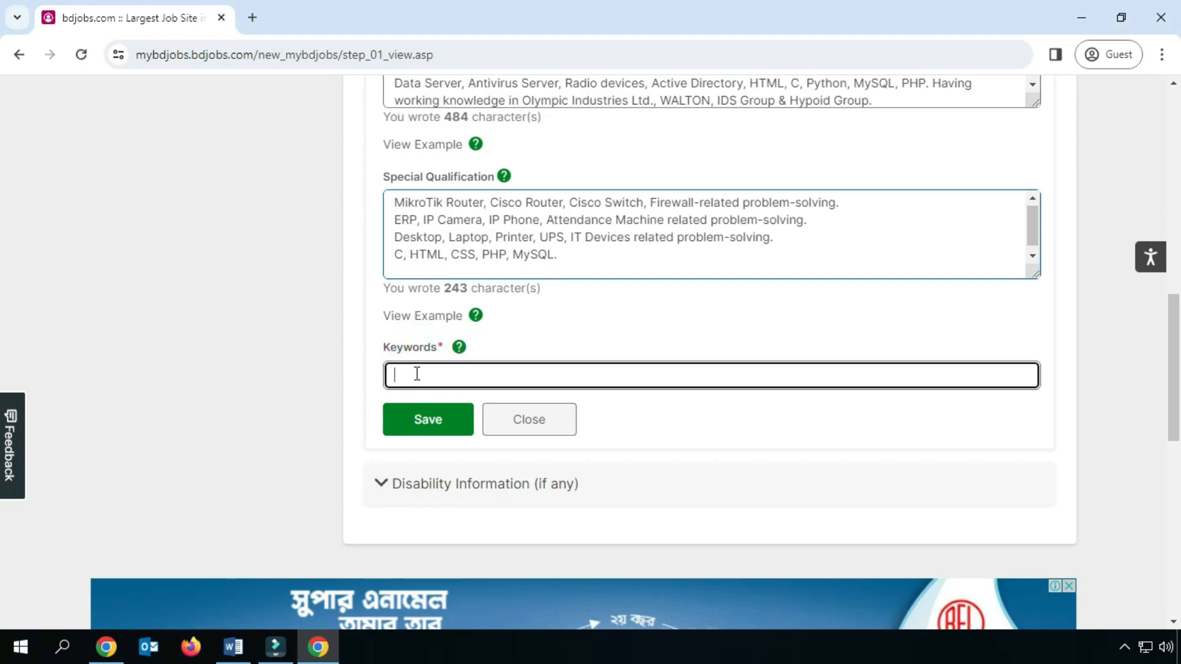
type("CSE, IT")
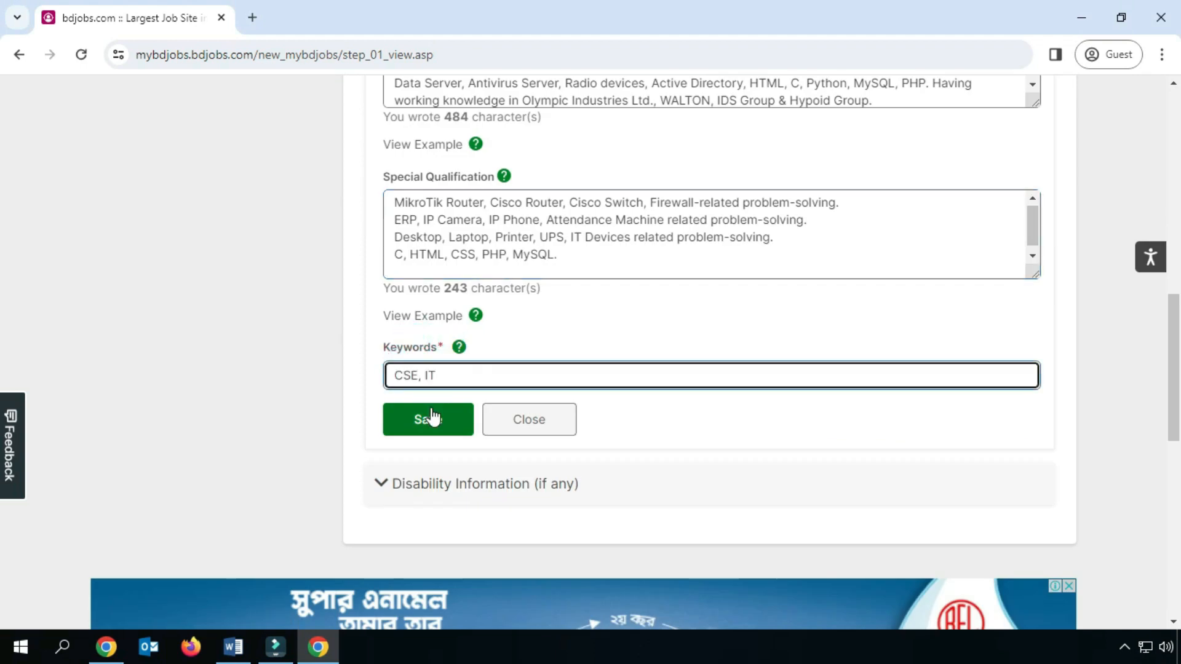
left_click(428, 419)
Step: Start a new education entry at level Higher Secondary with exam title HSC
scroll(524, 313, "up", 10)
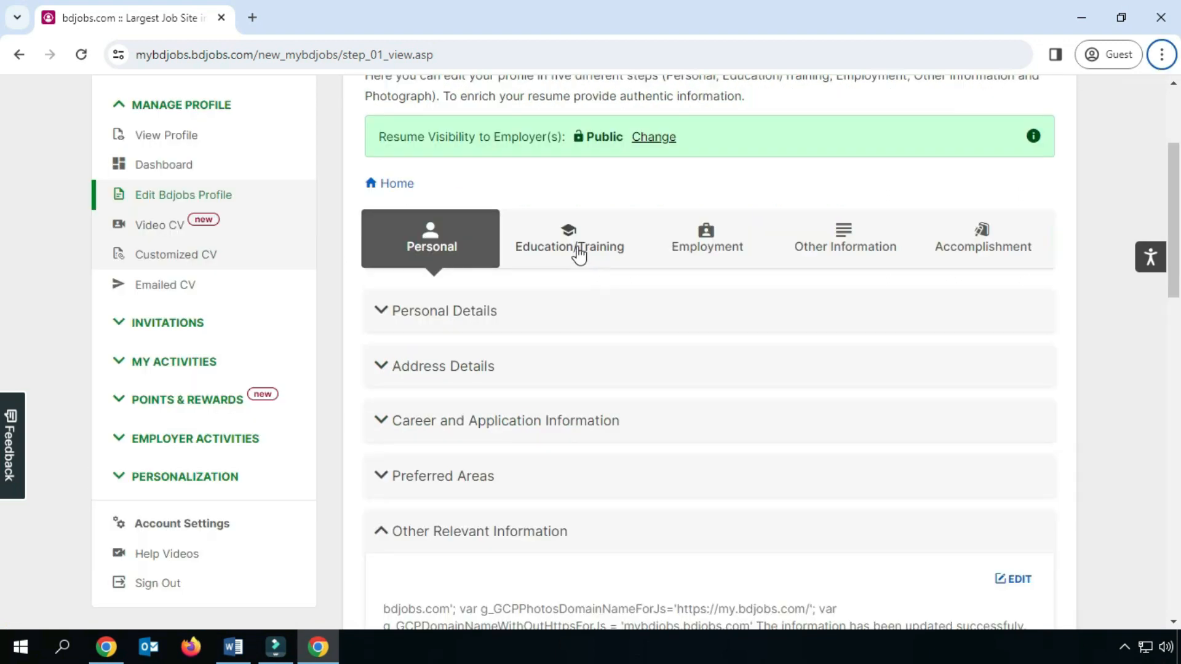
left_click(578, 252)
scroll(518, 394, "down", 3)
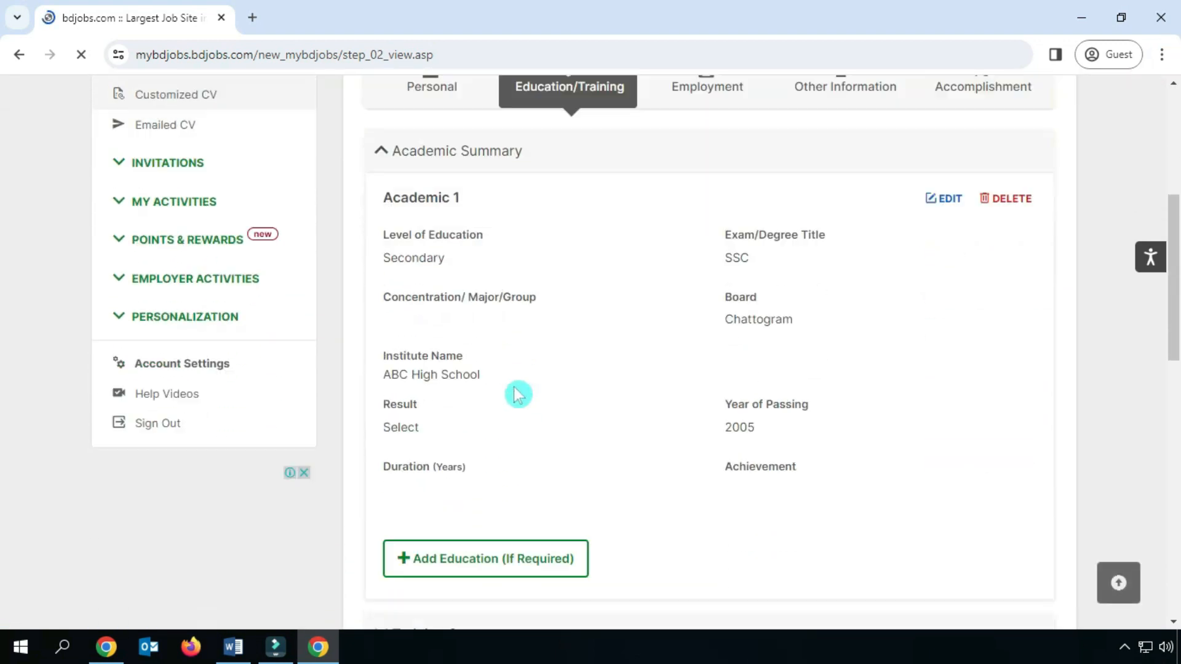
scroll(517, 393, "down", 5)
left_click(469, 319)
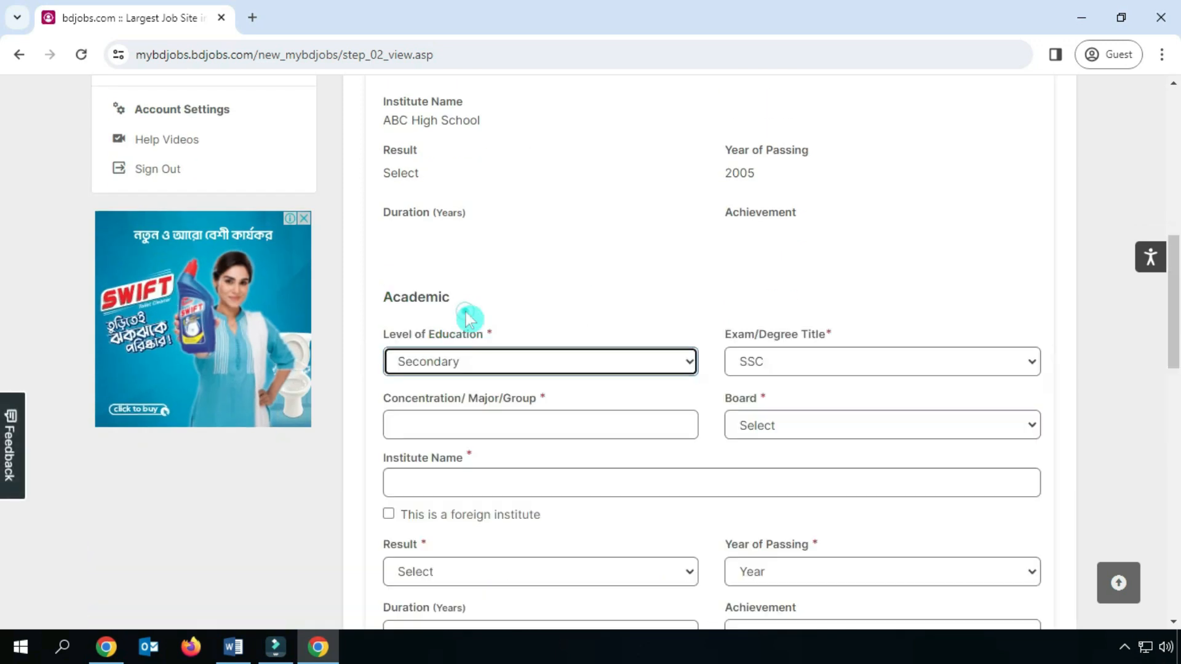
left_click(688, 368)
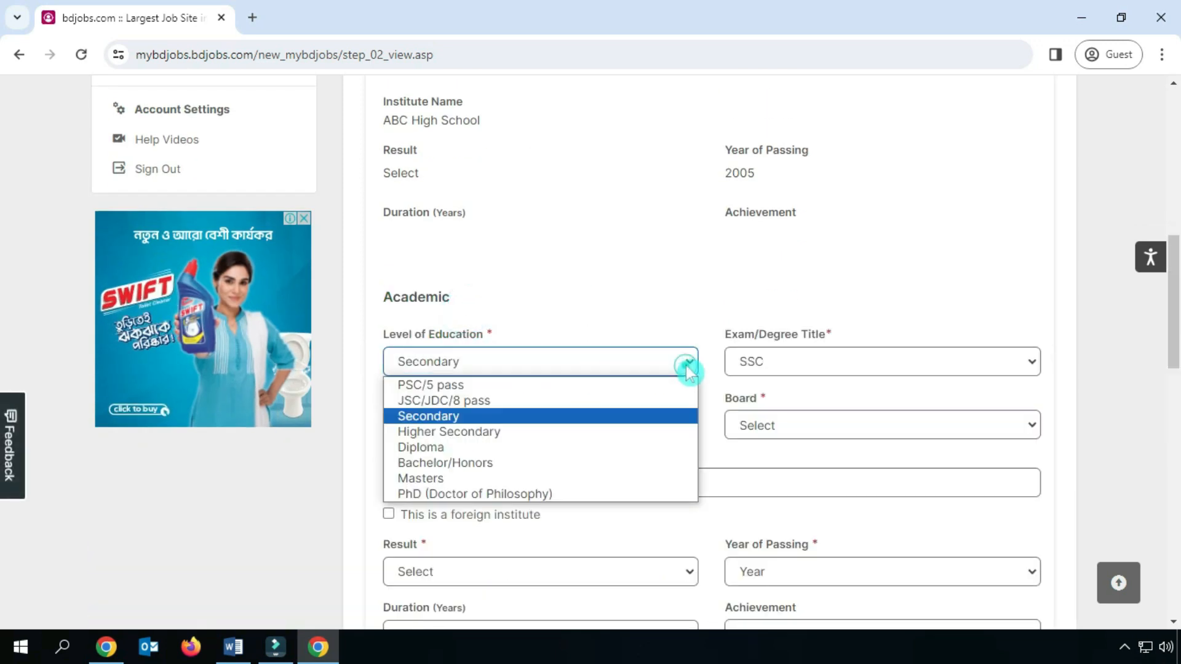
left_click(476, 433)
left_click(867, 369)
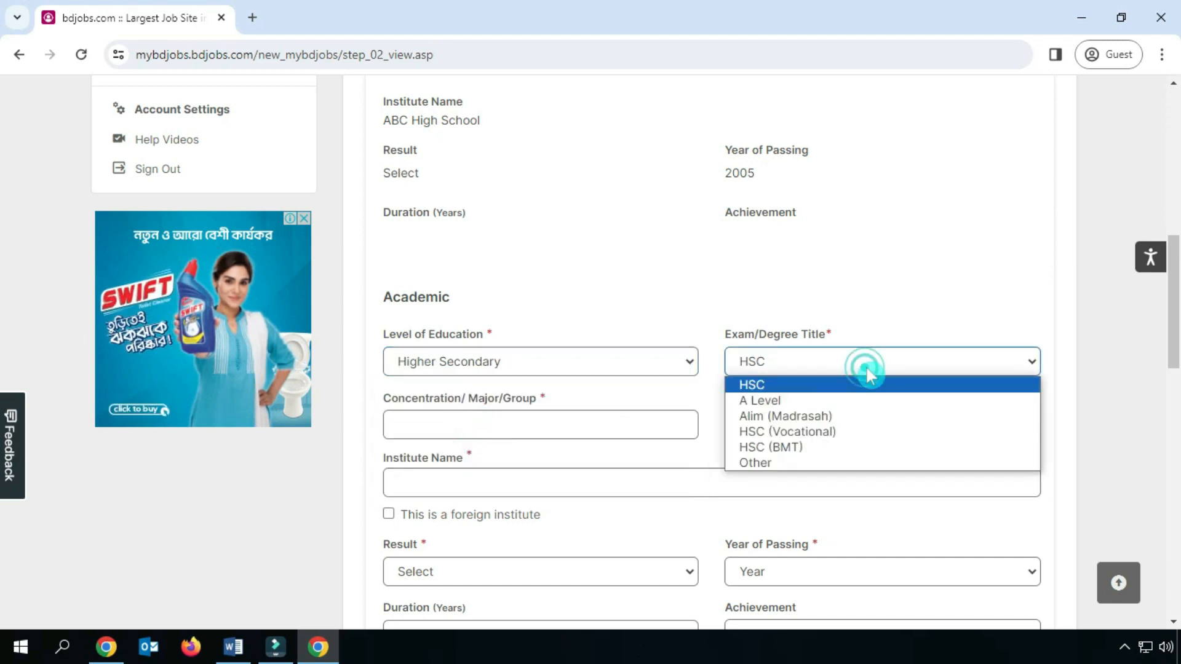
left_click(806, 390)
Step: Enter concentration Science, board Chattogram and institute Abck Syed Abul Hossain College
left_click(515, 428)
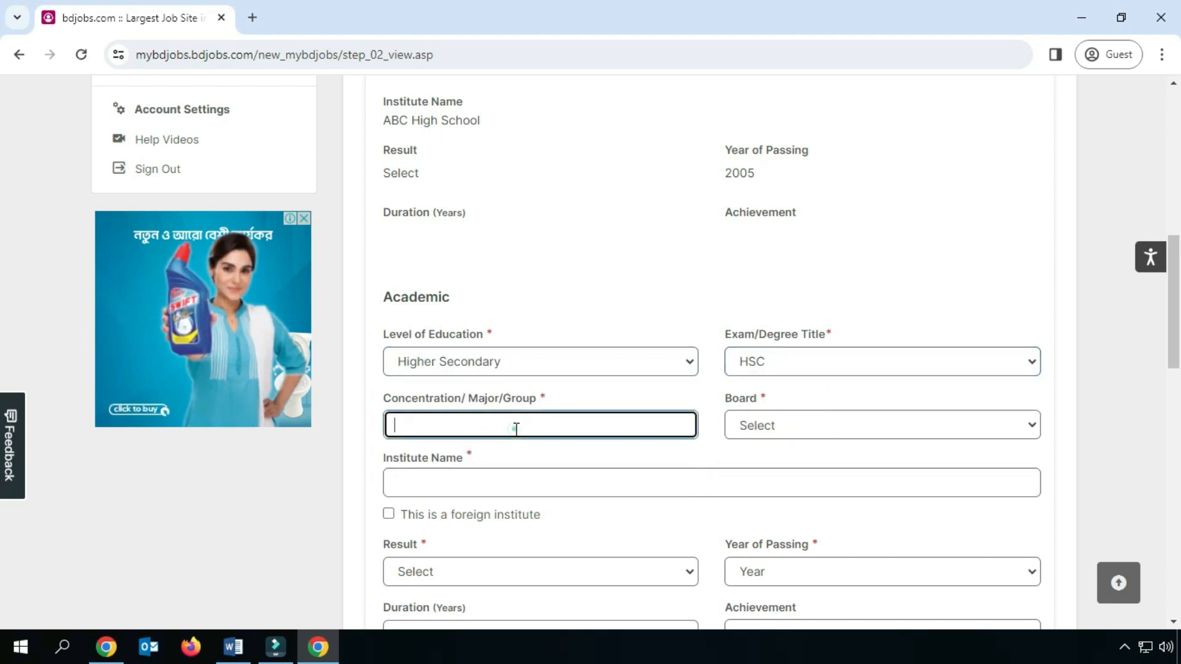
type("Science")
left_click(857, 424)
left_click(813, 247)
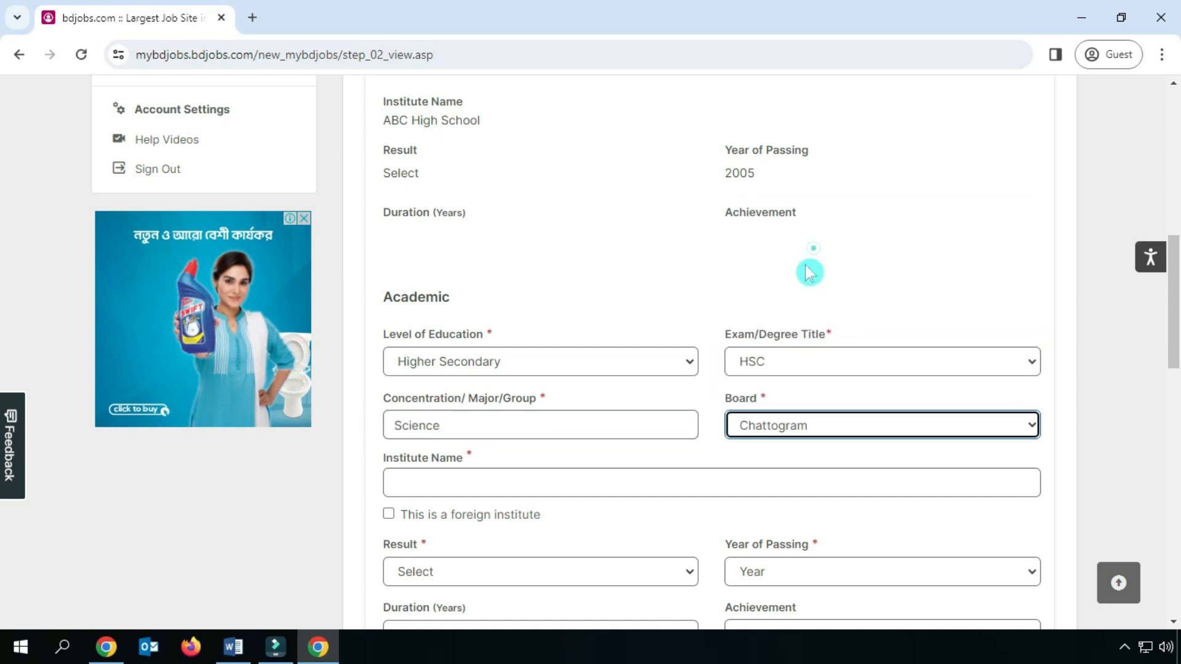
scroll(455, 317, "down", 3)
left_click(437, 309)
type("Abck Syed Abul Hossain College")
Step: Set result Grade, CGPA 5 of scale 5, passing year 2008, duration 2, and save the HSC record
left_click(520, 399)
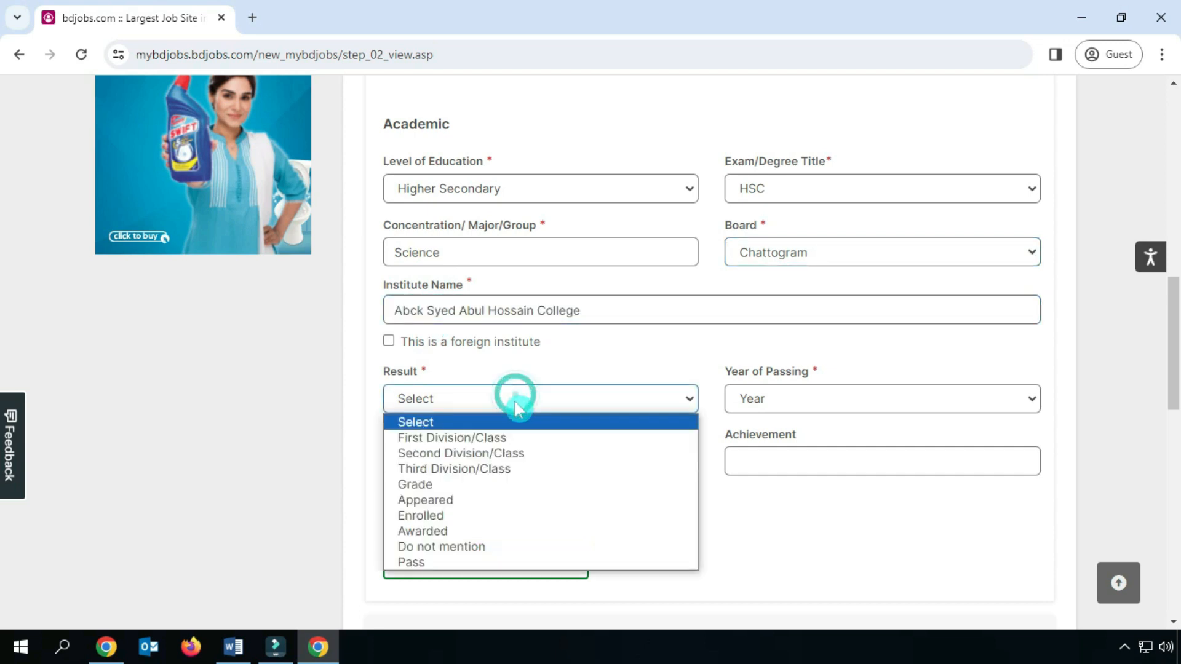
left_click(492, 485)
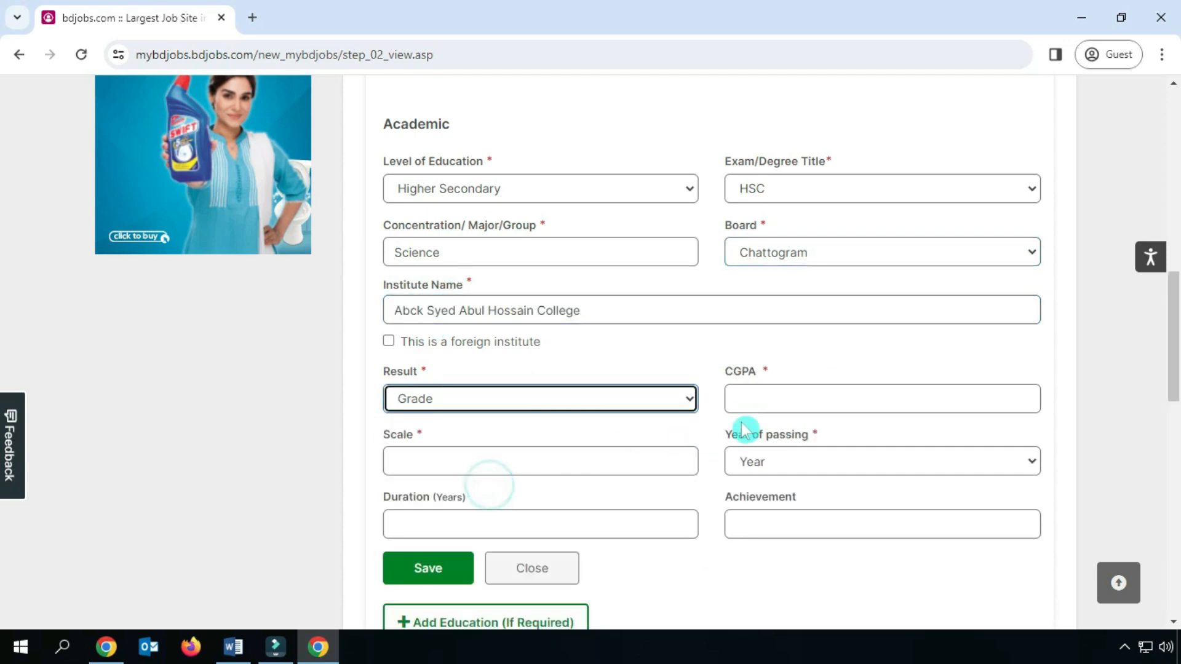
left_click(778, 404)
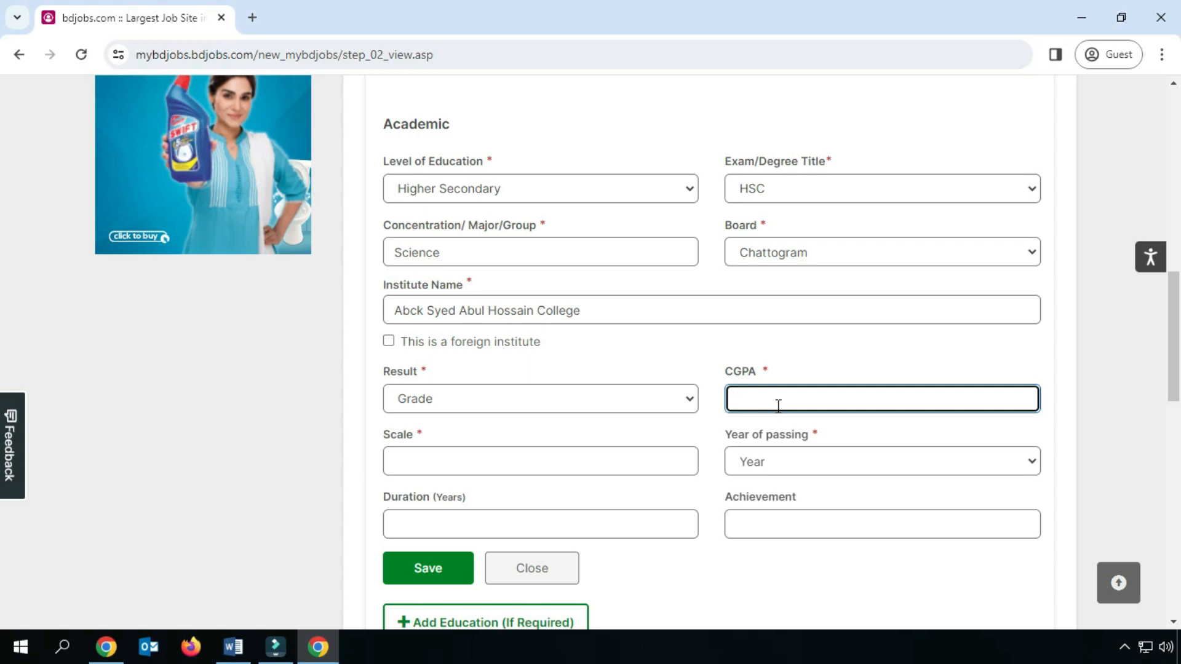
left_click(462, 467)
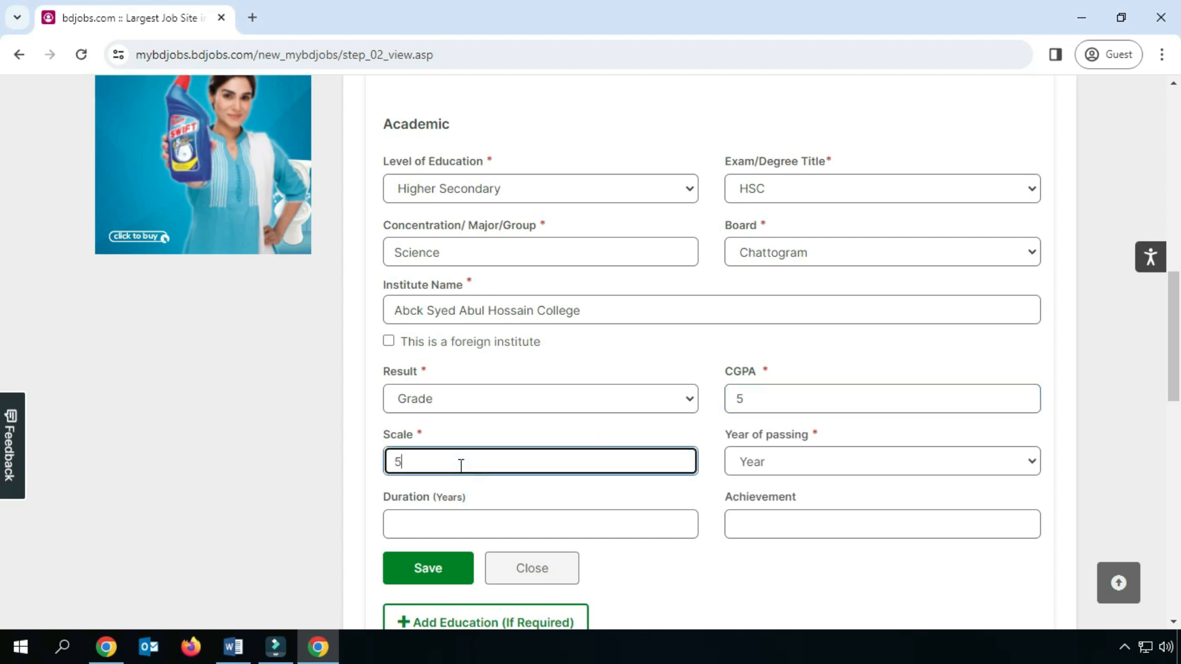
type("5")
left_click(793, 462)
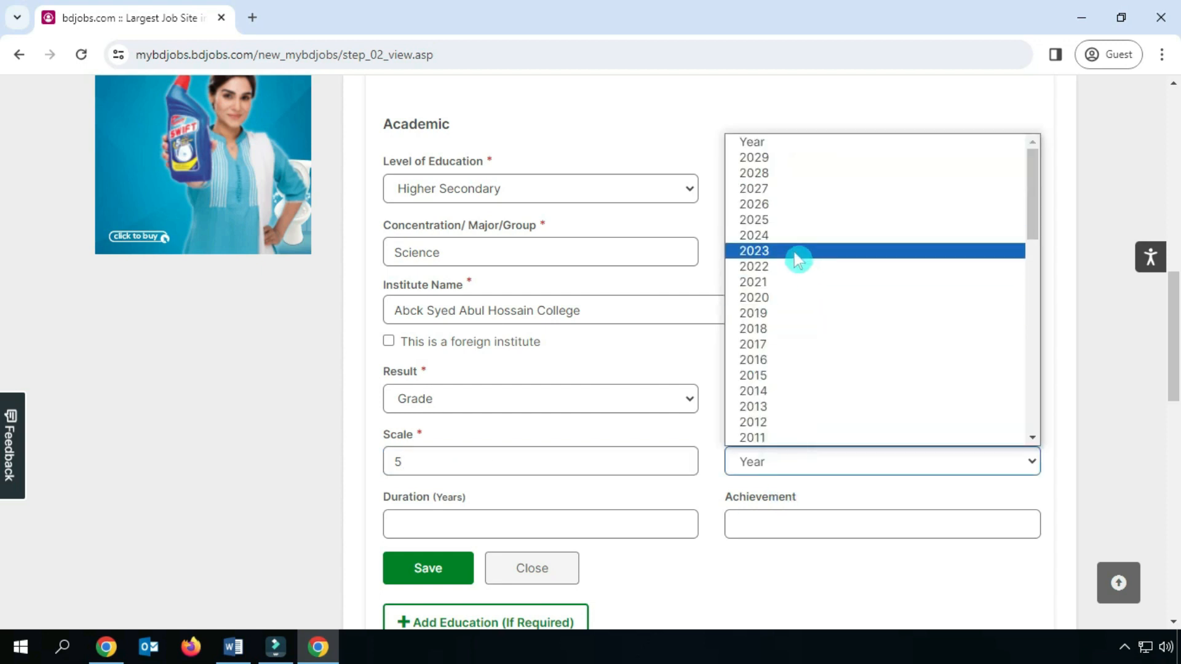
scroll(787, 289, "down", 3)
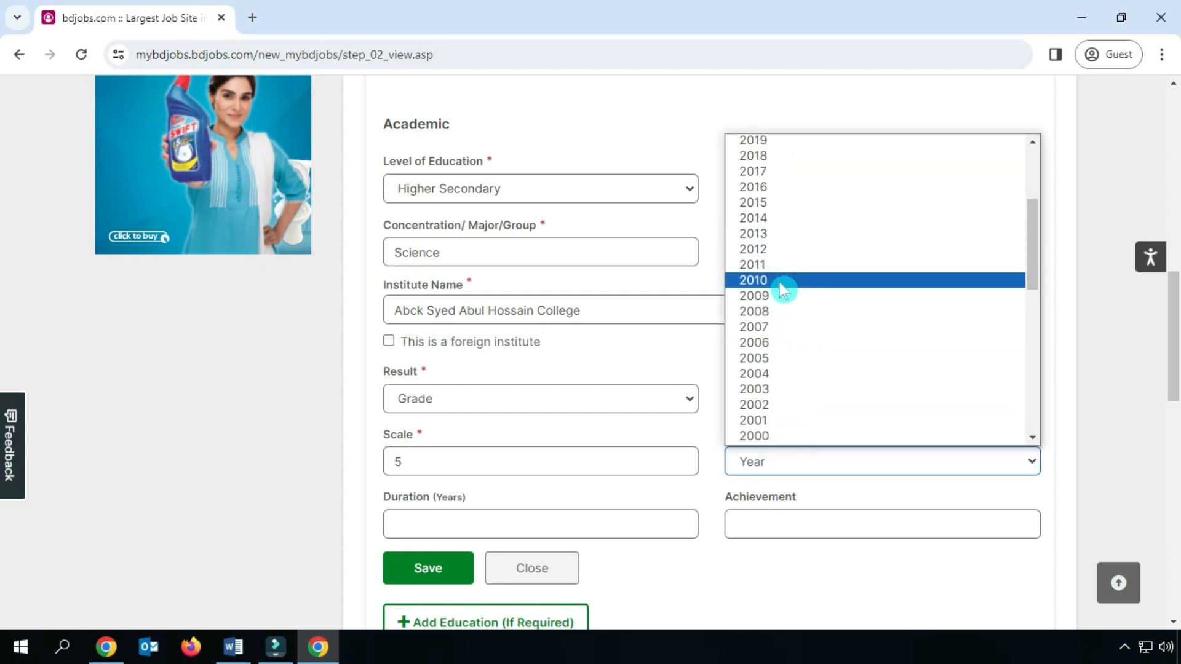
left_click(780, 312)
left_click(447, 525)
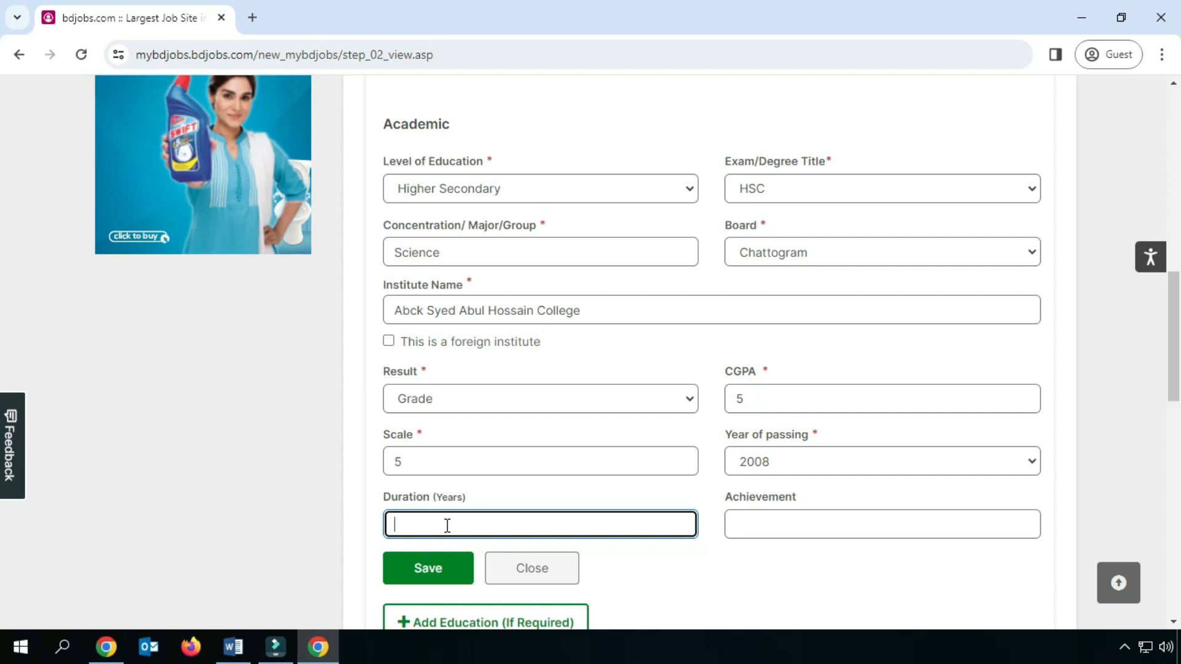
key("Return")
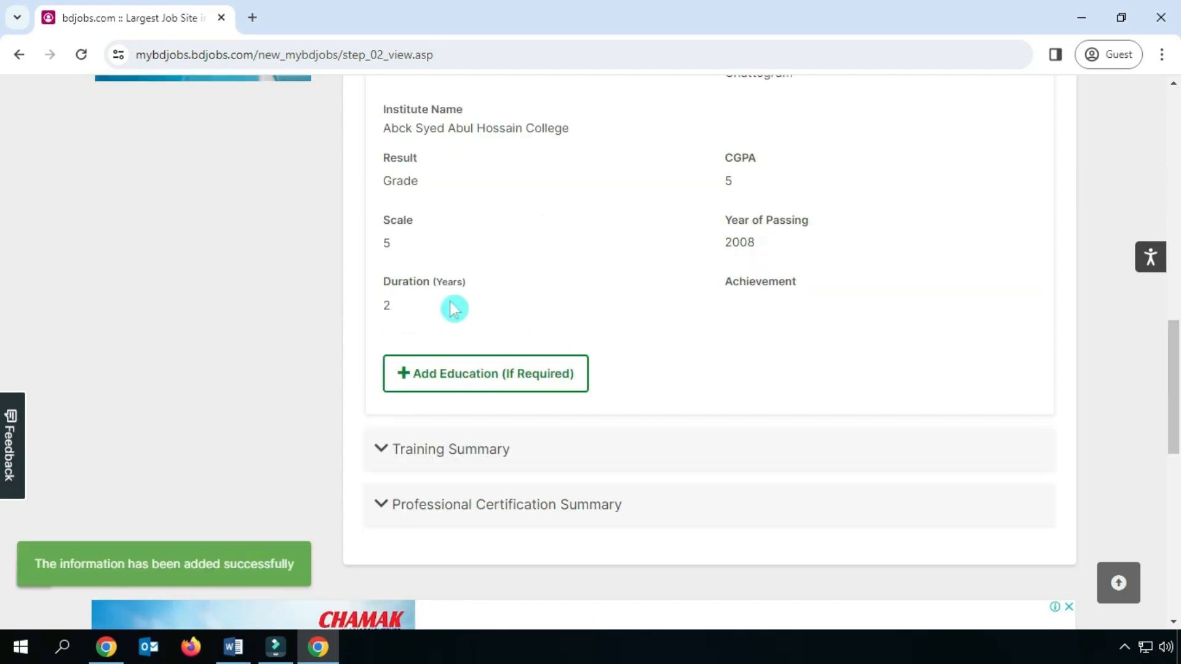
left_click(464, 373)
Step: Save the CSE degree from Islamic University: Grade, CGPA 3.40 of 4, passed 2012, 4 years
scroll(556, 339, "down", 3)
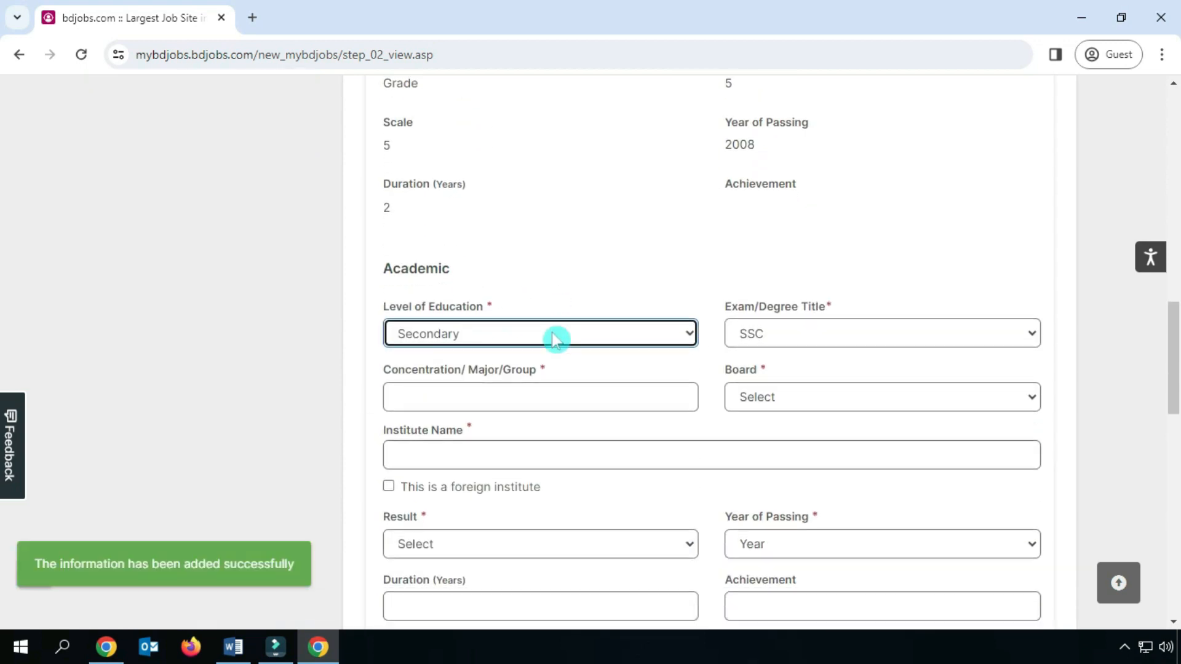
left_click(489, 264)
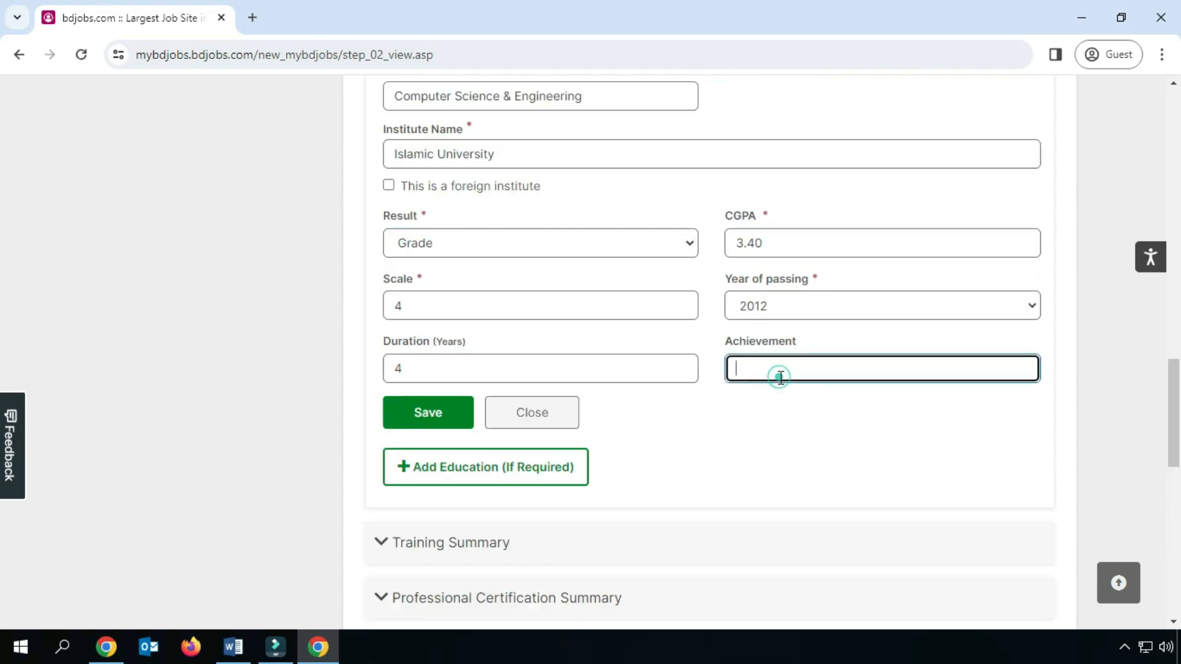
left_click(429, 424)
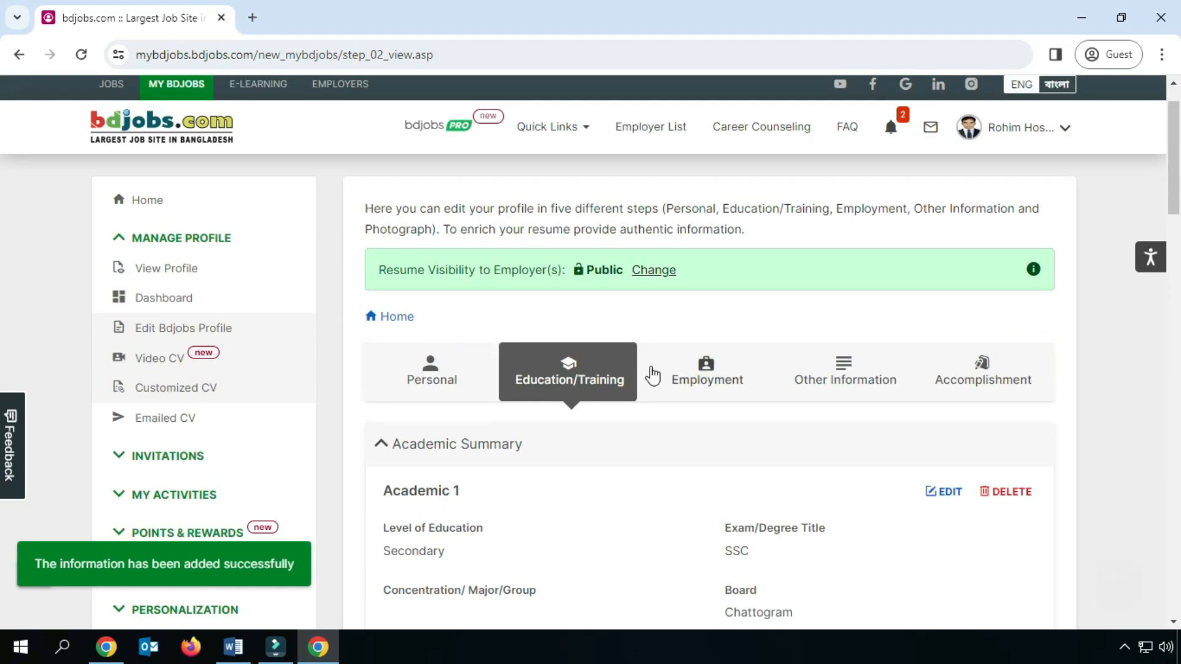
scroll(554, 393, "down", 20)
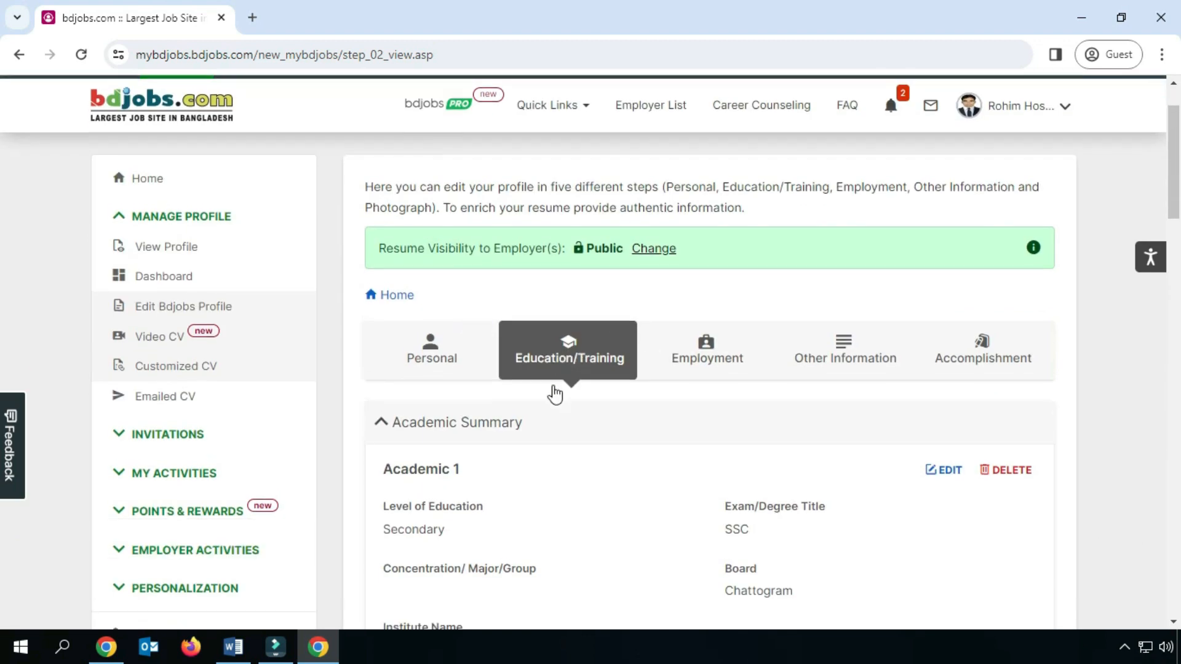
scroll(547, 391, "up", 6)
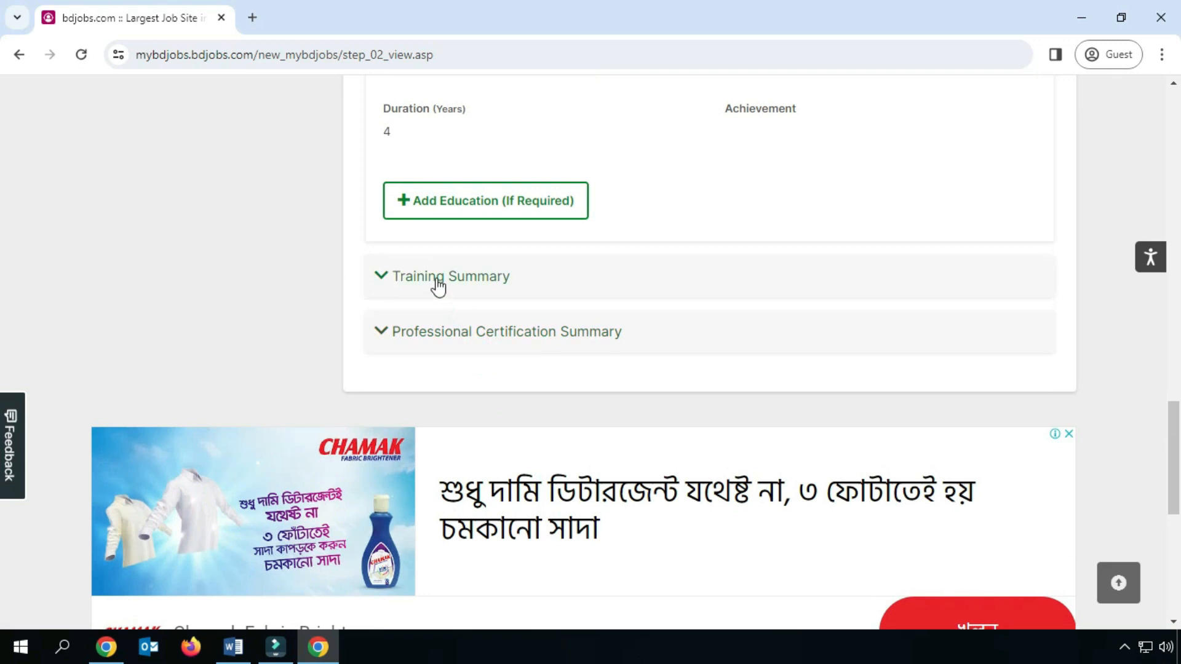
Step: Start a training entry and paste the title CCNP and the ENCOR 350-401 topics from the Word CV
left_click(438, 282)
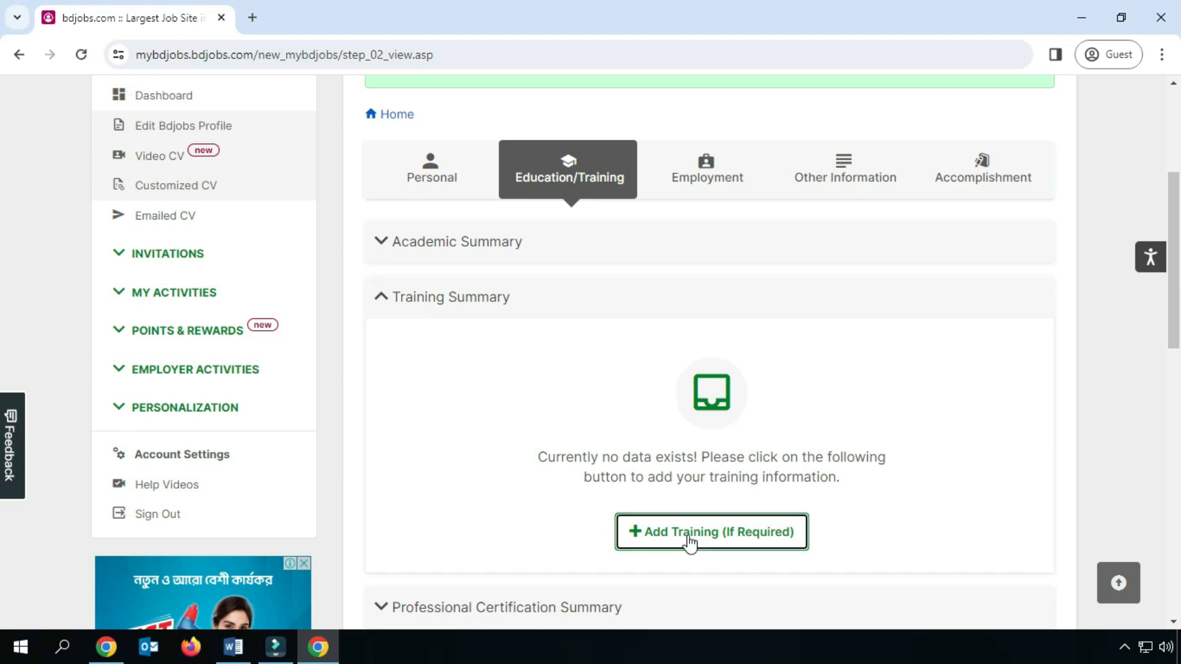
left_click(687, 534)
scroll(458, 375, "down", 1)
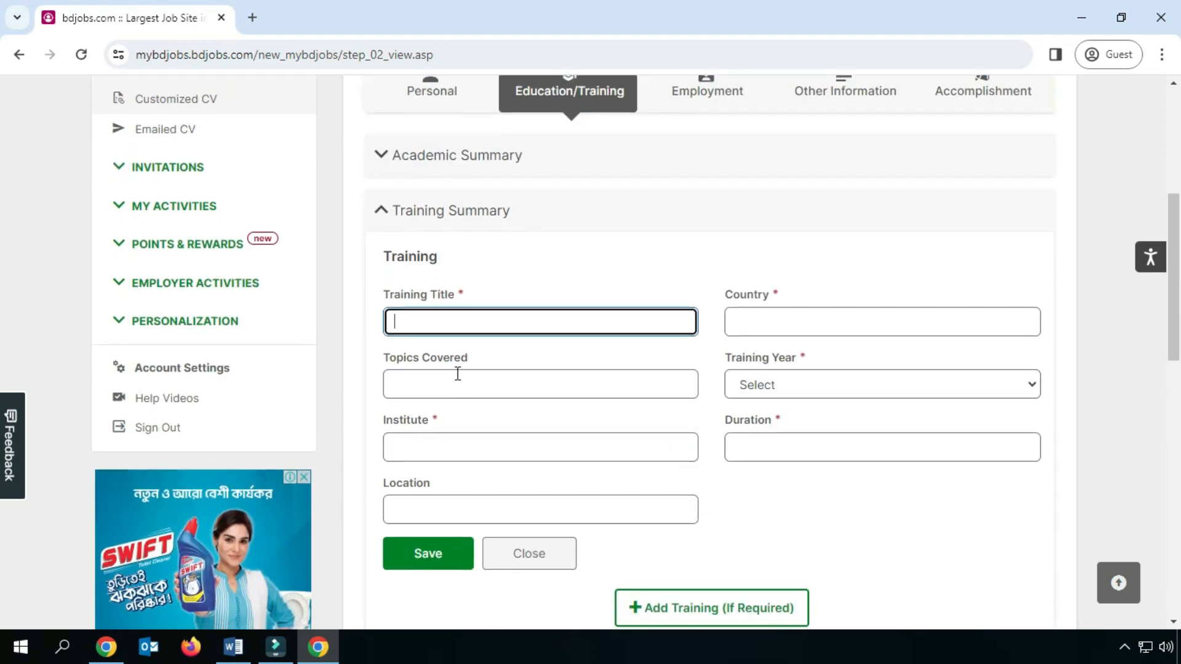
key("alt+Tab")
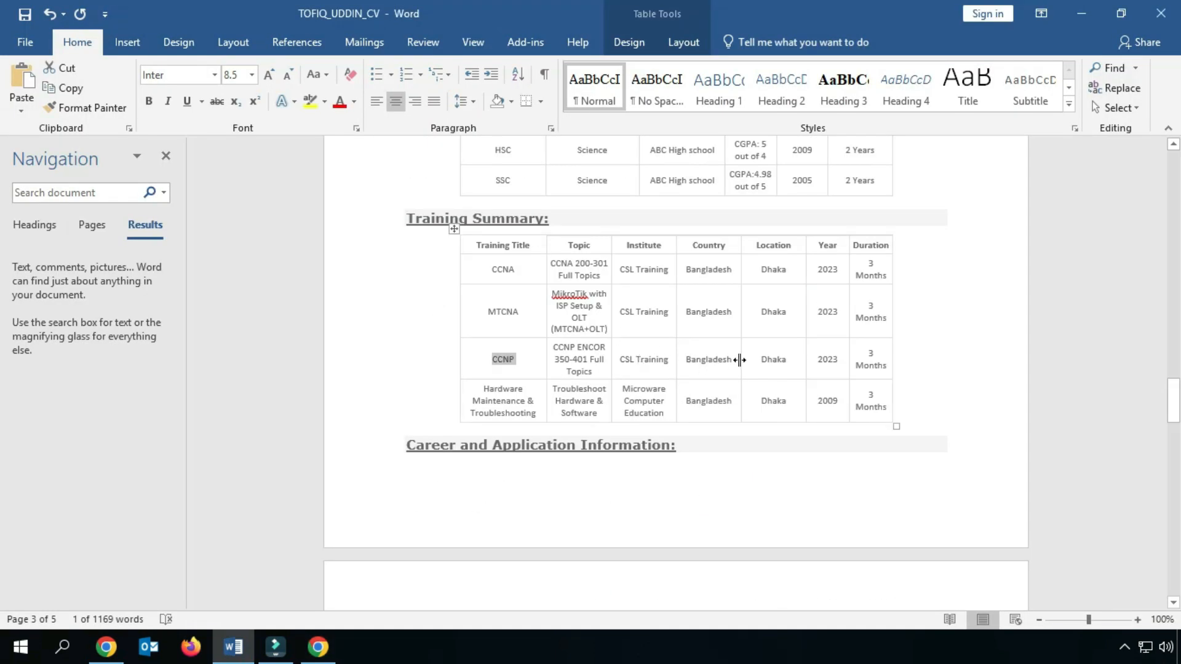
key("ctrl+c")
key("alt+Tab")
key("ctrl+v")
left_click(474, 377)
key("alt+Tab")
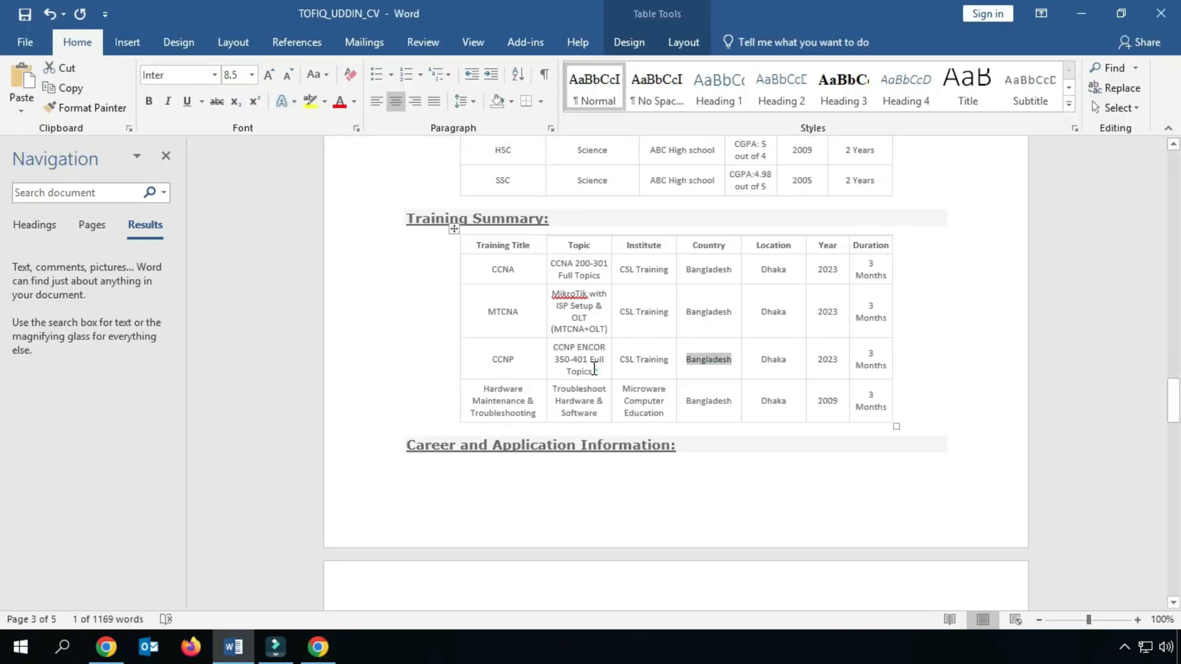
triple_click(594, 368)
key("ctrl+c")
key("alt+Tab")
key("ctrl+v")
Step: Set training year 2017, institute CSL, duration 6 Months, location Dhaka, and save the training
left_click(882, 384)
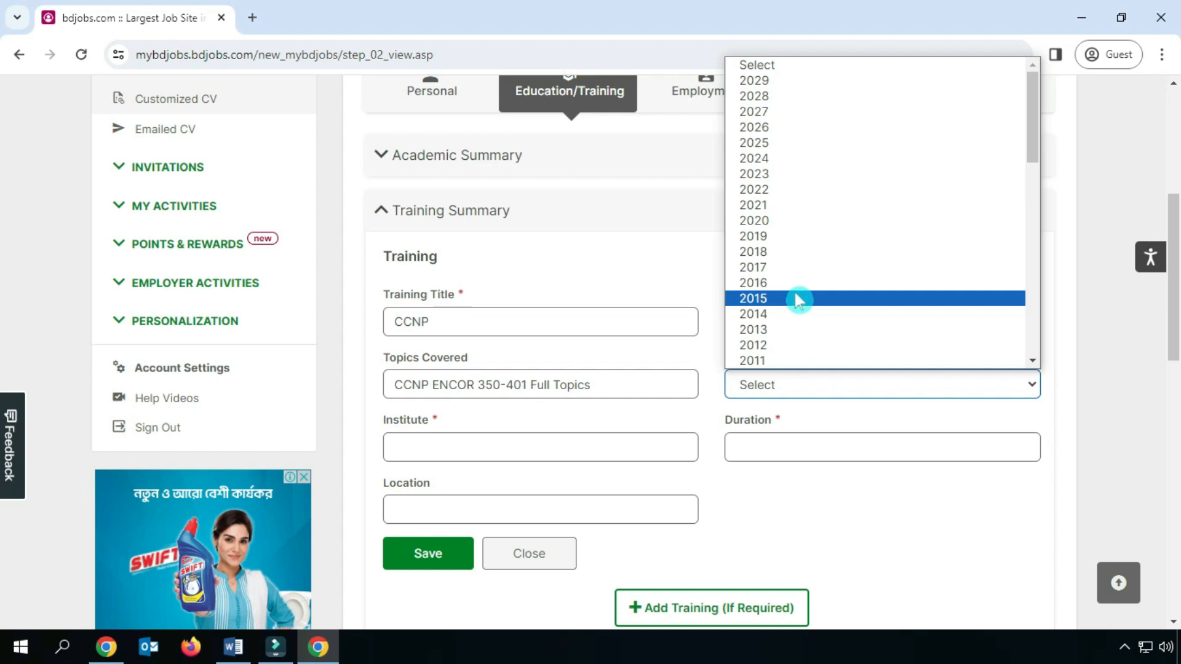
left_click(784, 267)
left_click(474, 441)
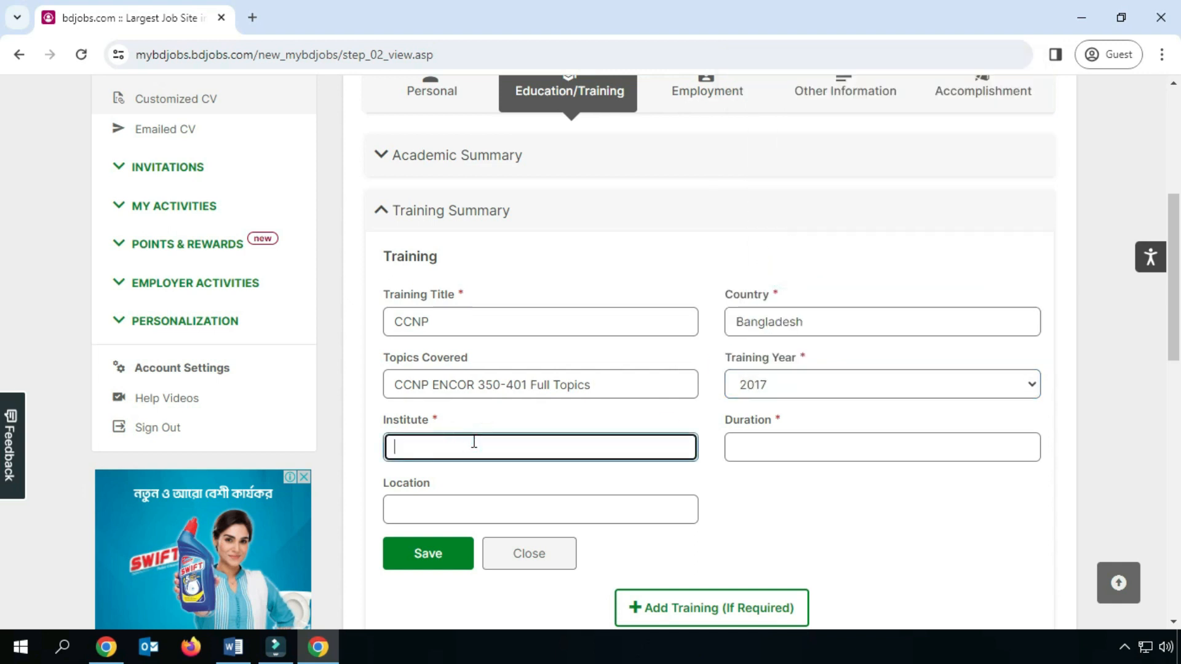
type("CSL")
left_click(771, 443)
type("6")
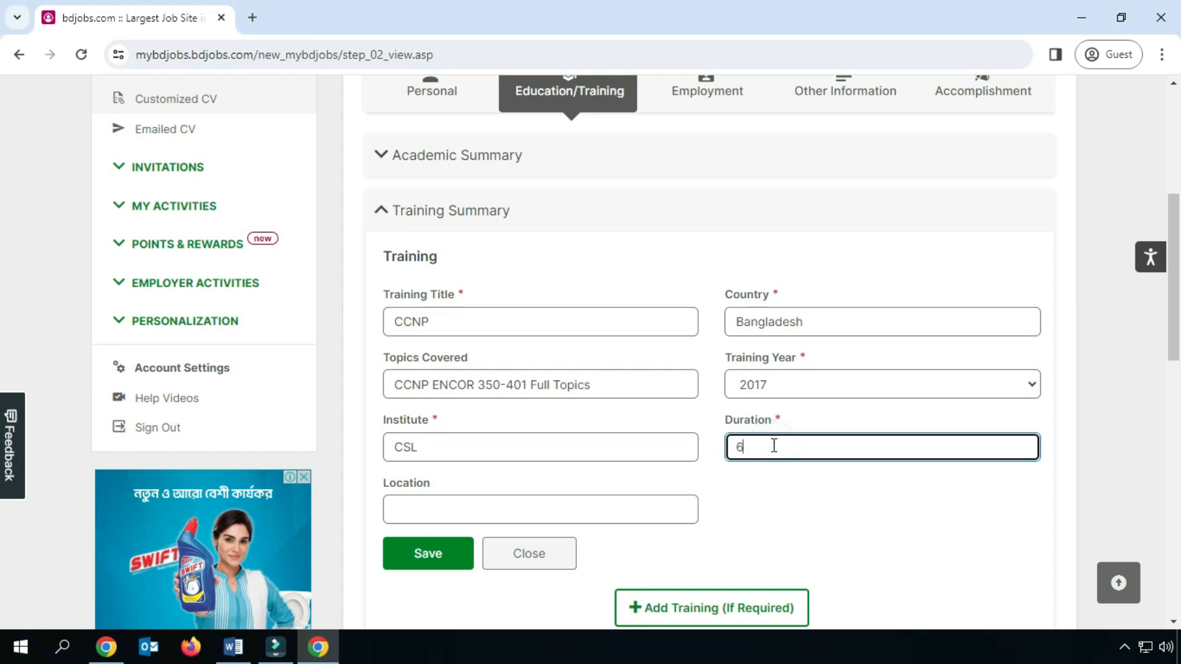
type(" Months")
left_click(476, 495)
type("Dhaka")
left_click(433, 553)
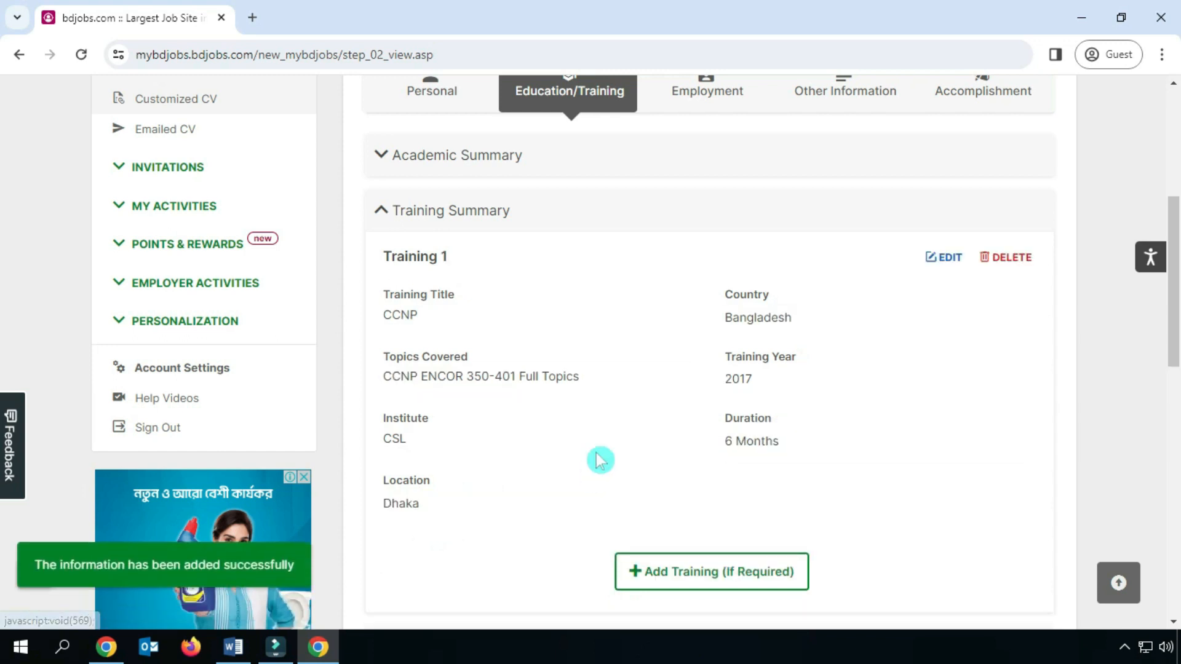
Step: Expand Professional Certification Summary, open a new certification form, and close it without entering anything
scroll(776, 363, "up", 3)
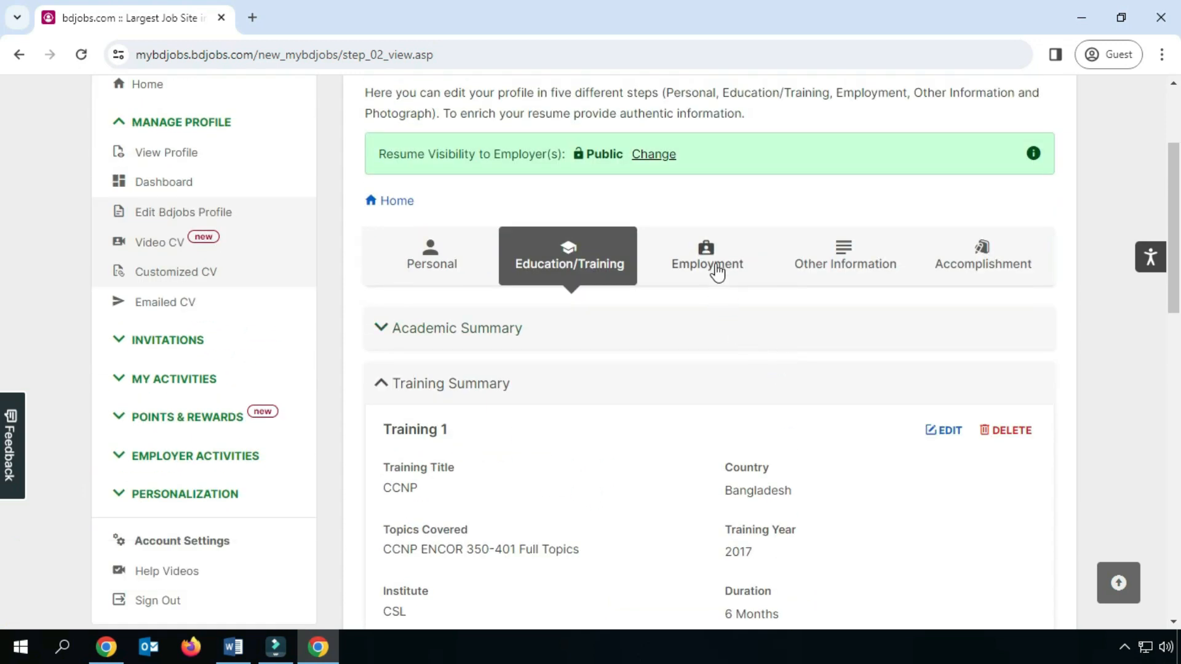
scroll(530, 453, "down", 8)
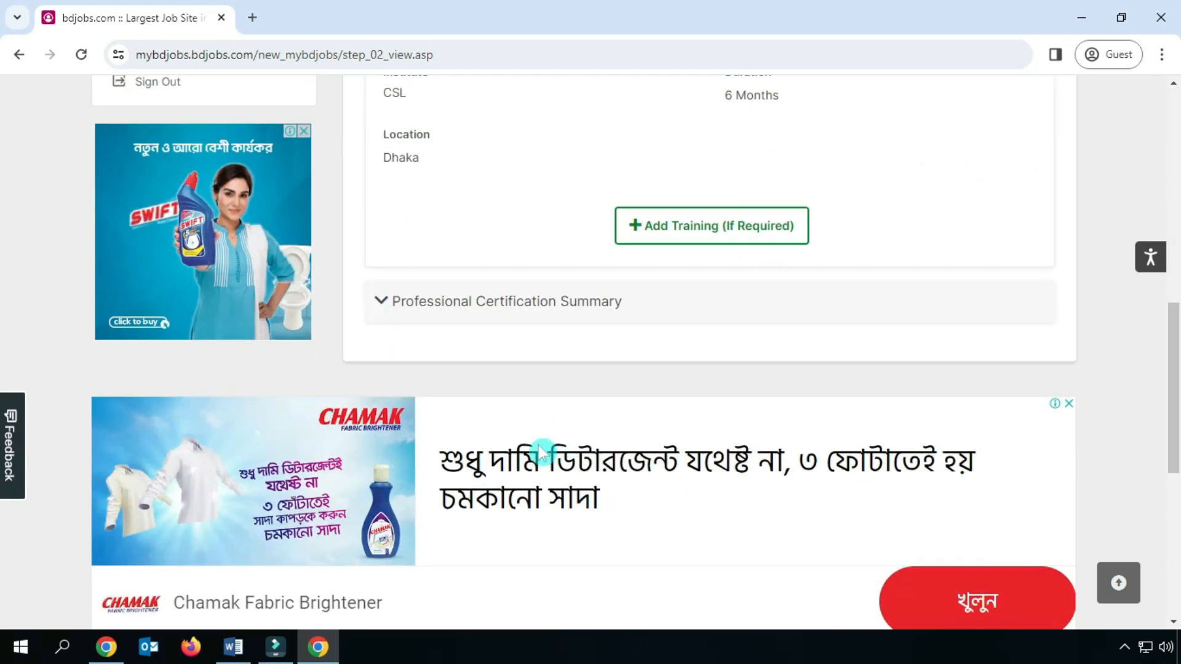
left_click(470, 308)
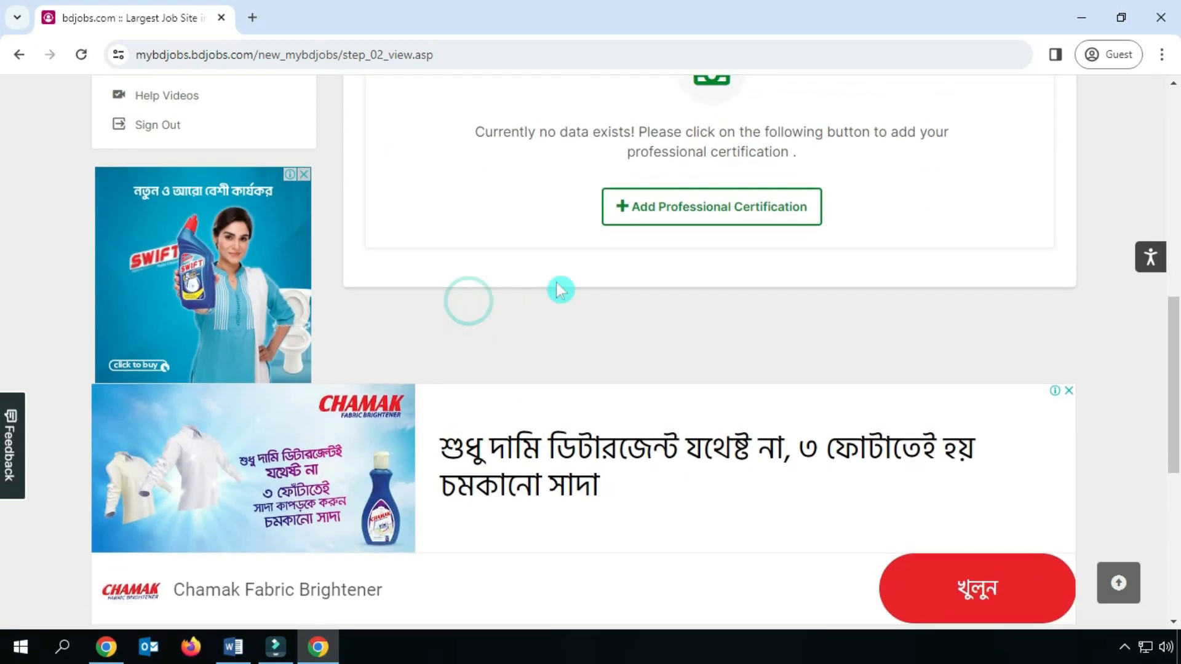
left_click(664, 360)
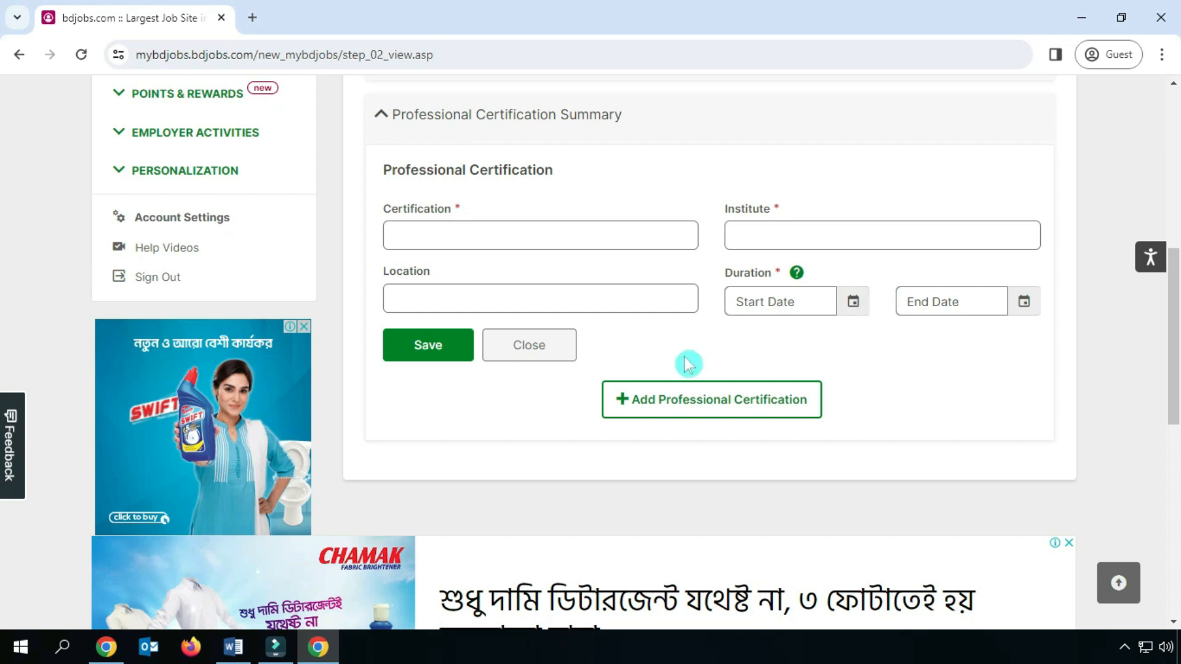
left_click(527, 345)
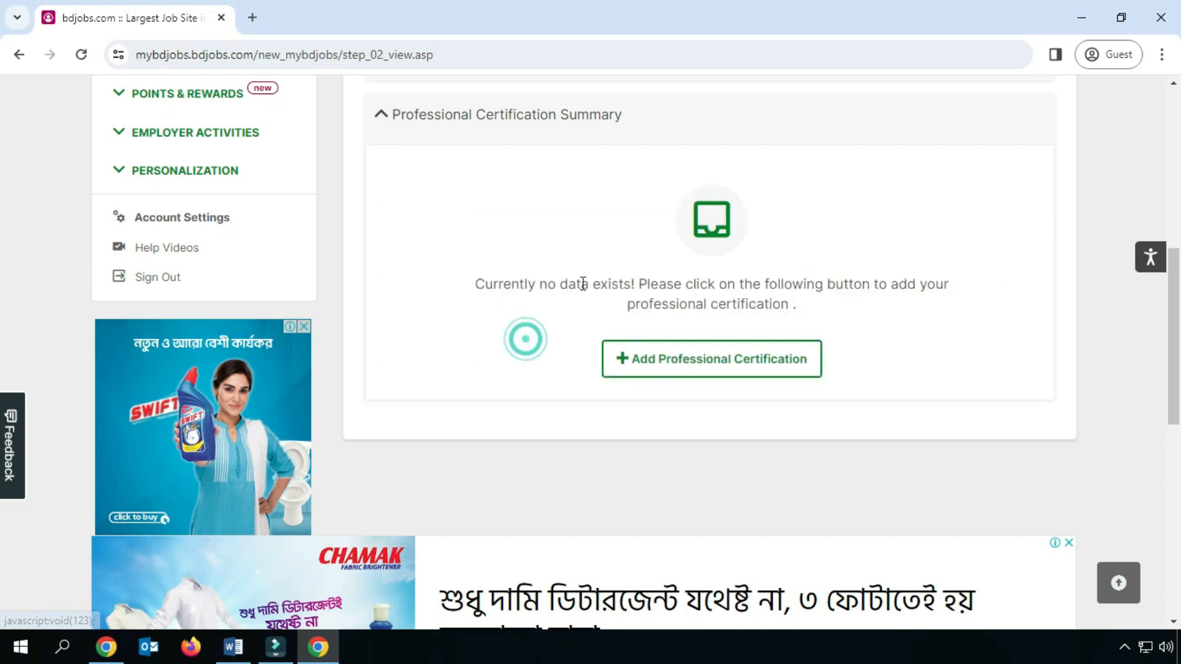
scroll(584, 276, "up", 4)
Step: Go to the Employment step and open a blank Add Experience form
left_click(707, 206)
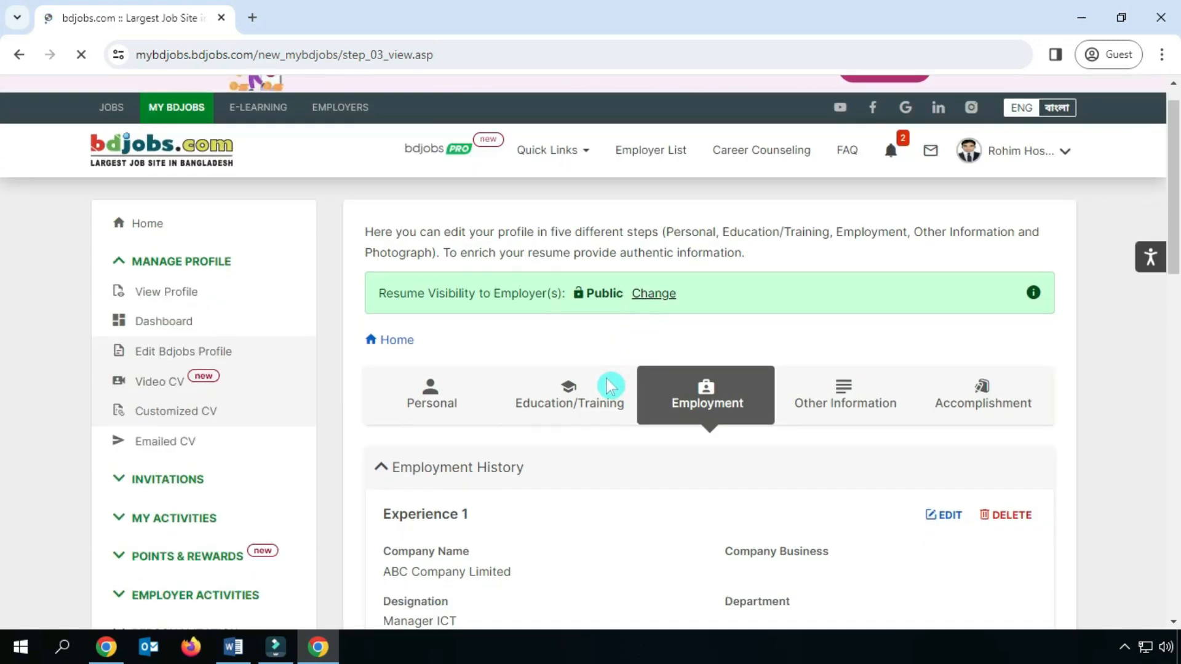
scroll(601, 381, "down", 8)
scroll(561, 391, "up", 3)
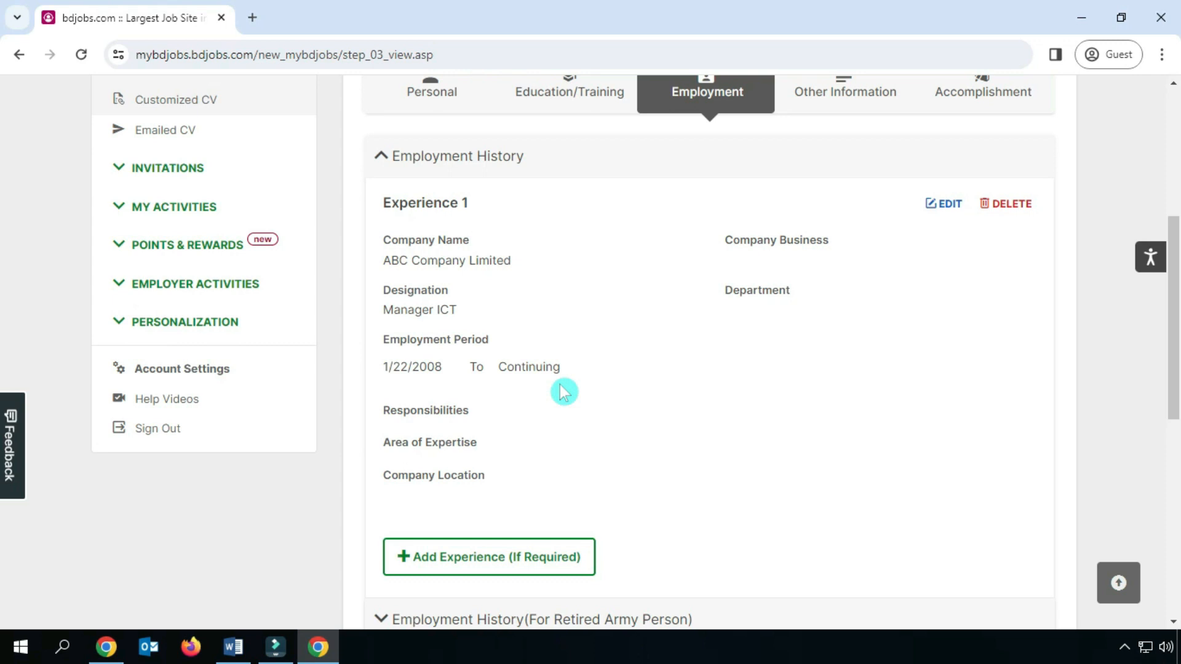
left_click(516, 563)
scroll(604, 435, "down", 6)
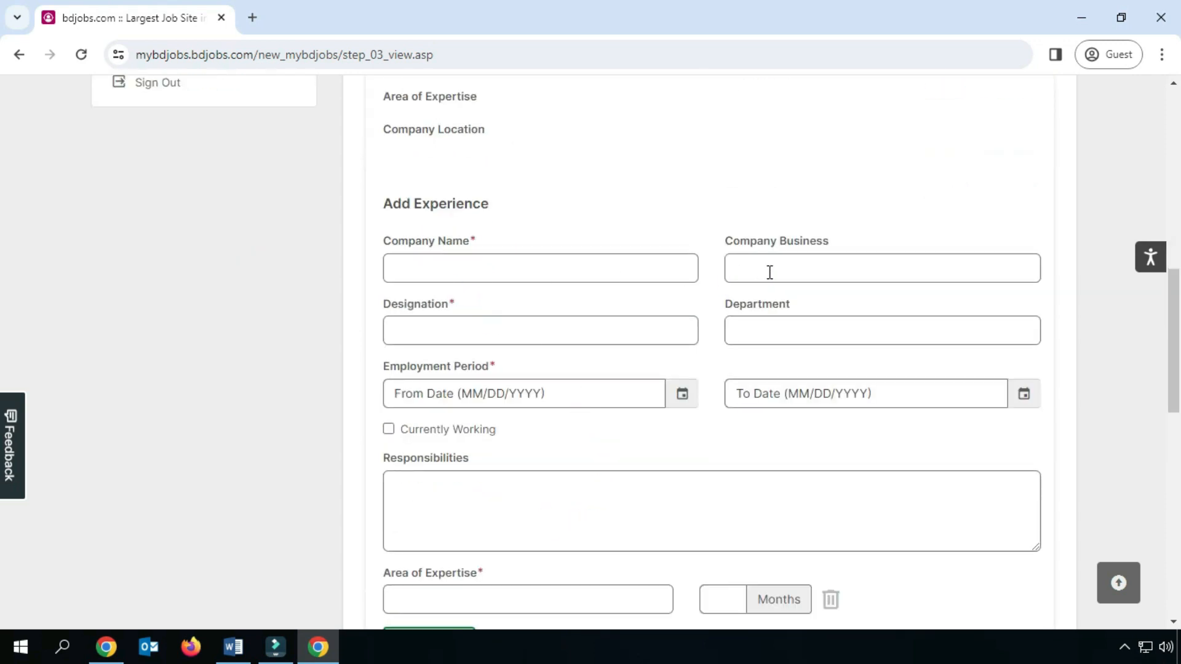
left_click(535, 315)
Step: Uncheck Currently Working so To Date reappears, then bring up the Word CV's Employment History
left_click(391, 431)
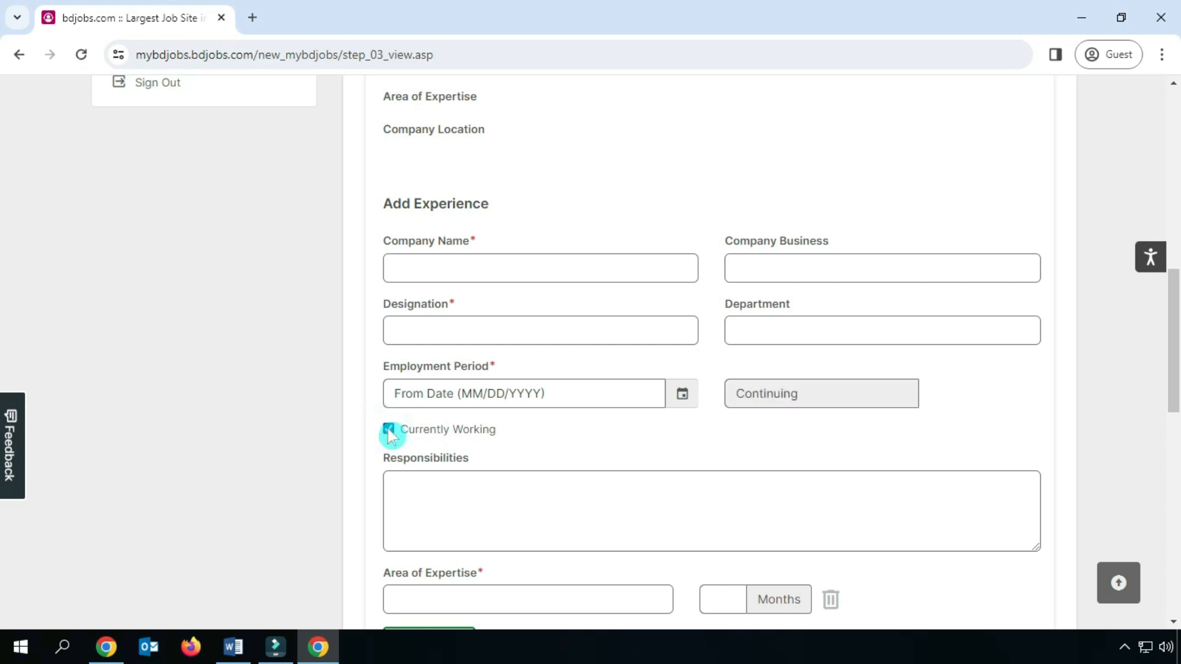
left_click(389, 431)
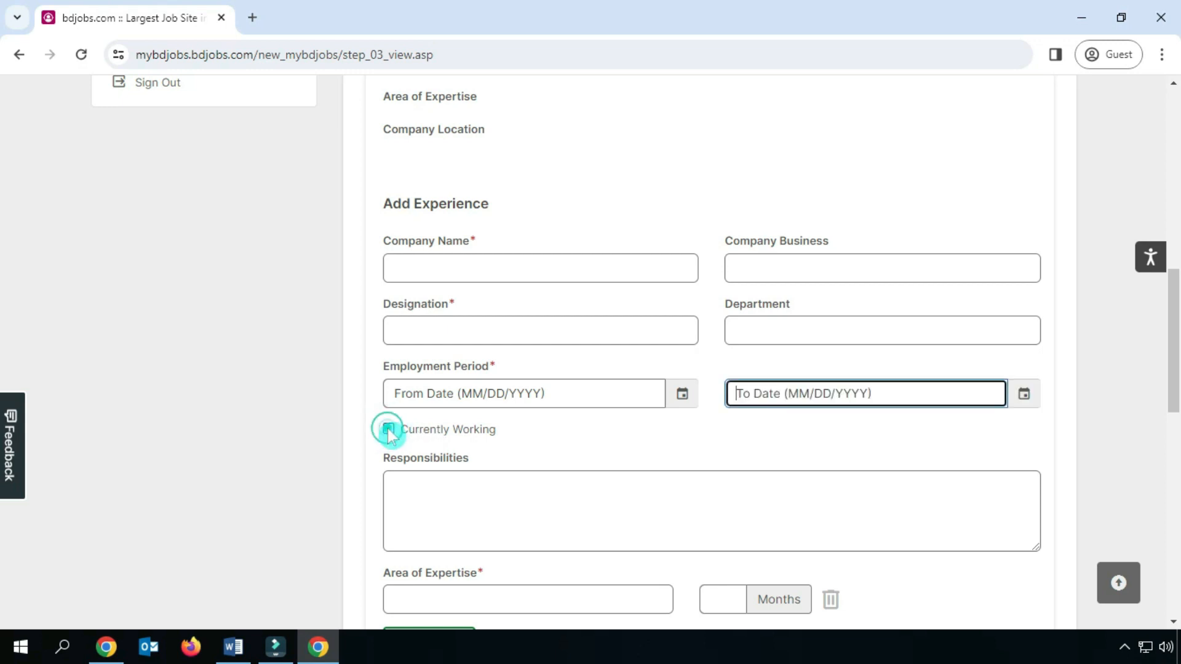
scroll(462, 484, "down", 2)
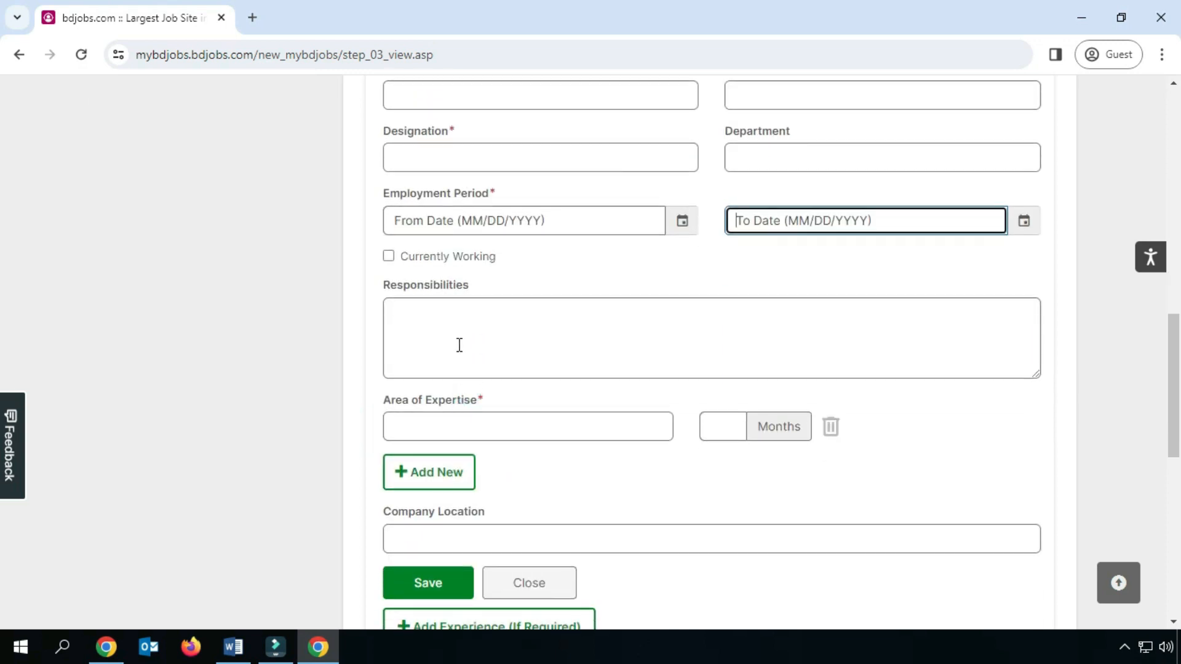
scroll(427, 346, "up", 1)
left_click(430, 362)
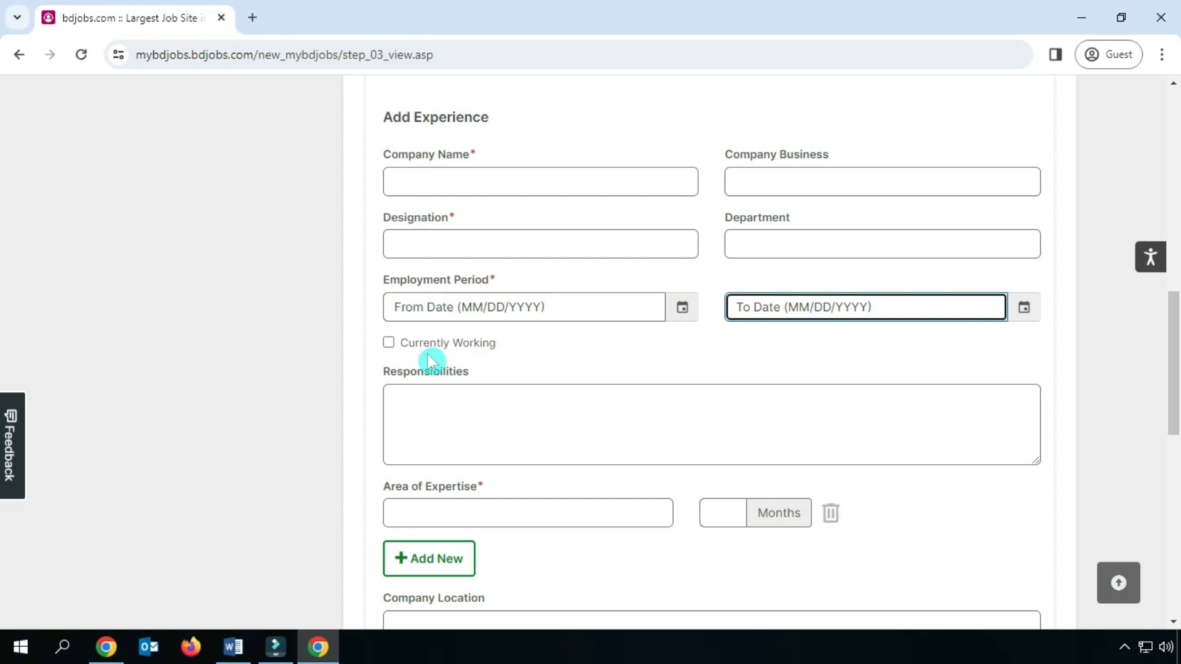
key("alt+Tab")
scroll(578, 400, "up", 9)
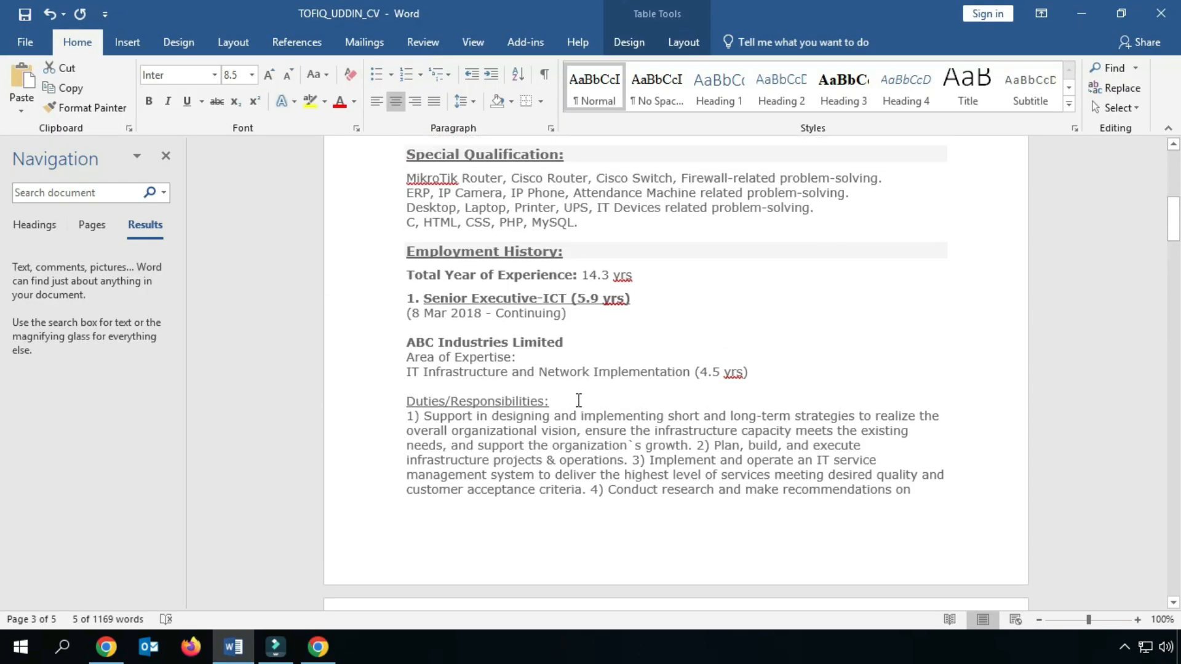
Step: Copy the ABC Industries Duties/Responsibilities paragraph from the Word CV and return to Bdjobs
scroll(578, 401, "down", 4)
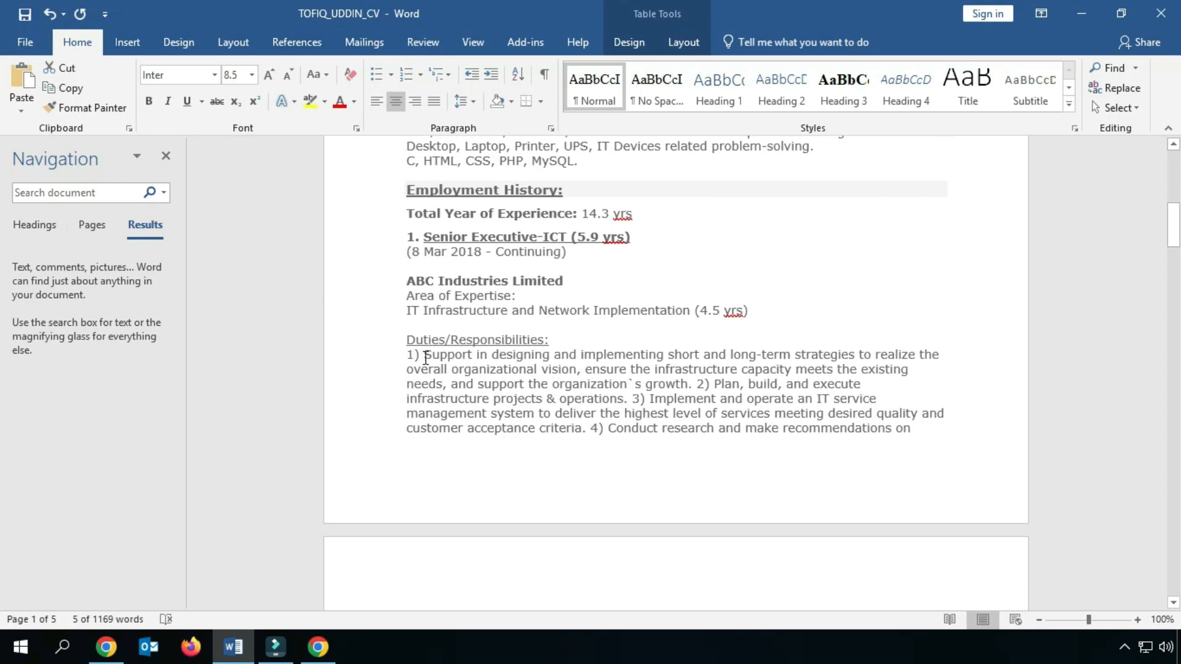
left_click_drag(408, 352, 929, 427)
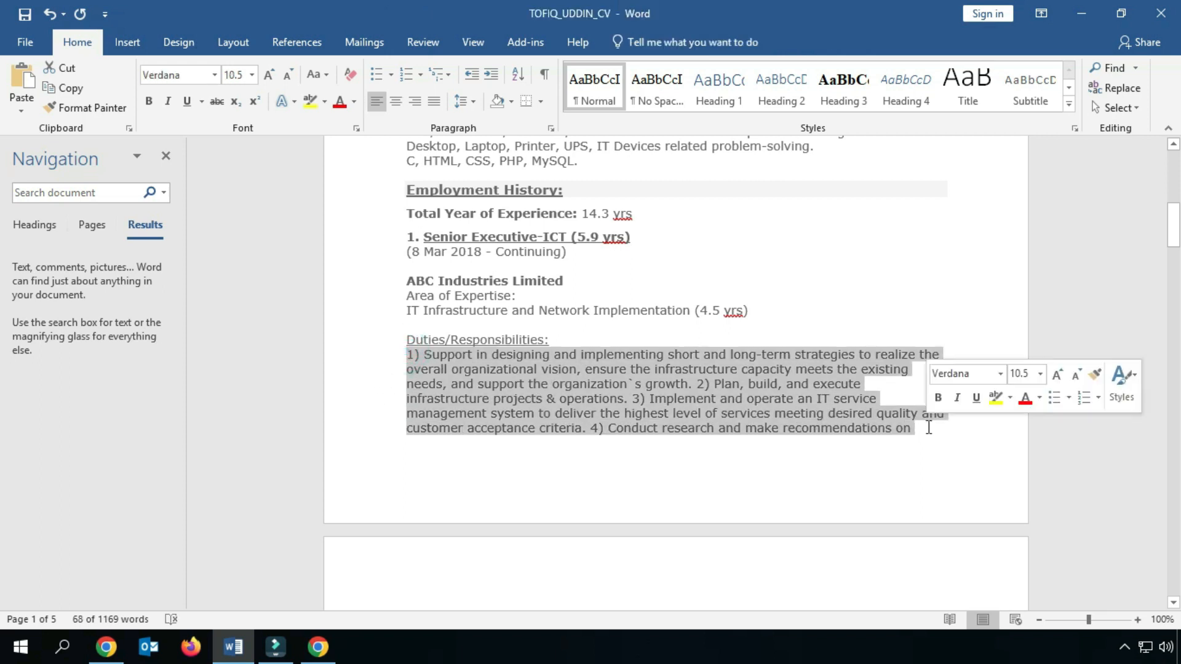
key("ctrl+c")
key("alt+Tab")
Step: Paste the CV duties into Responsibilities and choose ICT Management expertise with its months and company location
left_click(446, 338)
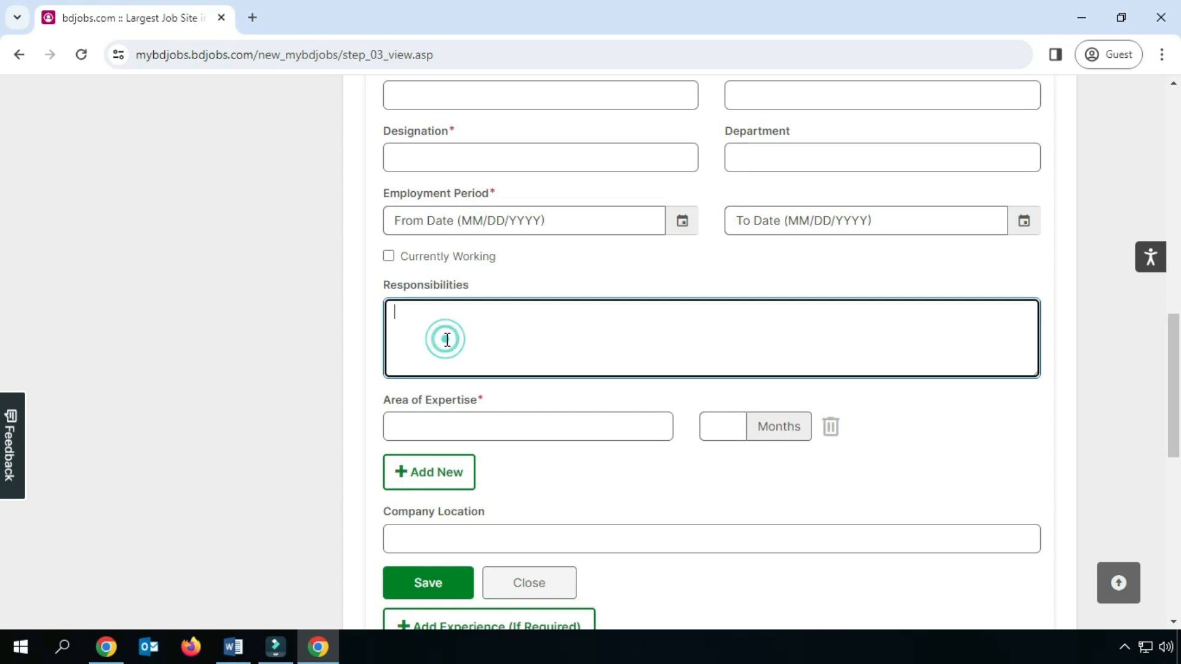
key("ctrl+v")
left_click(441, 424)
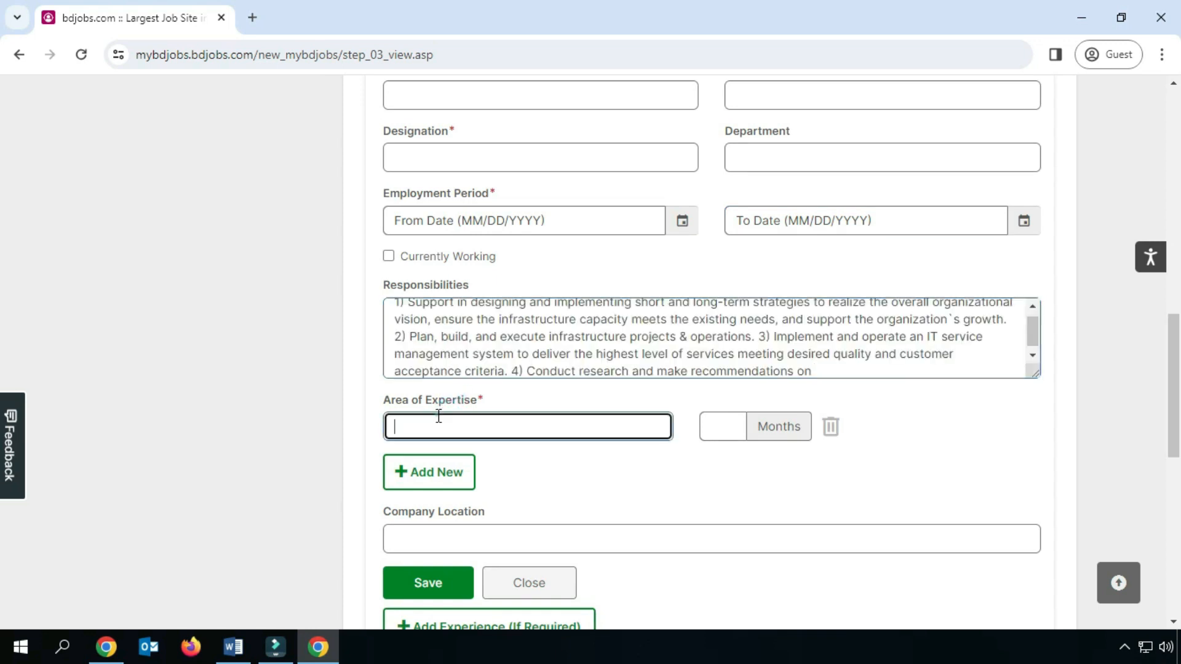
left_click(468, 502)
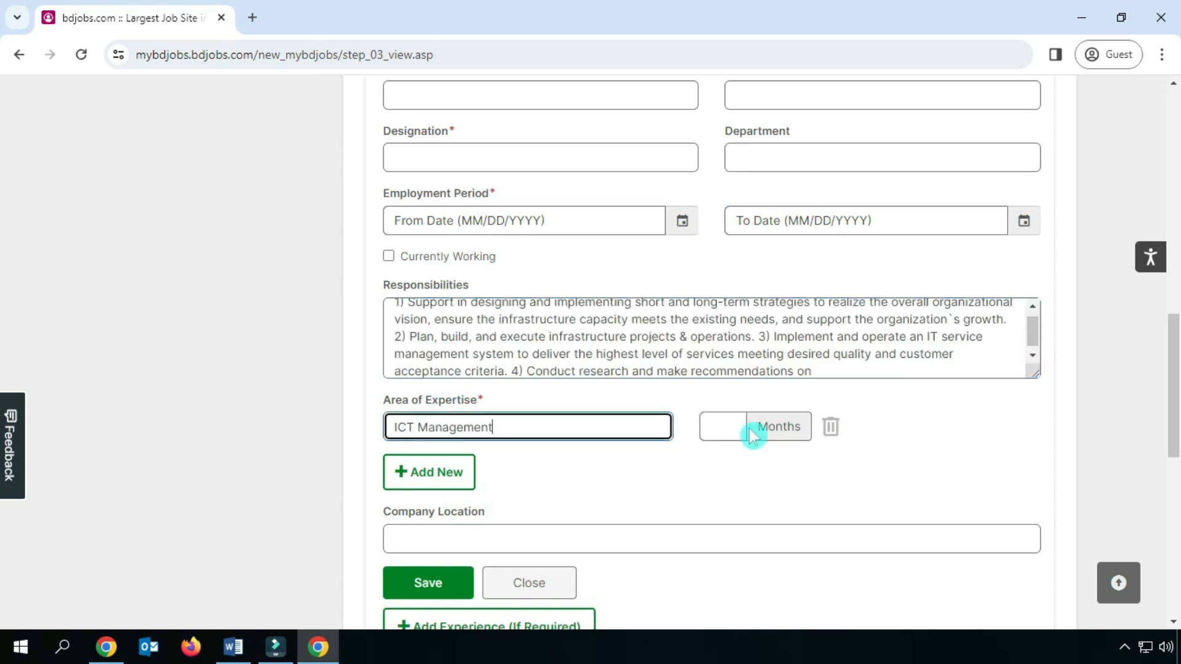
left_click(725, 428)
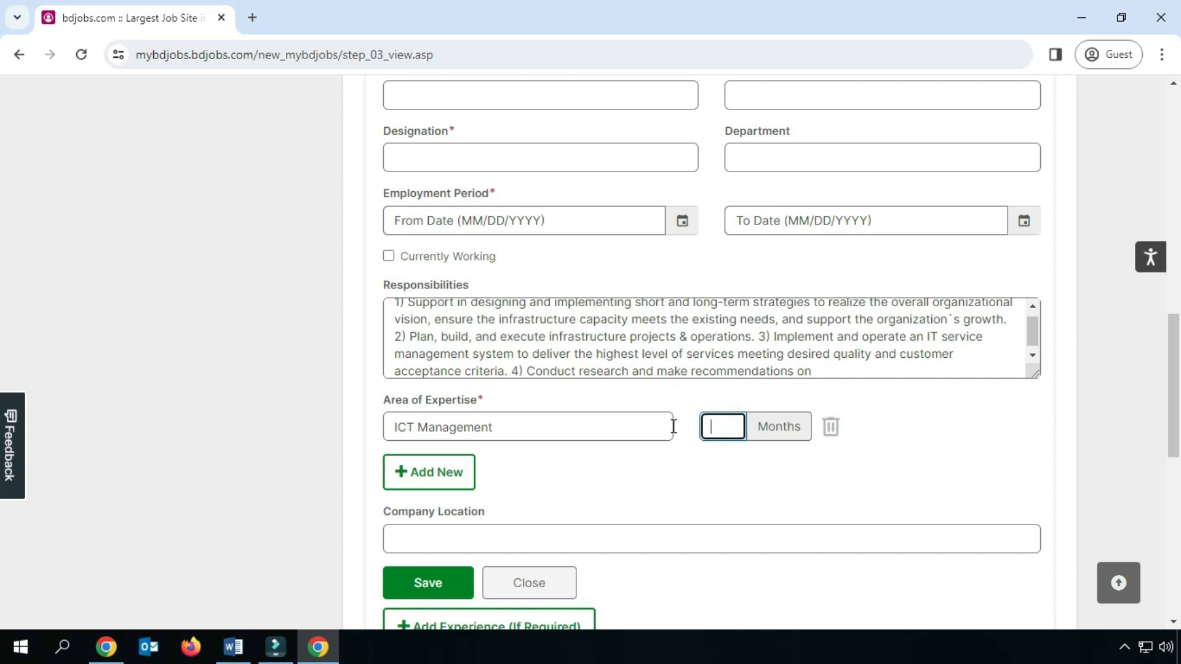
left_click(708, 457)
left_click(639, 477)
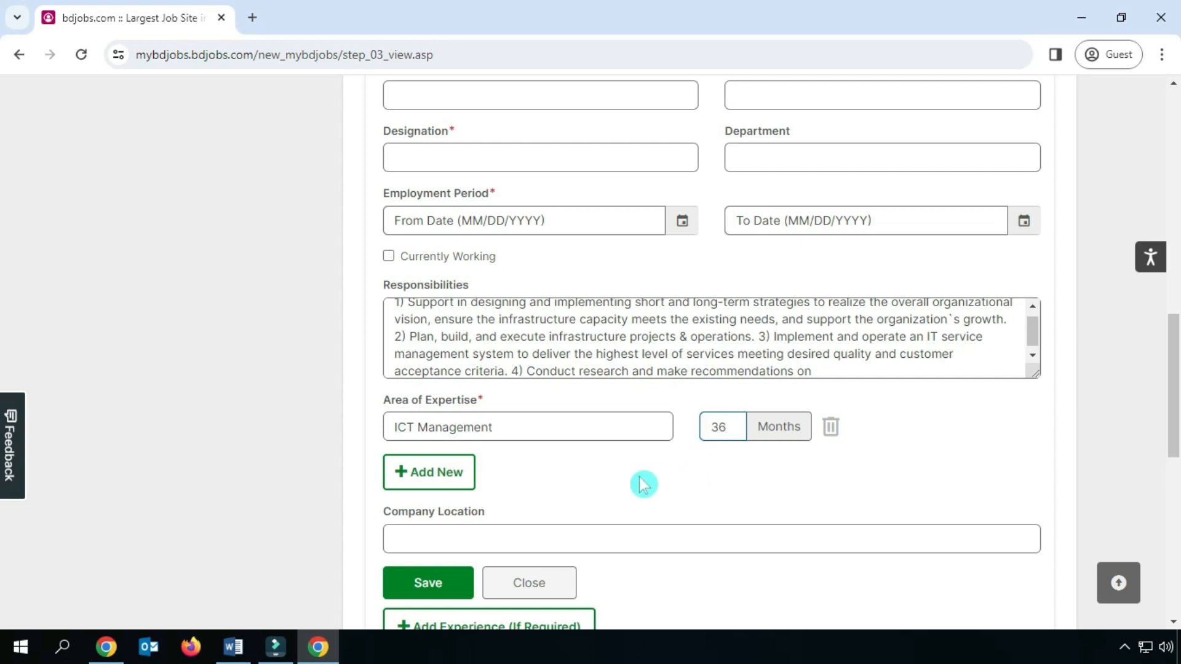
left_click(460, 535)
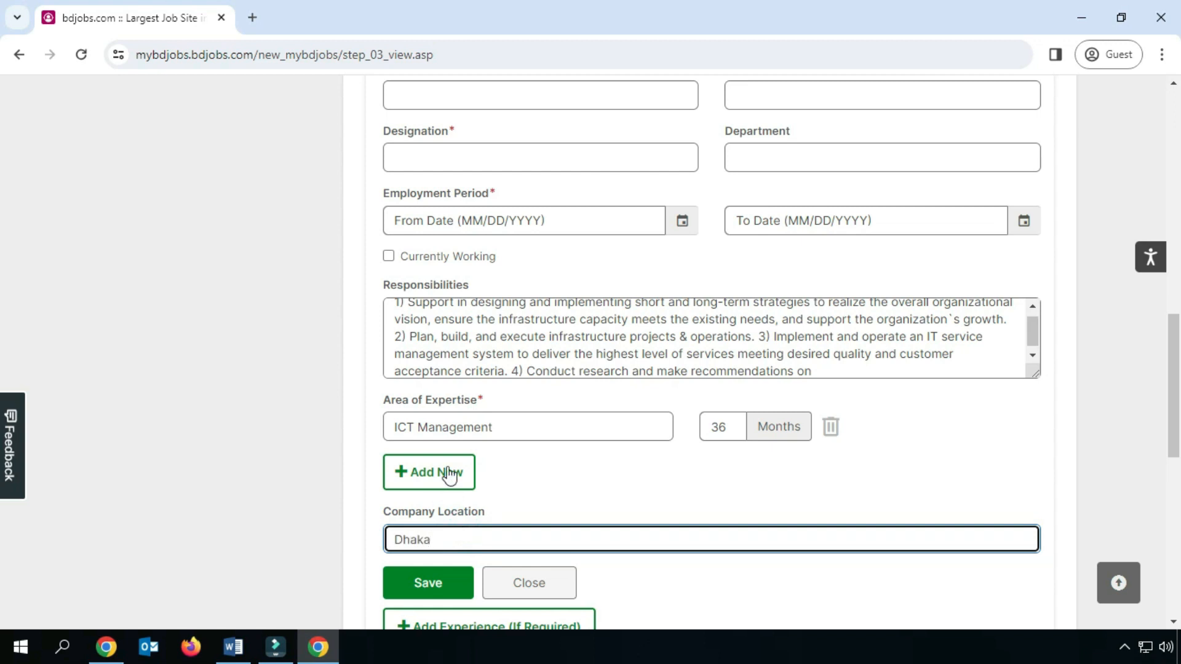
scroll(482, 324, "up", 3)
Step: Enter company HGH company, business Food, designation AGM ICT and department IT
left_click(482, 266)
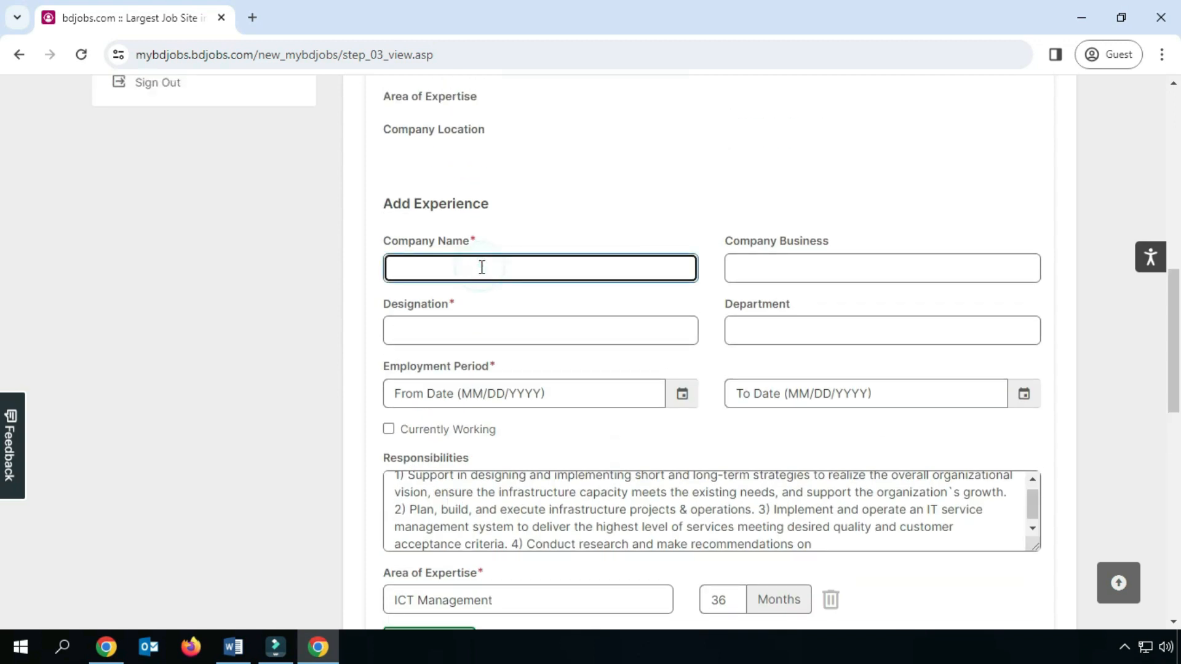
type("HGH company")
left_click(754, 264)
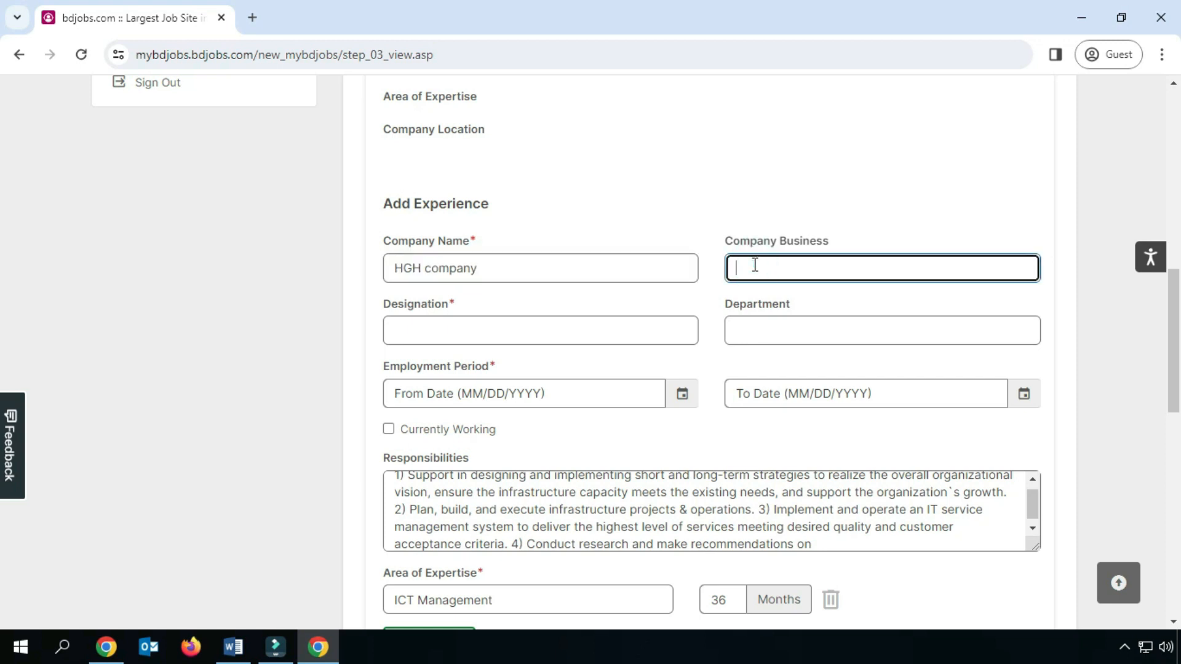
type("Food")
left_click(464, 332)
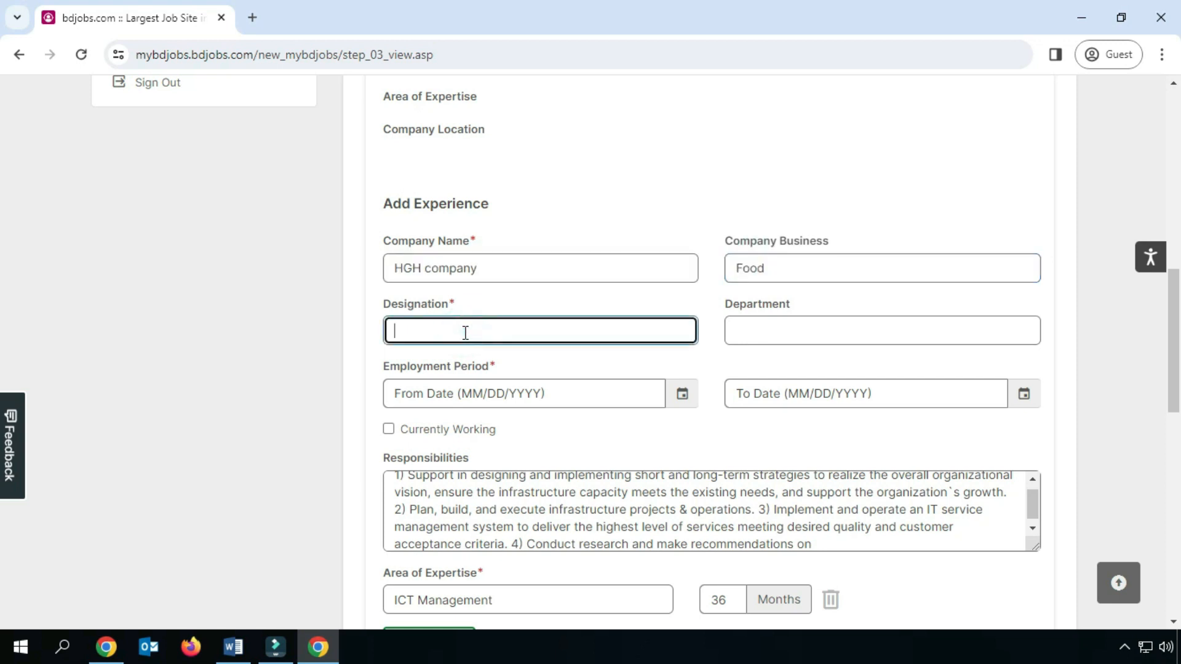
type("AGM ICT")
left_click(756, 322)
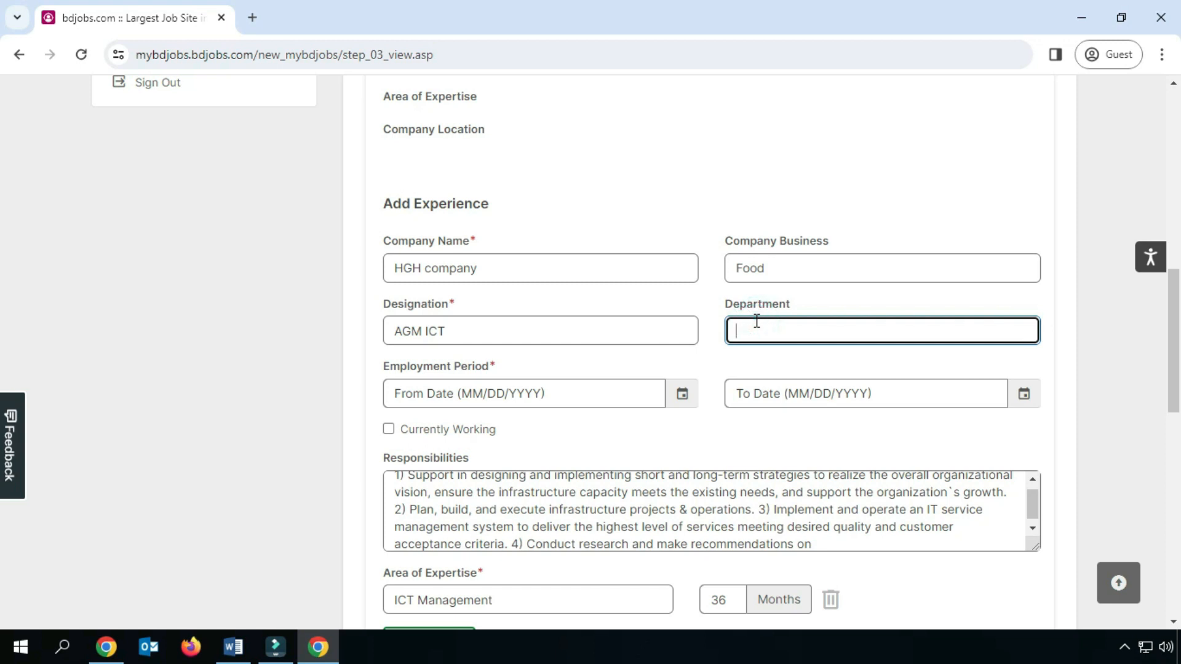
type("IT")
Step: Set the start date to 02/21/2018, mark the job as currently working, and save the experience
left_click(490, 393)
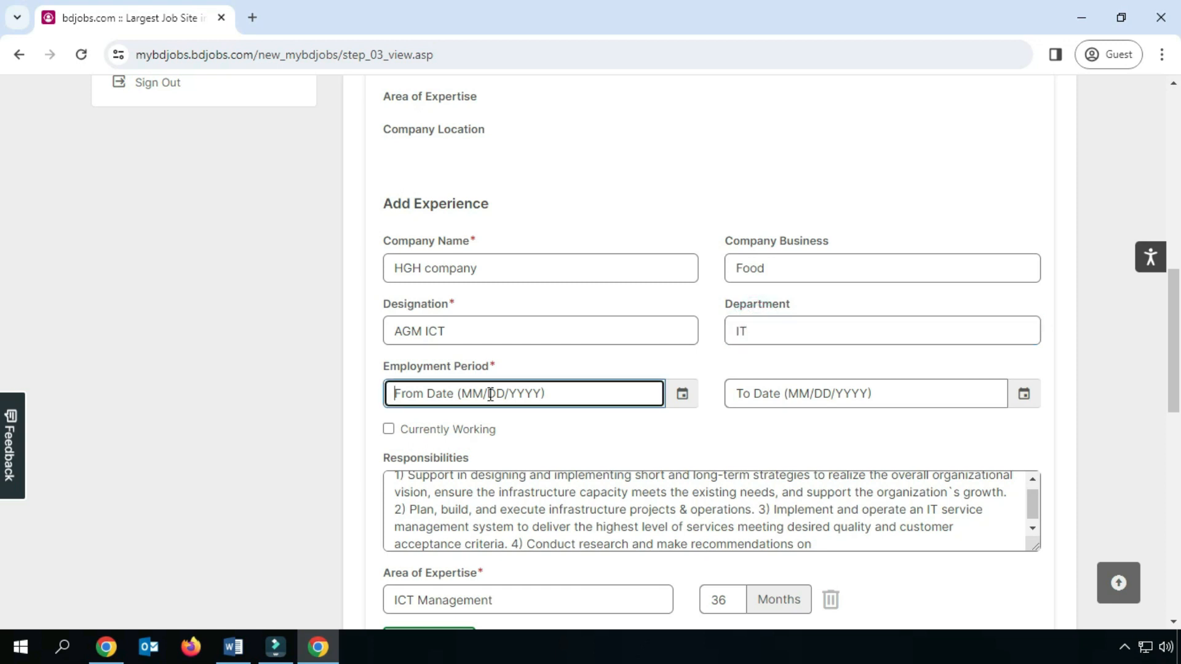
type("02/21/201")
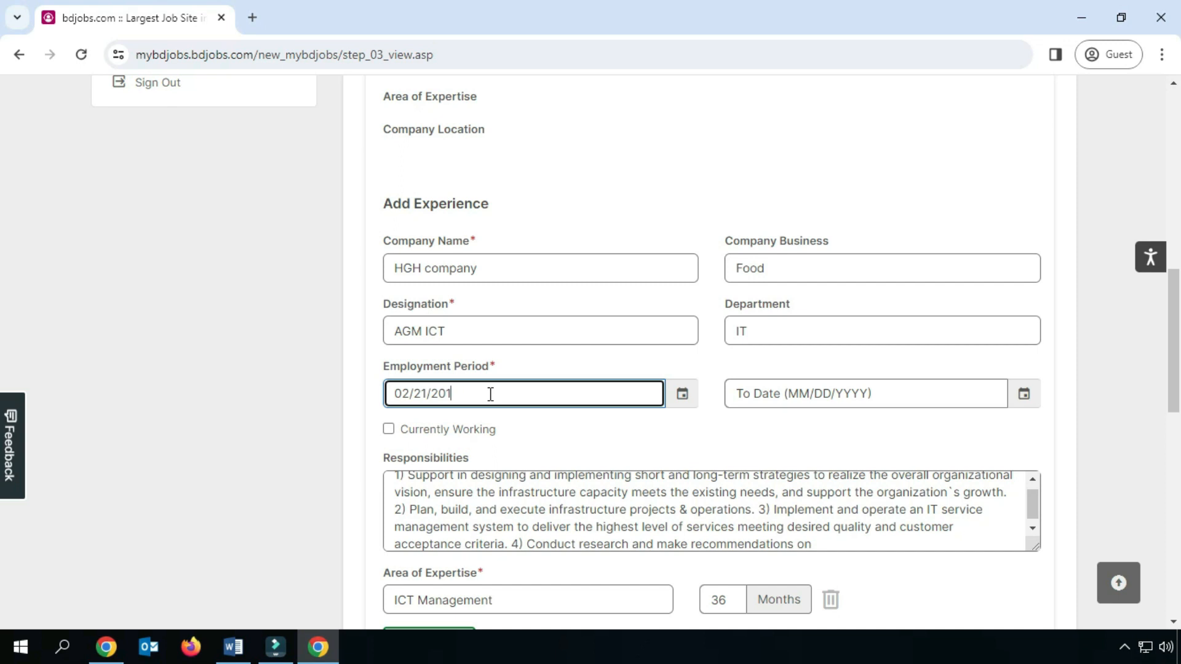
left_click(390, 432)
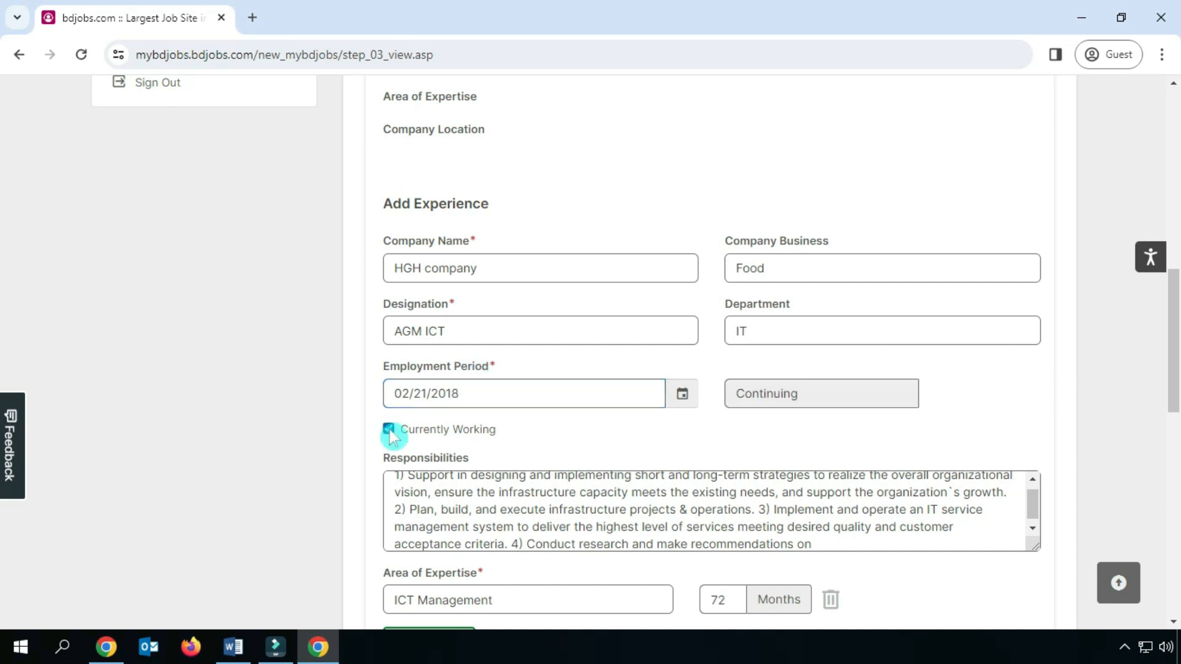
scroll(392, 439, "down", 7)
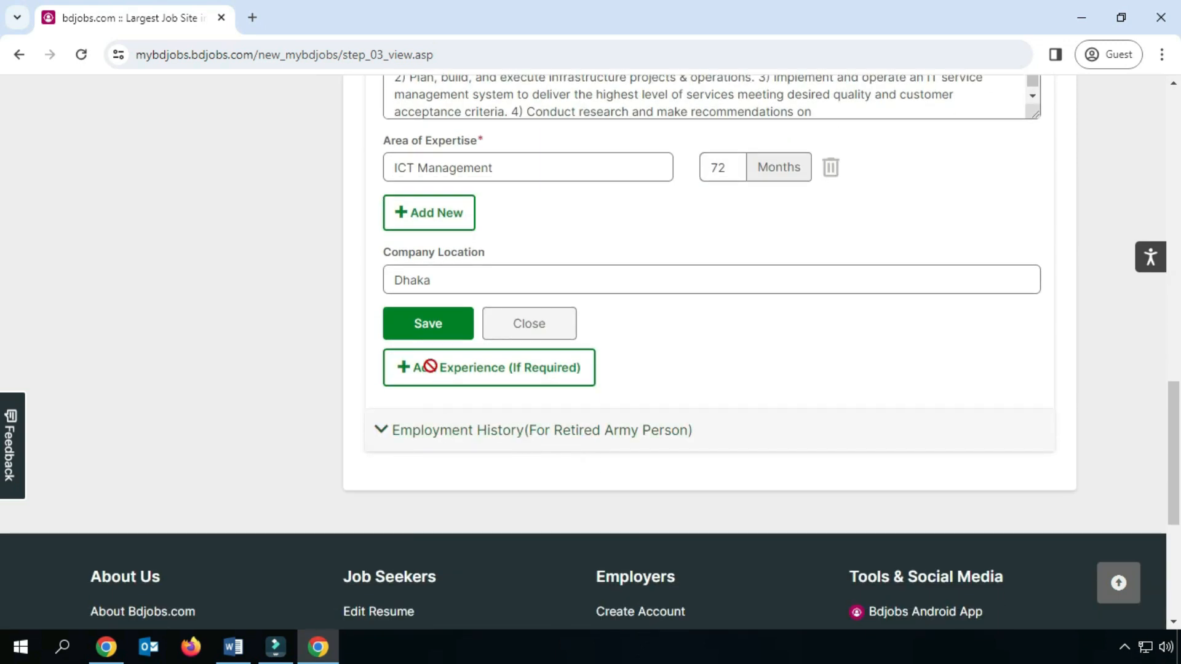
left_click(435, 329)
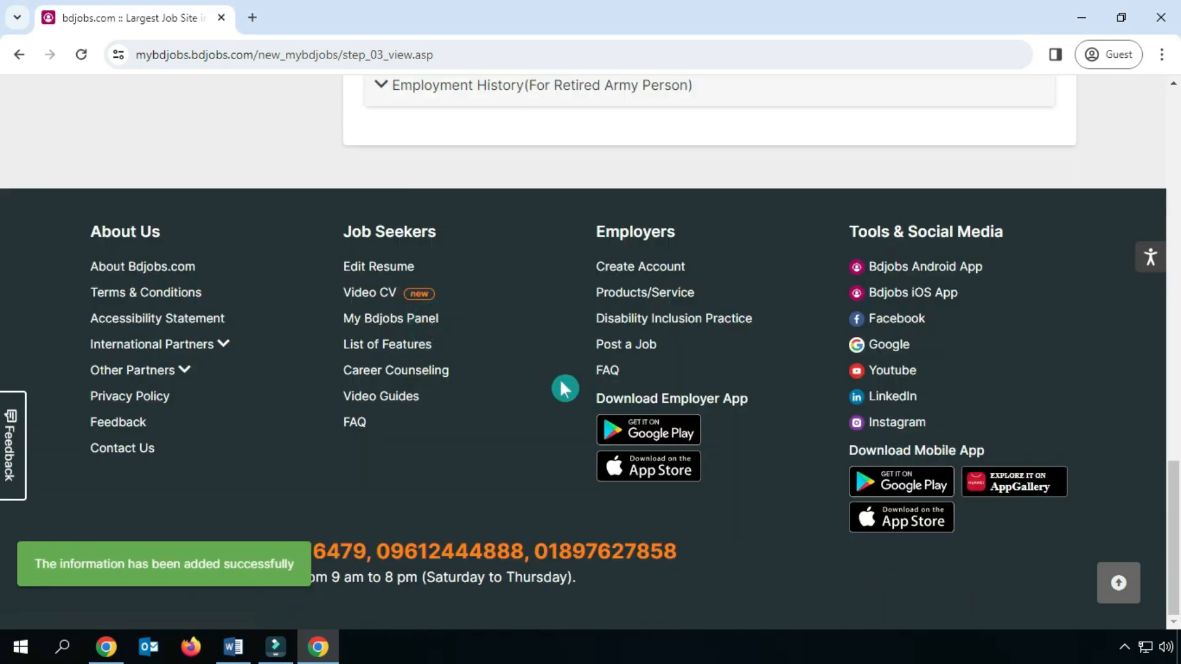
scroll(563, 383, "up", 4)
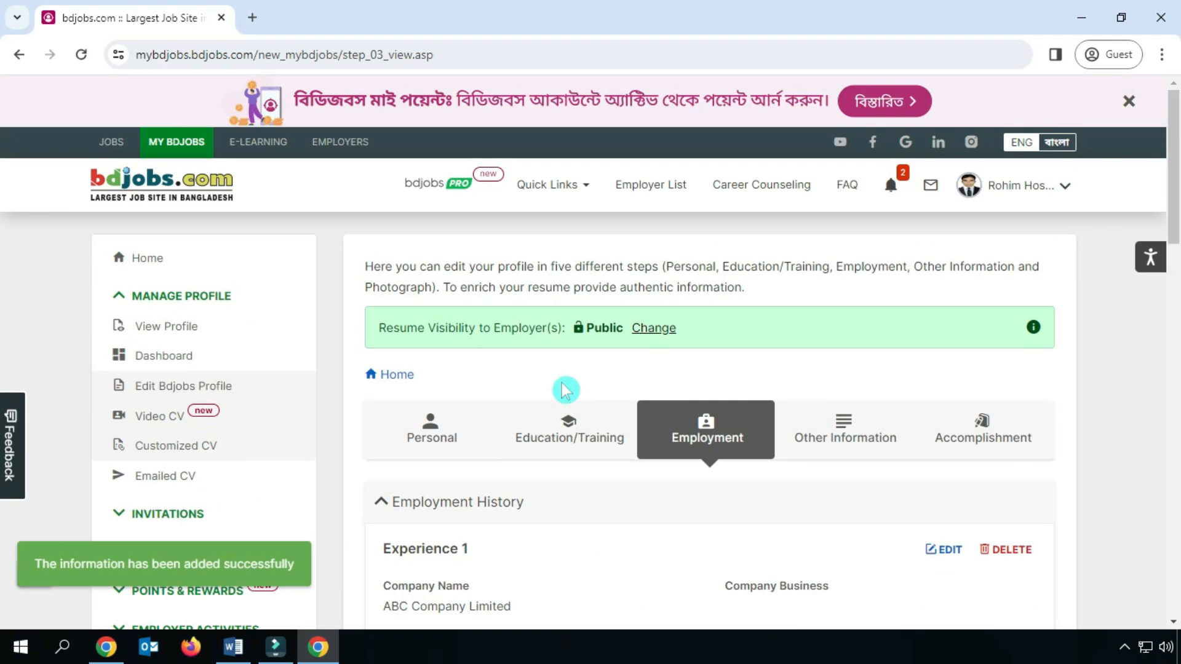
scroll(566, 389, "down", 3)
Step: In Other Information, begin adding a skill, then collapse the Skill section
left_click(820, 266)
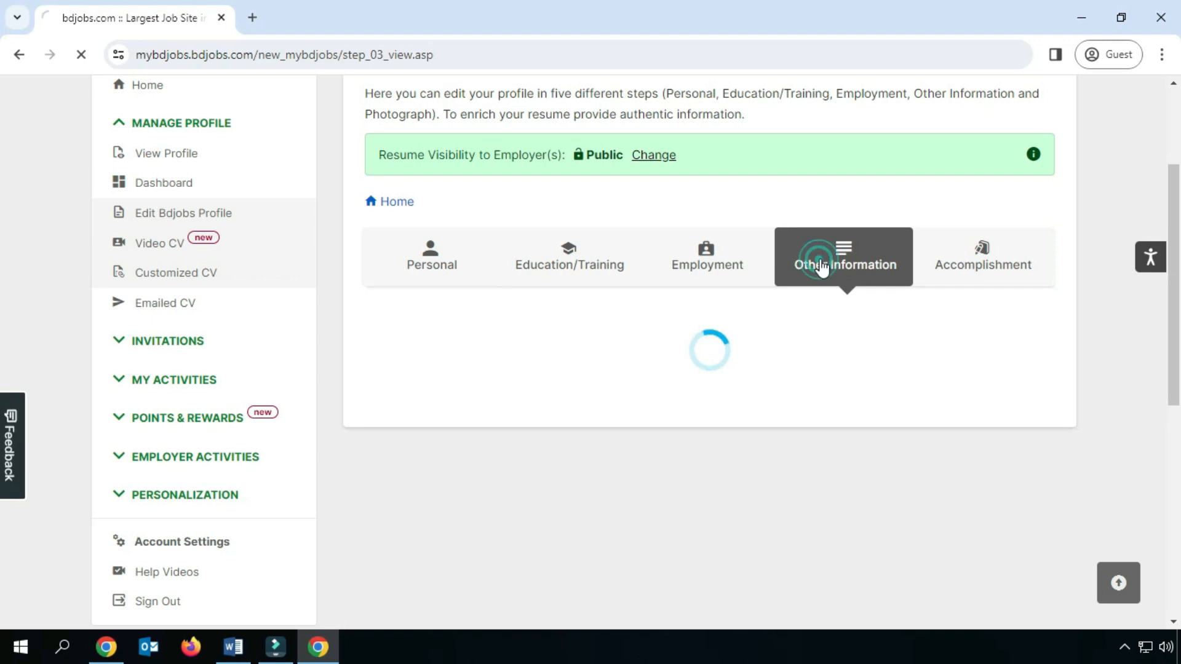
scroll(530, 417, "down", 1)
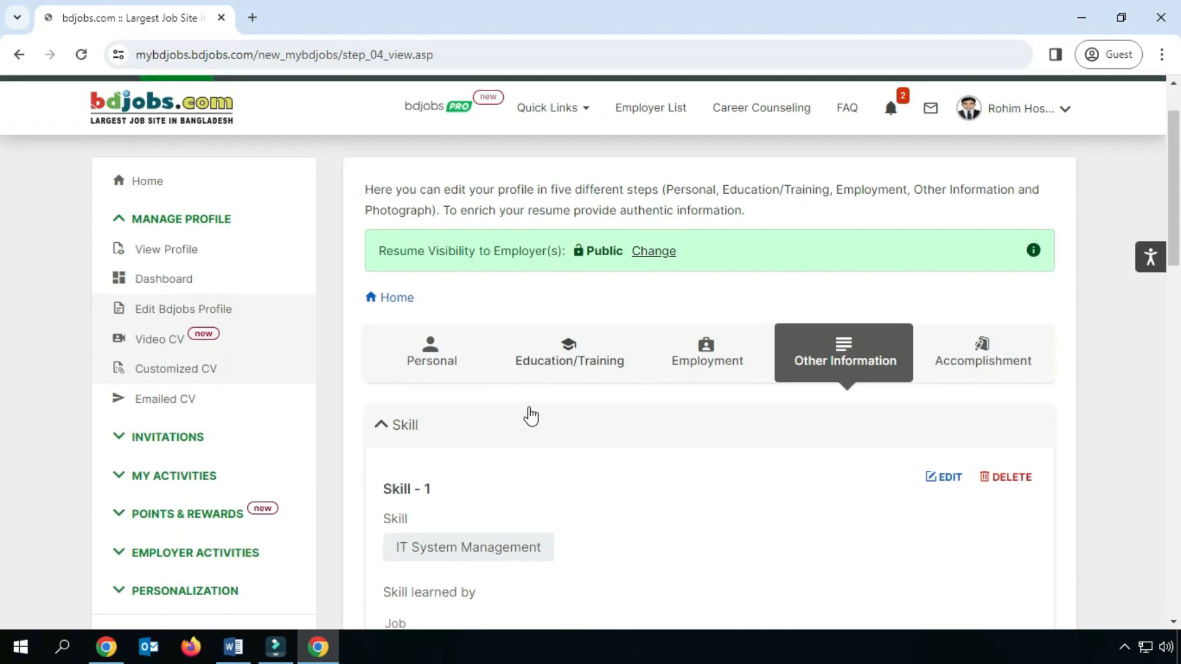
scroll(531, 417, "down", 1)
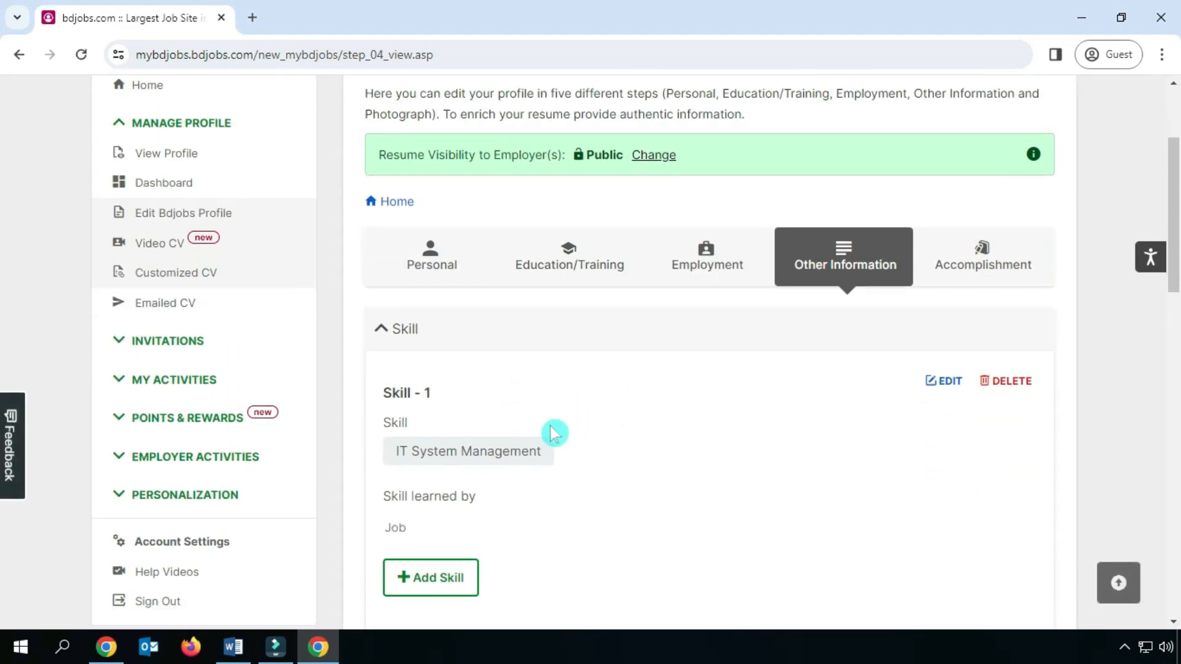
scroll(550, 437, "down", 1)
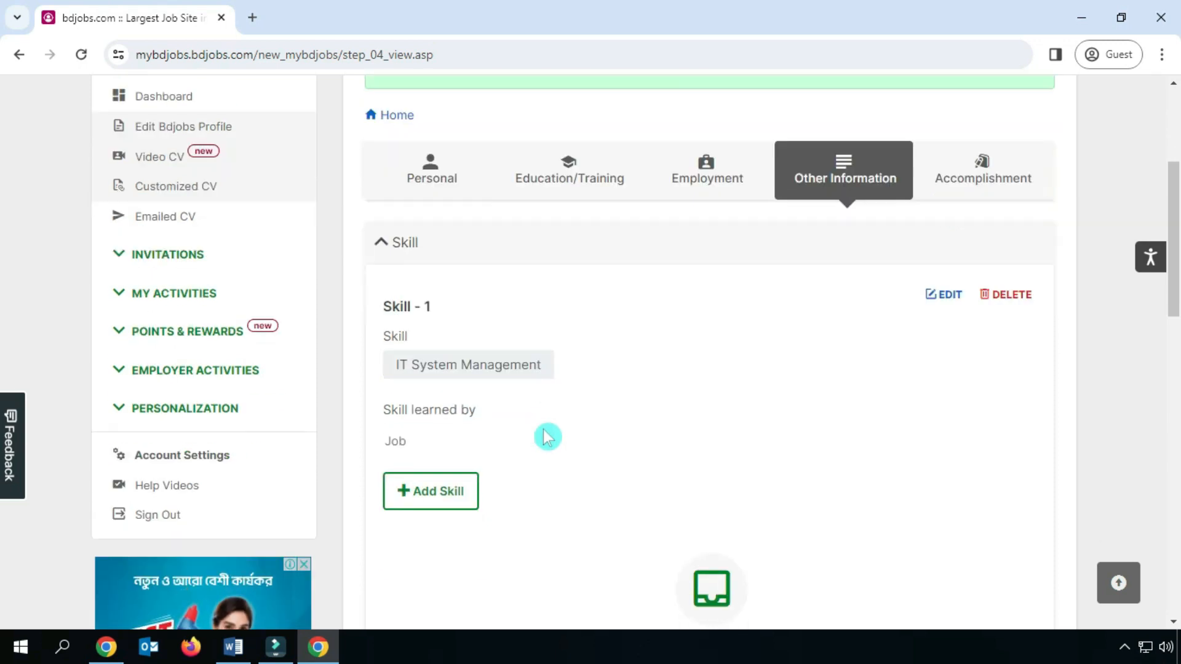
left_click(441, 489)
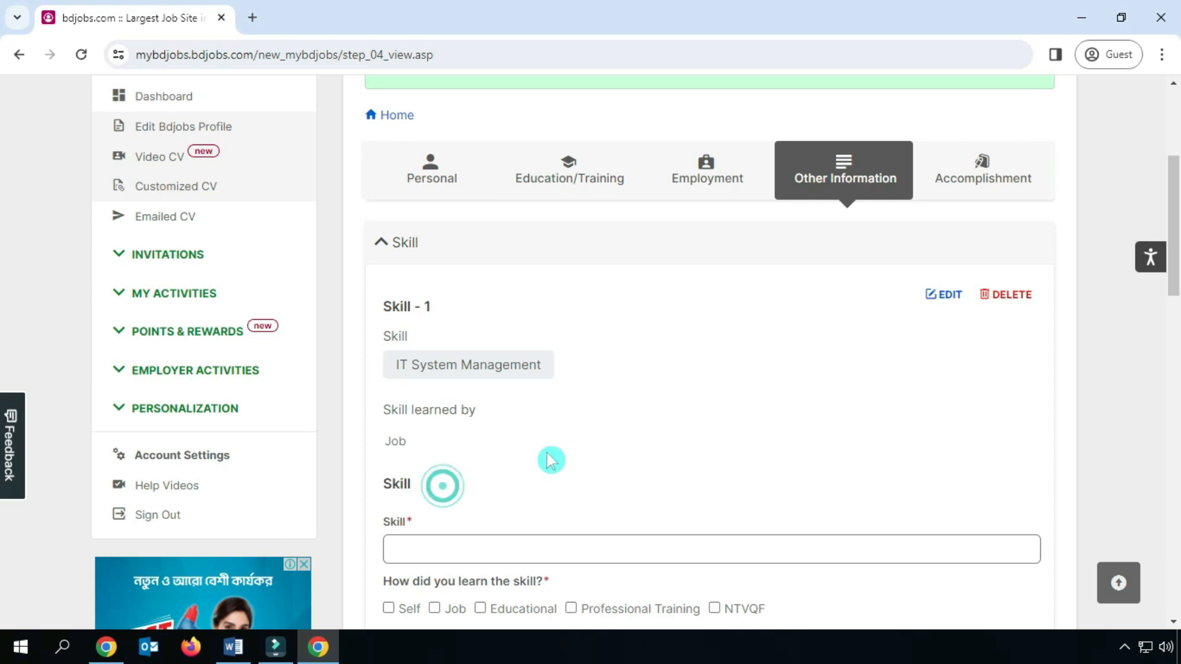
scroll(551, 460, "down", 2)
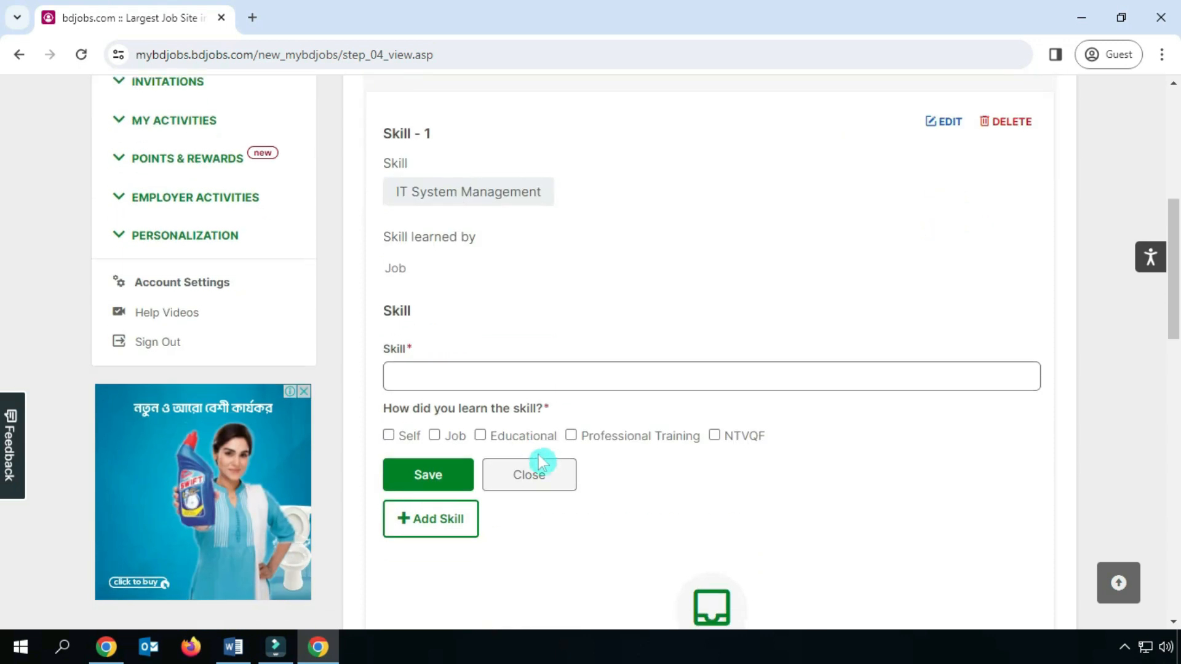
left_click(503, 384)
left_click(503, 383)
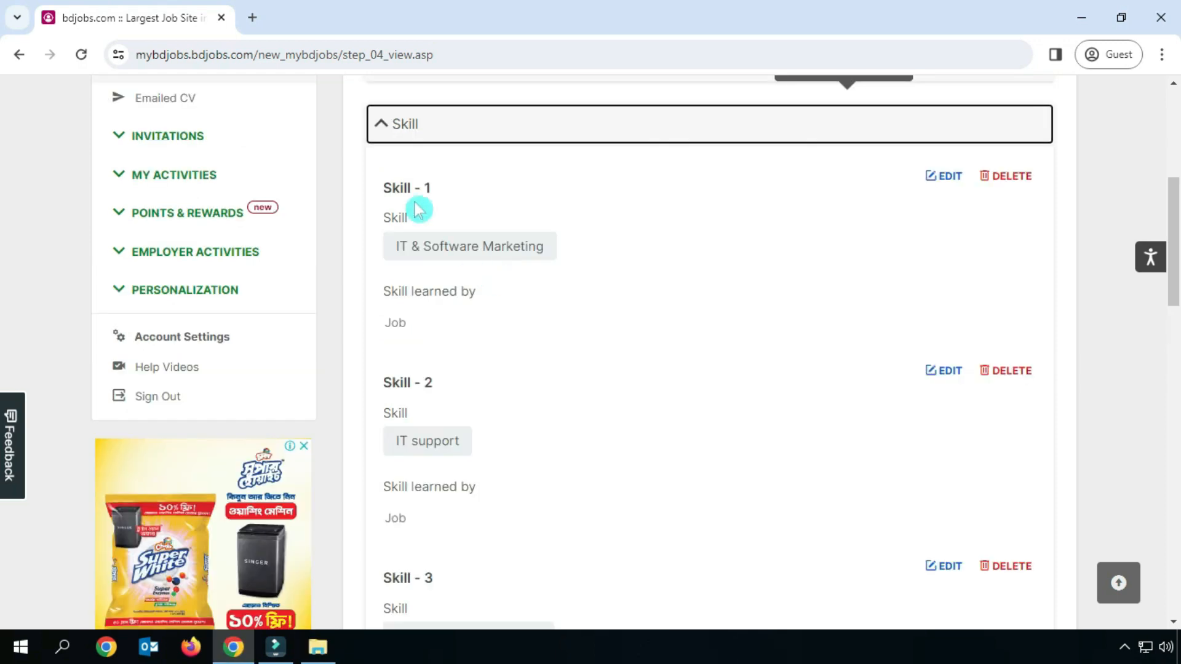
left_click(380, 125)
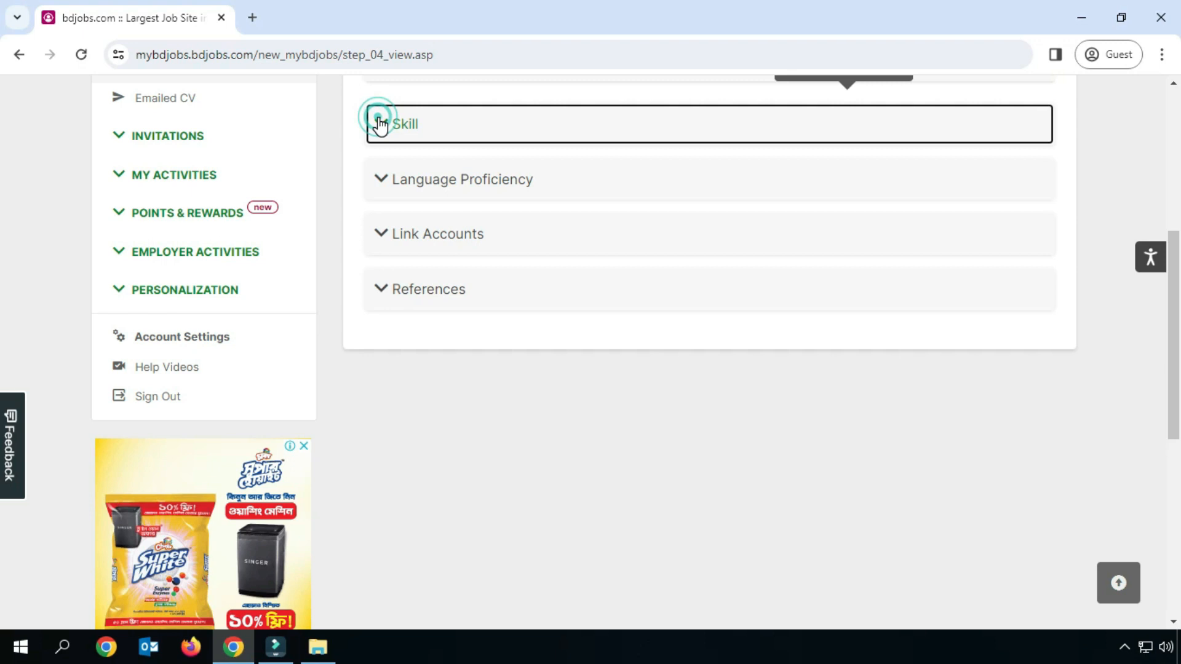
Step: Add English under Language Proficiency with High reading, writing and speaking, and save it
left_click(382, 181)
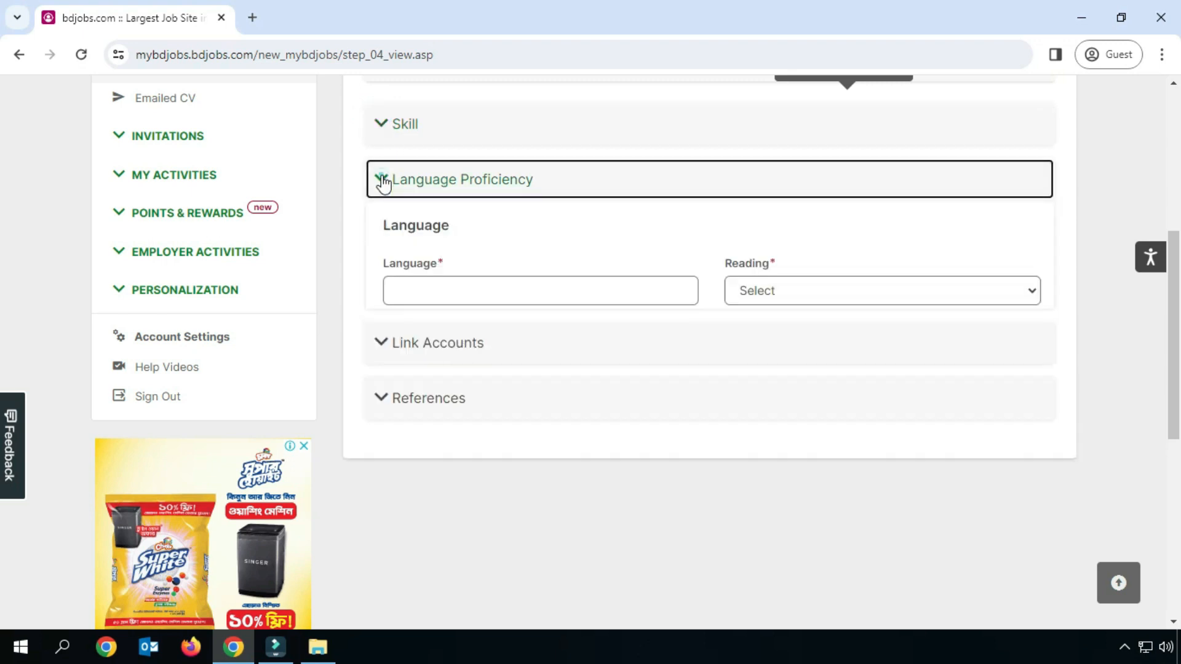
scroll(400, 209, "down", 1)
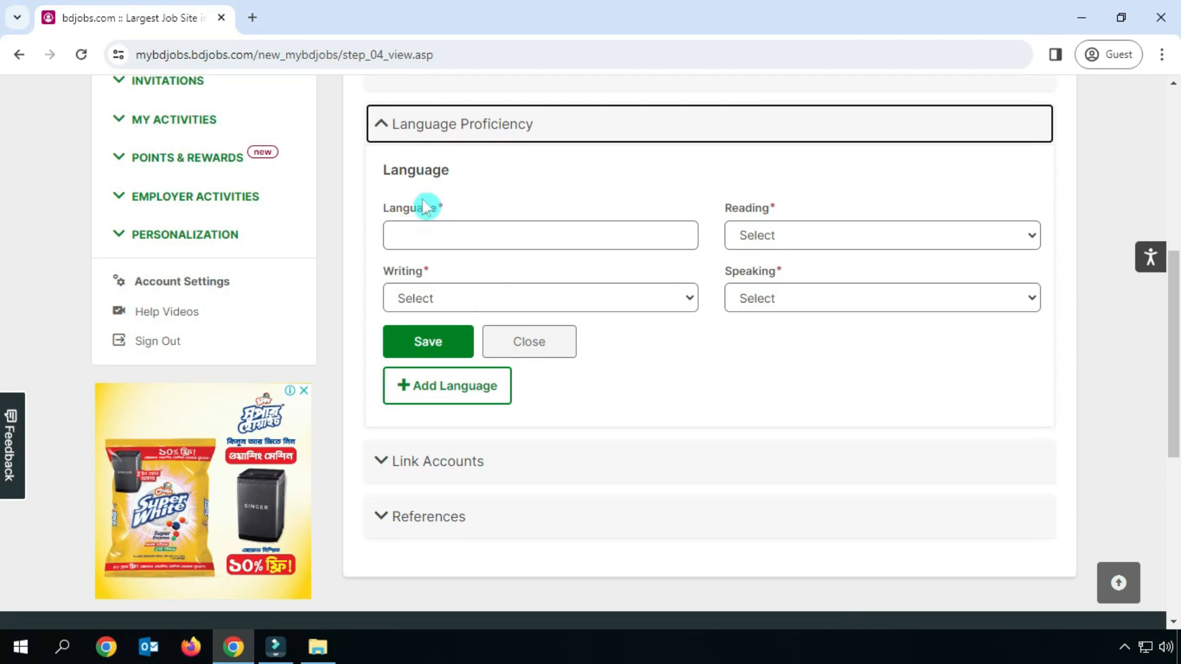
left_click(418, 232)
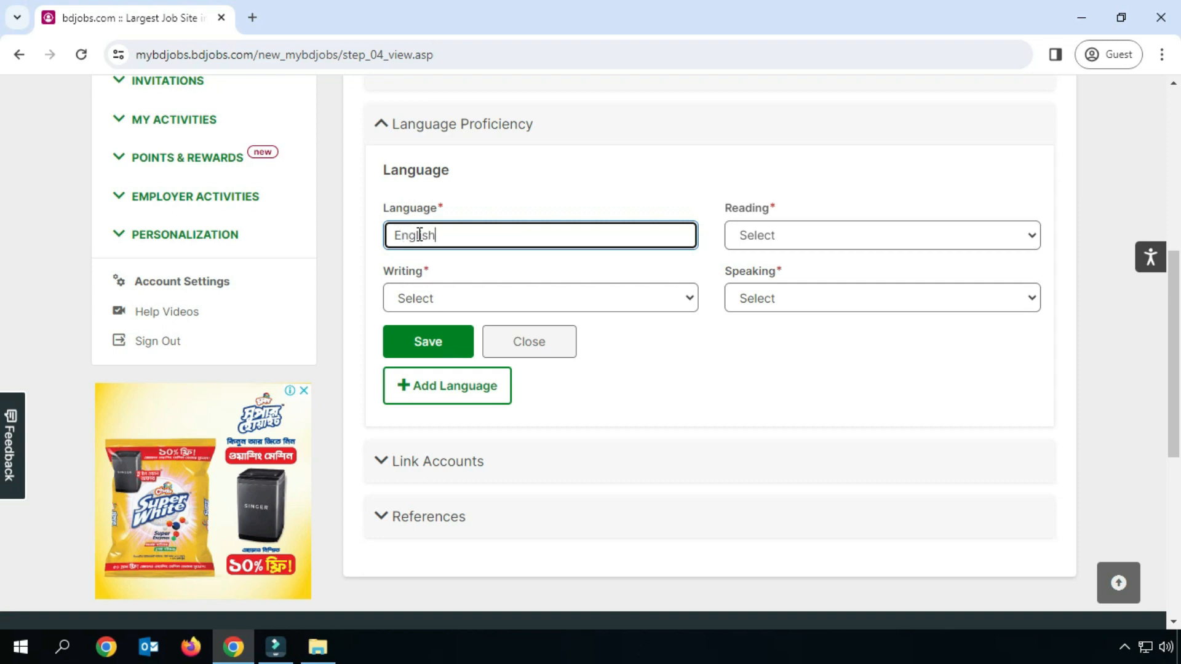
left_click(864, 237)
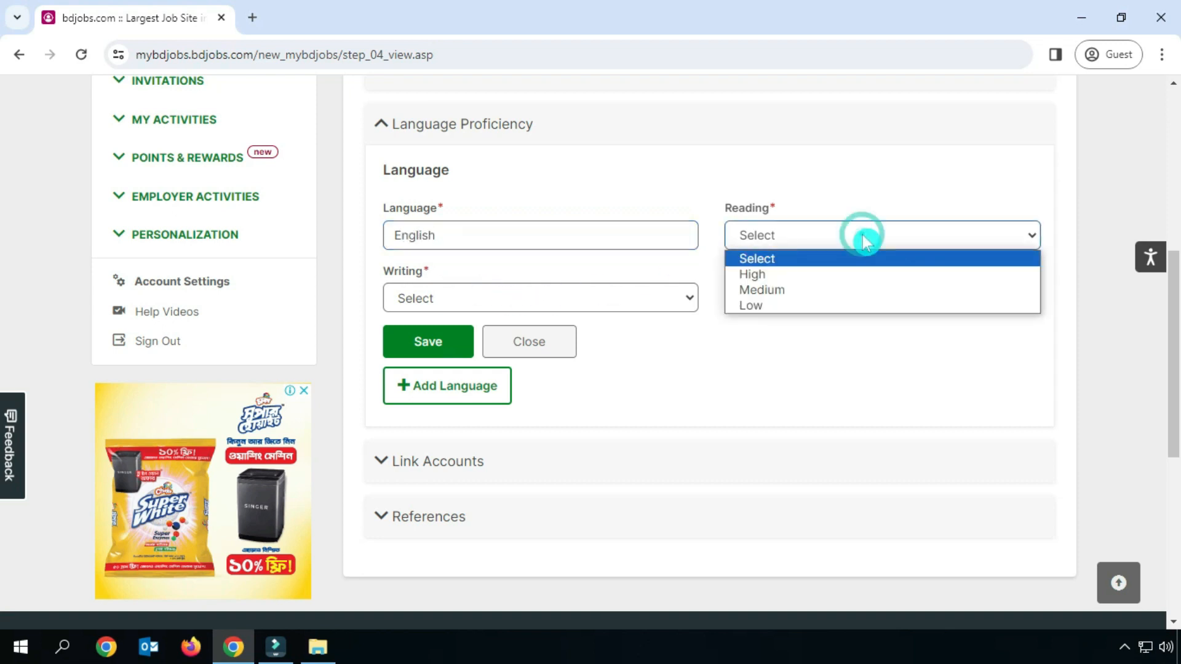
left_click(779, 276)
left_click(498, 300)
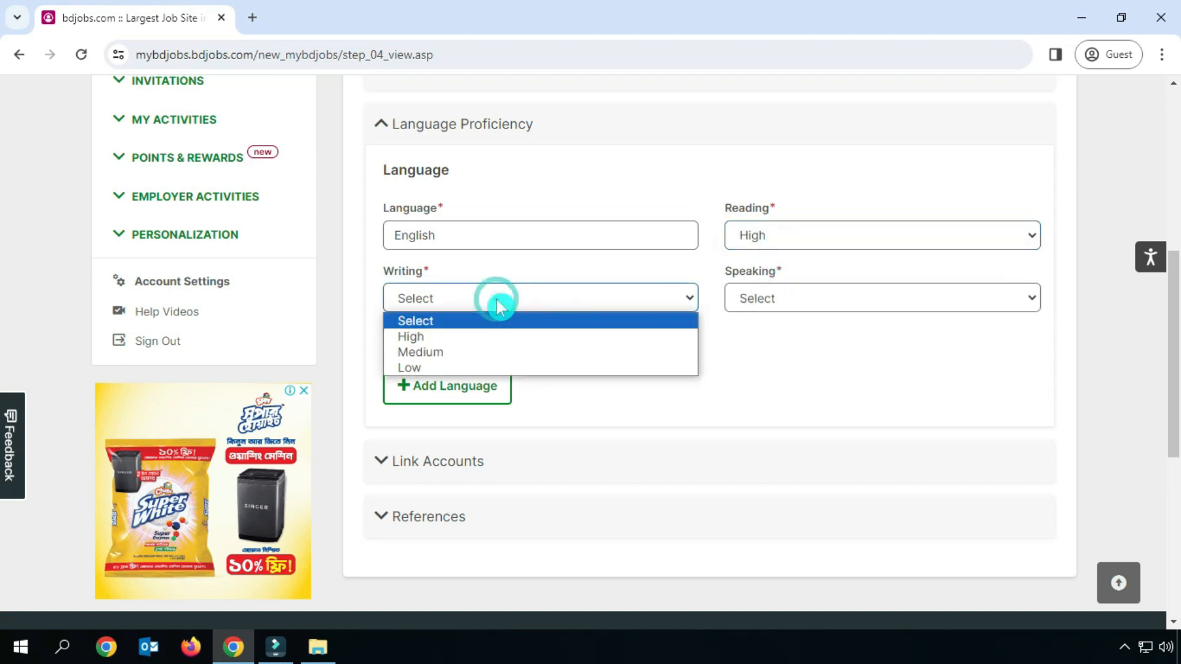
left_click(477, 337)
left_click(799, 299)
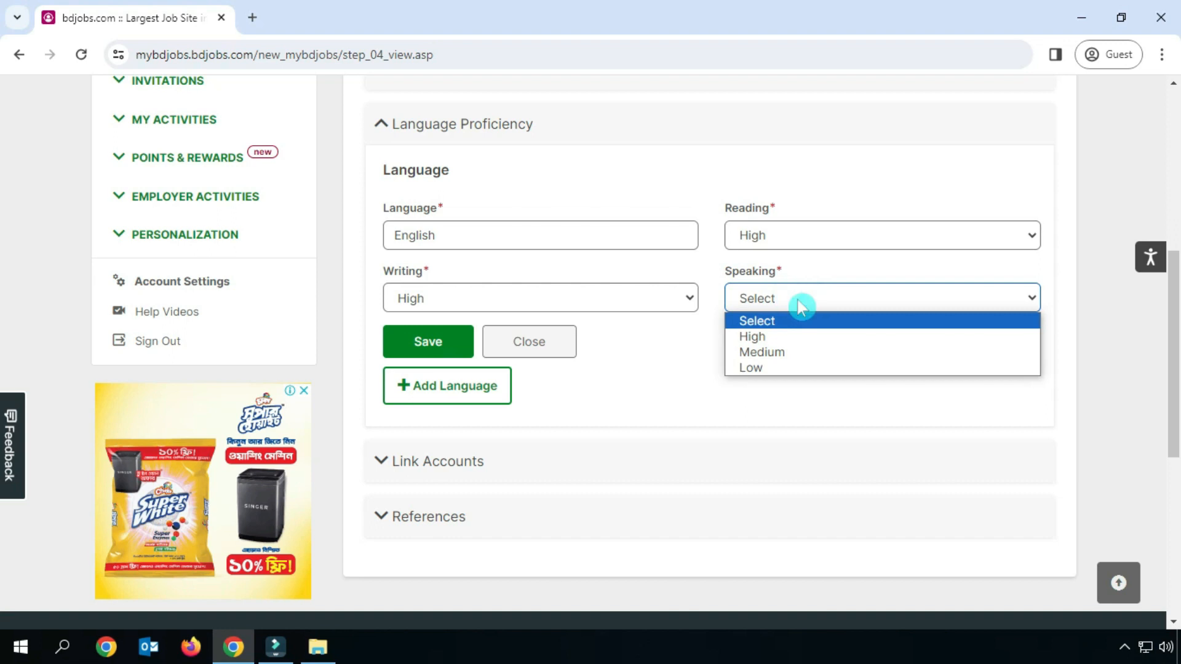
left_click(784, 337)
left_click(428, 349)
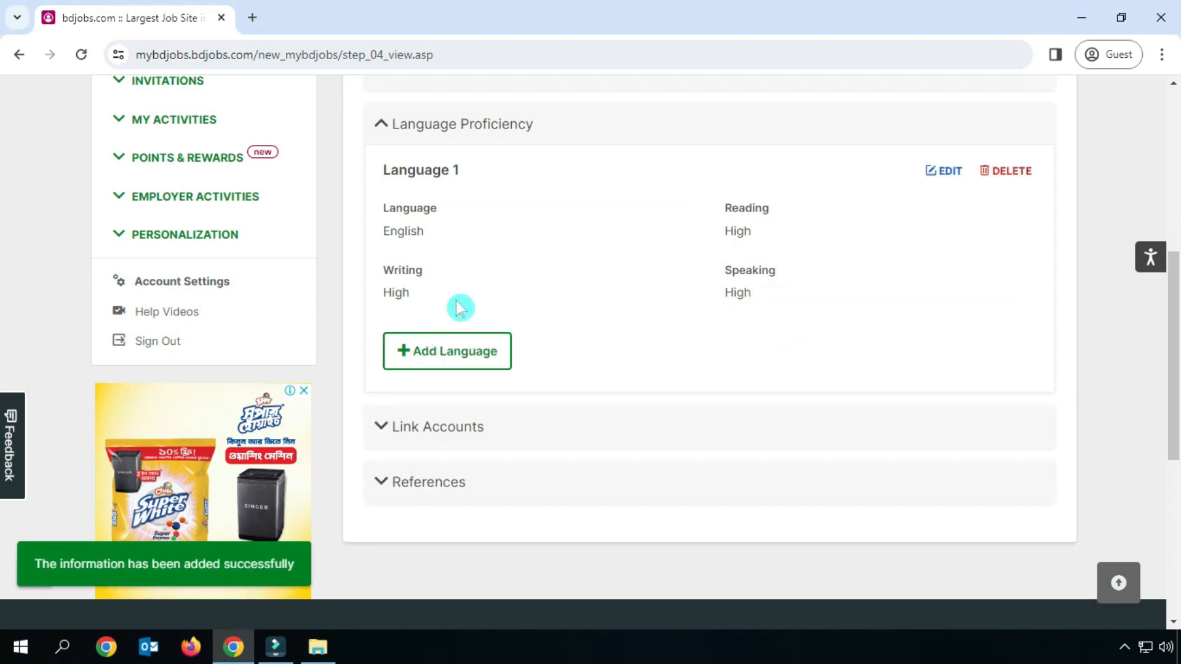
Step: Add Bangla with High reading, writing and speaking, save it, and collapse Language Proficiency
left_click(437, 358)
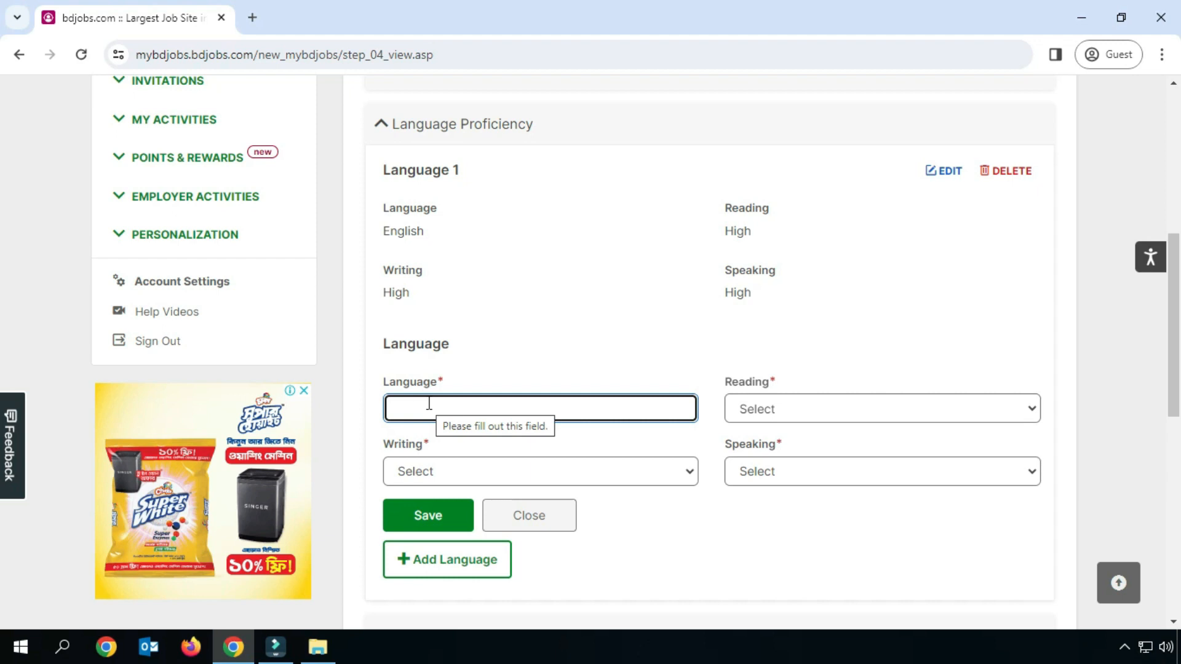
type("Bangla")
left_click(819, 409)
left_click(778, 446)
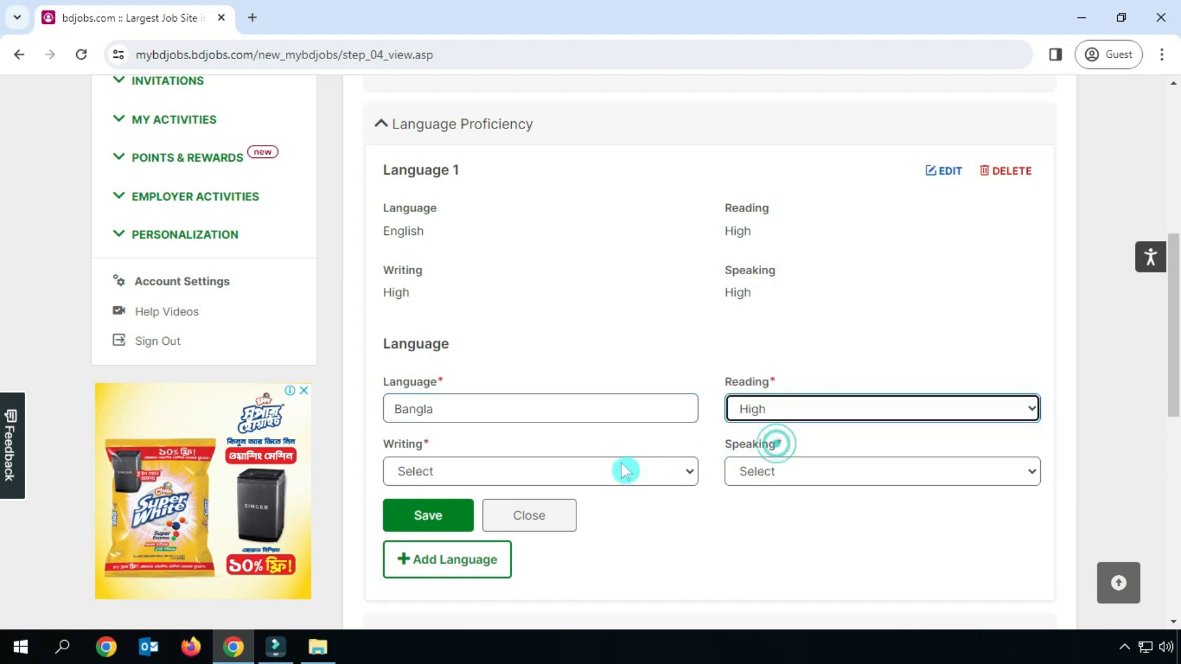
left_click(626, 471)
left_click(443, 511)
left_click(811, 473)
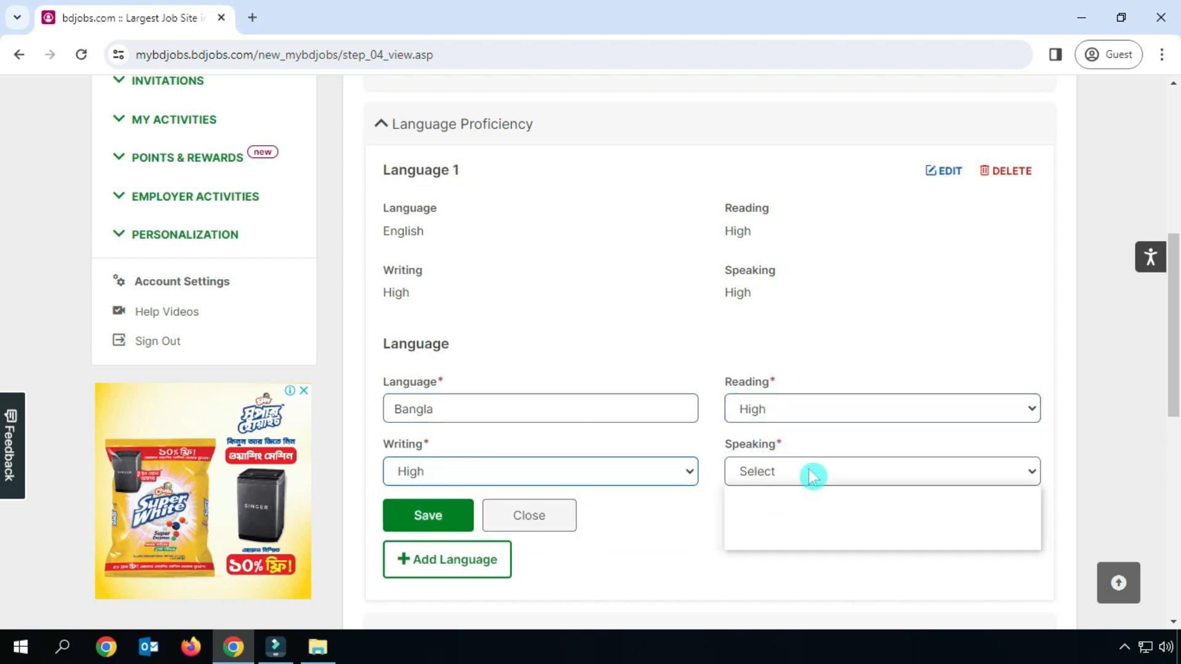
left_click(789, 508)
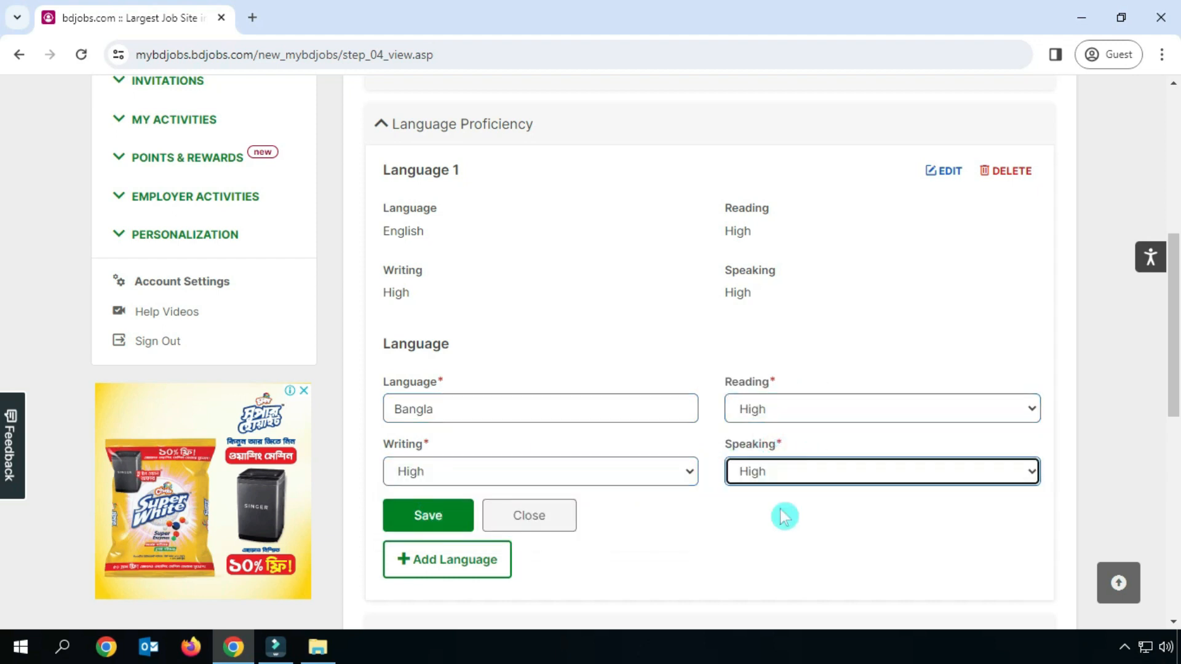
left_click(409, 518)
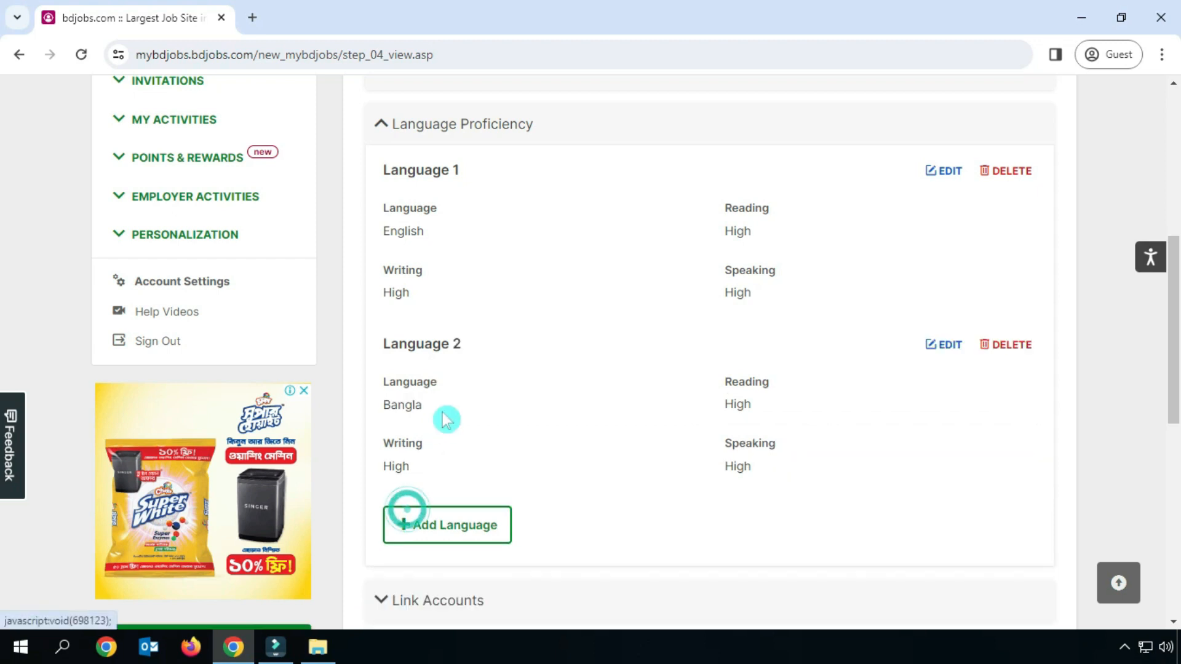
left_click(380, 125)
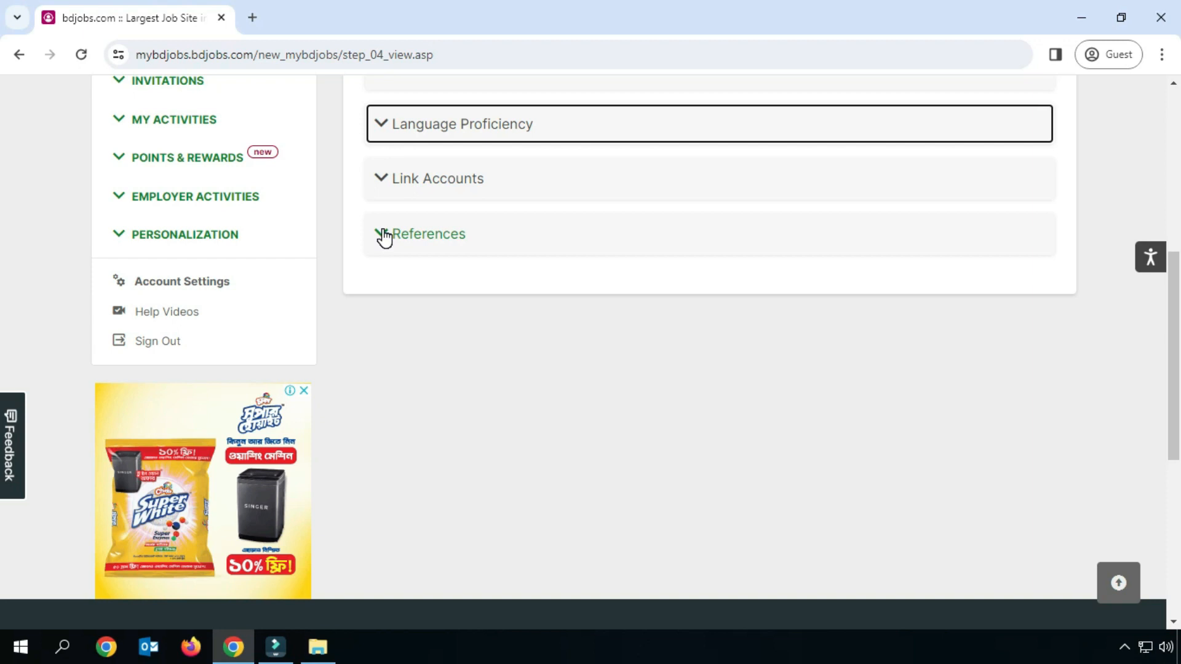
Step: Start a new reference and enter its name and the designation Manager
left_click(512, 250)
left_click(458, 363)
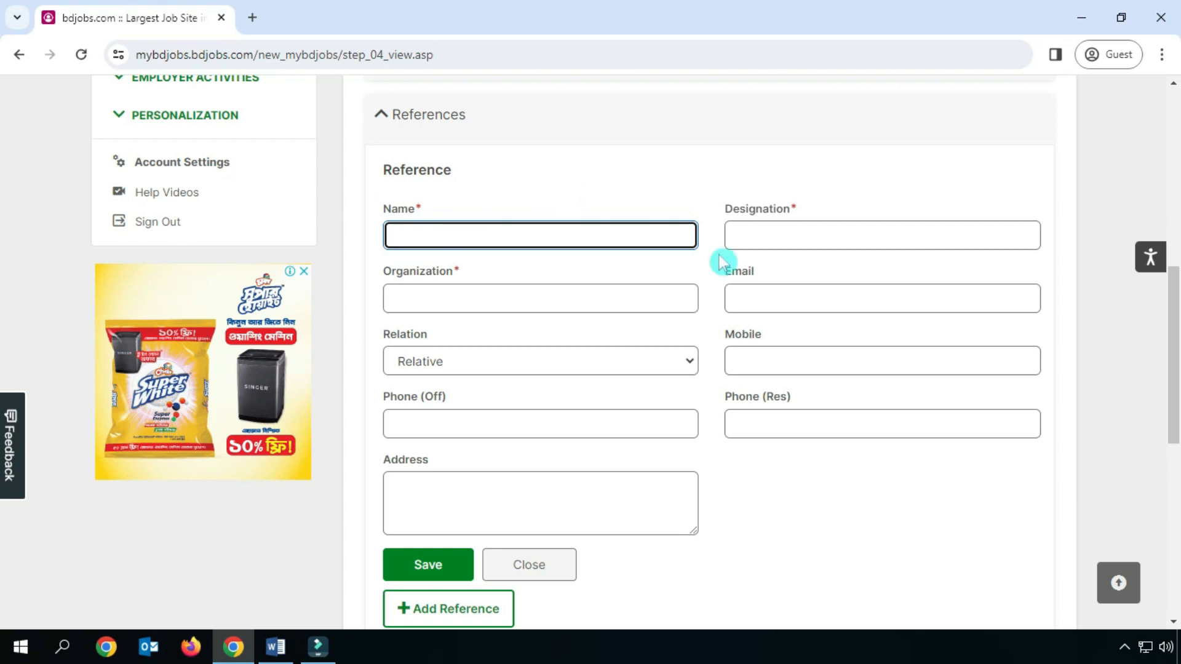
left_click(476, 238)
key("alt+Tab")
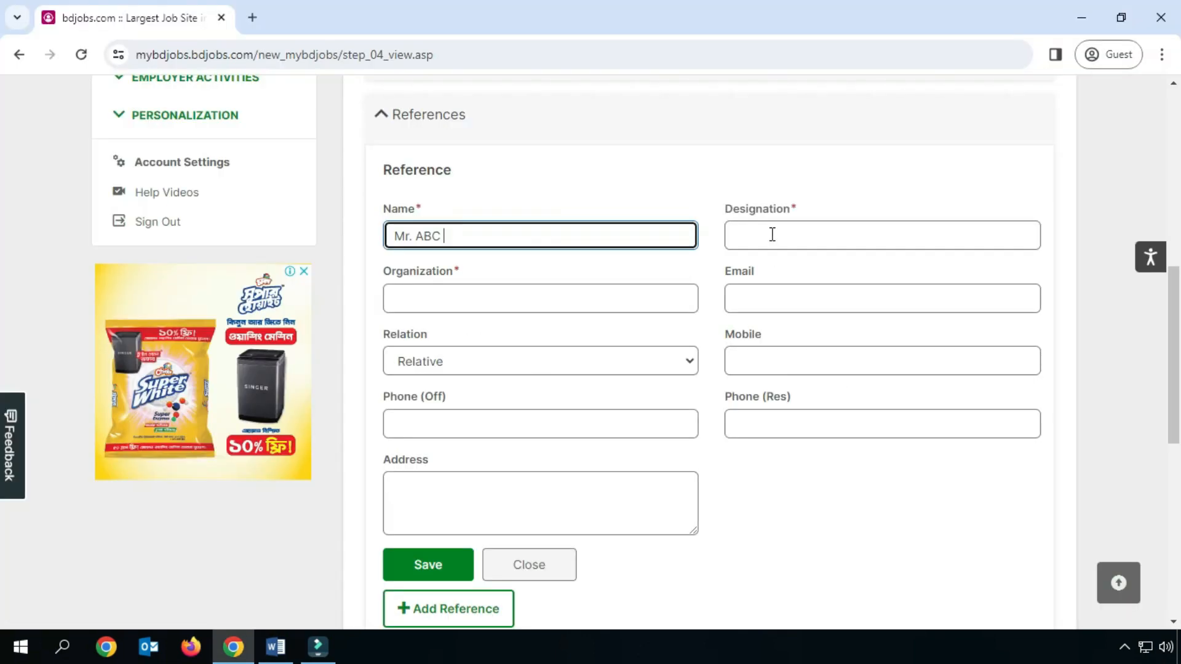
left_click(772, 234)
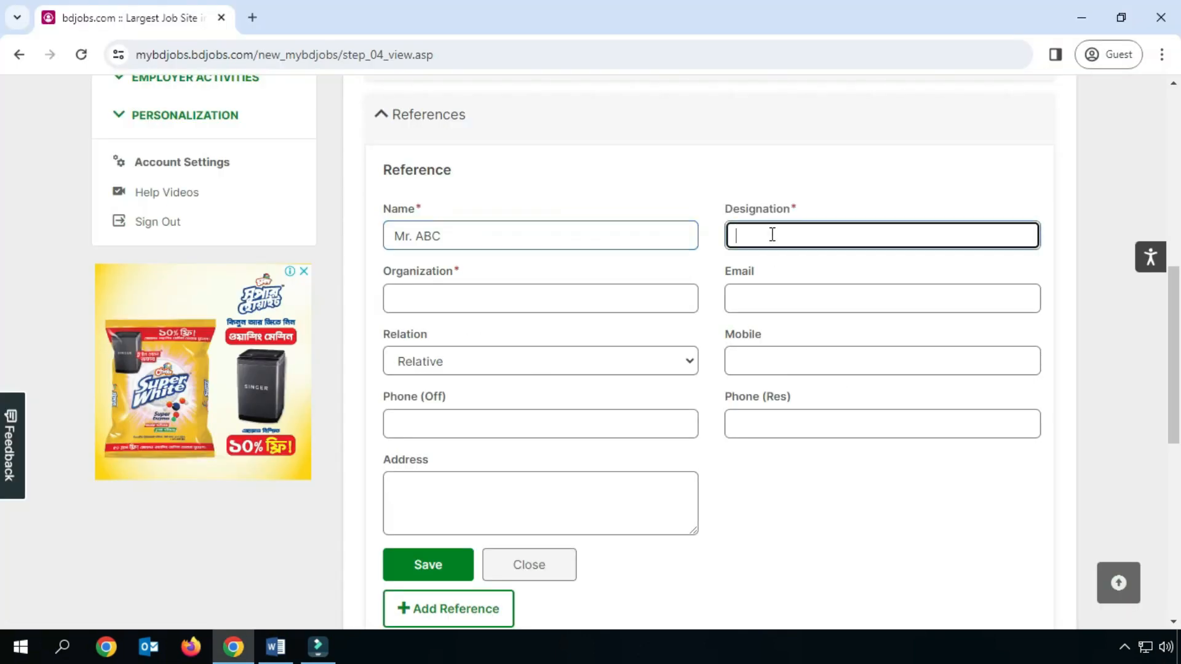
left_click(473, 296)
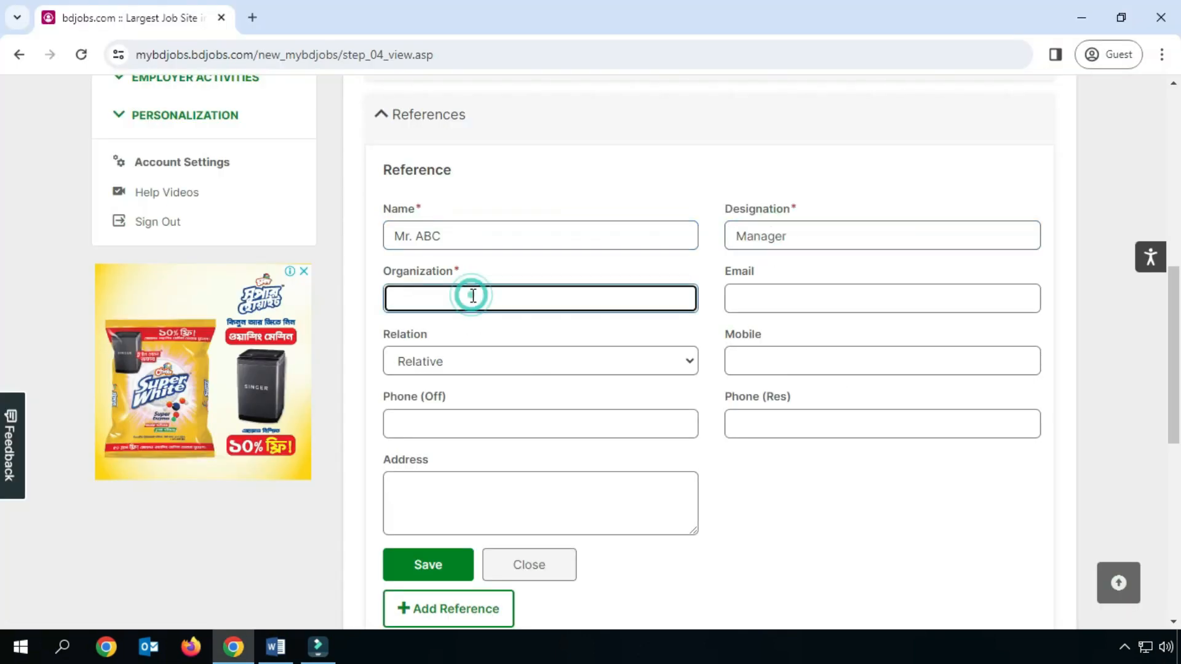
Step: Enter organization ZHD Bank Limited, email, relation Family Friend, mobile and address, then save
type("ZHD Bank Limited")
left_click(754, 293)
type("abc@gmail.com")
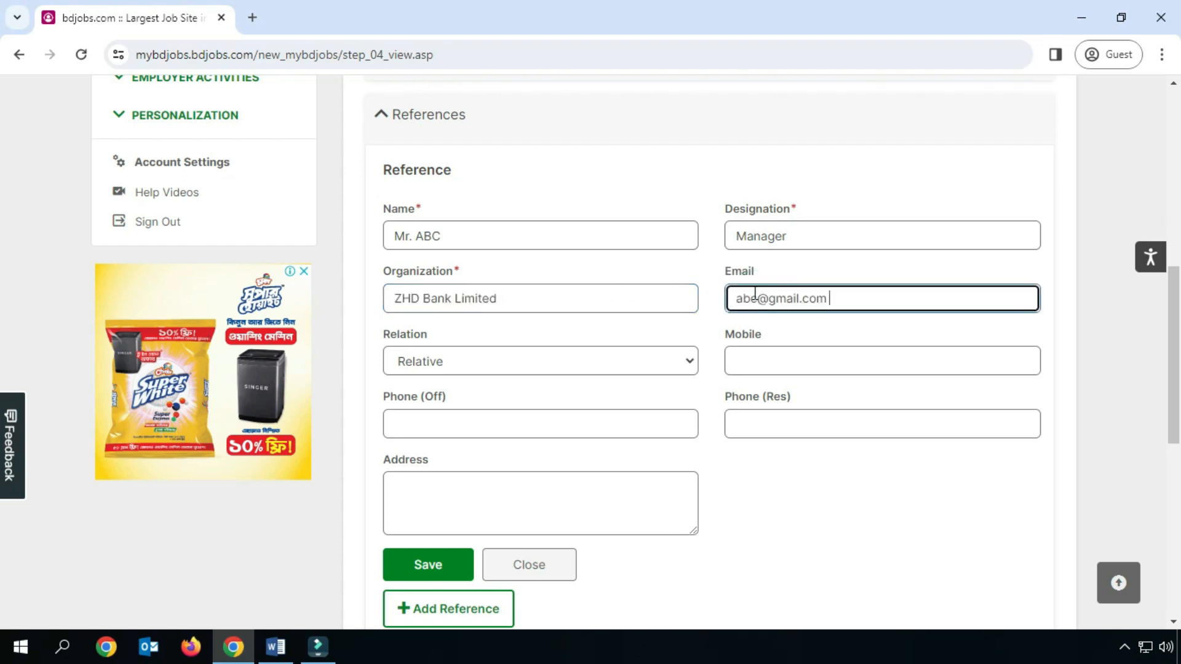
left_click(490, 367)
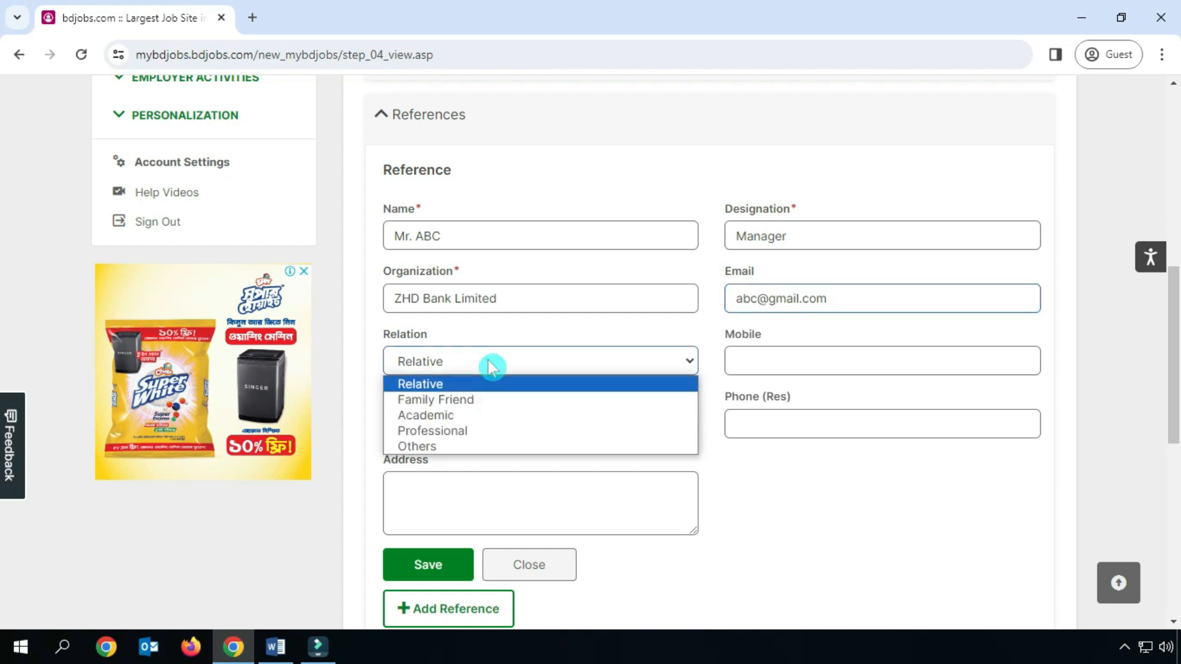
left_click(470, 400)
left_click(745, 358)
type("016000000")
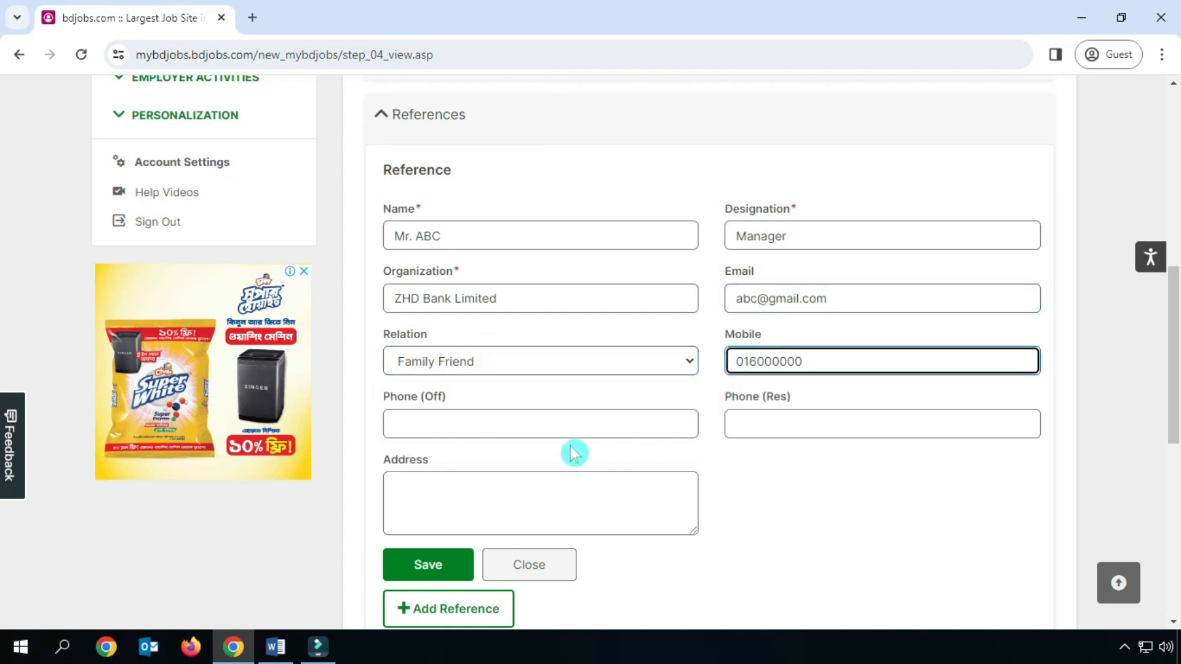
left_click(466, 483)
type("Dhaka")
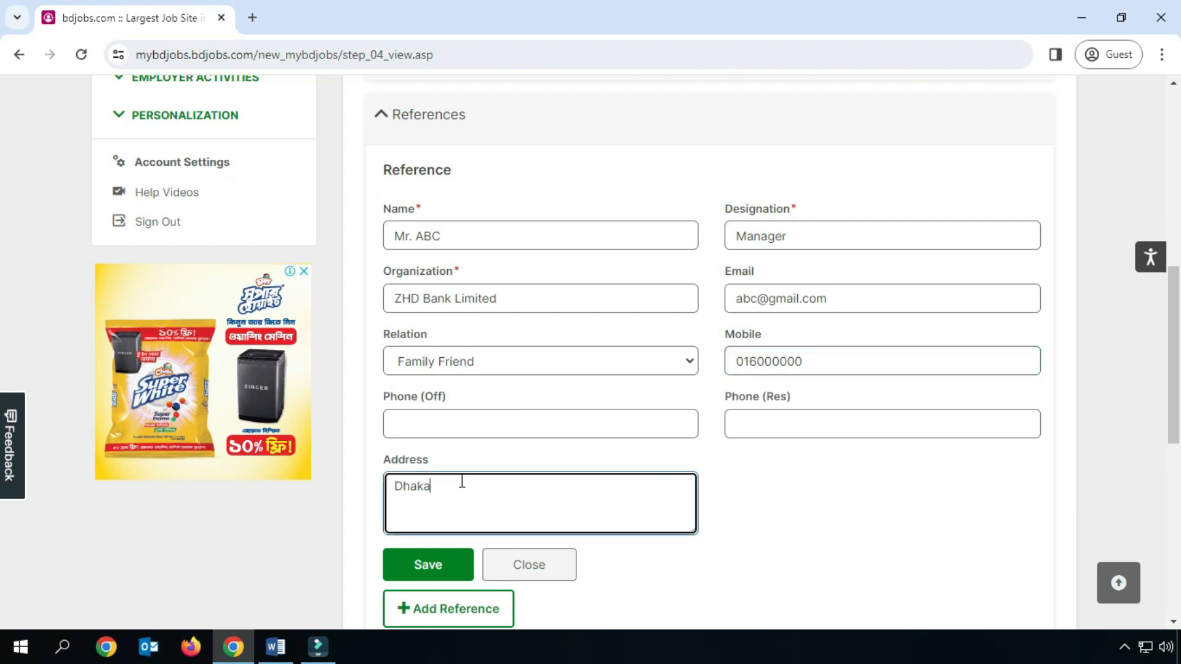
left_click(448, 567)
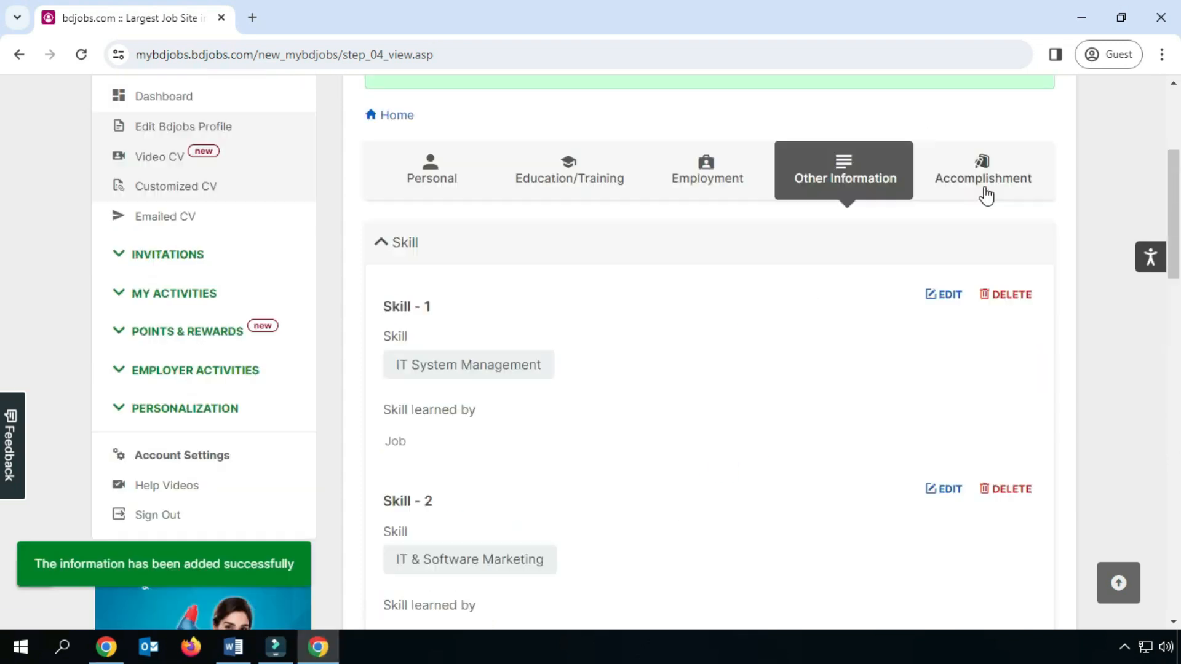
Step: Open the Accomplishment section of the profile and scroll back to the top
left_click(985, 194)
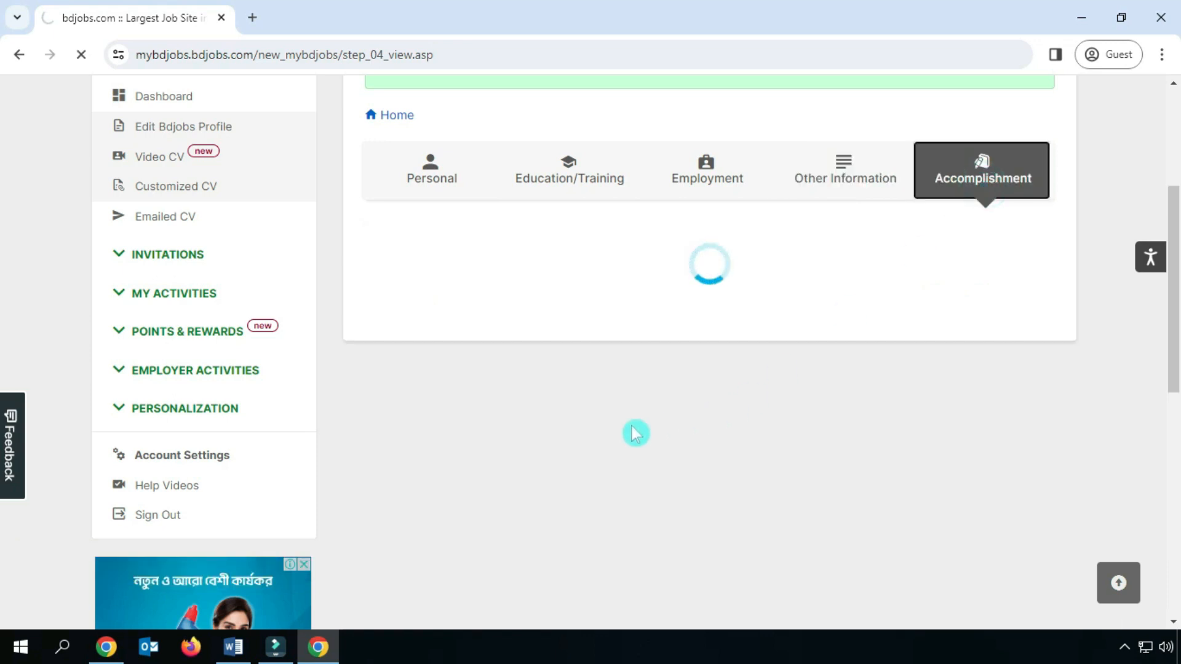
scroll(557, 445, "down", 2)
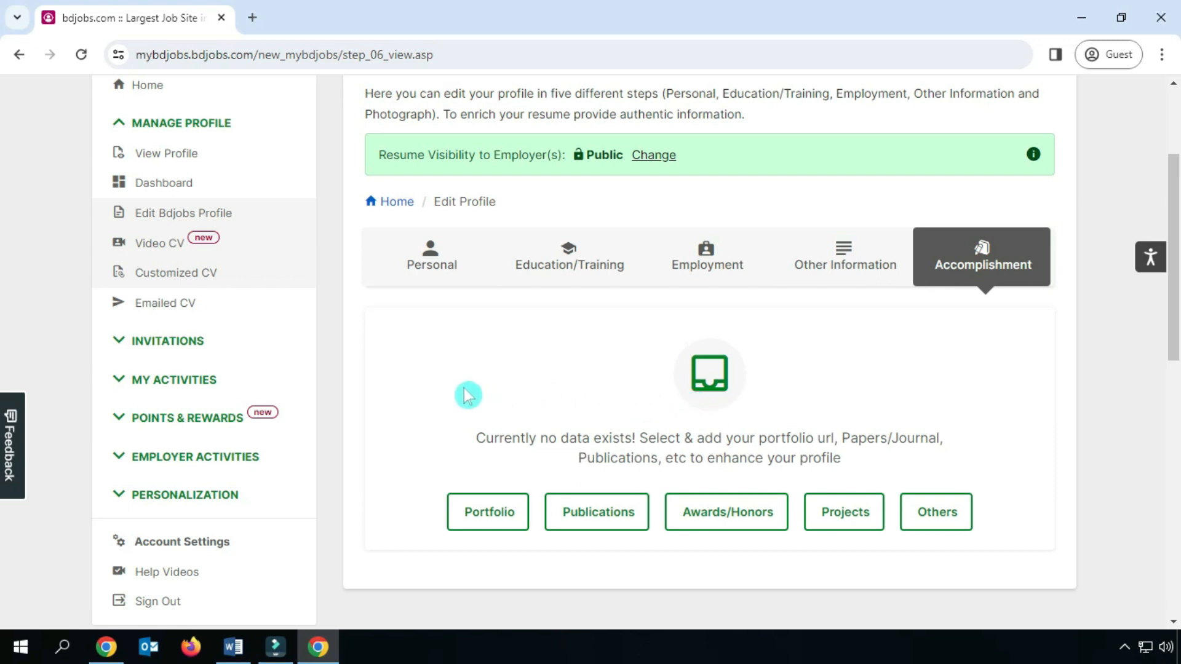
scroll(462, 394, "up", 1)
scroll(462, 394, "up", 3)
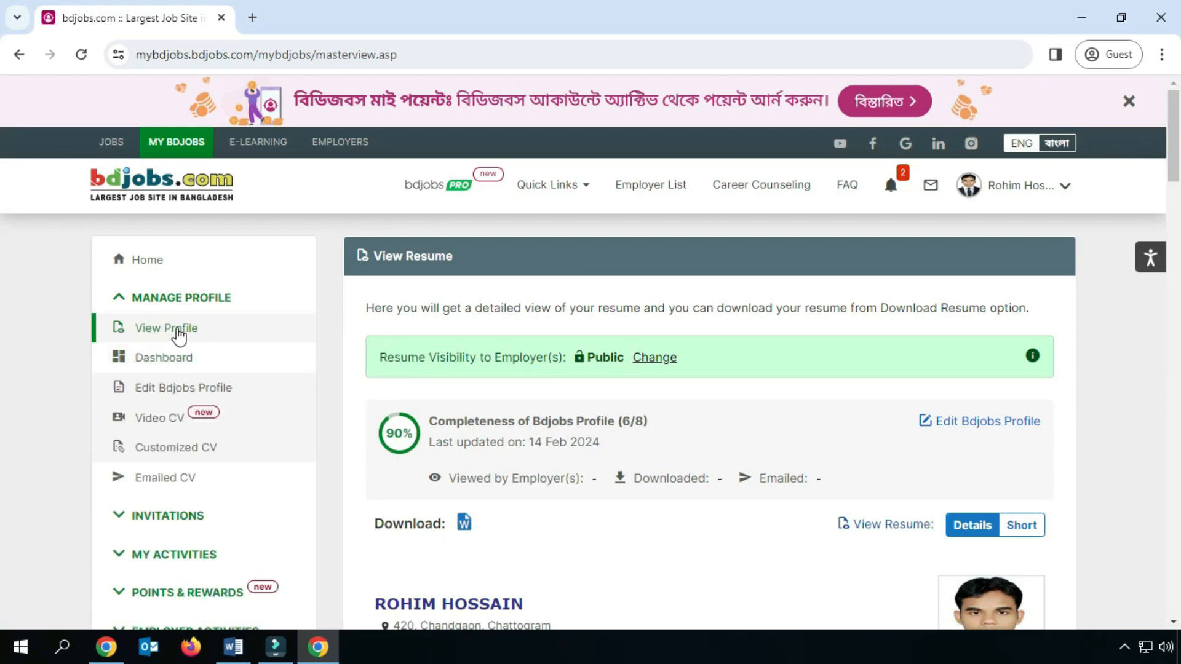
scroll(619, 424, "down", 10)
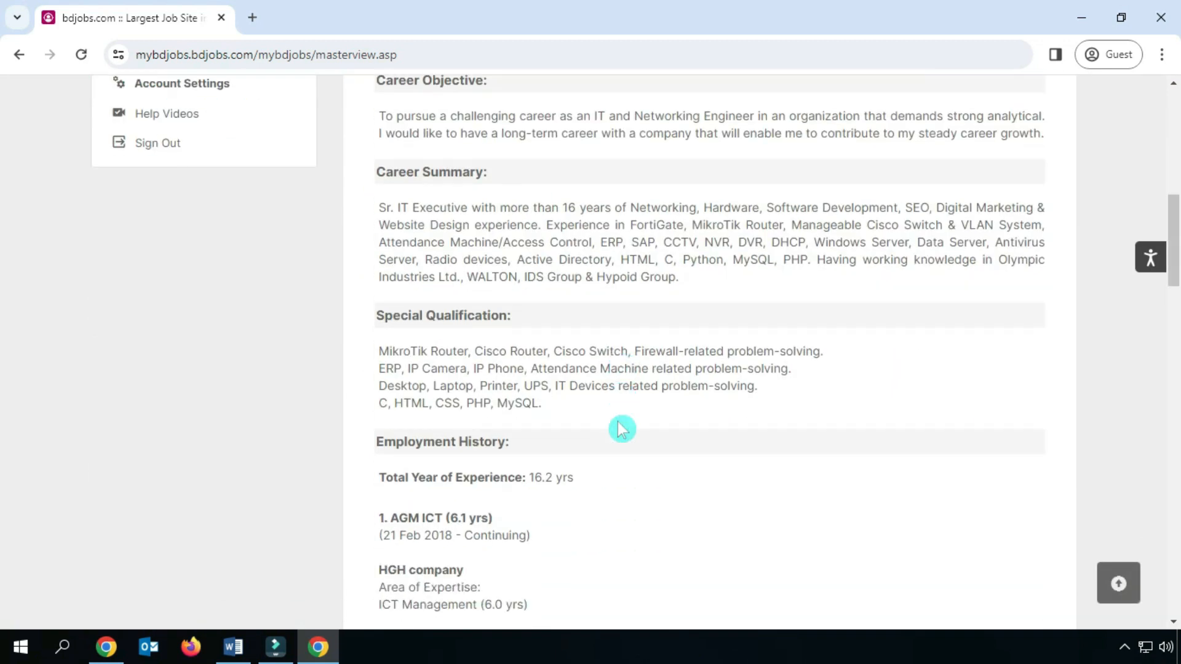
scroll(622, 429, "down", 1)
scroll(622, 429, "down", 13)
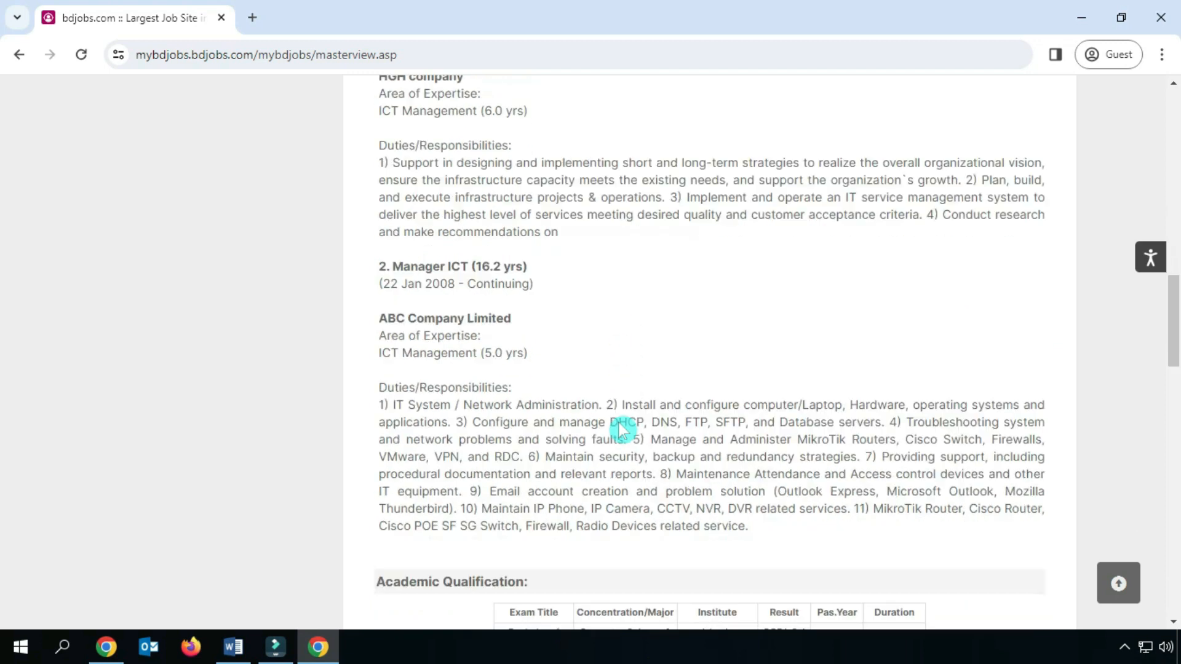
scroll(623, 429, "down", 9)
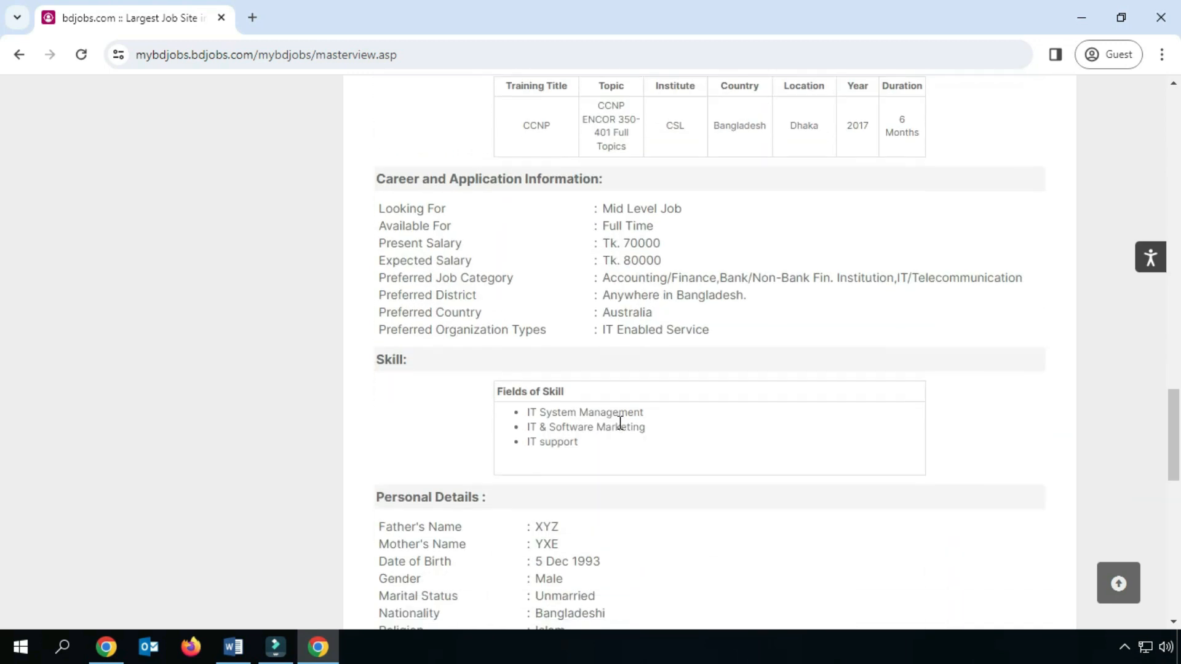
scroll(622, 429, "up", 20)
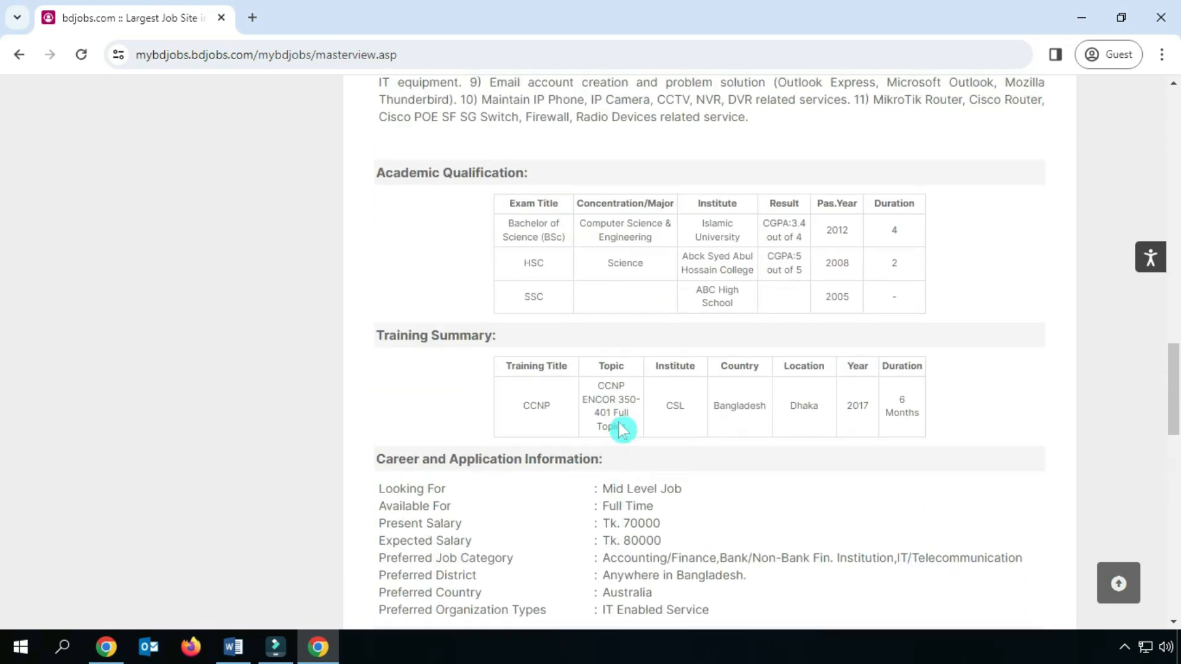
scroll(622, 428, "up", 4)
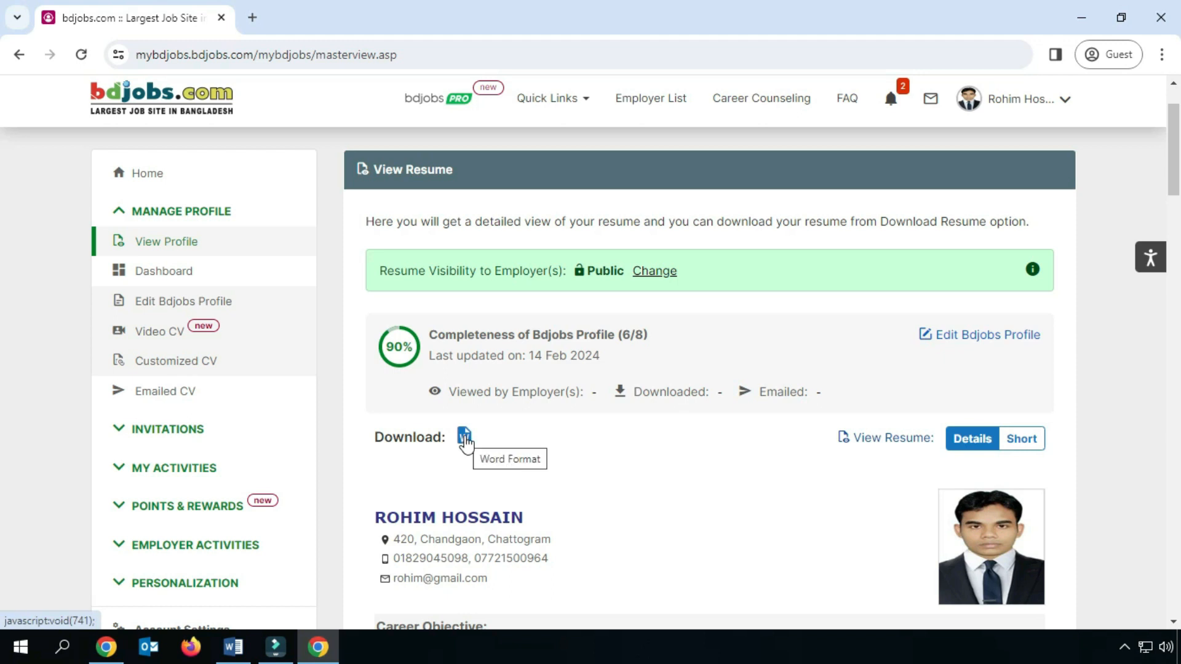
Step: Download the resume as a Word file saved to the Desktop
left_click(465, 439)
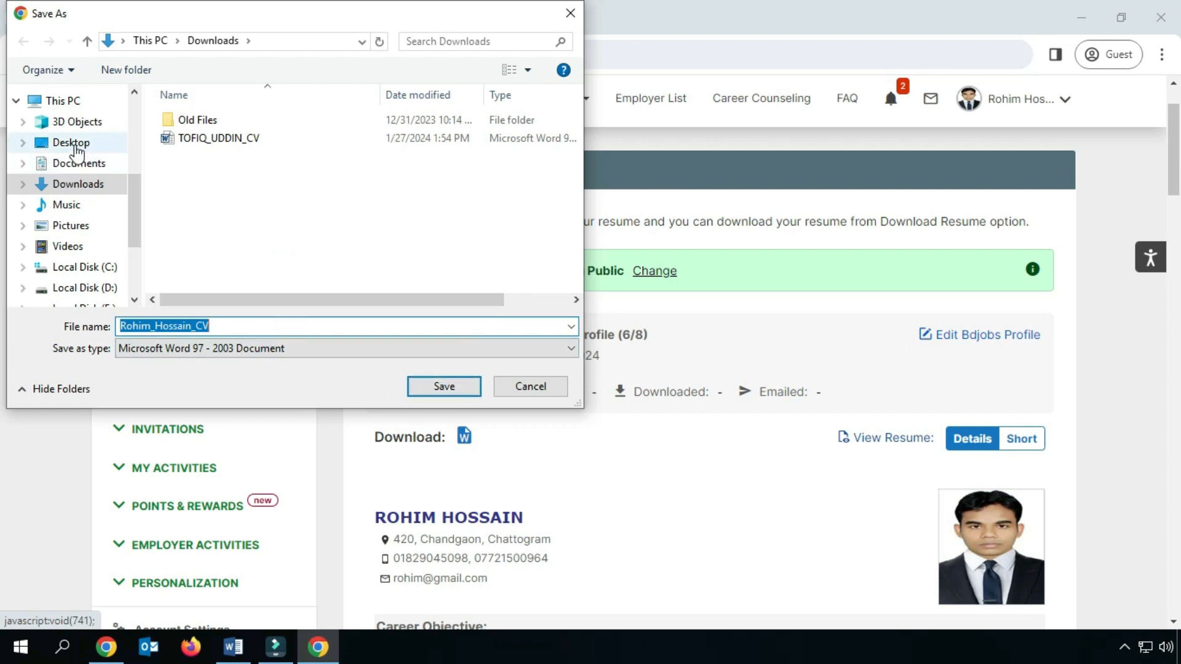
left_click(71, 142)
left_click(438, 389)
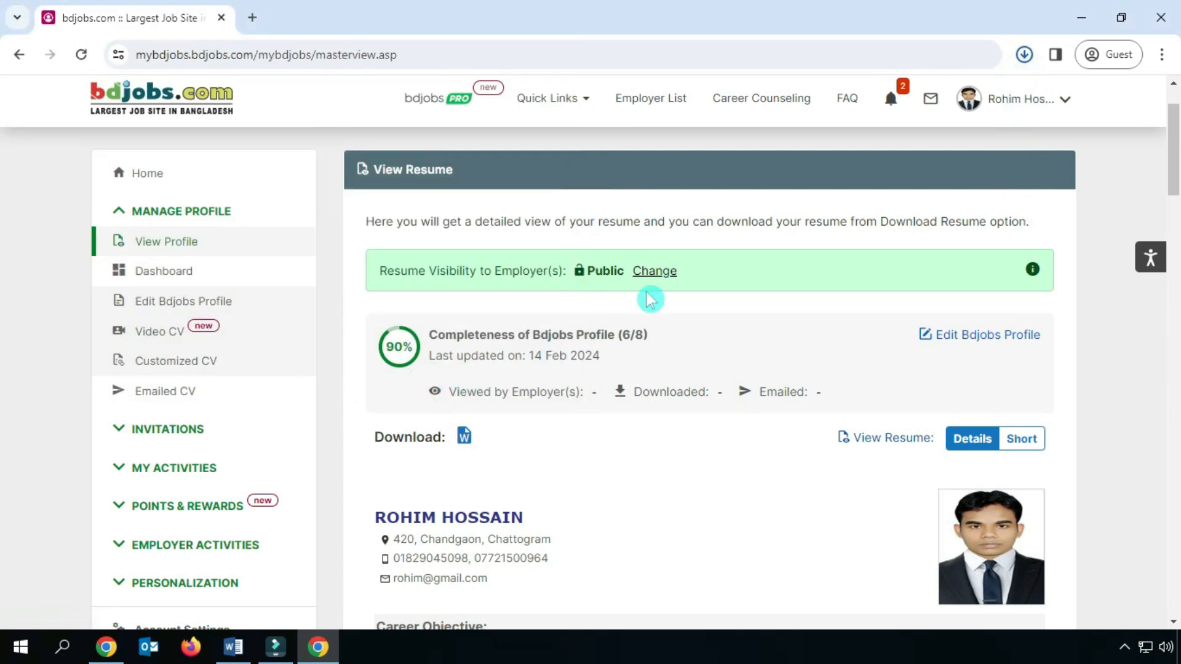
Step: Show the downloaded CV file in its Desktop folder
left_click(1032, 64)
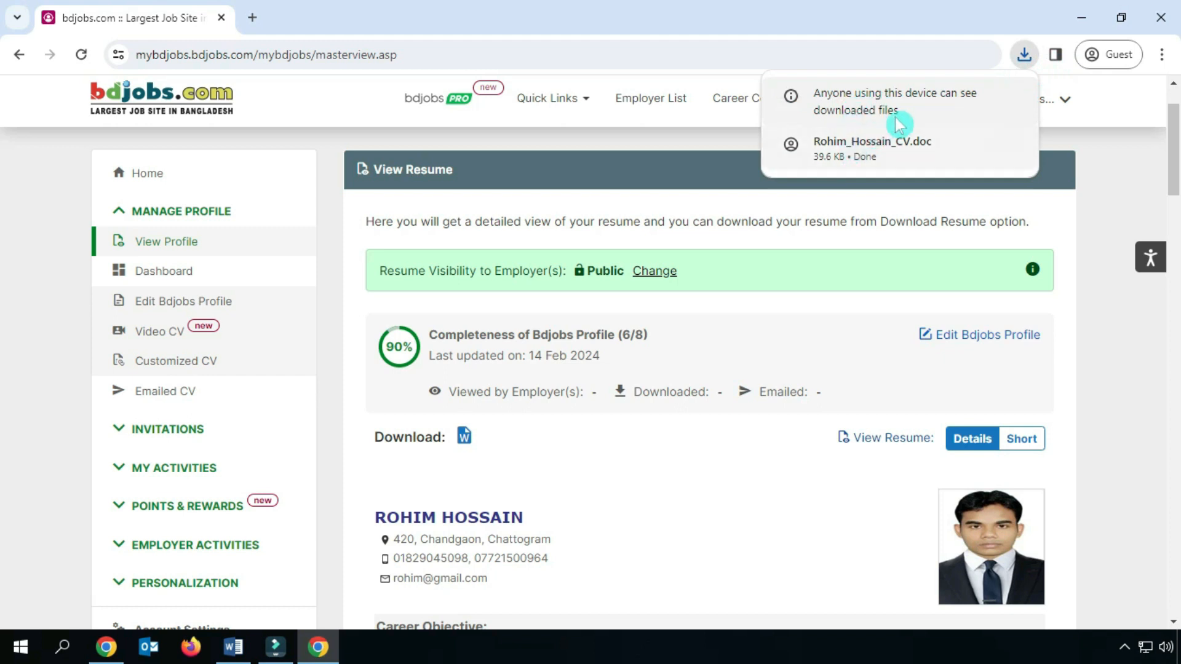
mouse_move(868, 157)
left_click(977, 144)
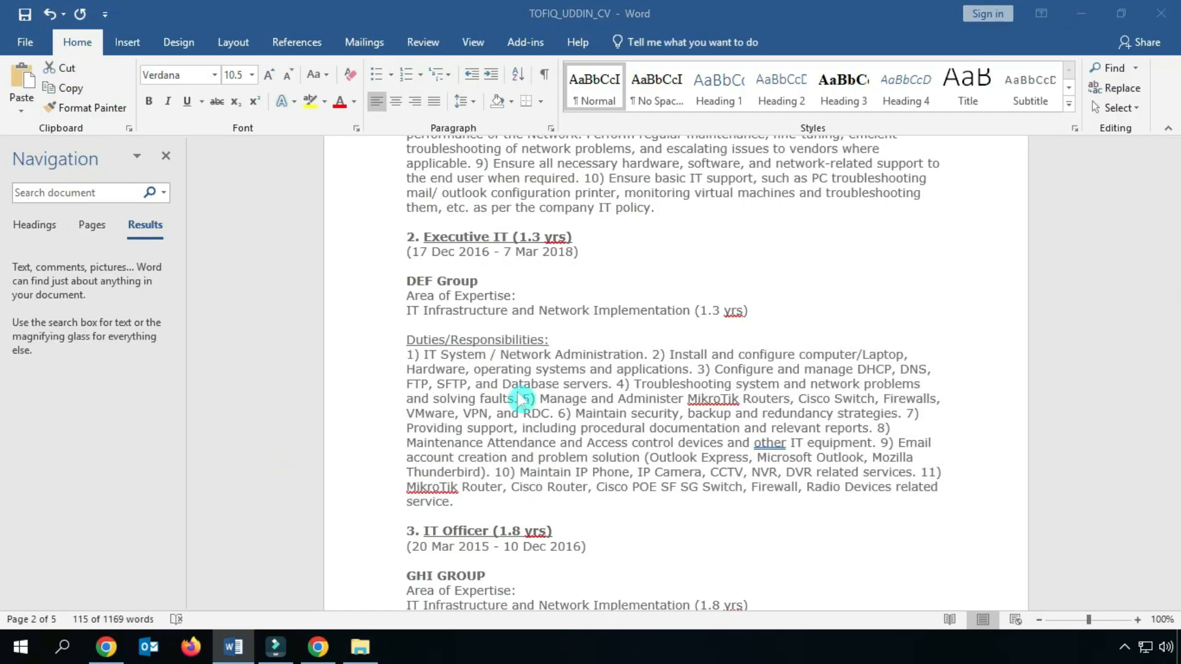
Step: Scroll through the 3-page CV in Word, then minimise Word
scroll(633, 324, "down", 5)
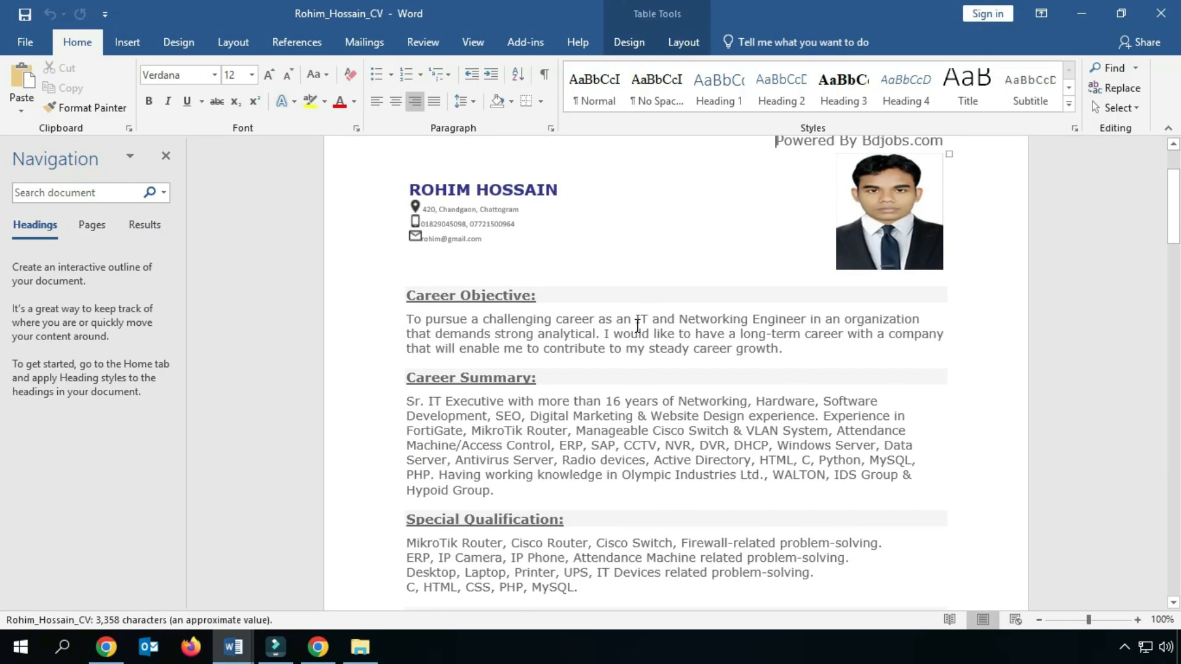
scroll(637, 325, "down", 20)
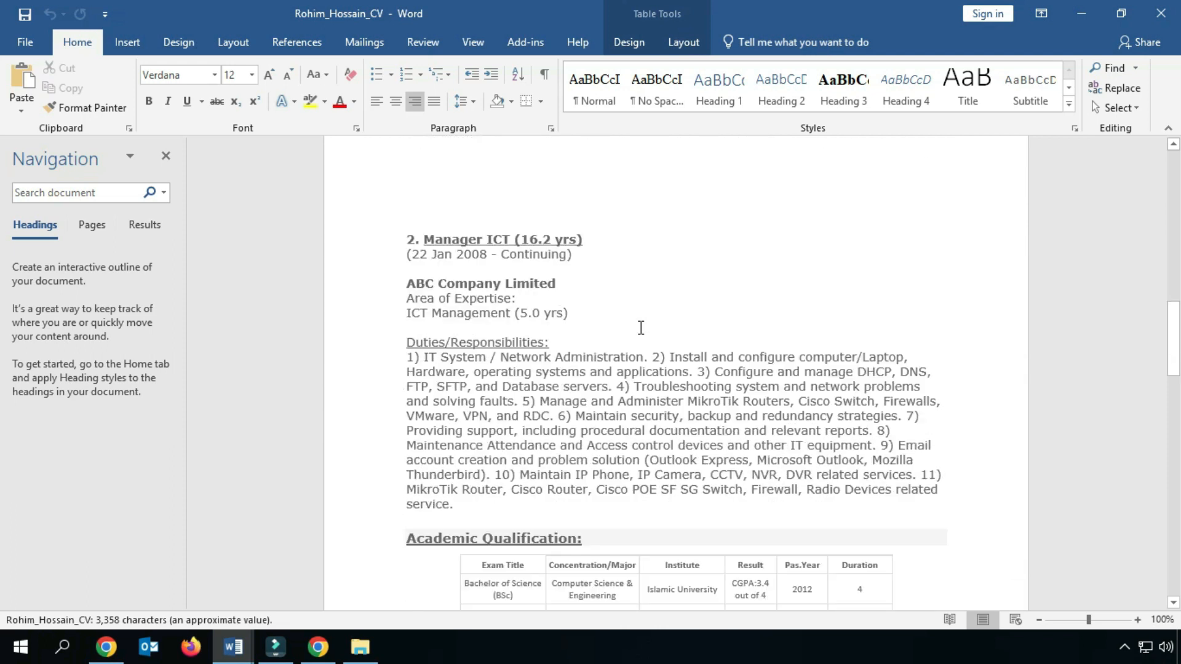
scroll(640, 327, "down", 15)
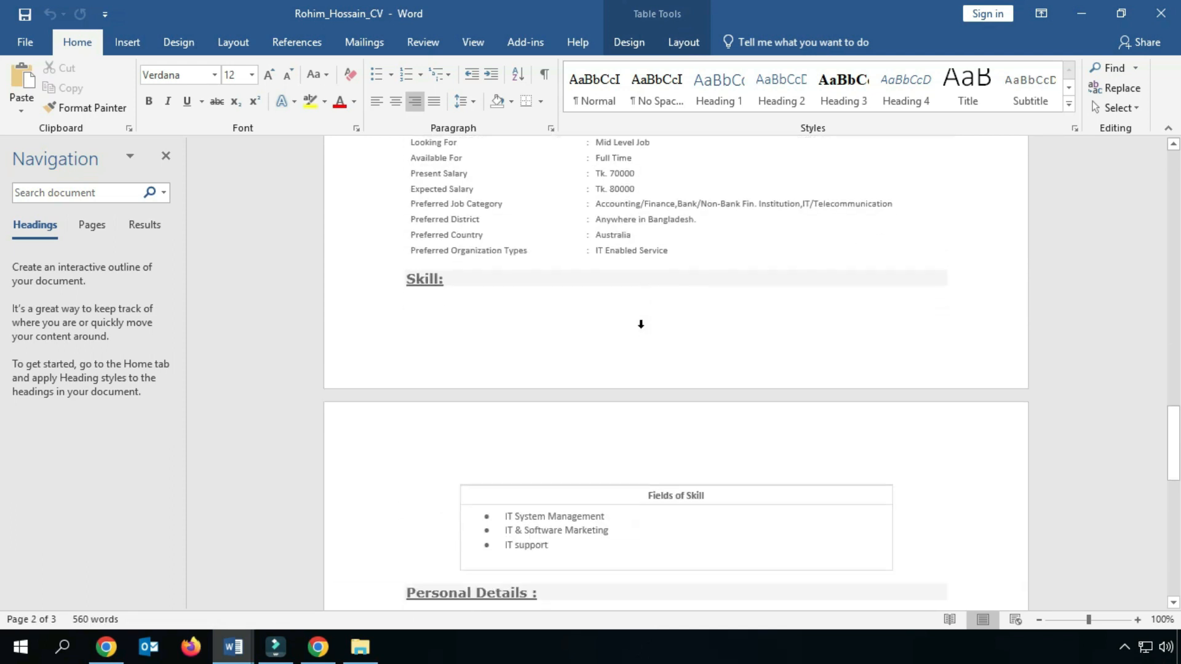
scroll(640, 328, "down", 8)
scroll(642, 328, "up", 15)
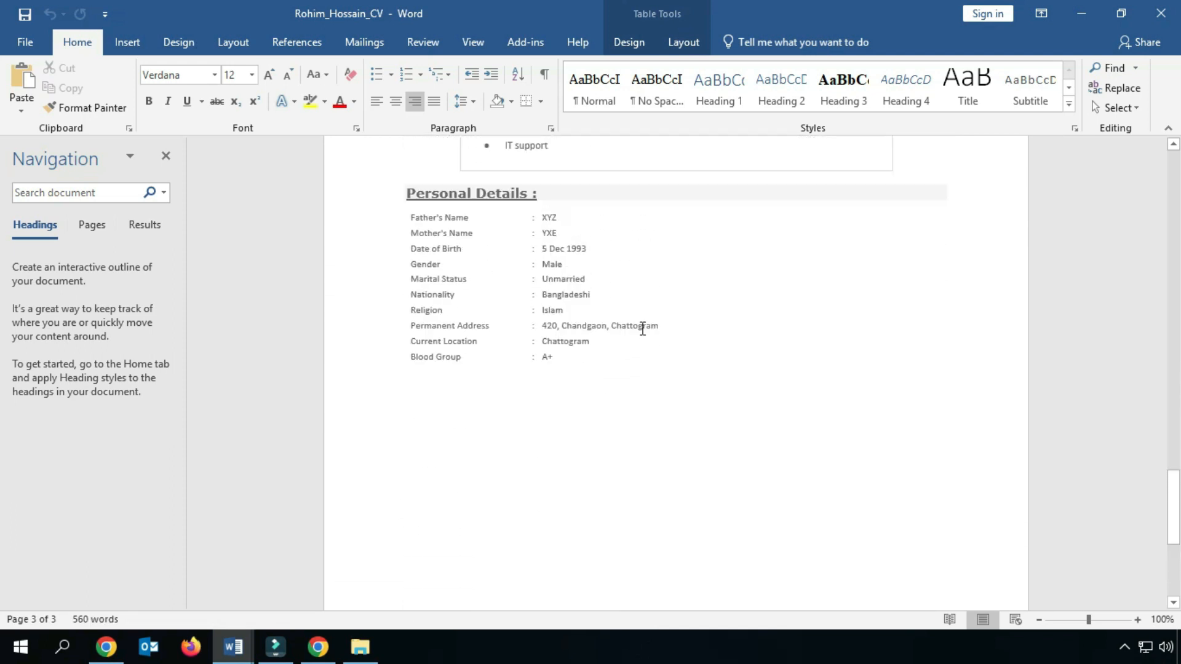
scroll(642, 329, "up", 20)
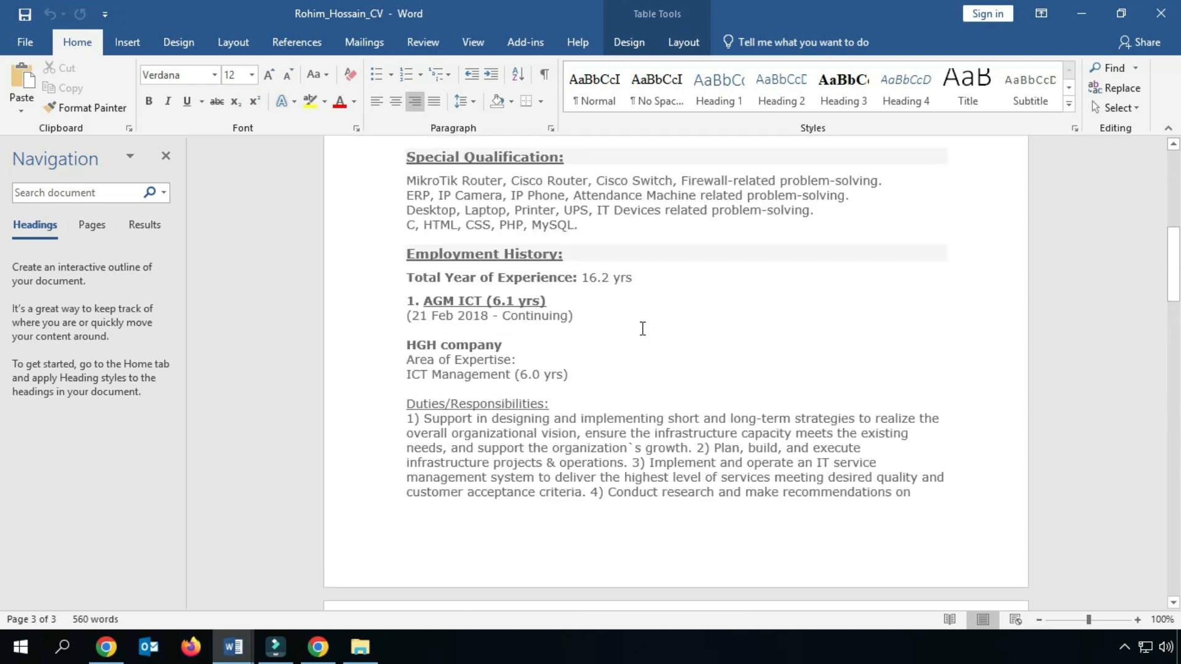
scroll(643, 329, "up", 2)
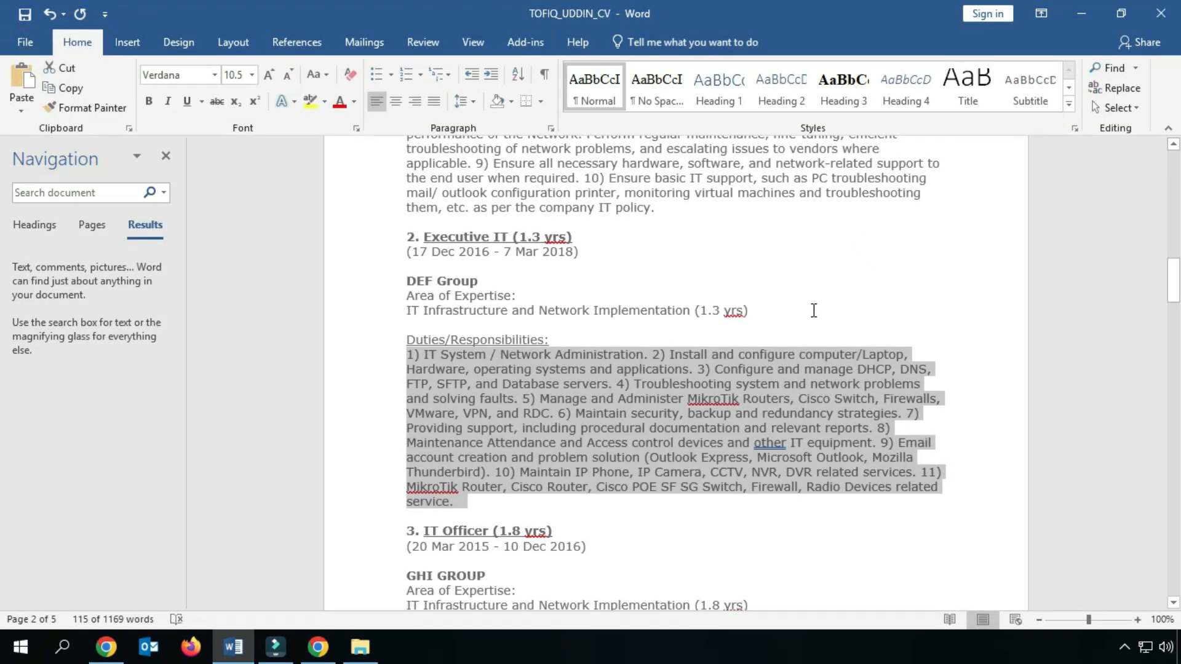
left_click(813, 310)
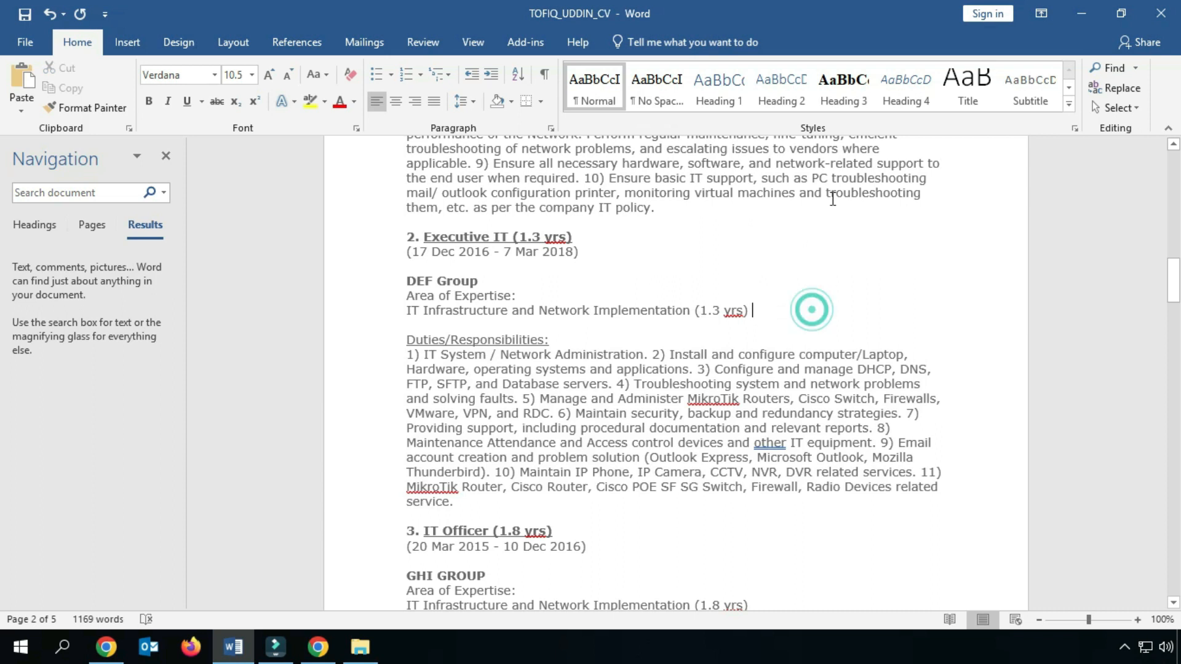
left_click(1080, 14)
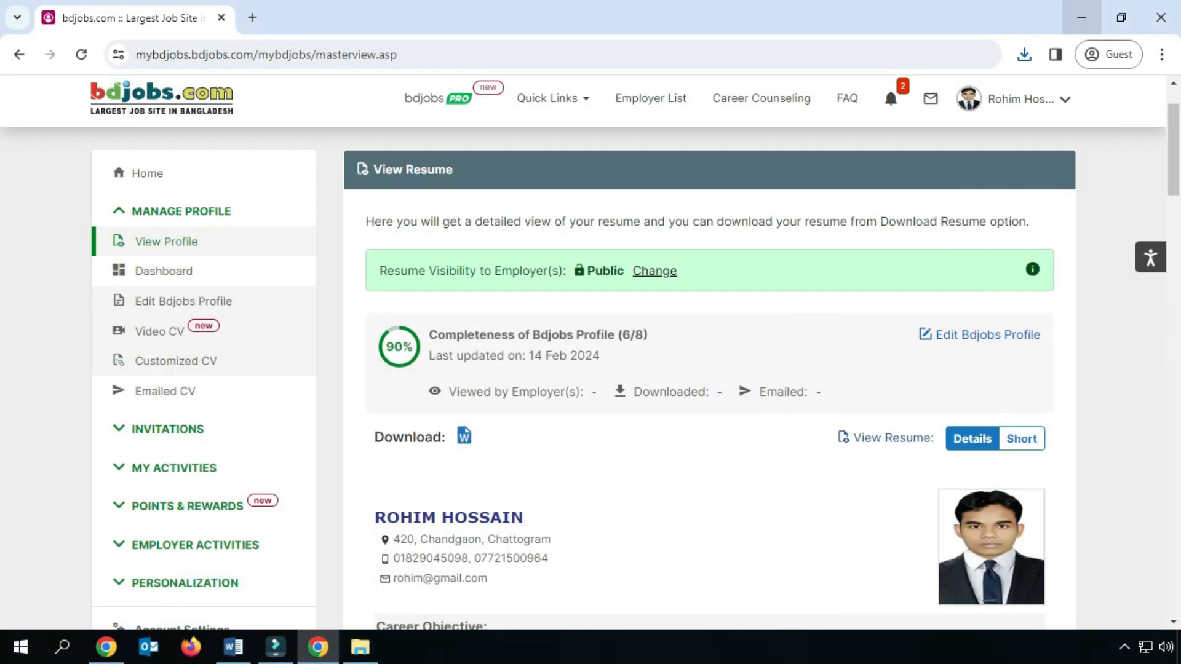
Step: Scroll over the View Resume page showing the profile 90% complete
scroll(695, 344, "down", 3)
scroll(683, 344, "down", 4)
scroll(646, 339, "up", 4)
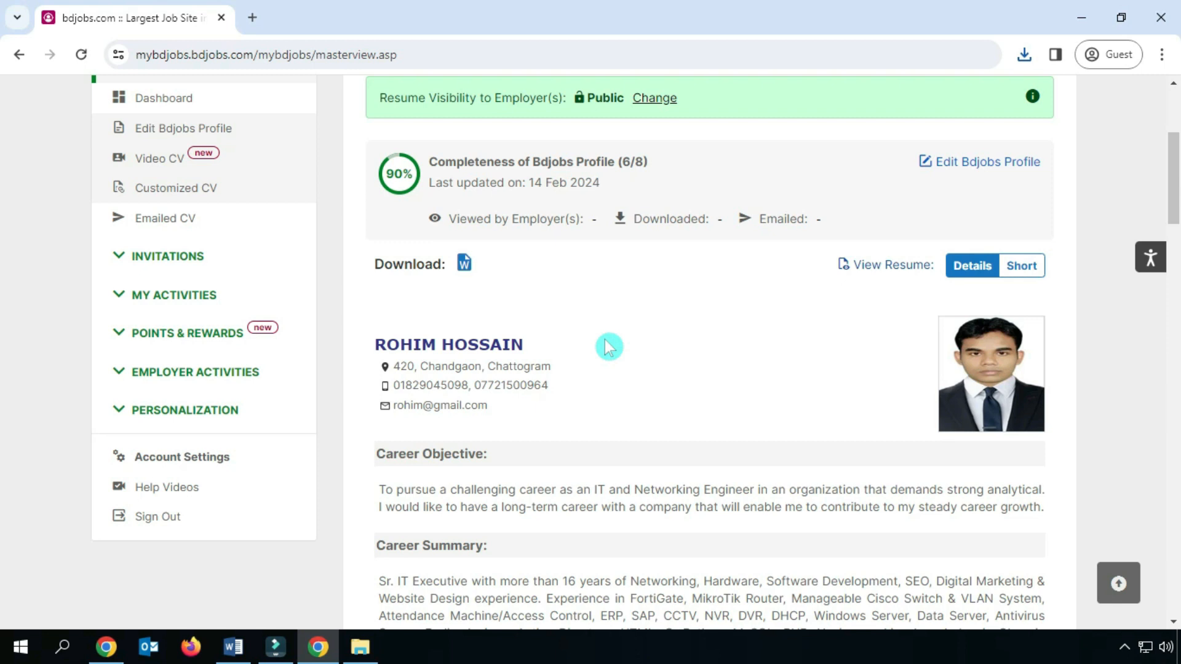
scroll(609, 347, "up", 1)
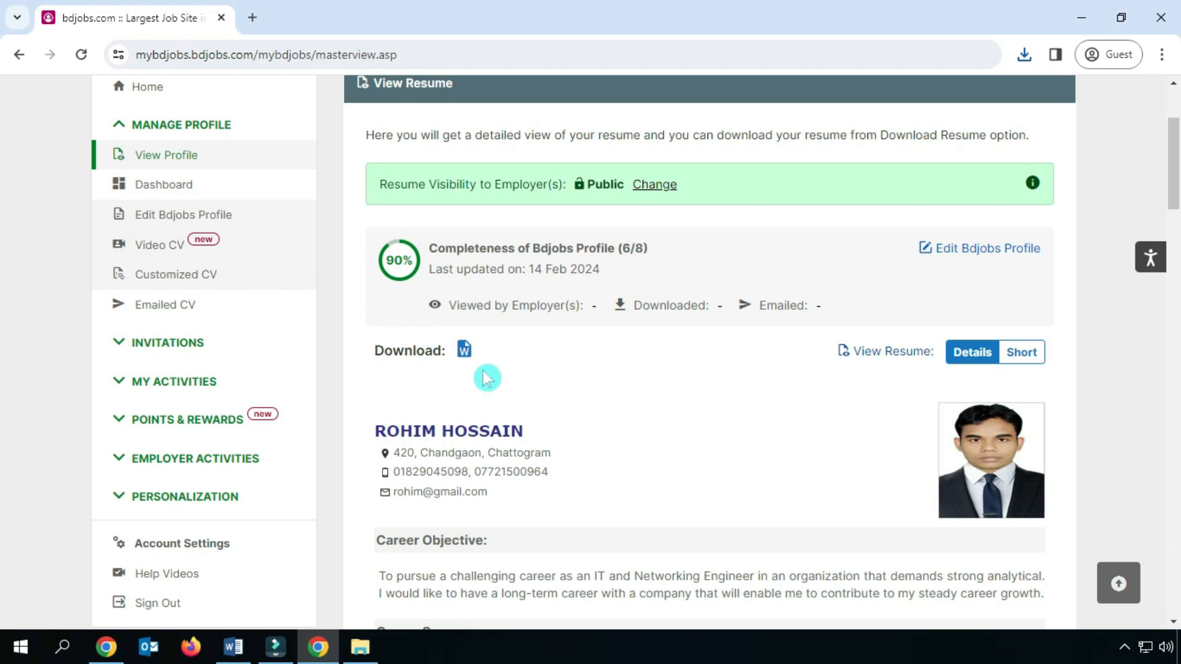
Step: Load bdjobs.com in a new tab, dismiss the job-fair popup, and find IT & Telecommunication
left_click(253, 17)
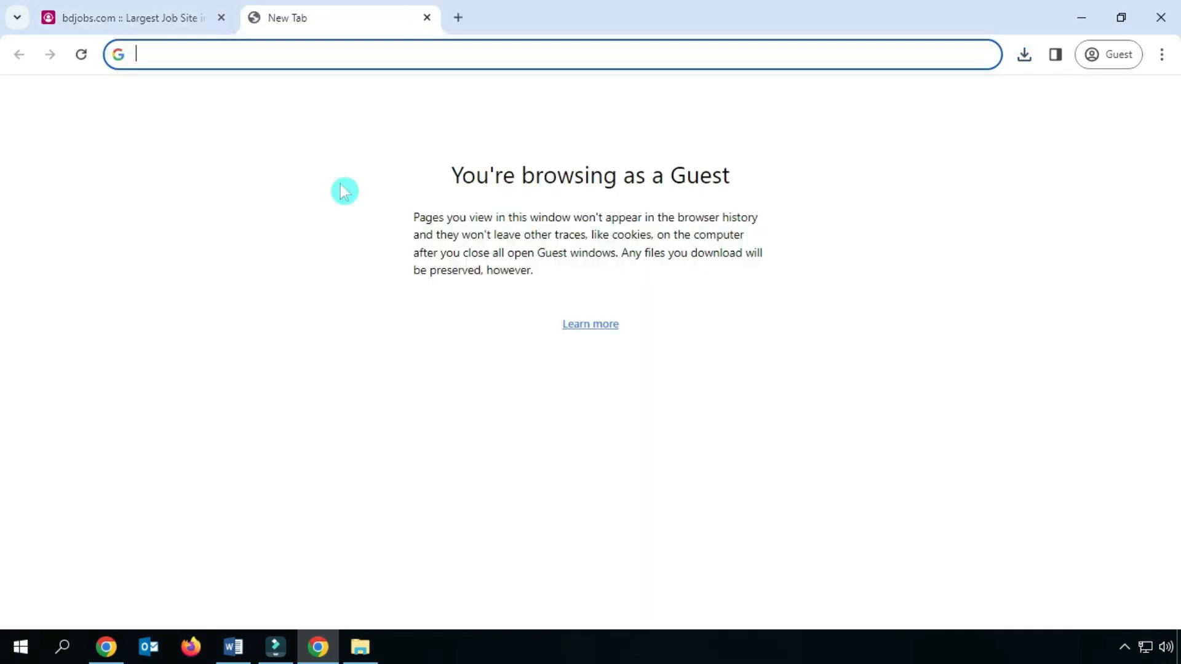
type("bdjobs.com")
key("Return")
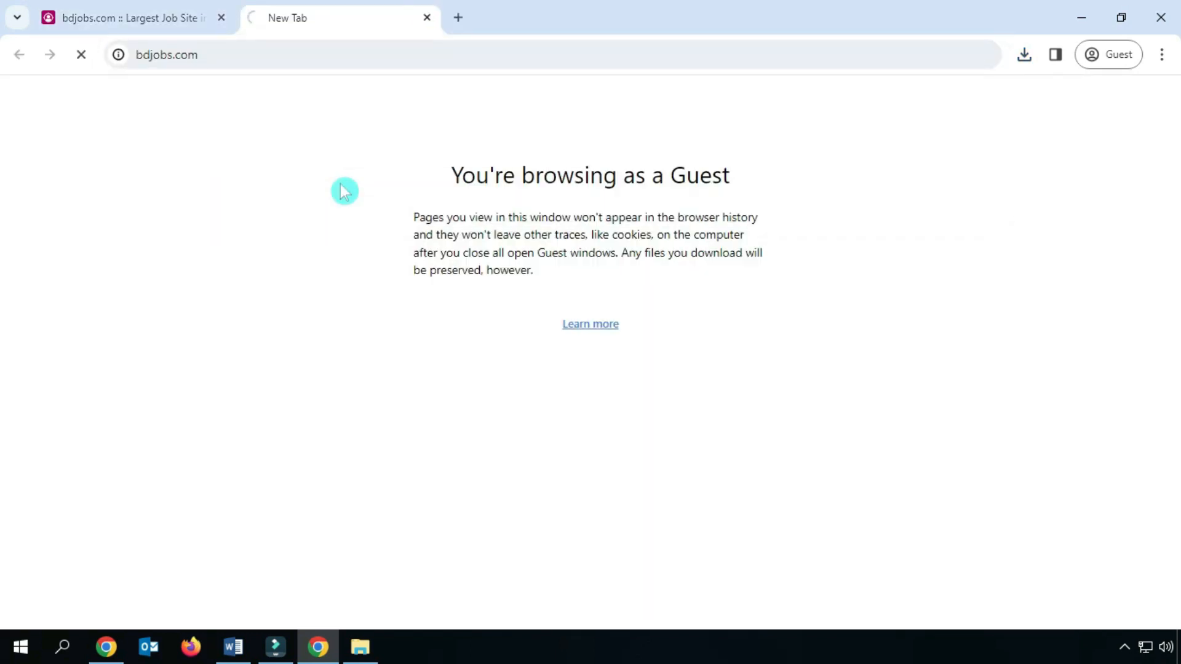
left_click(875, 163)
scroll(403, 424, "down", 5)
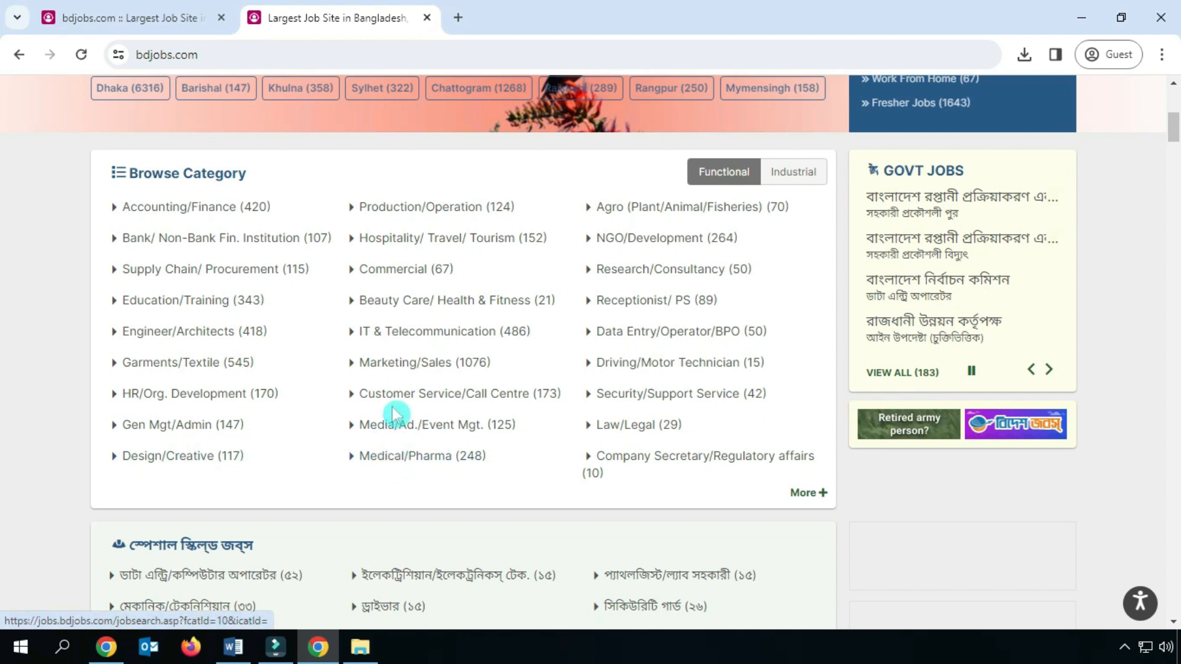
right_click(397, 336)
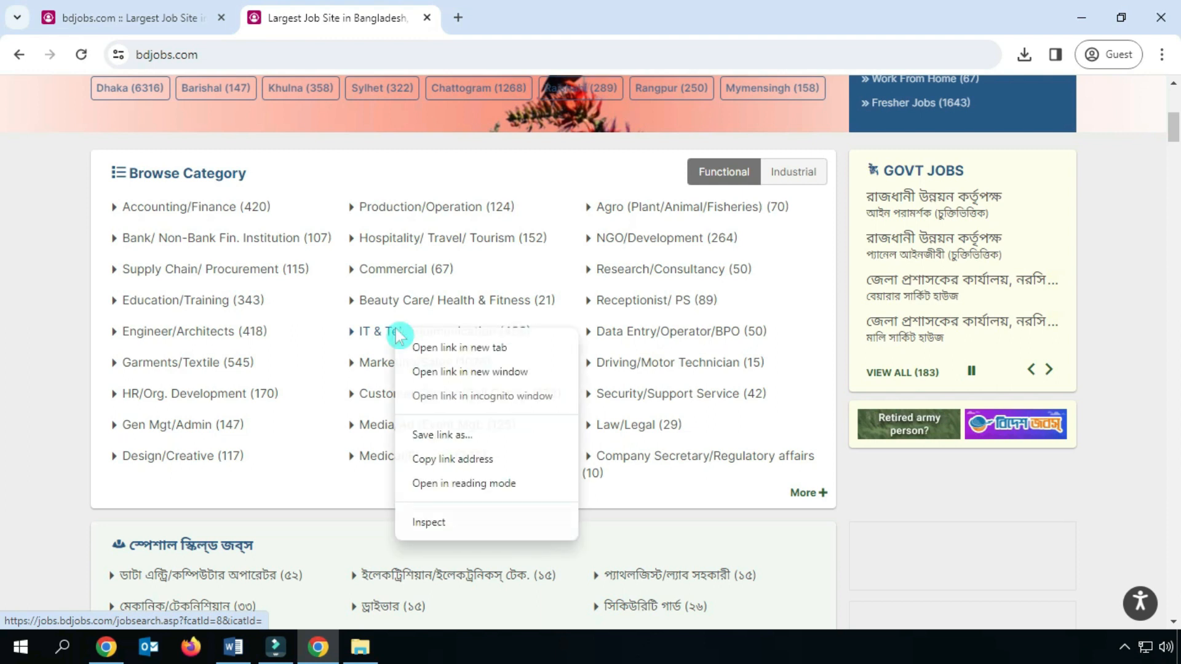
Step: Open the IT & Telecommunication job listings in a new tab and browse them
left_click(428, 349)
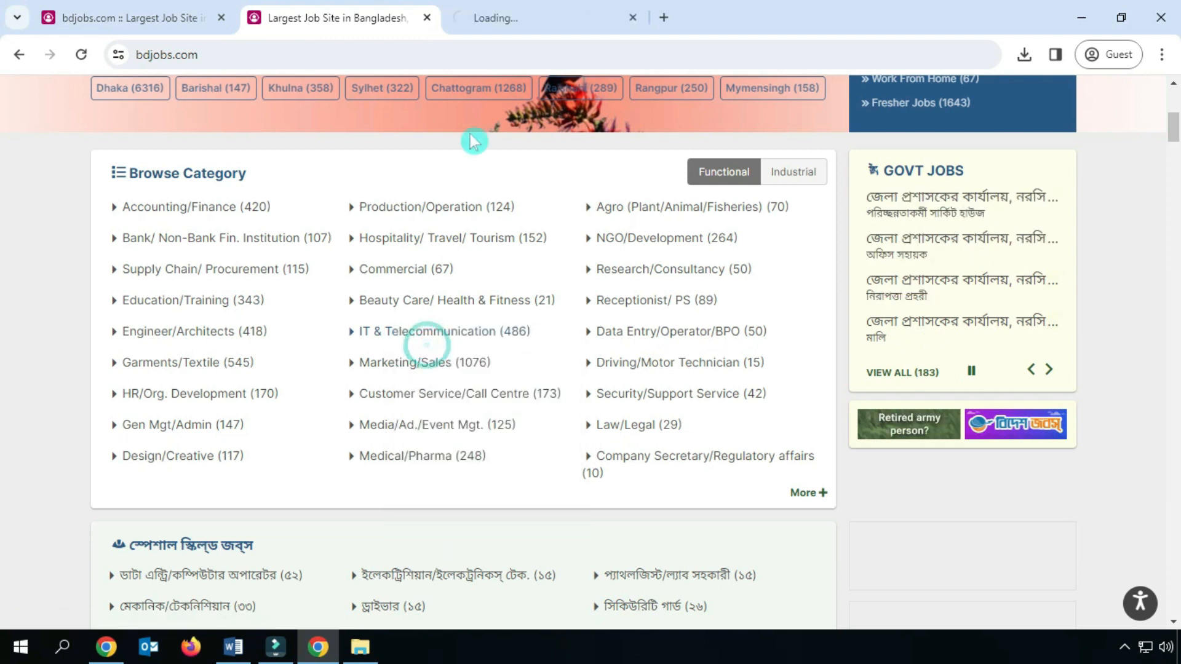
left_click(517, 18)
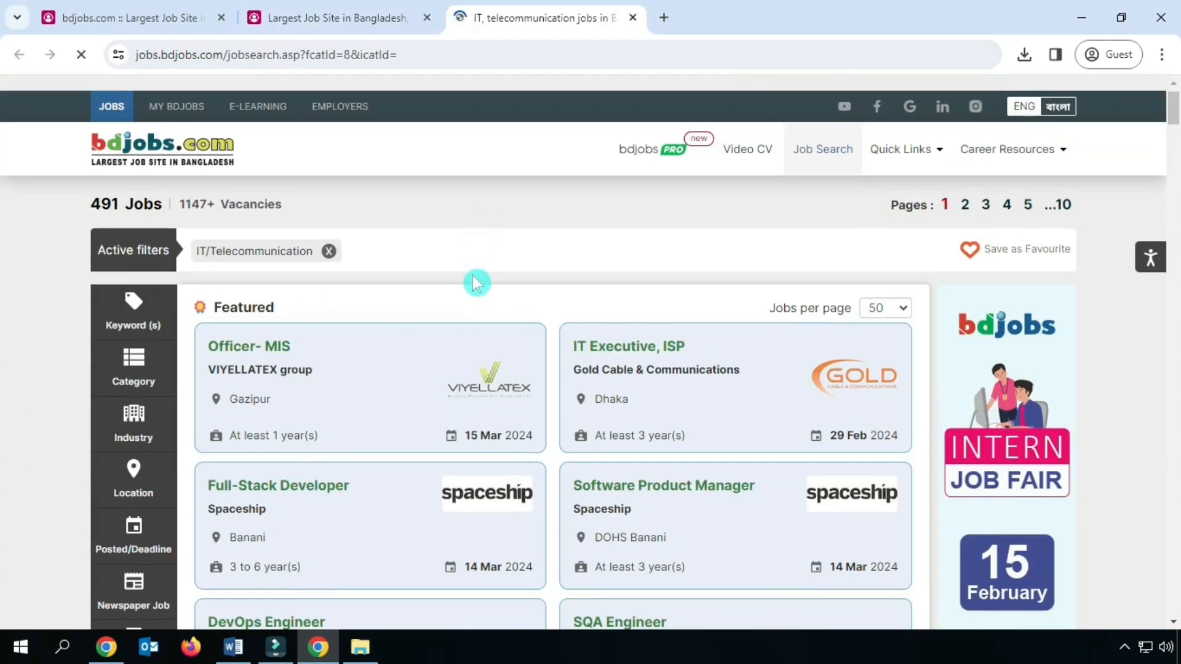
scroll(474, 282, "down", 10)
scroll(430, 292, "down", 4)
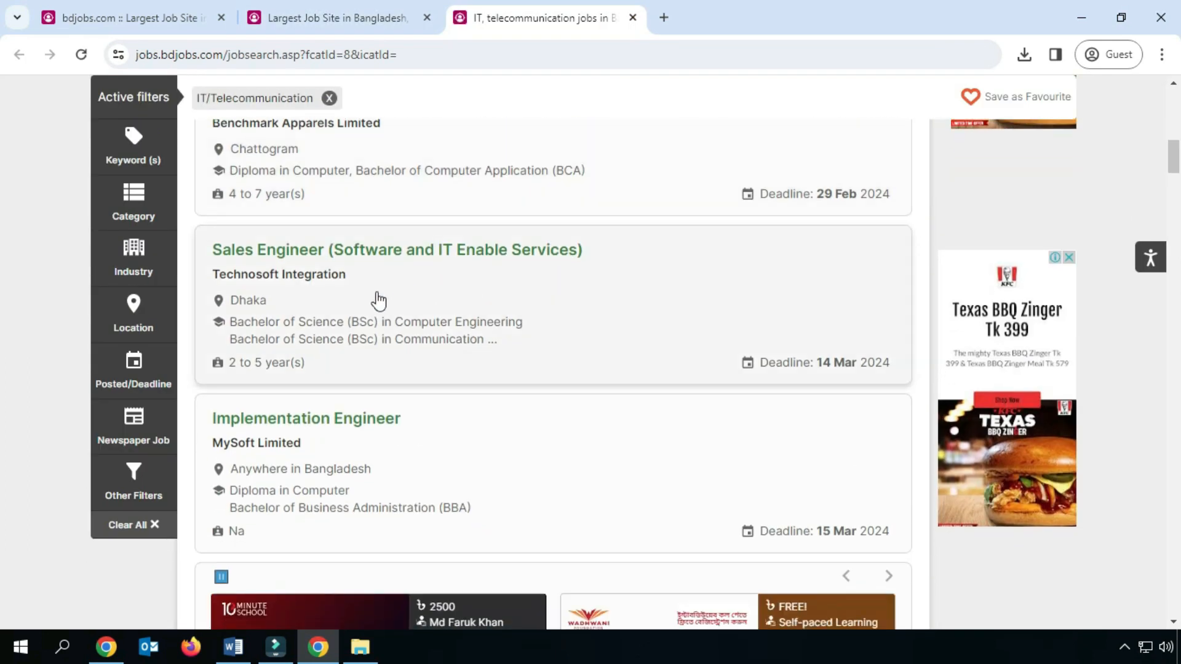
scroll(378, 302, "down", 5)
scroll(377, 306, "down", 9)
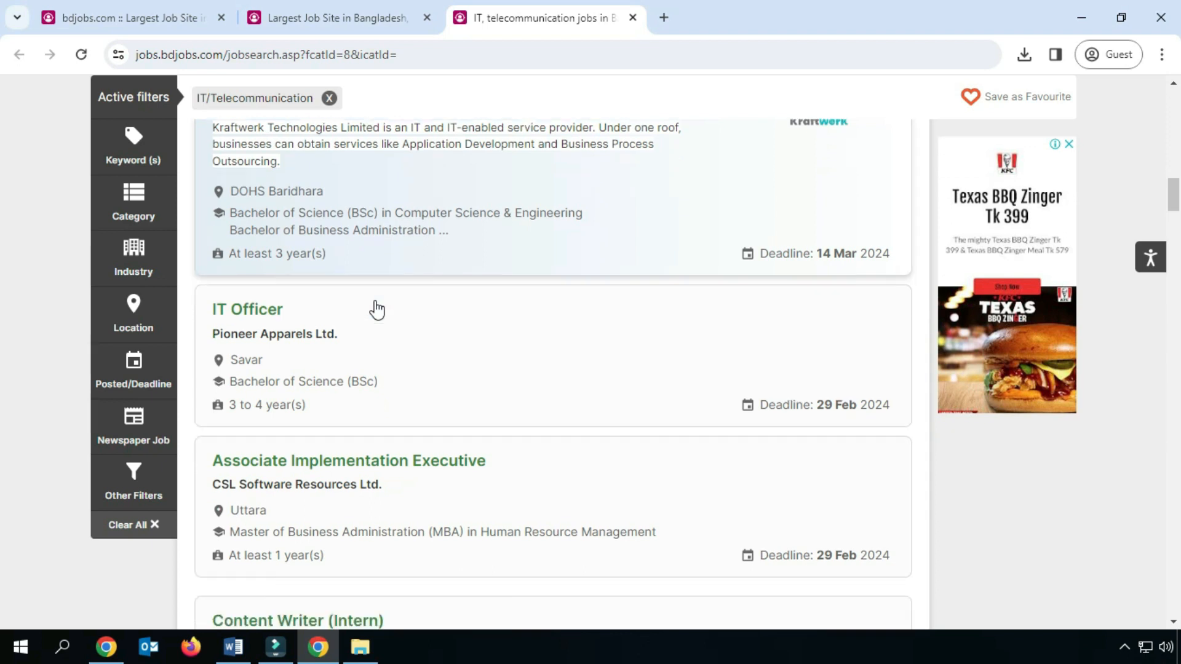
scroll(326, 280, "up", 1)
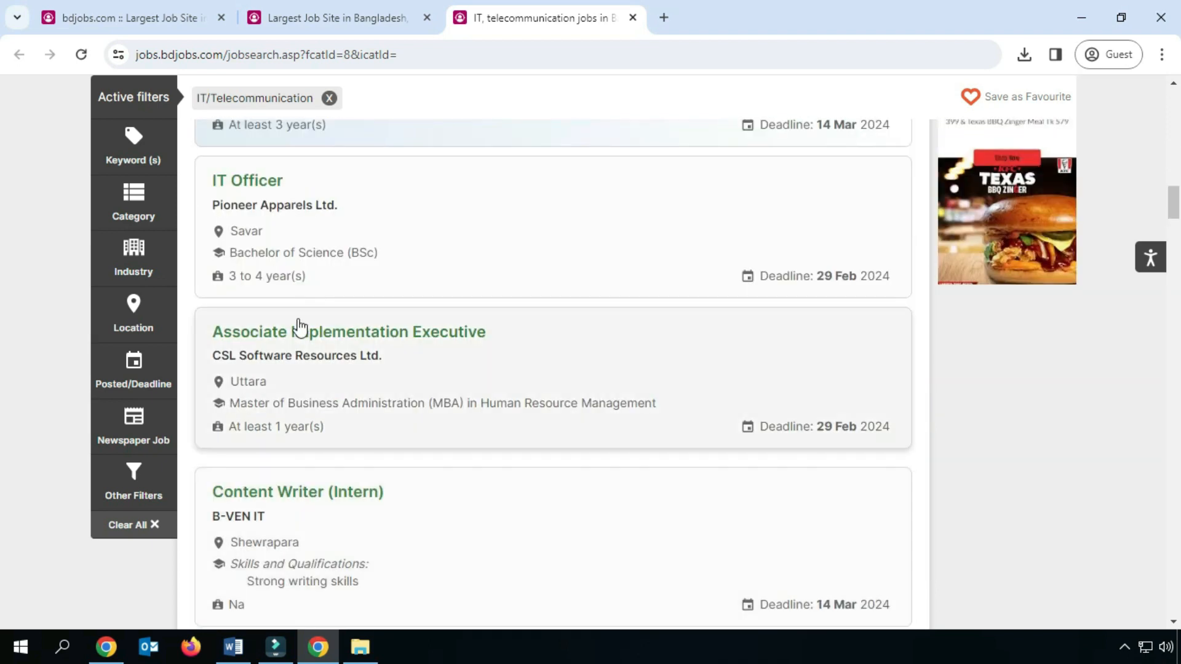
Step: Open the IT Officer job posting in a new tab
right_click(278, 207)
left_click(263, 179)
right_click(263, 179)
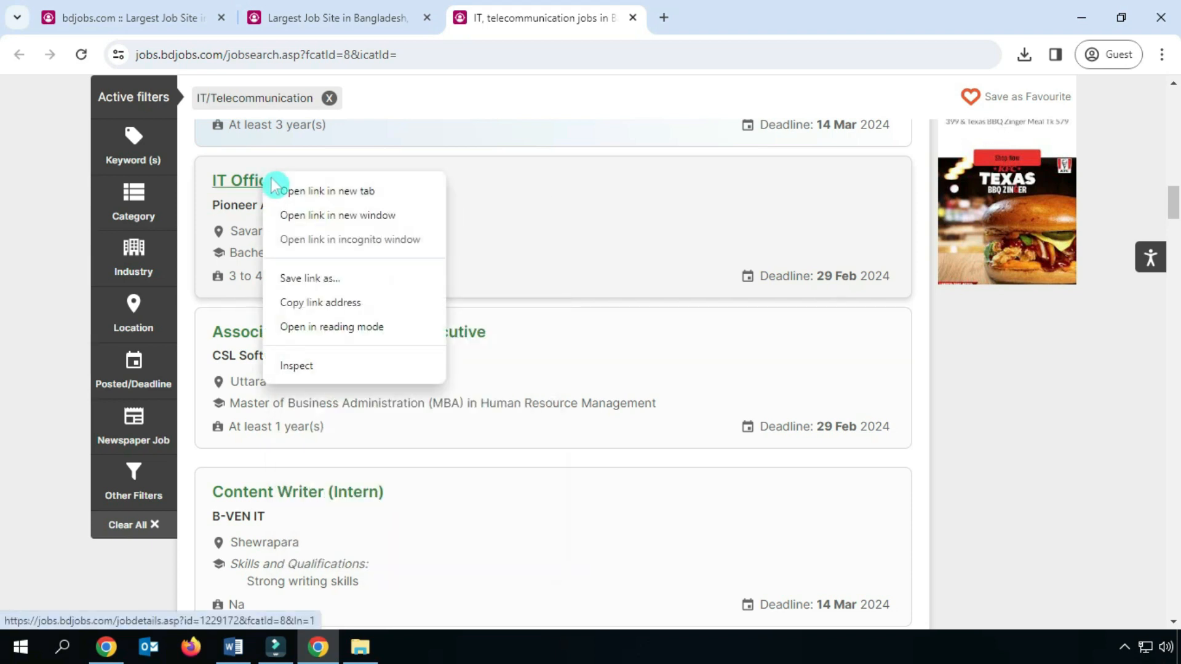
left_click(300, 190)
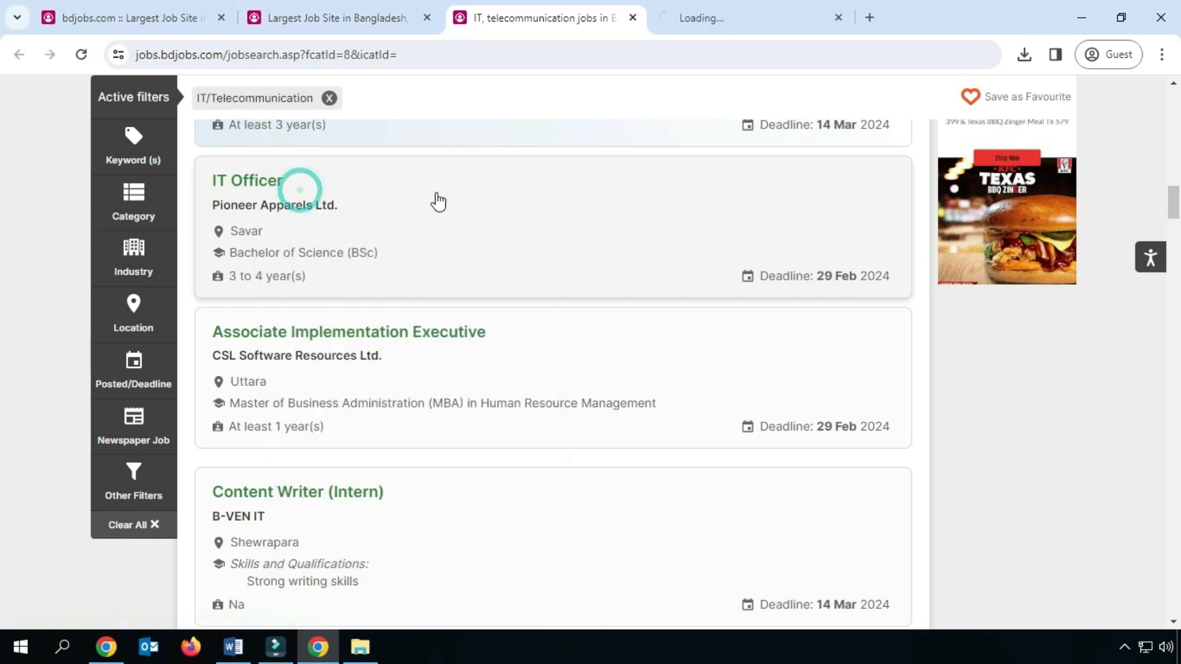
Step: Show all sections of the Pioneer Apparels IT Officer posting down to the apply procedure
left_click(725, 23)
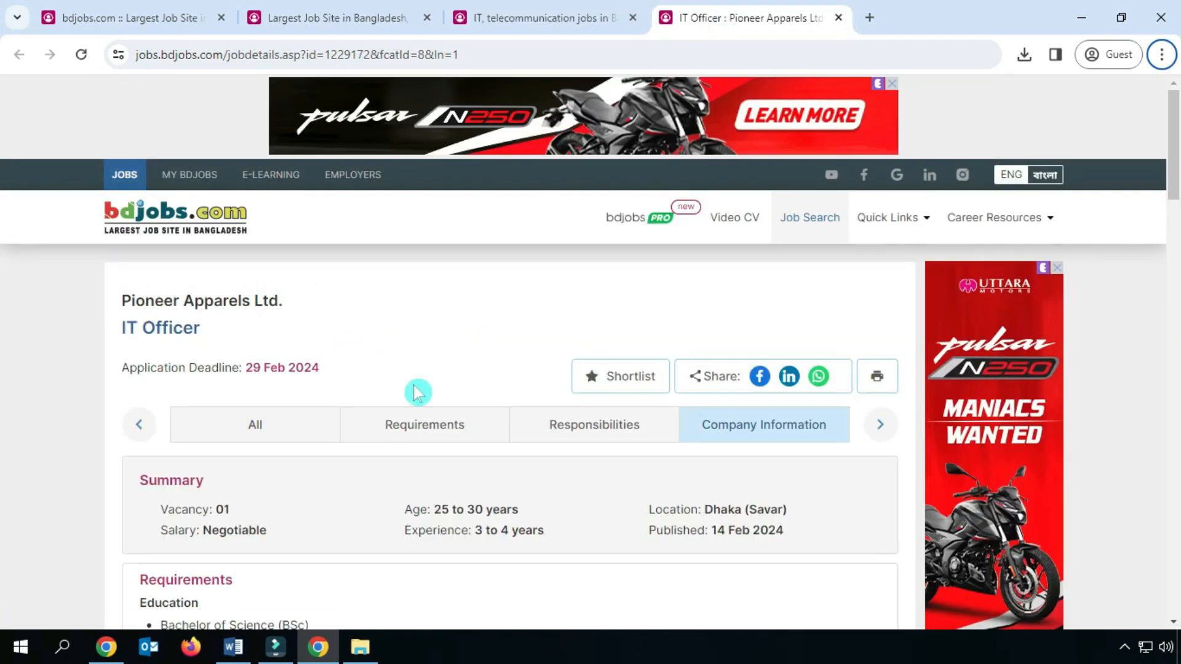
scroll(376, 386, "down", 2)
left_click(274, 264)
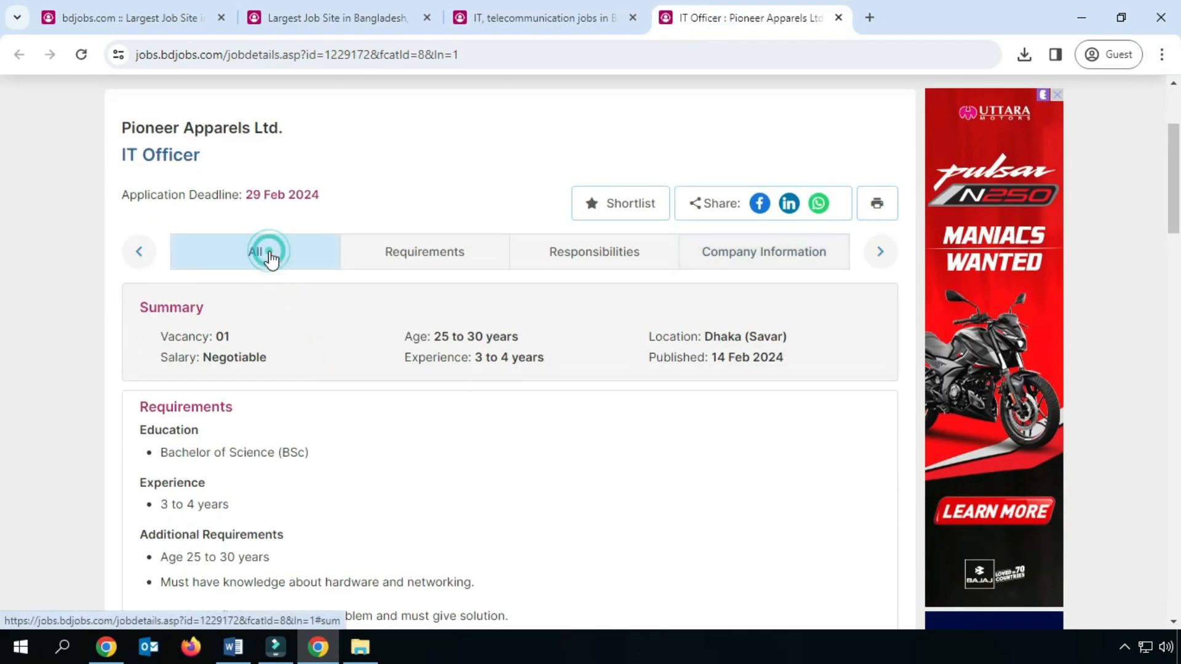
scroll(390, 269, "down", 3)
scroll(316, 313, "down", 12)
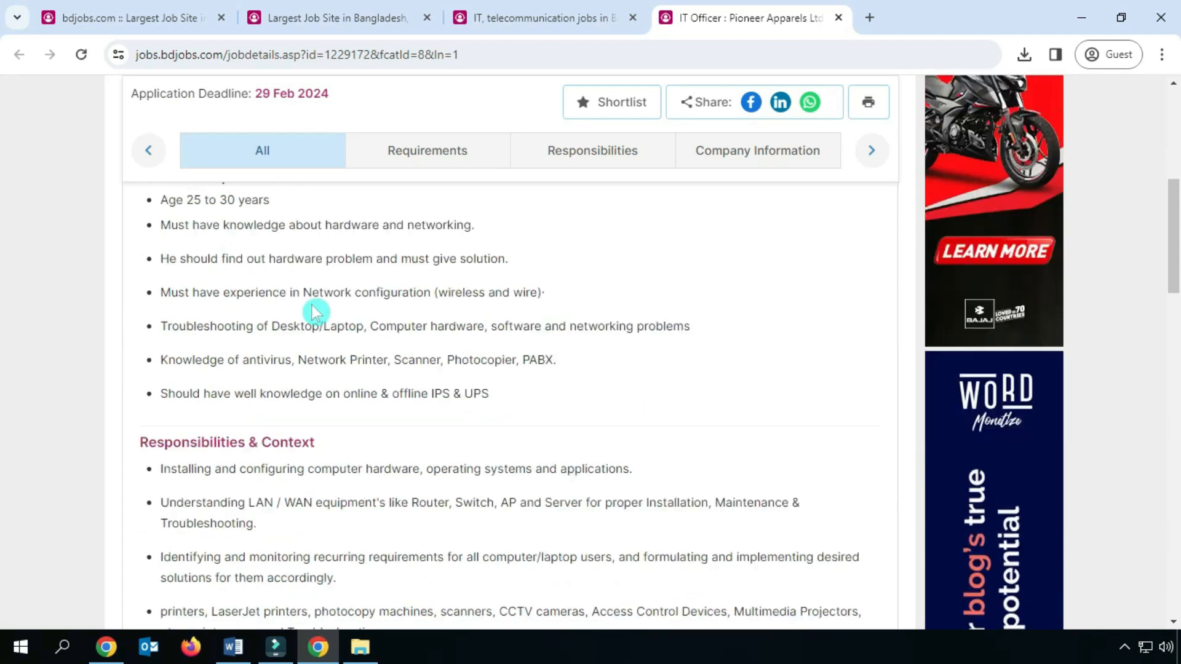
scroll(316, 313, "up", 6)
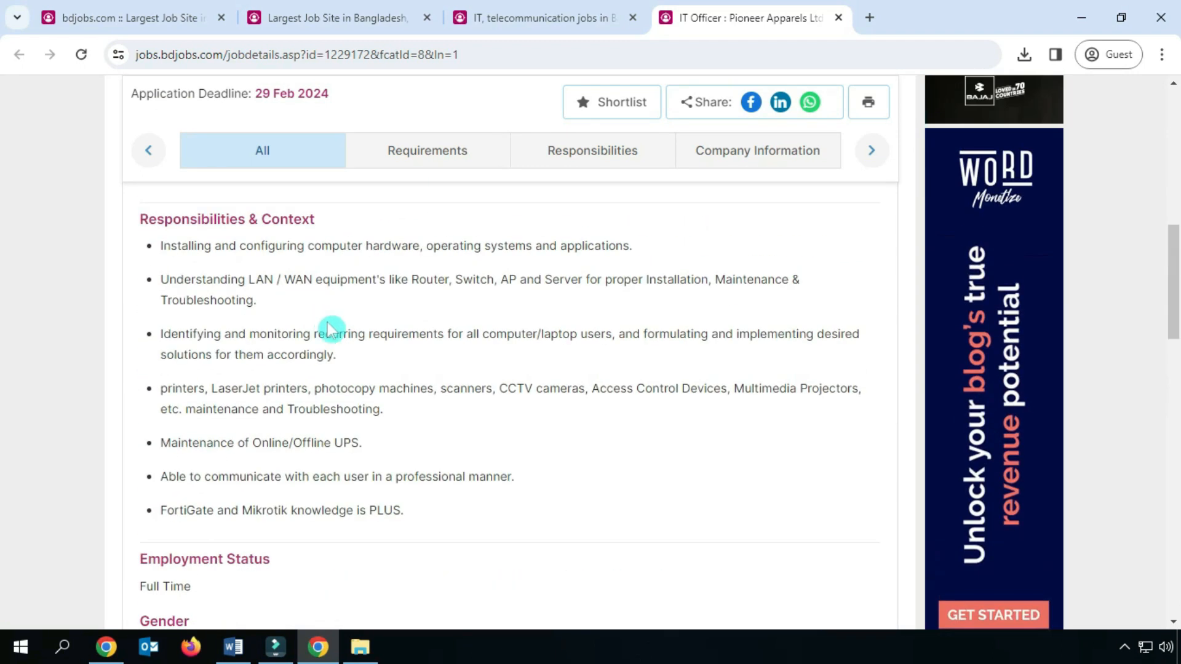
scroll(336, 351, "down", 9)
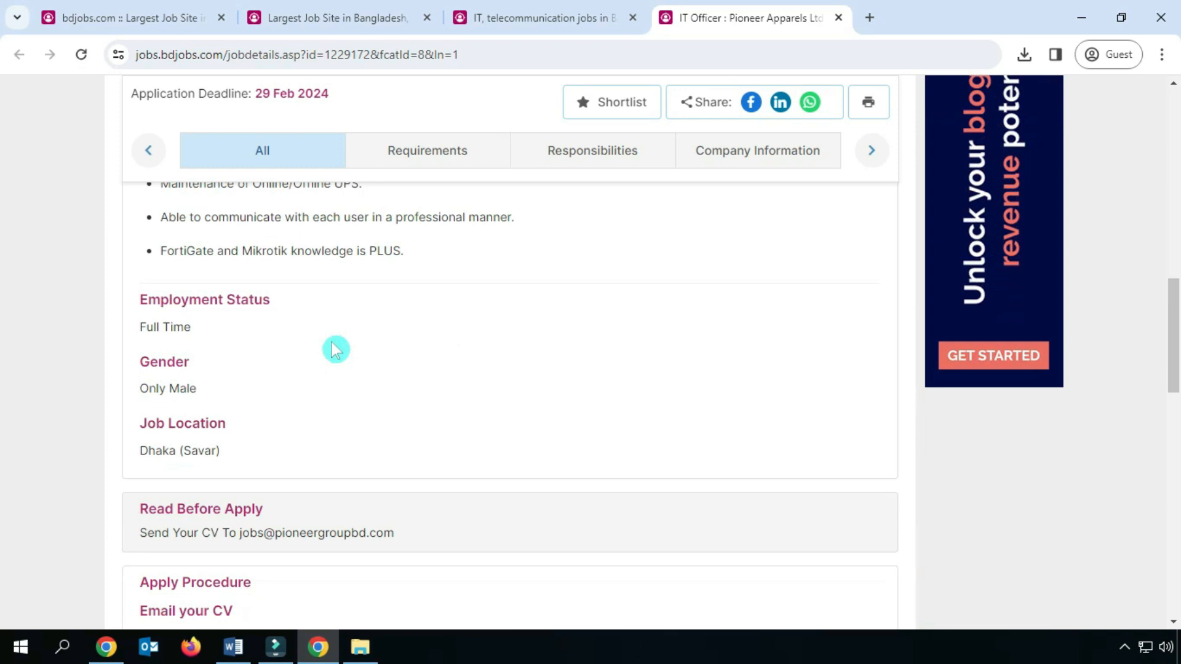
scroll(333, 343, "up", 3)
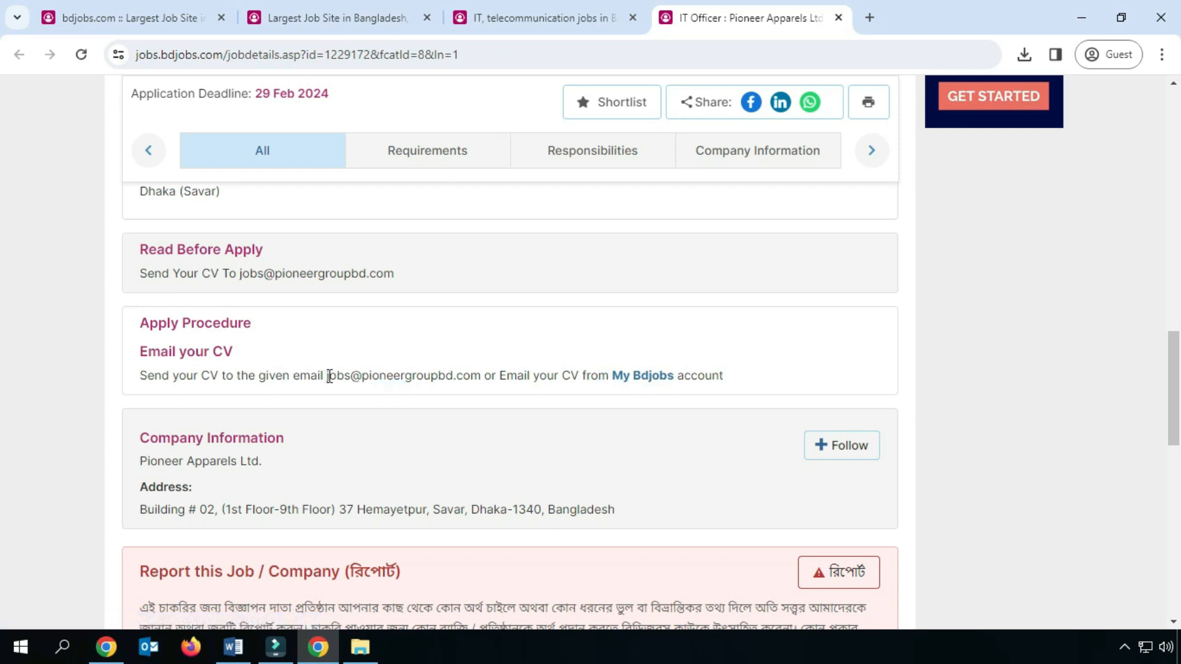
Step: Email the CV to Pioneer Apparels for the IT Officer post and return to the posting
left_click(637, 376)
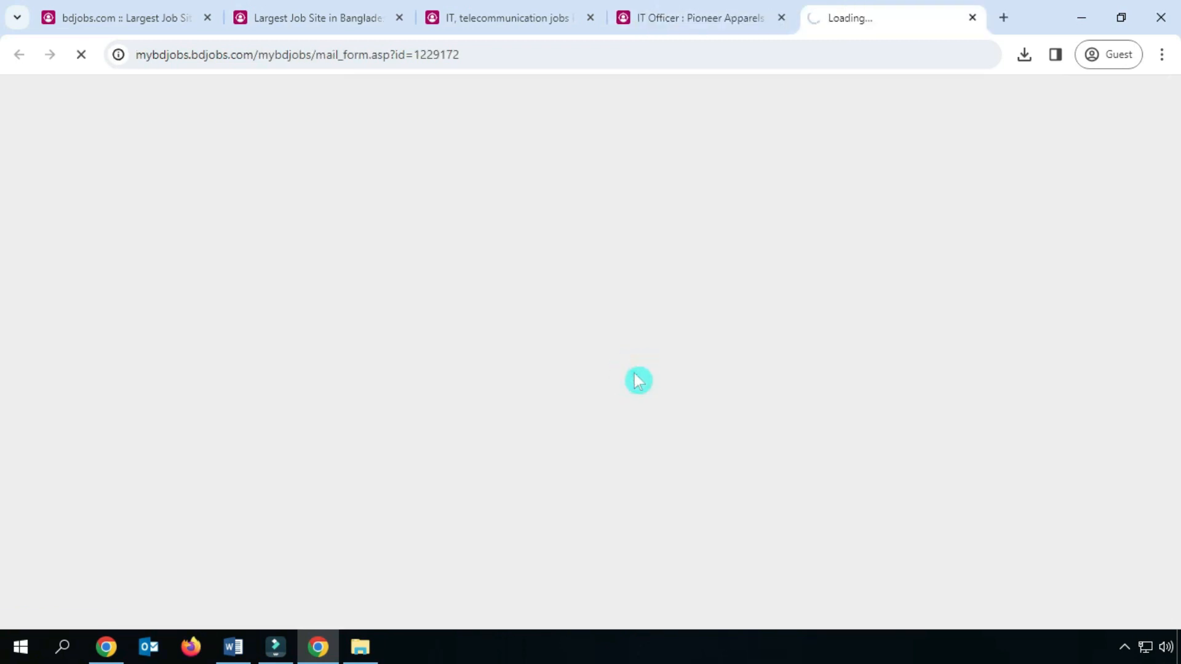
scroll(535, 395, "down", 5)
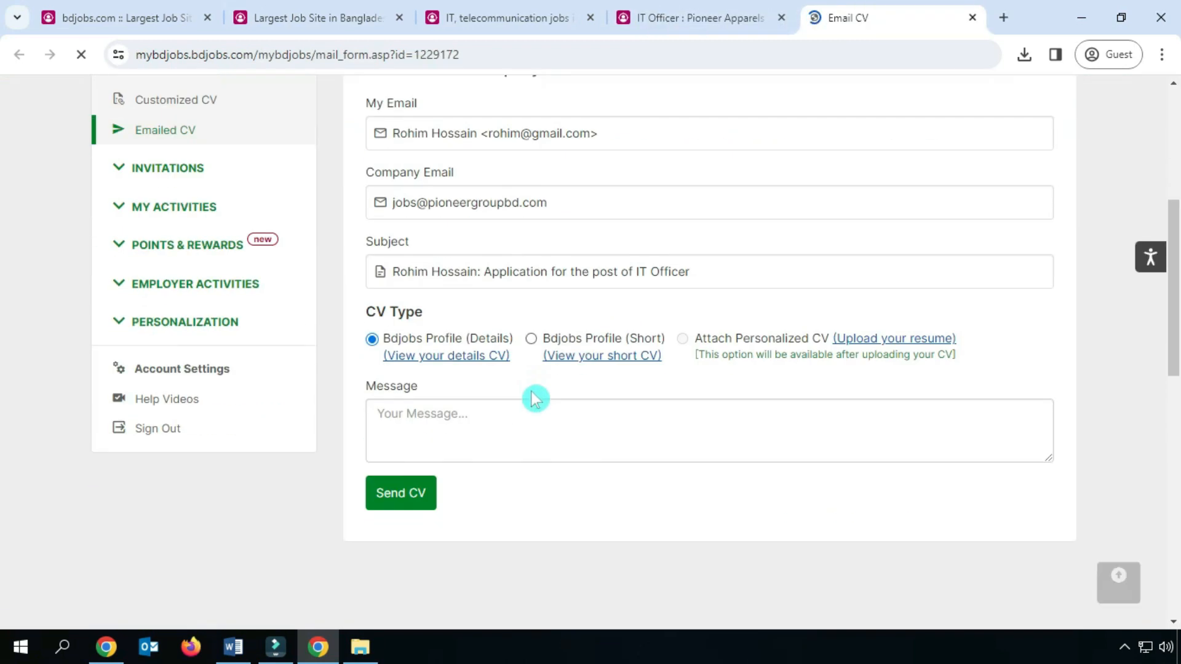
left_click(409, 495)
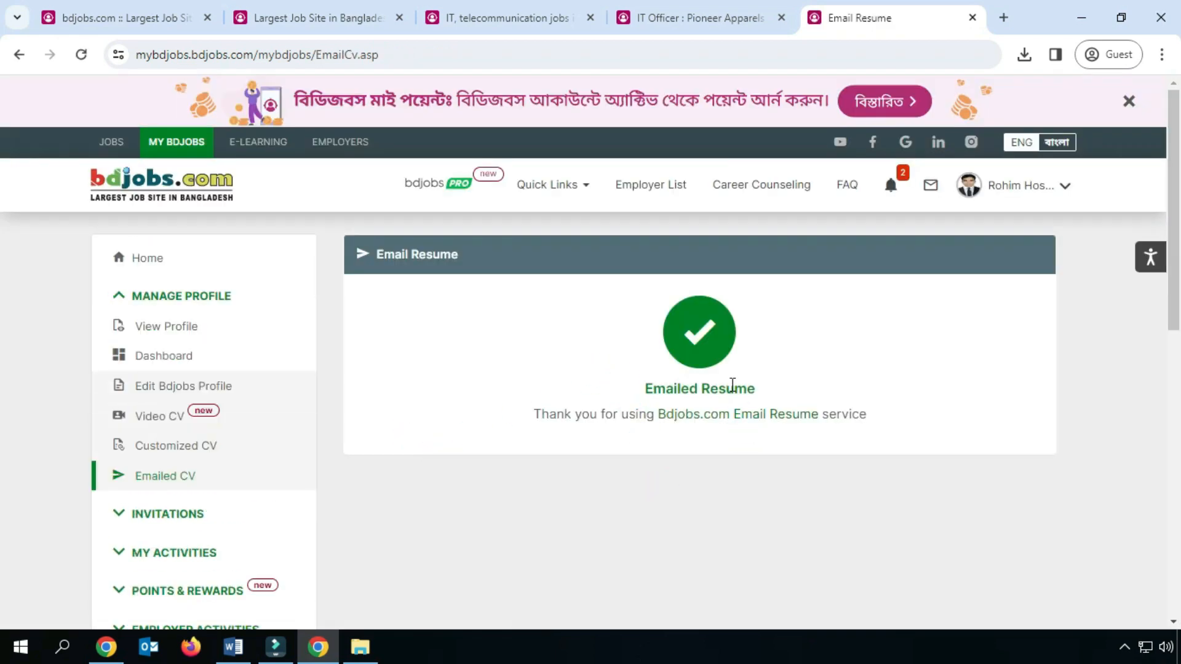
left_click(717, 19)
scroll(298, 403, "up", 5)
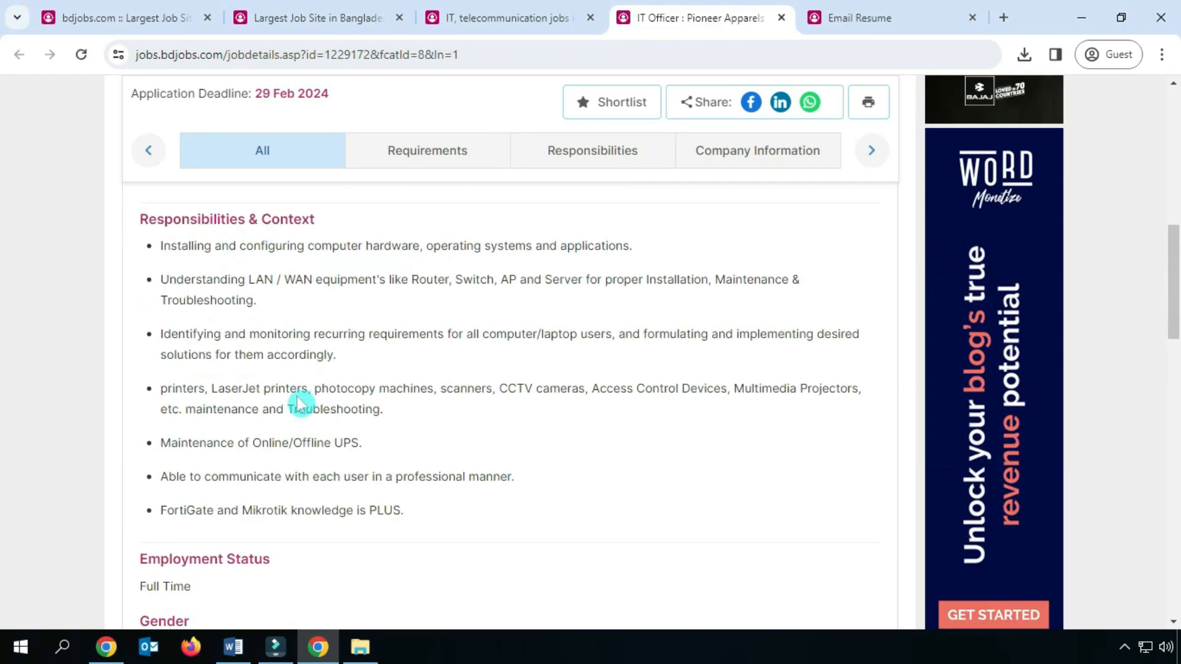
Step: Open the Associate Implementation Executive job from the IT results in a new tab
left_click(520, 21)
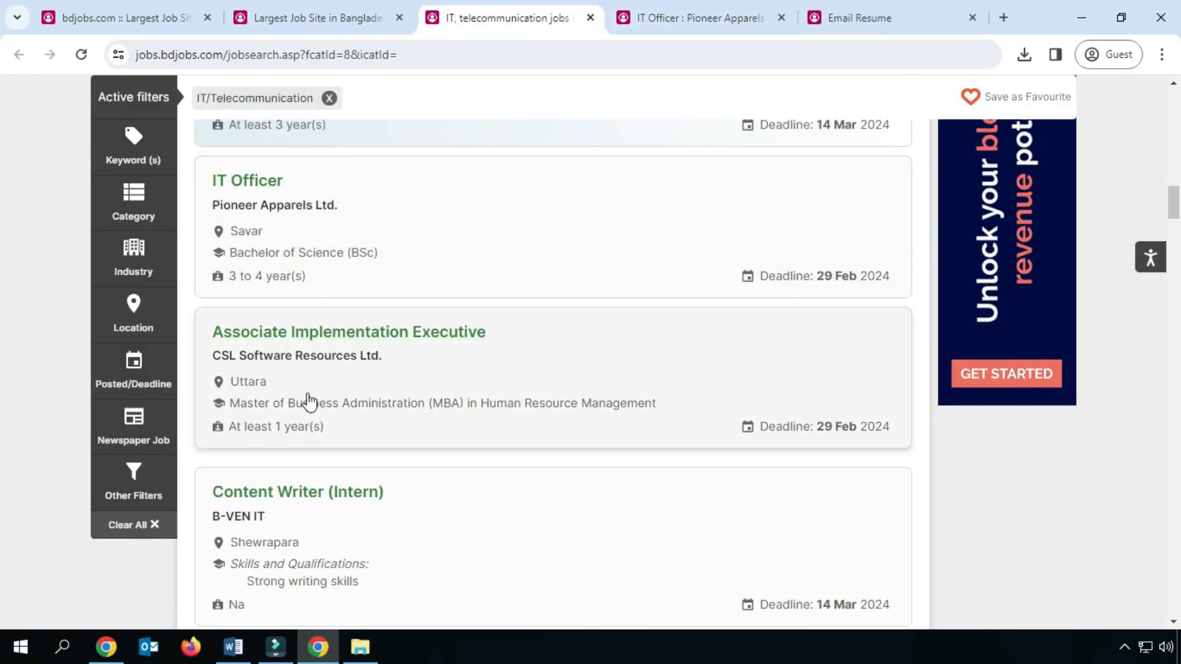
right_click(299, 339)
left_click(327, 352)
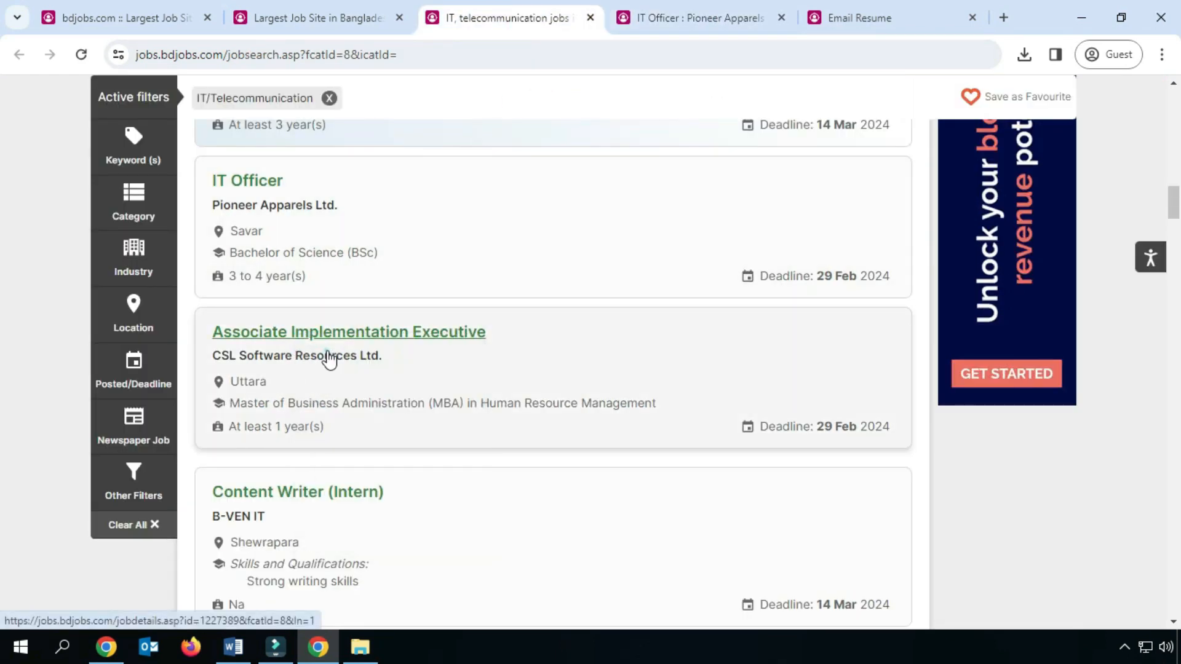
left_click(581, 24)
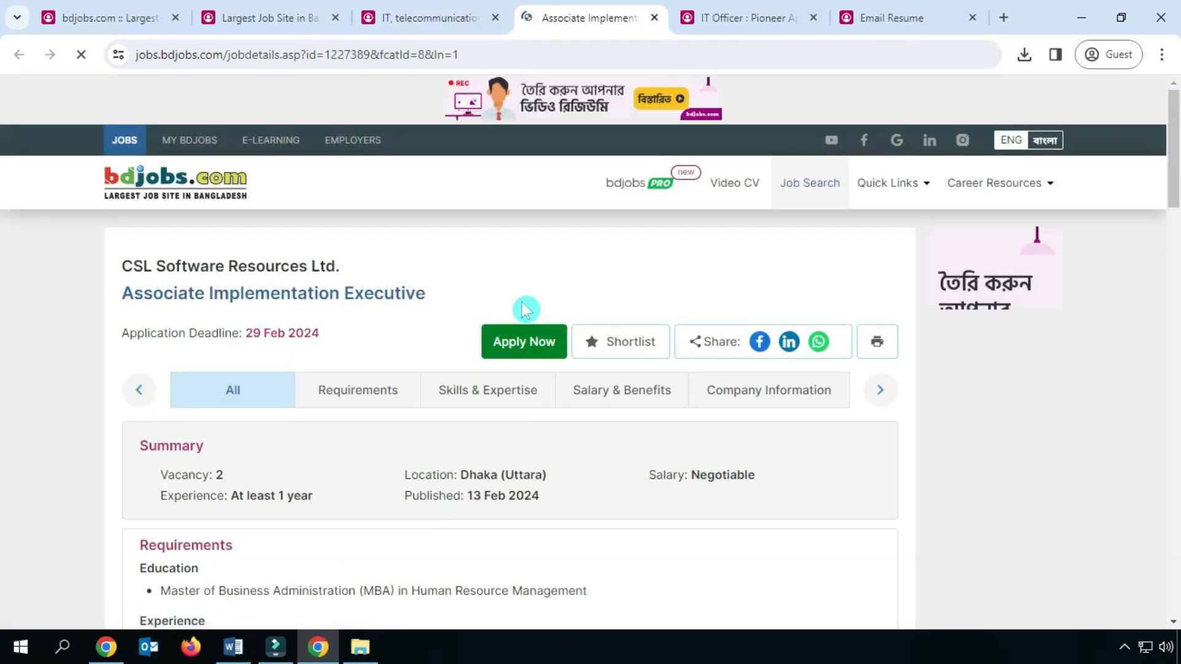
Step: Start the Apply Online form for the Associate Implementation Executive post
scroll(308, 422, "down", 12)
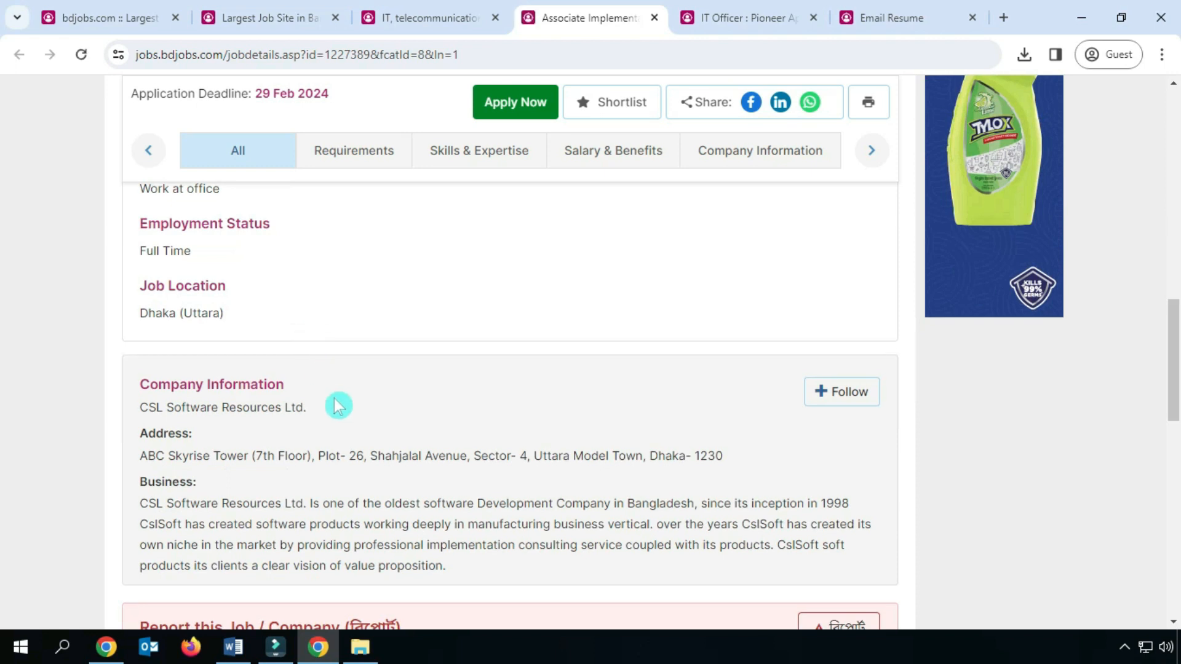
scroll(353, 427, "up", 12)
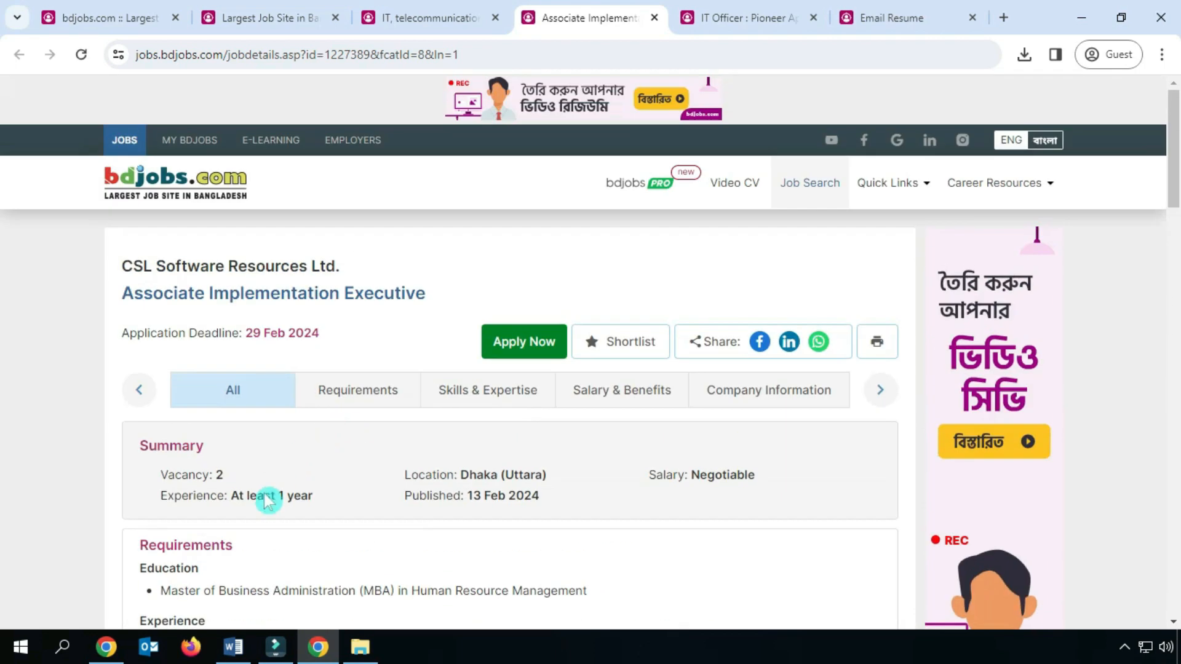
left_click(525, 342)
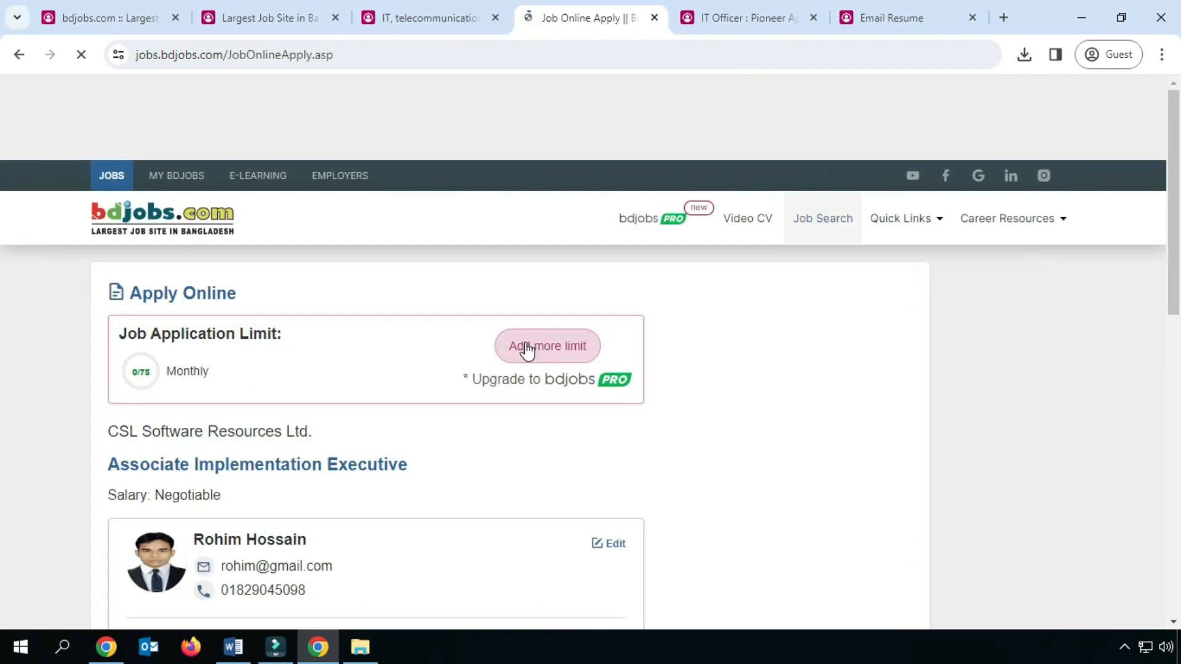
scroll(272, 409, "down", 5)
Step: Apply for Associate Implementation Executive with expected salary 60000, acknowledging the fraud warning, then return to the home tab
left_click(181, 328)
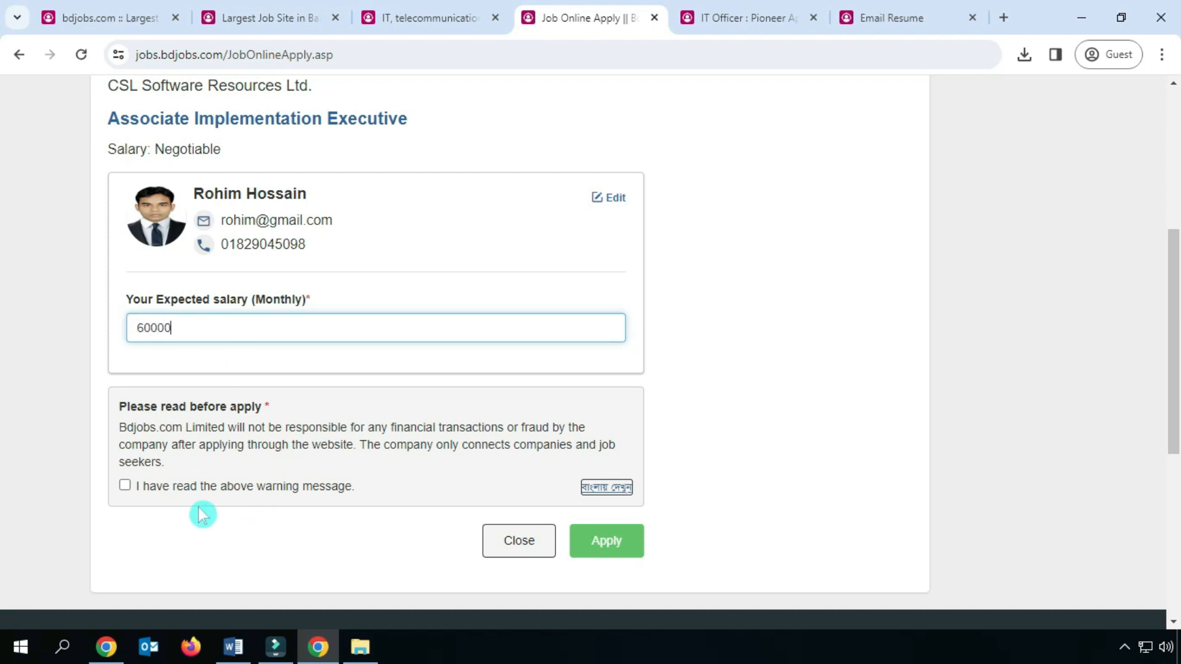
left_click(125, 485)
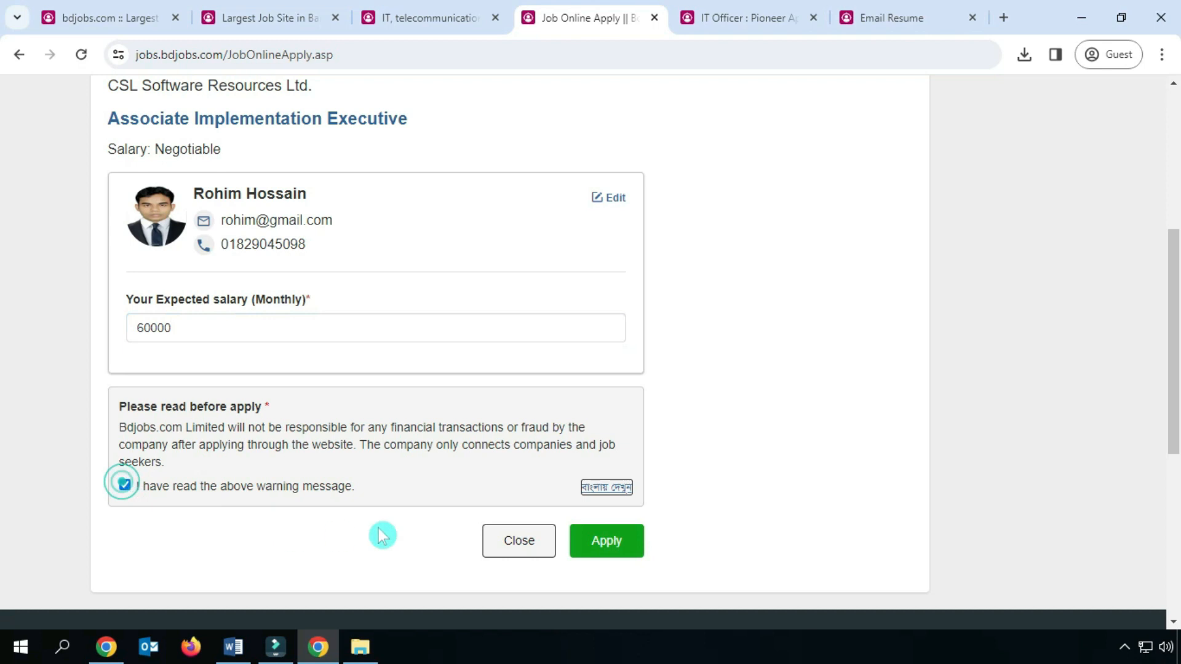
left_click(611, 557)
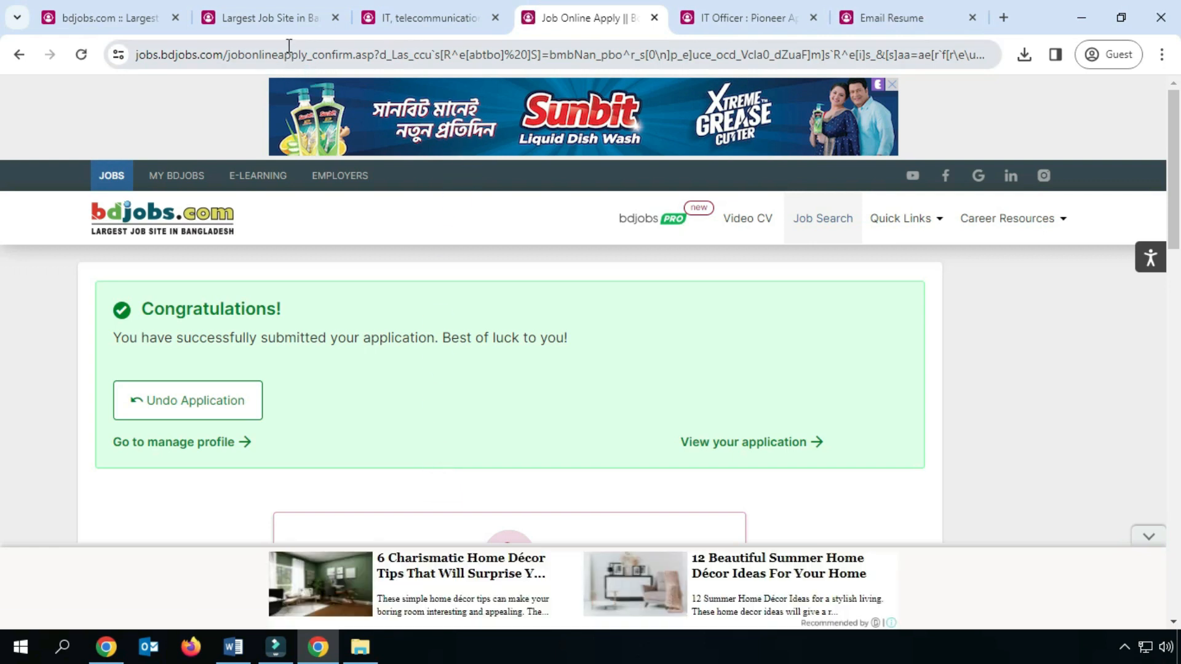
left_click(282, 24)
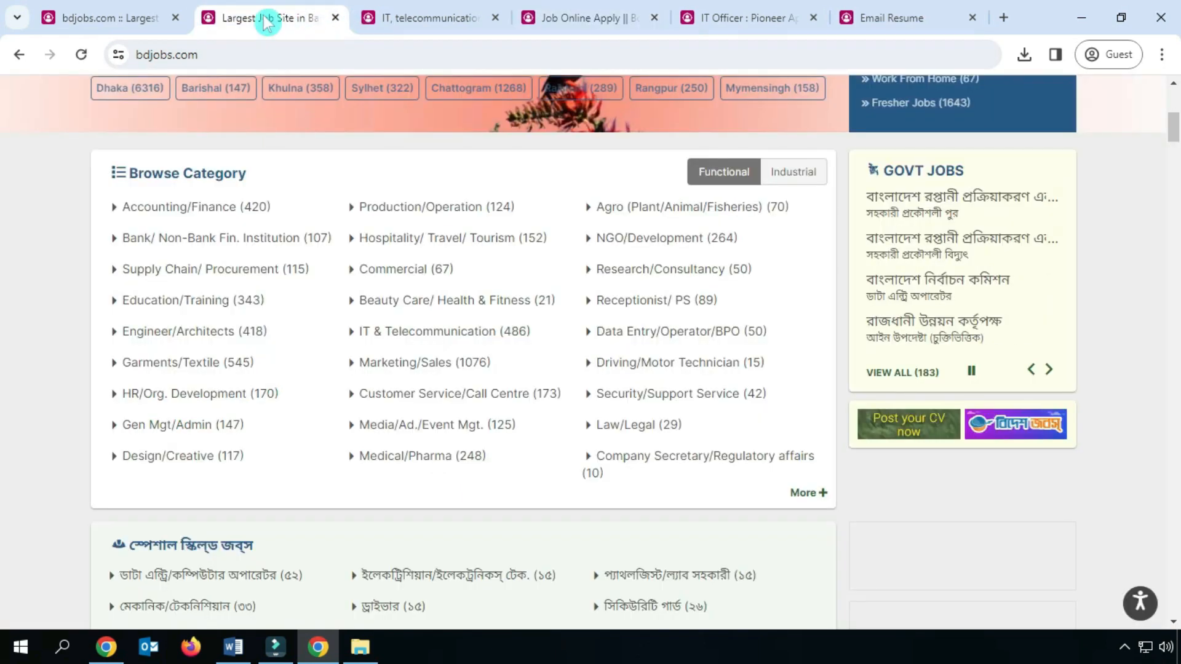
Step: Return to the View Resume tab, dismiss the ad, review the resume and expand My Activities
left_click(133, 25)
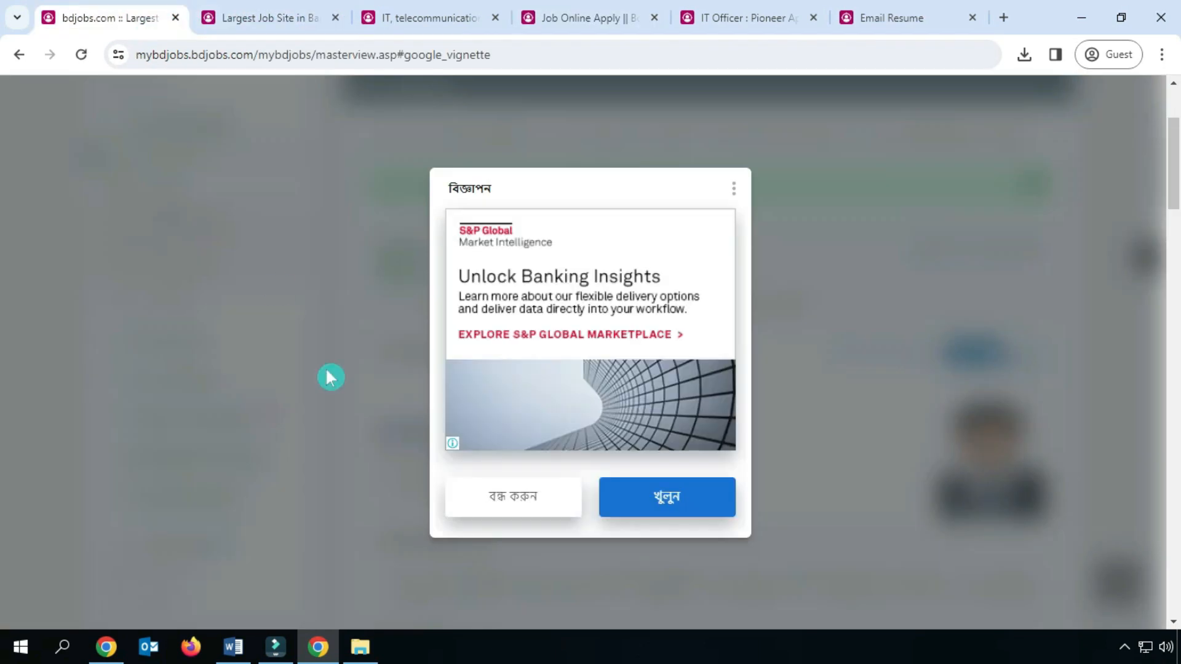
left_click(530, 497)
scroll(237, 390, "up", 3)
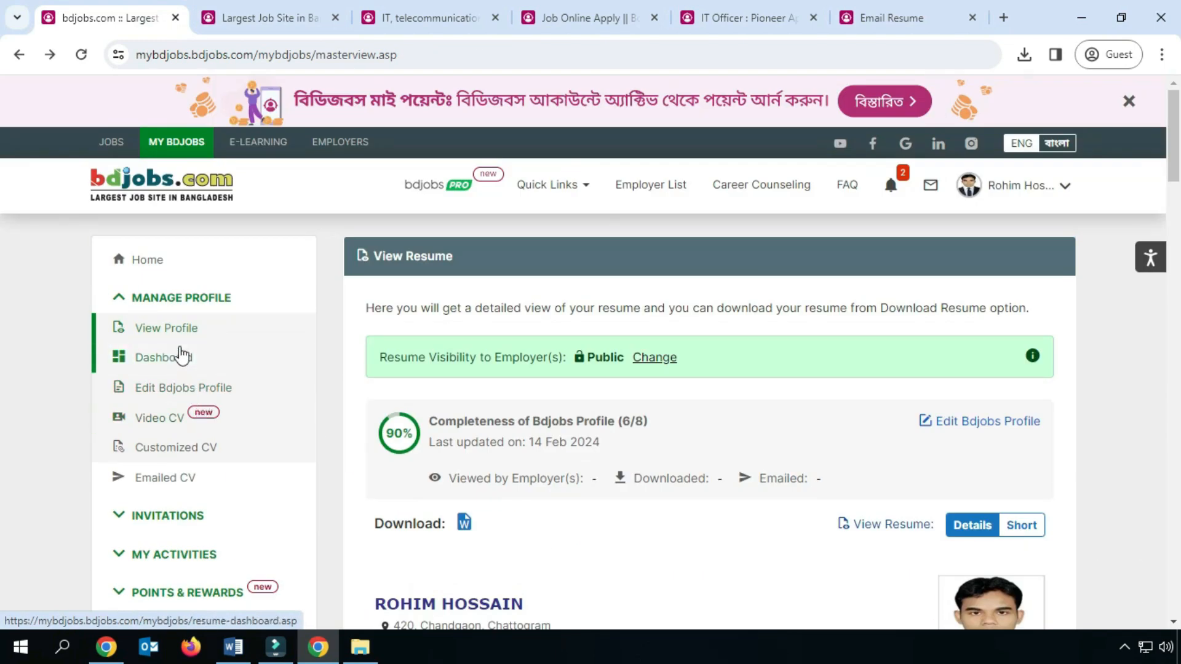
scroll(508, 365, "down", 15)
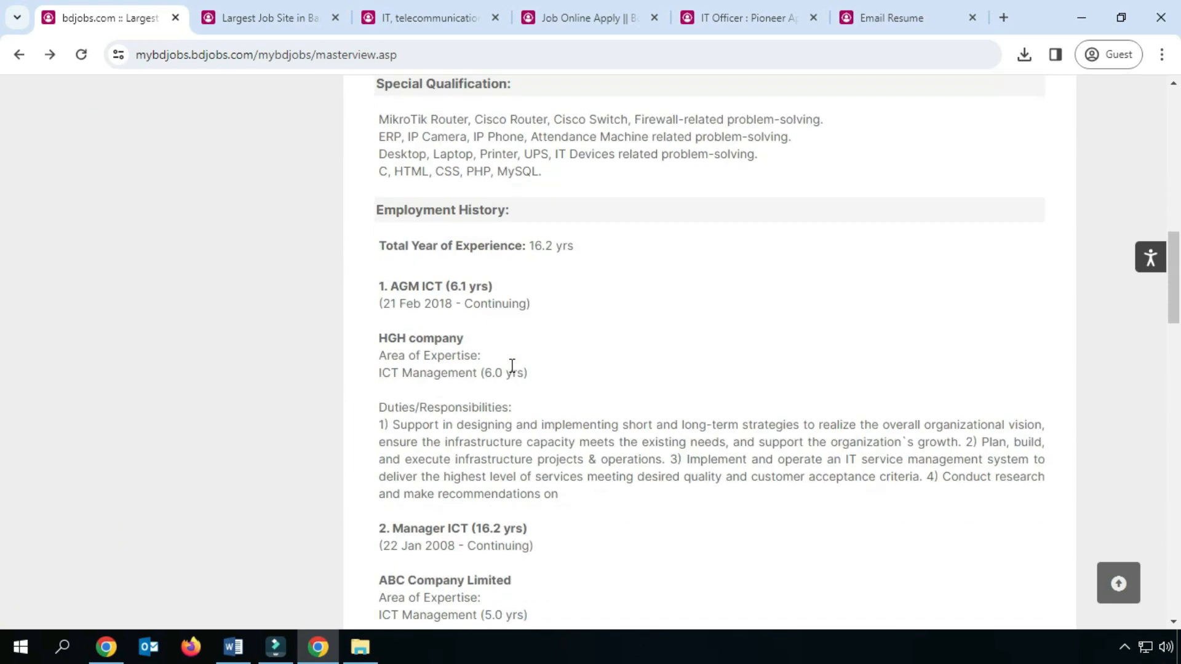
scroll(511, 365, "down", 20)
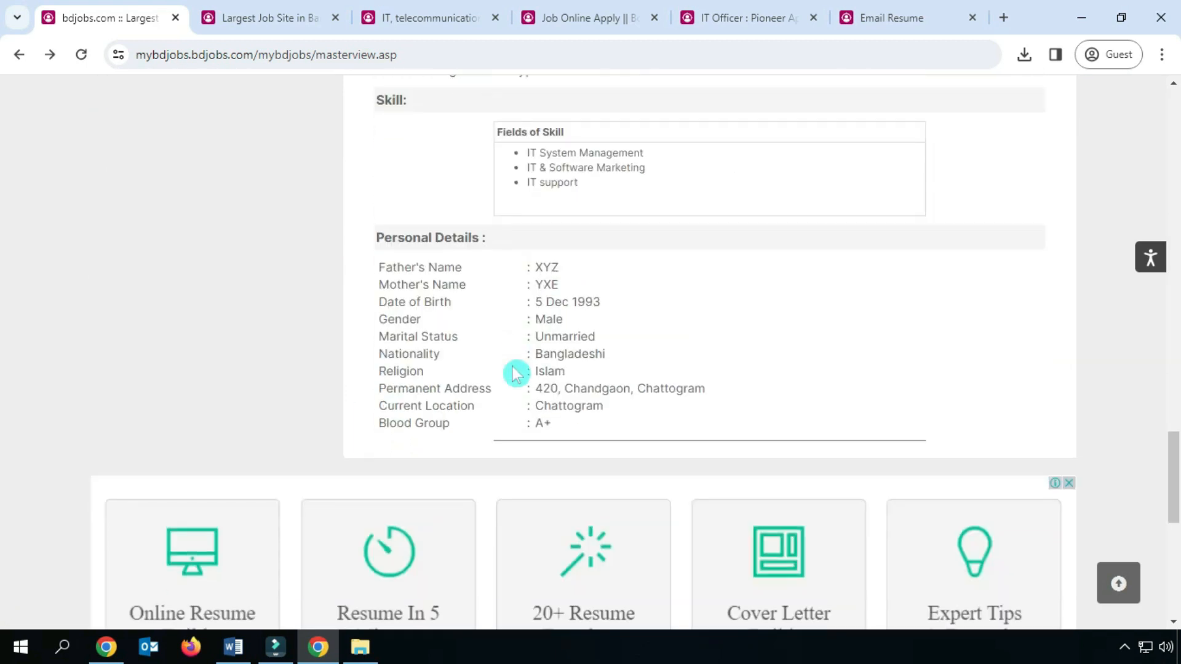
scroll(515, 372, "up", 20)
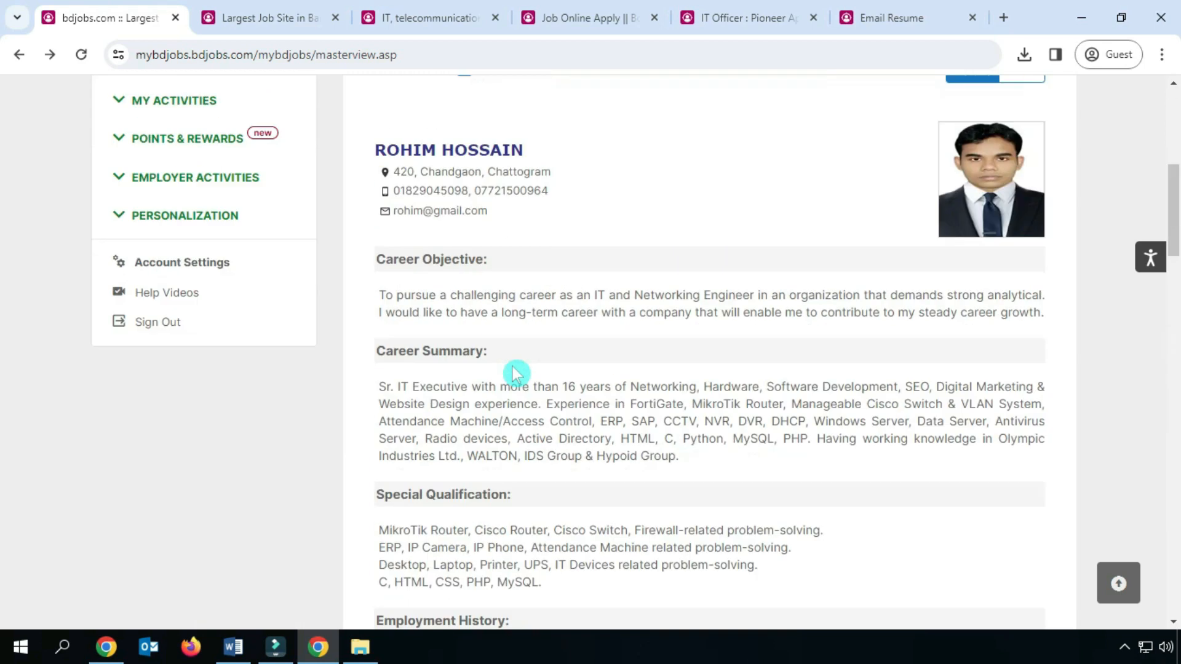
scroll(517, 373, "up", 1)
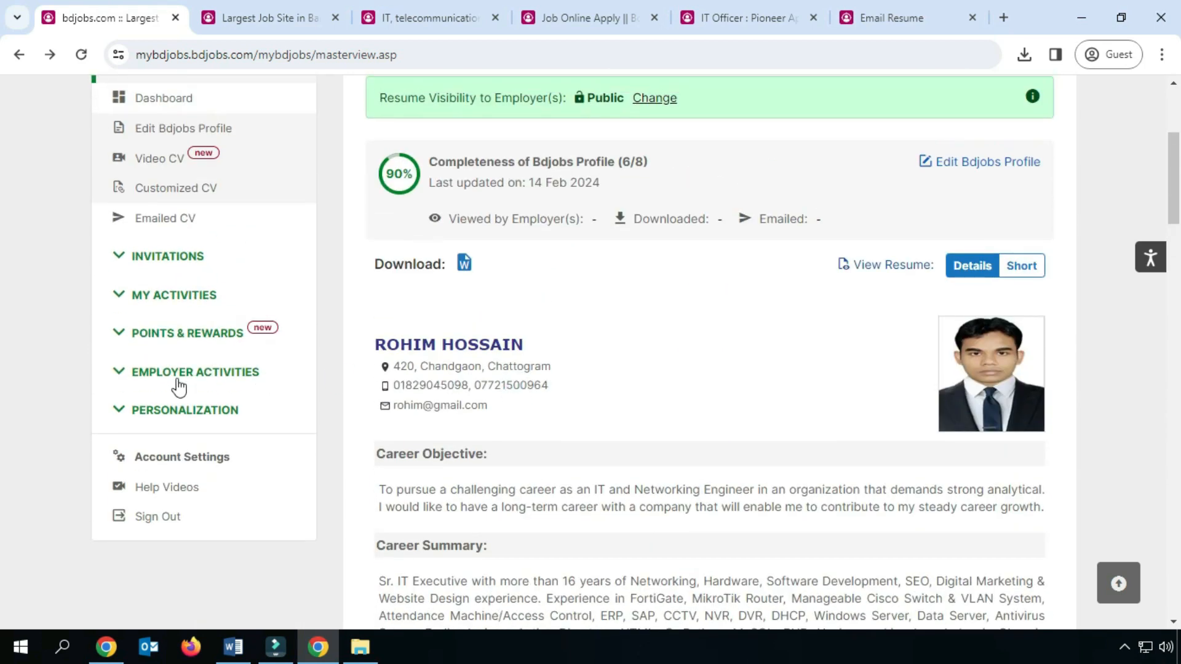
left_click(176, 296)
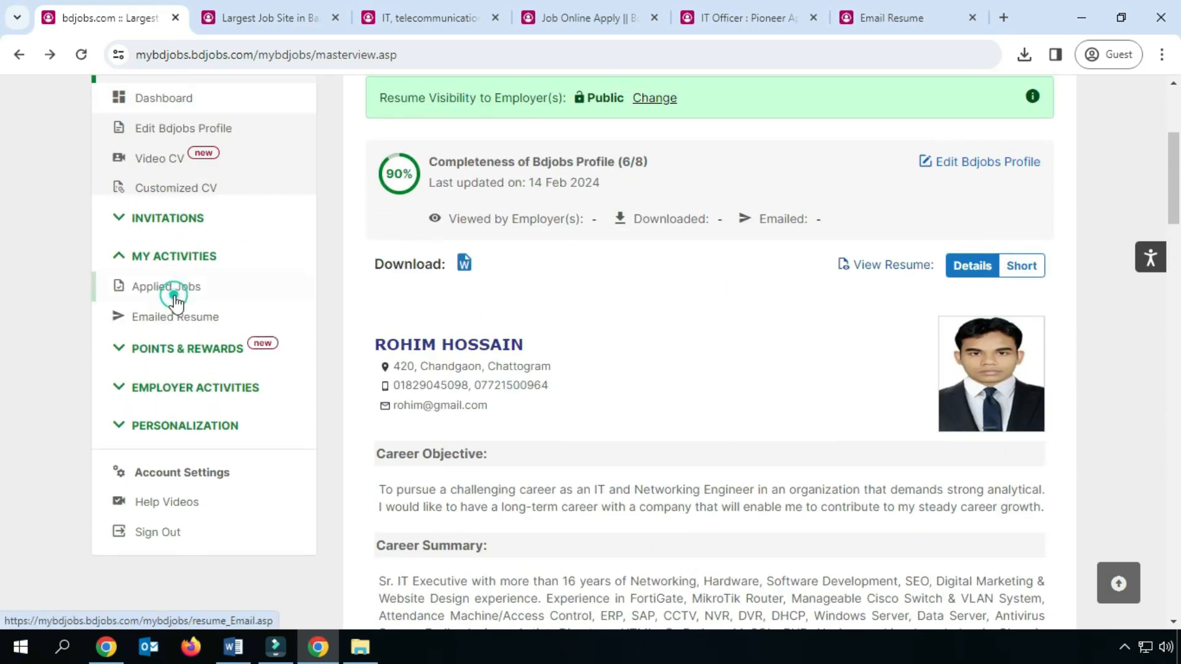
scroll(172, 301, "up", 1)
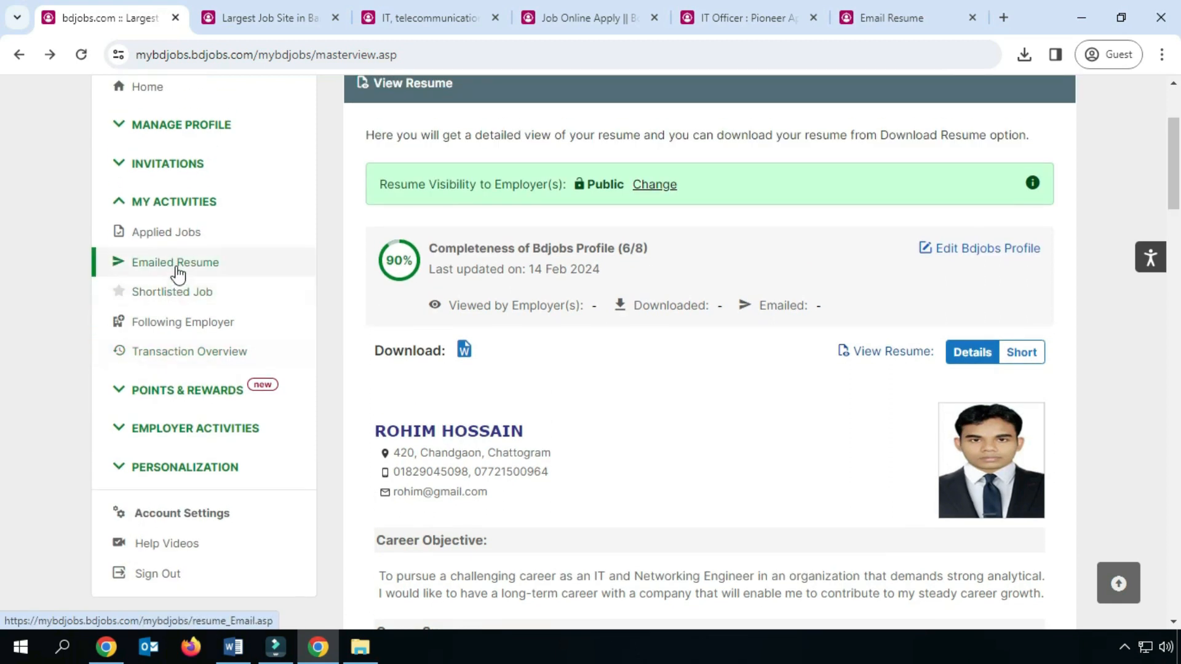
Step: Check the Emailed CV list shows the IT Officer CV emailed on 14 Feb 2024
left_click(178, 269)
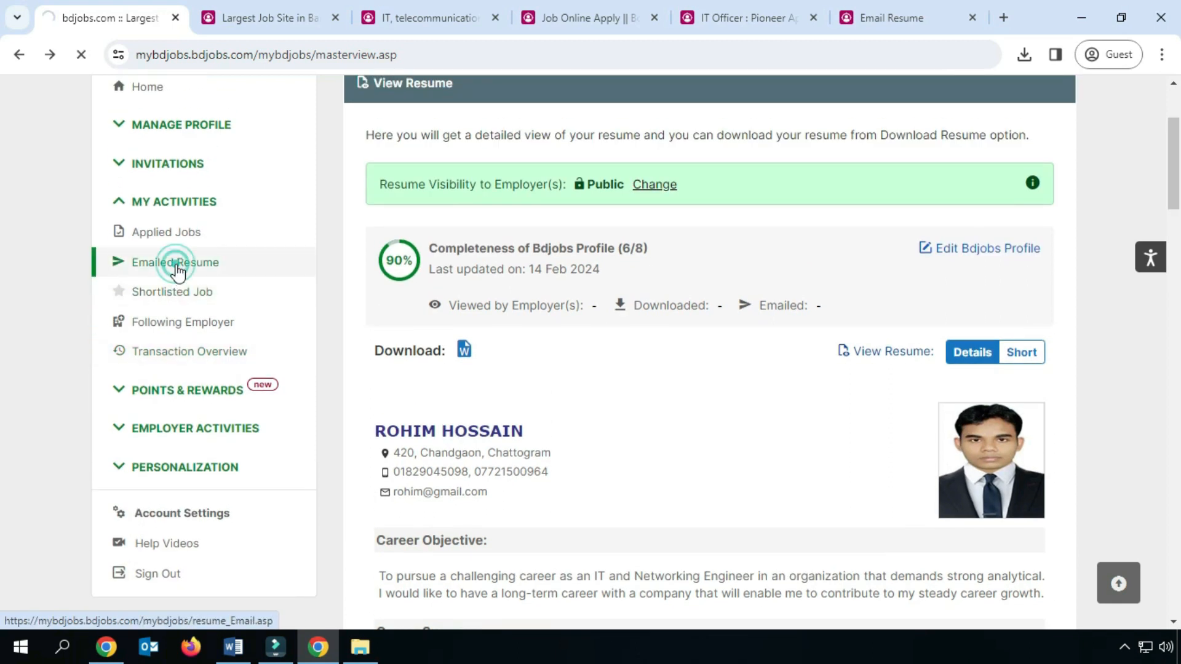
scroll(480, 414, "down", 5)
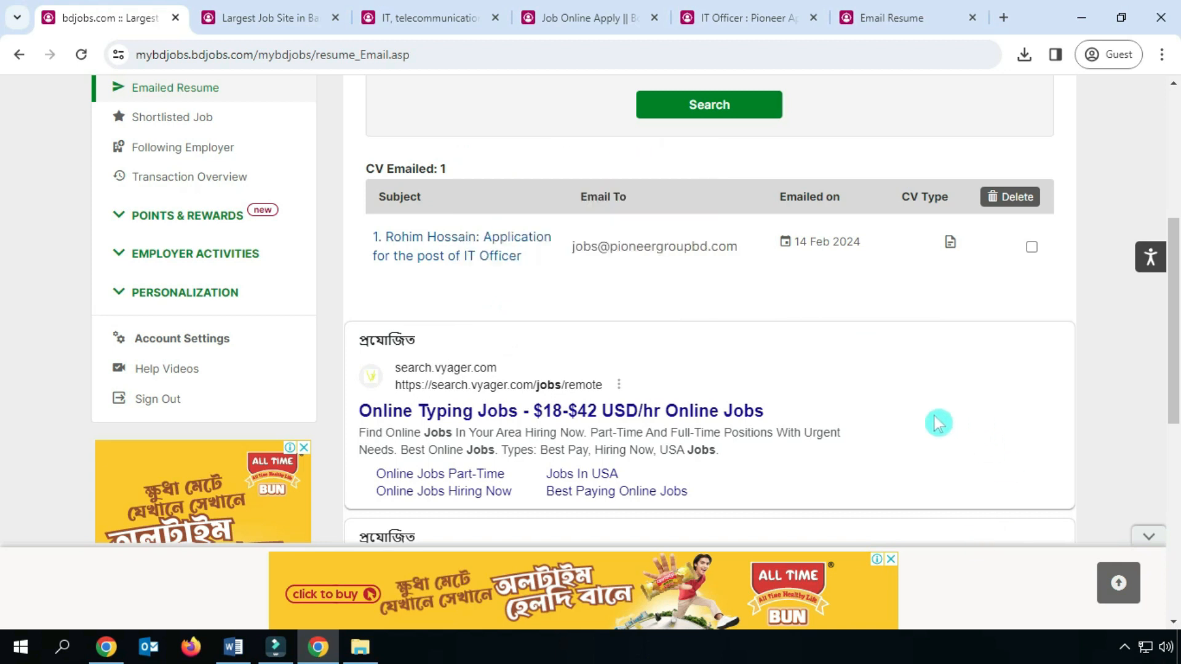
scroll(523, 418, "up", 4)
scroll(246, 375, "up", 1)
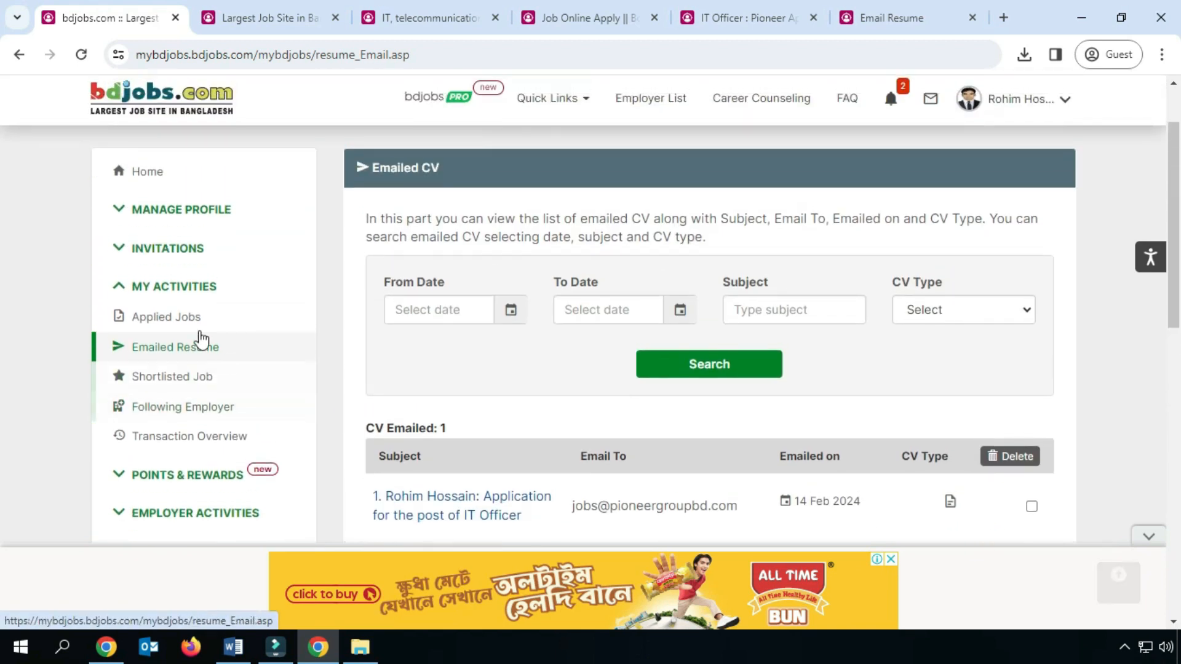
left_click(182, 317)
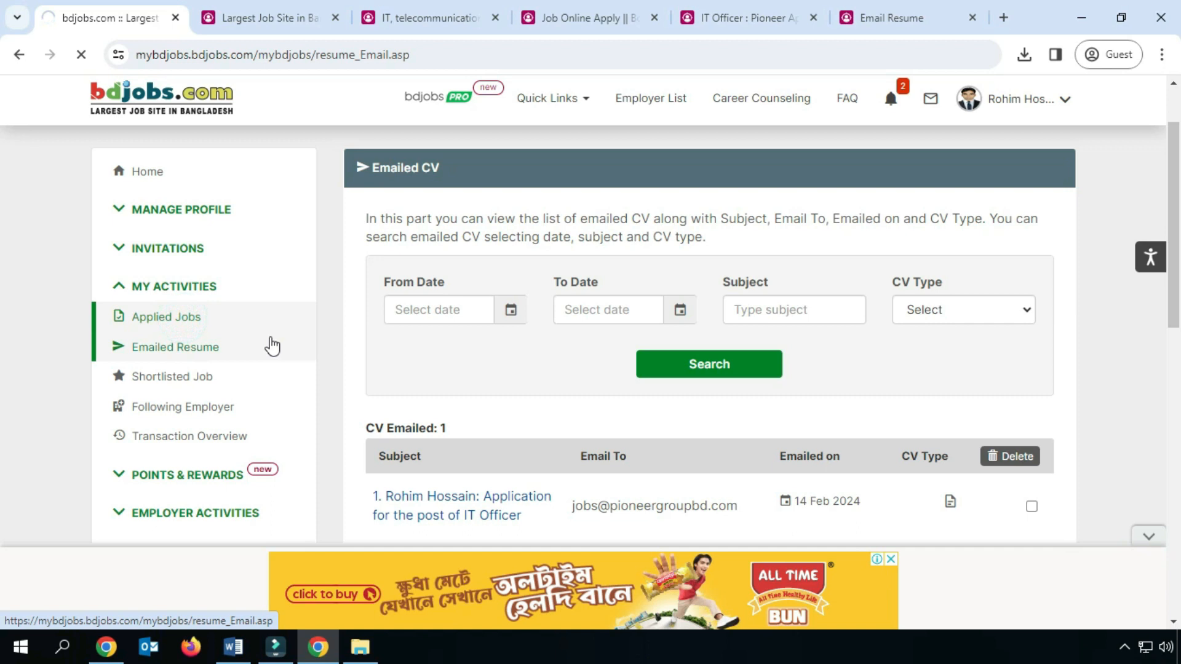
Step: Confirm the CSL Software Resources application with 60000 expected salary, then view employers who viewed the CV
scroll(554, 356, "down", 3)
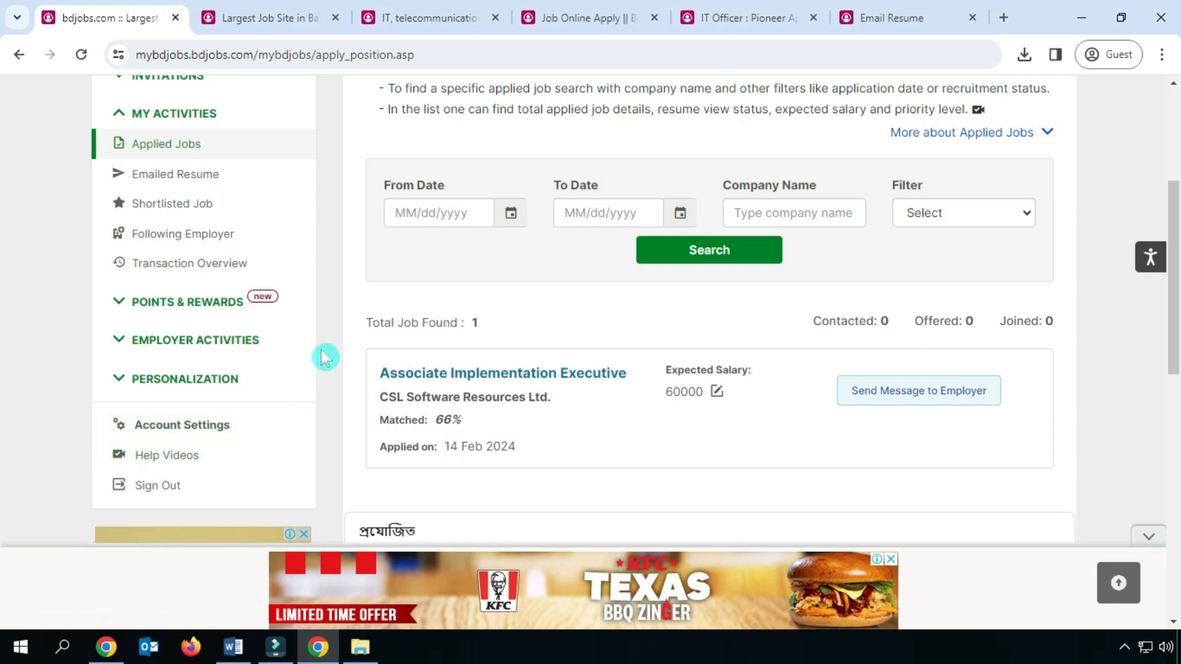
left_click(218, 344)
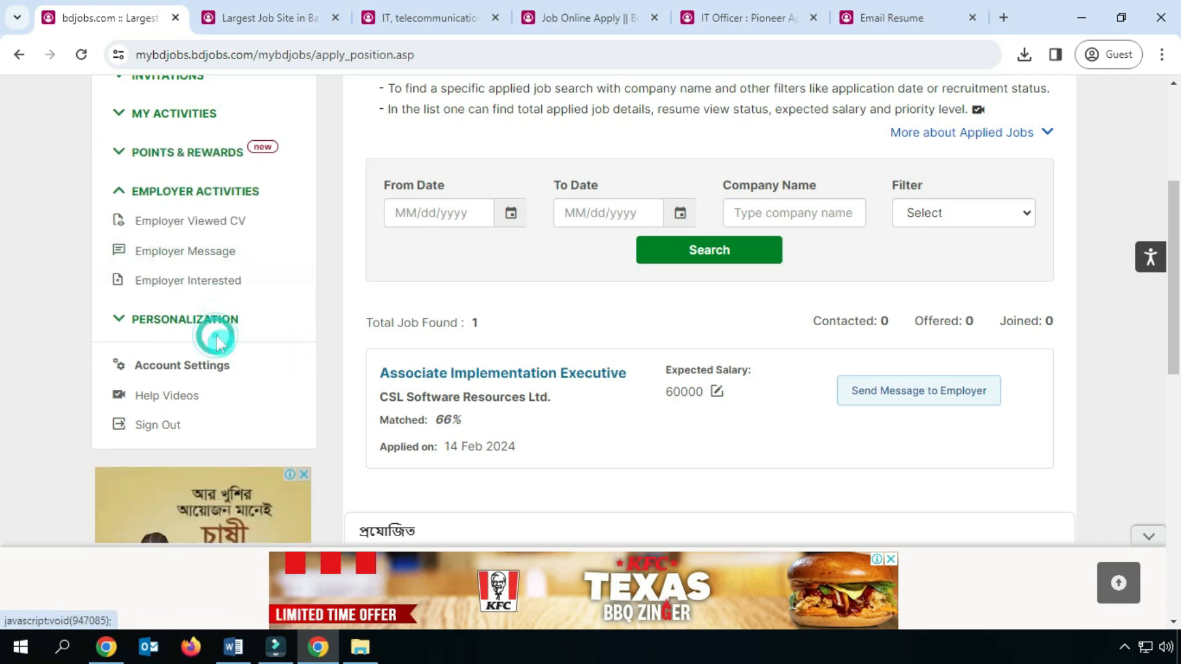
left_click(196, 229)
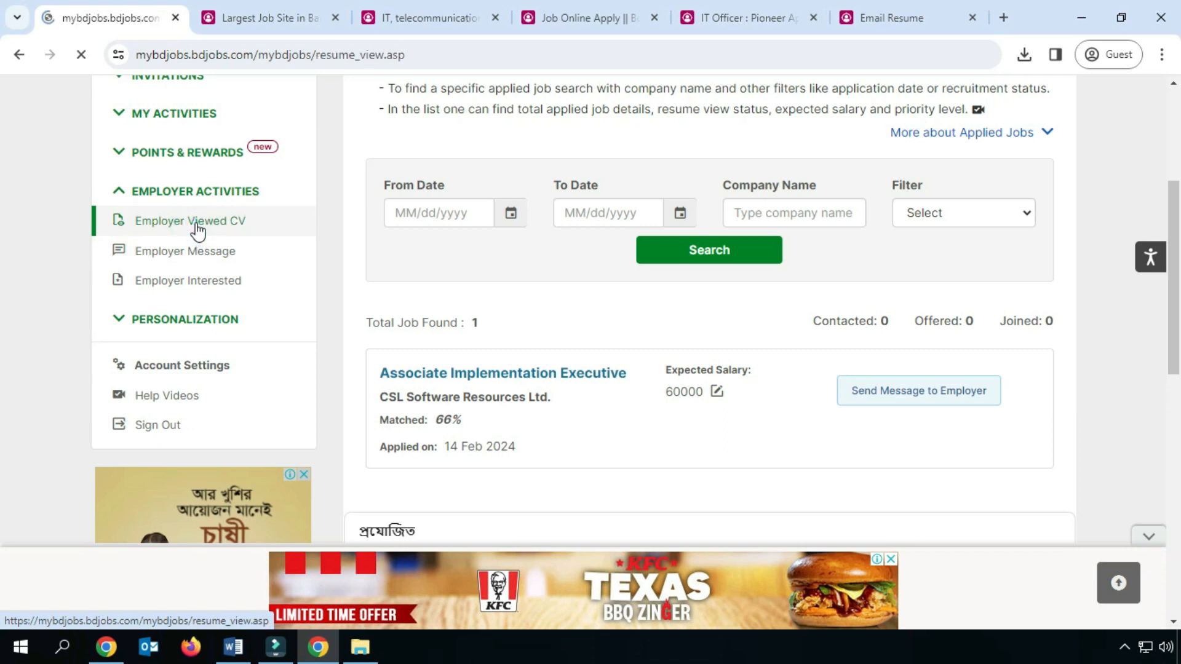